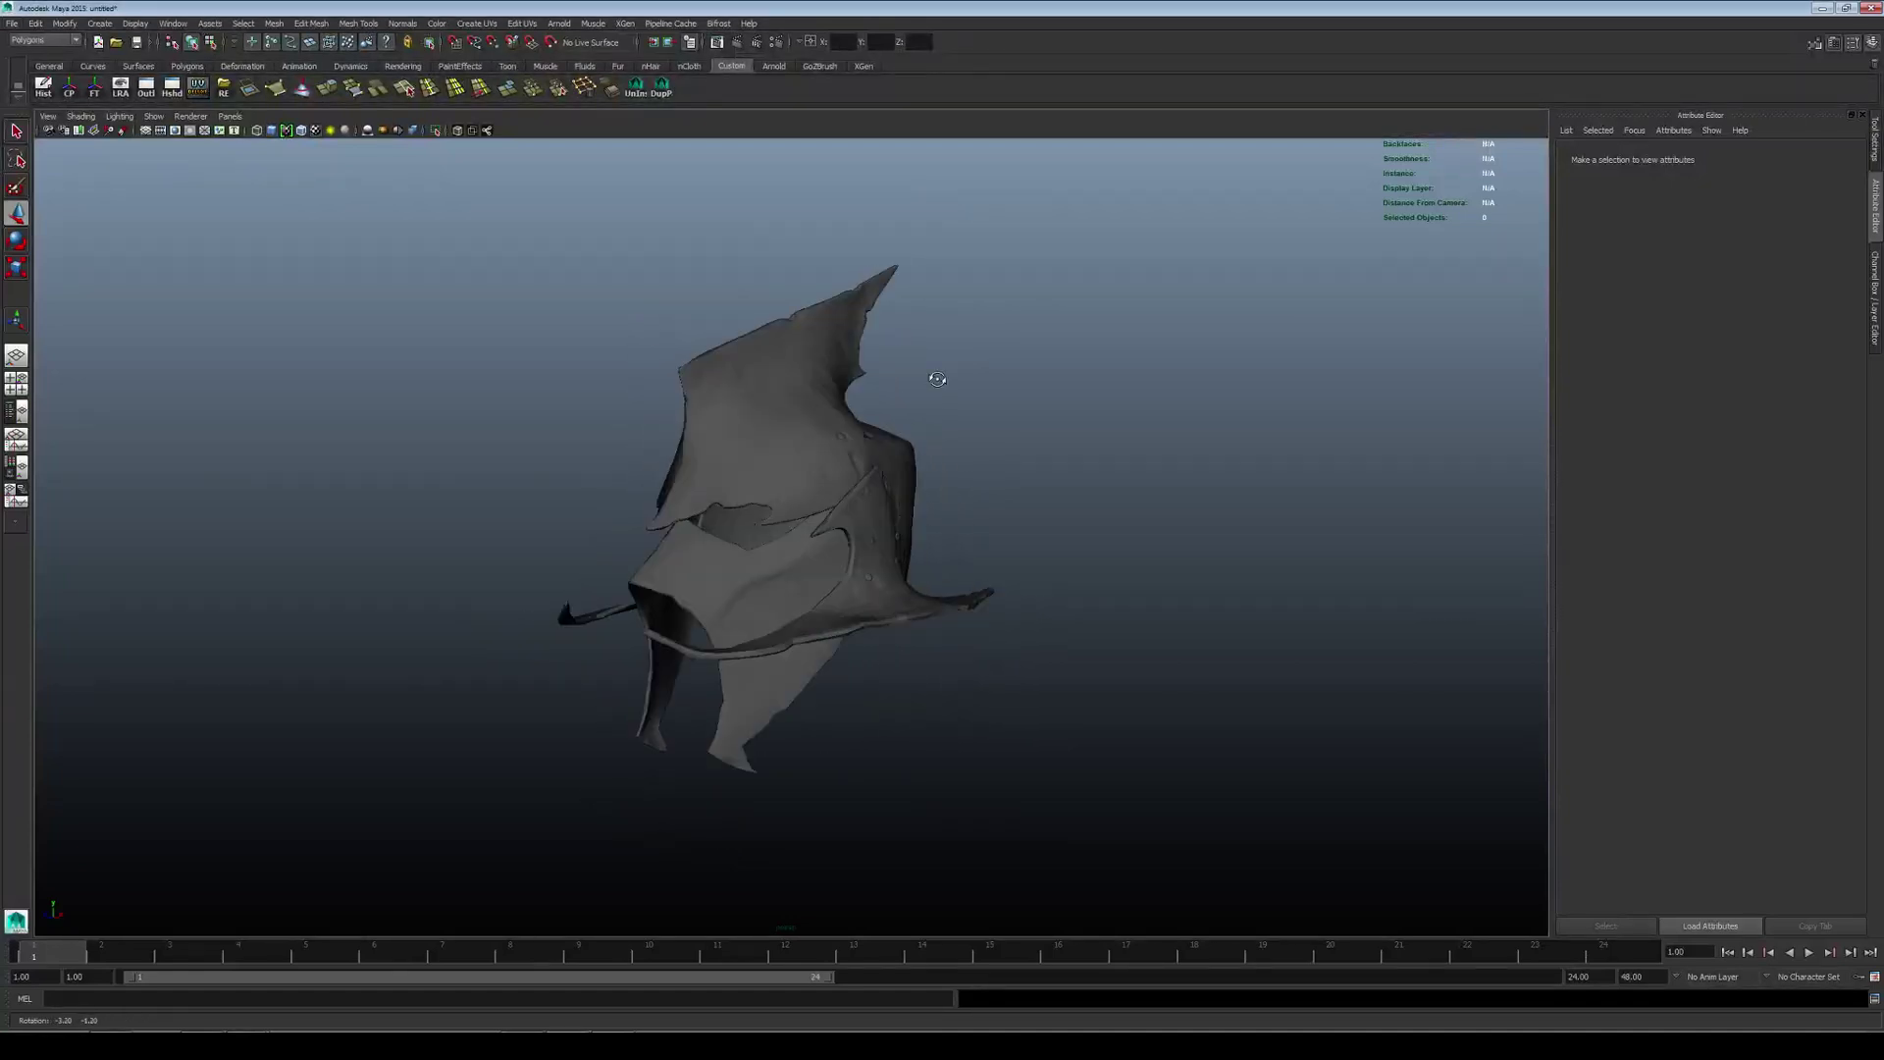
Step: Select the upper helmet shell with the crest and isolate it in the viewport
left_click_drag(808, 381, 649, 384, "alt")
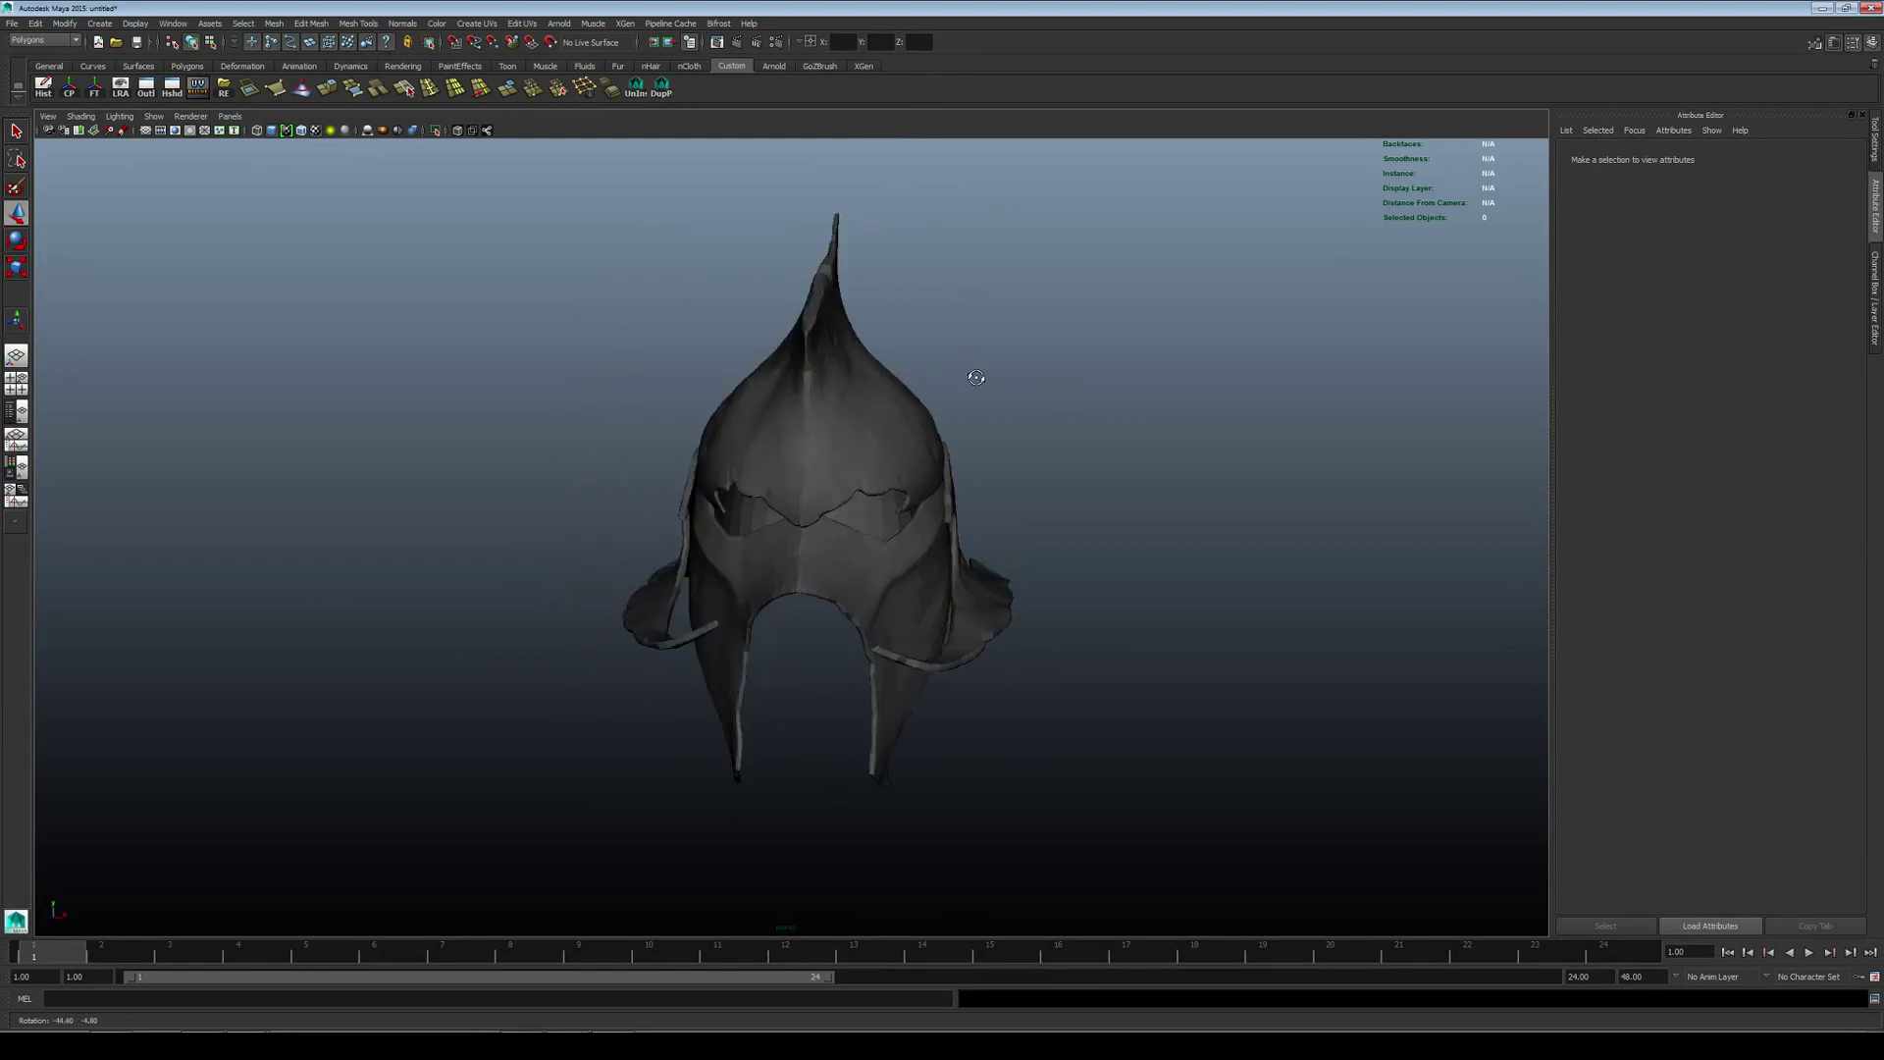
left_click_drag(976, 377, 912, 389, "alt")
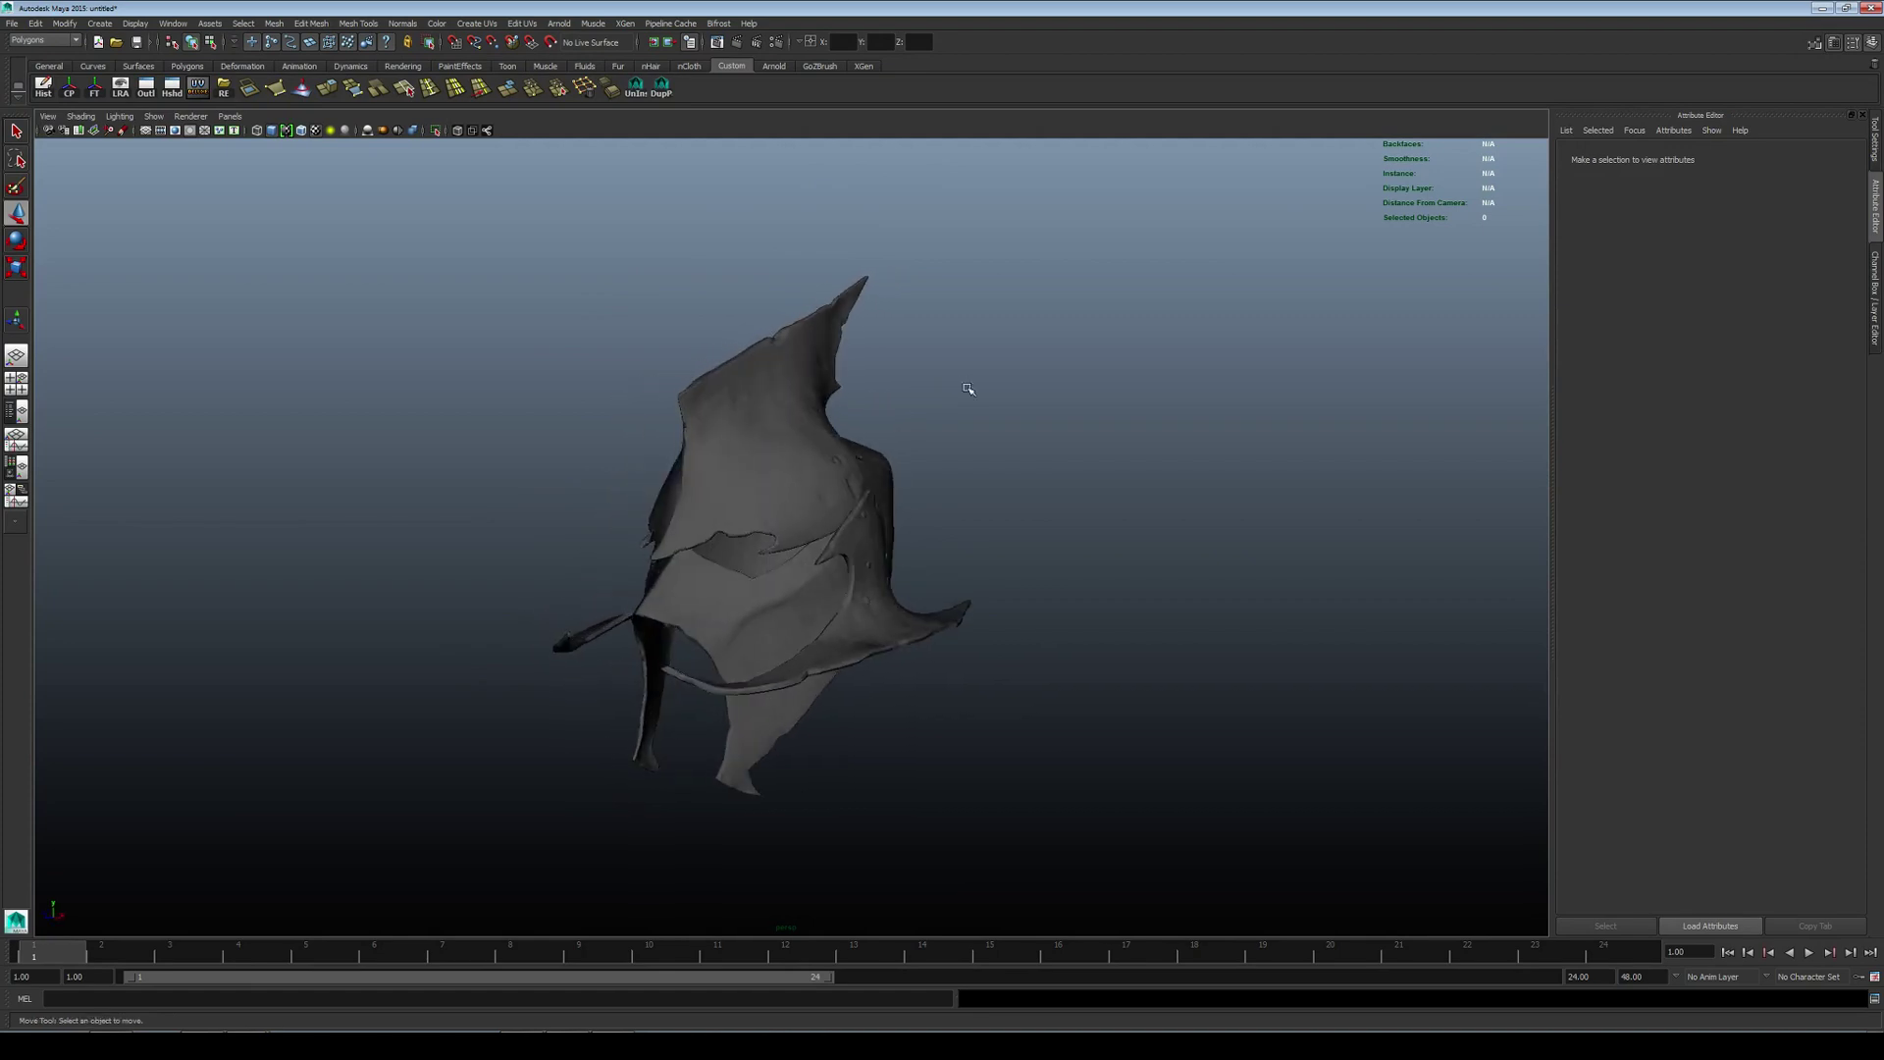
mouse_move(749, 430)
left_mouse_down("alt")
mouse_move(654, 436)
mouse_move(751, 424)
left_mouse_up("alt")
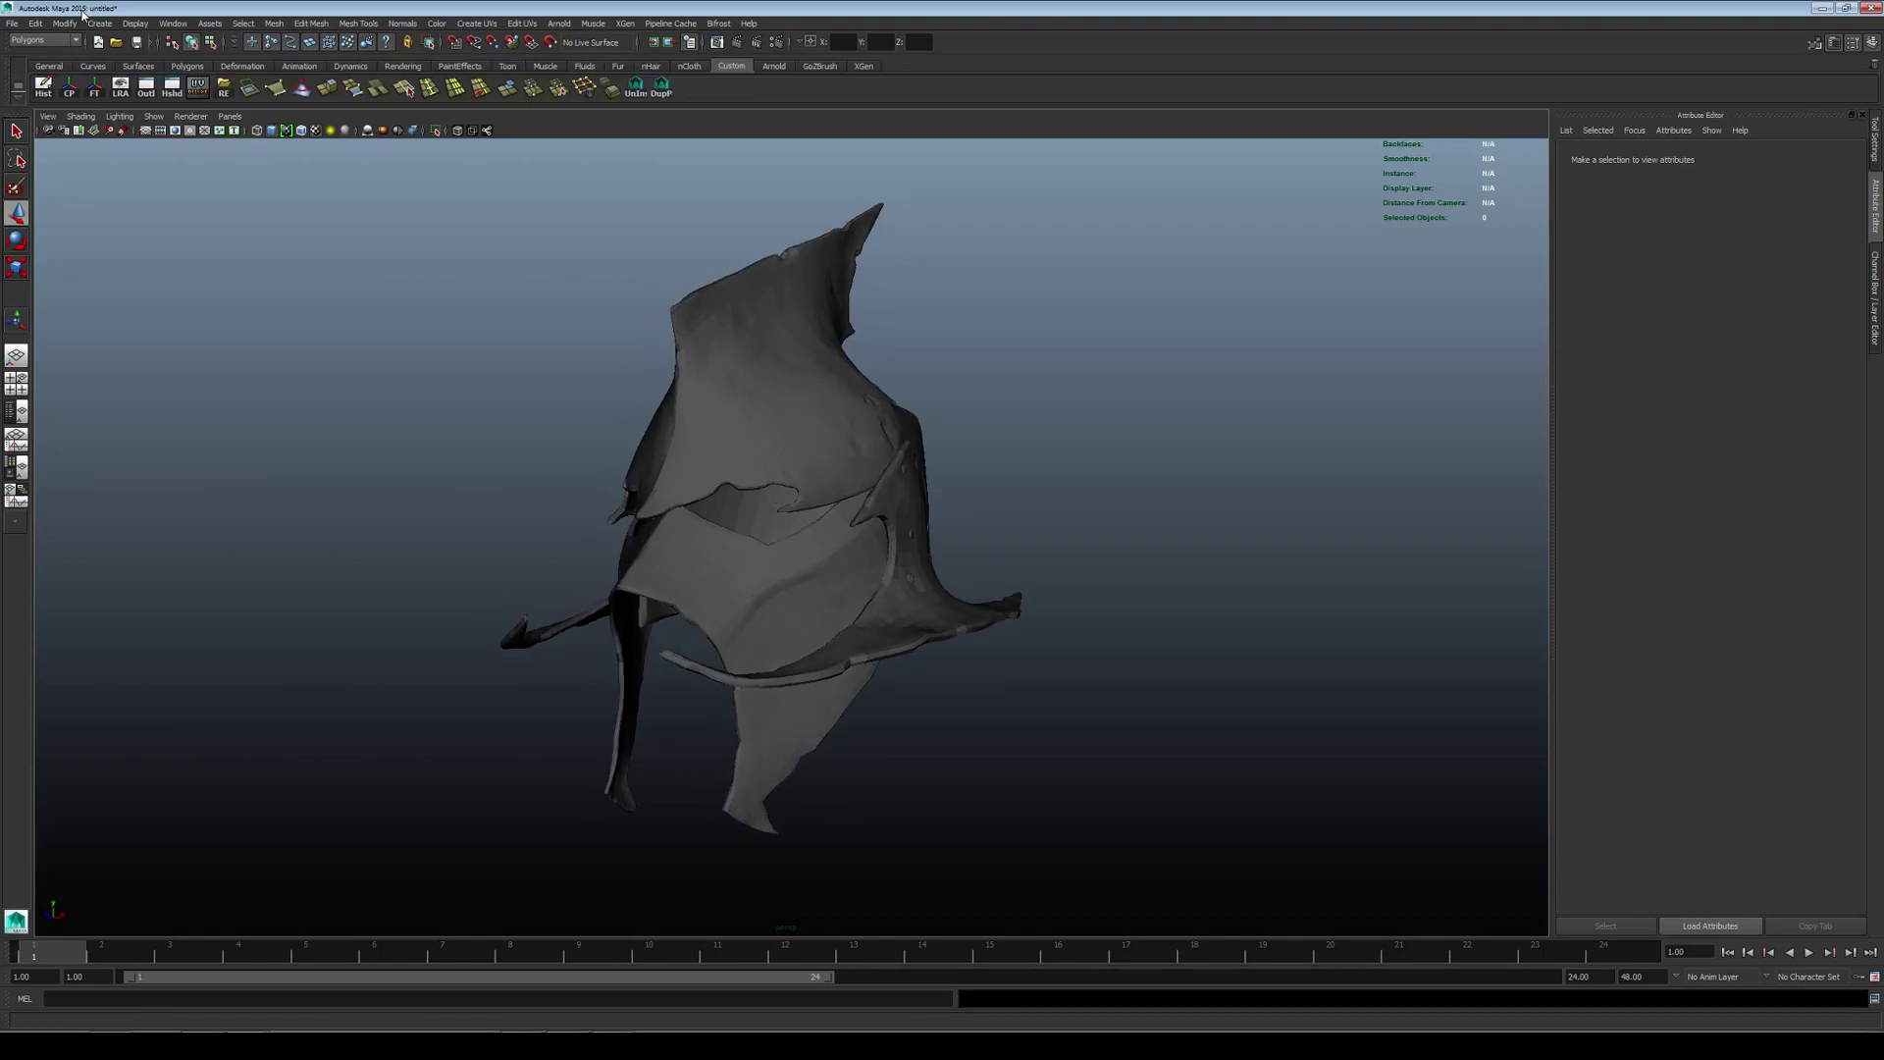
left_click_drag(522, 402, 791, 442, "alt")
left_click(680, 439)
right_click_drag(791, 441, 833, 461, "alt")
left_click_drag(834, 461, 785, 486, "alt")
right_click_drag(784, 486, 830, 497, "alt")
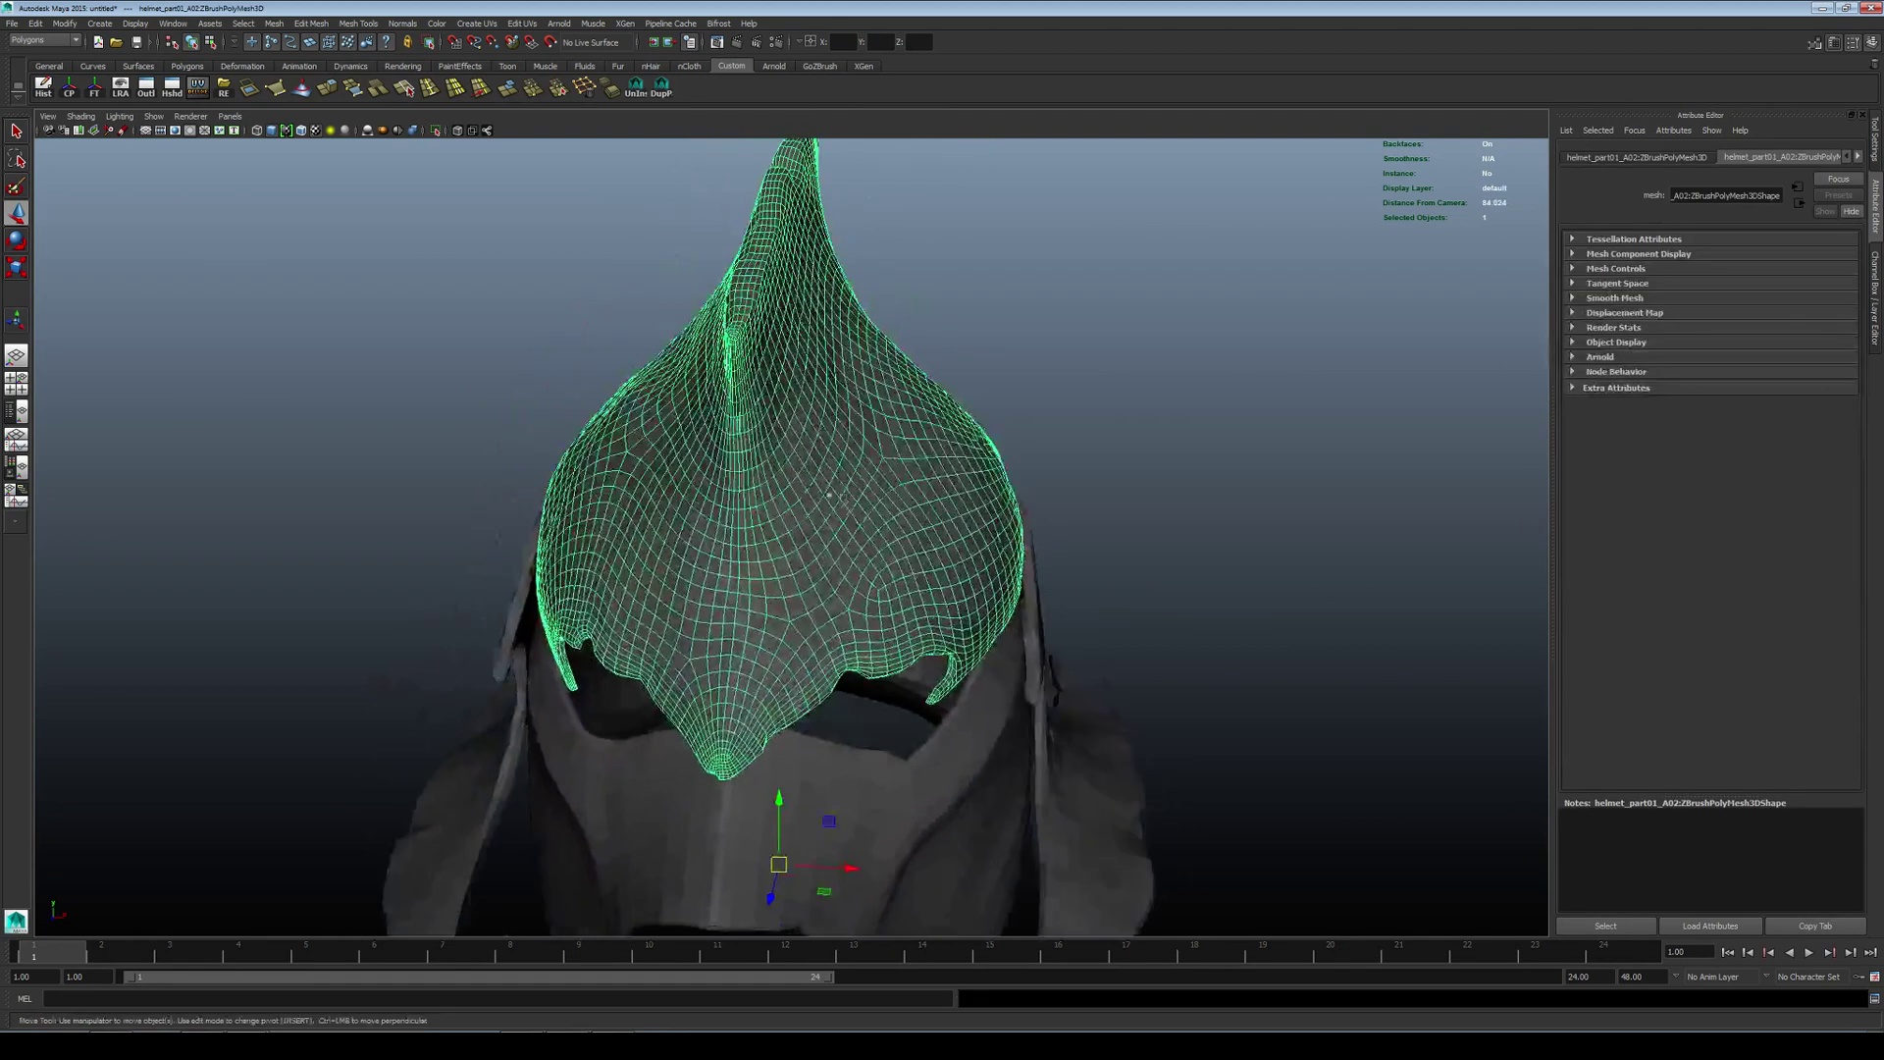
left_click_drag(830, 497, 721, 486, "alt")
left_click(435, 131)
Step: Switch the shell to edge selection and pick edges along its front centre line to inspect the edge flow
right_click_drag(637, 461, 727, 481, "alt")
middle_click_drag(728, 481, 742, 379, "alt")
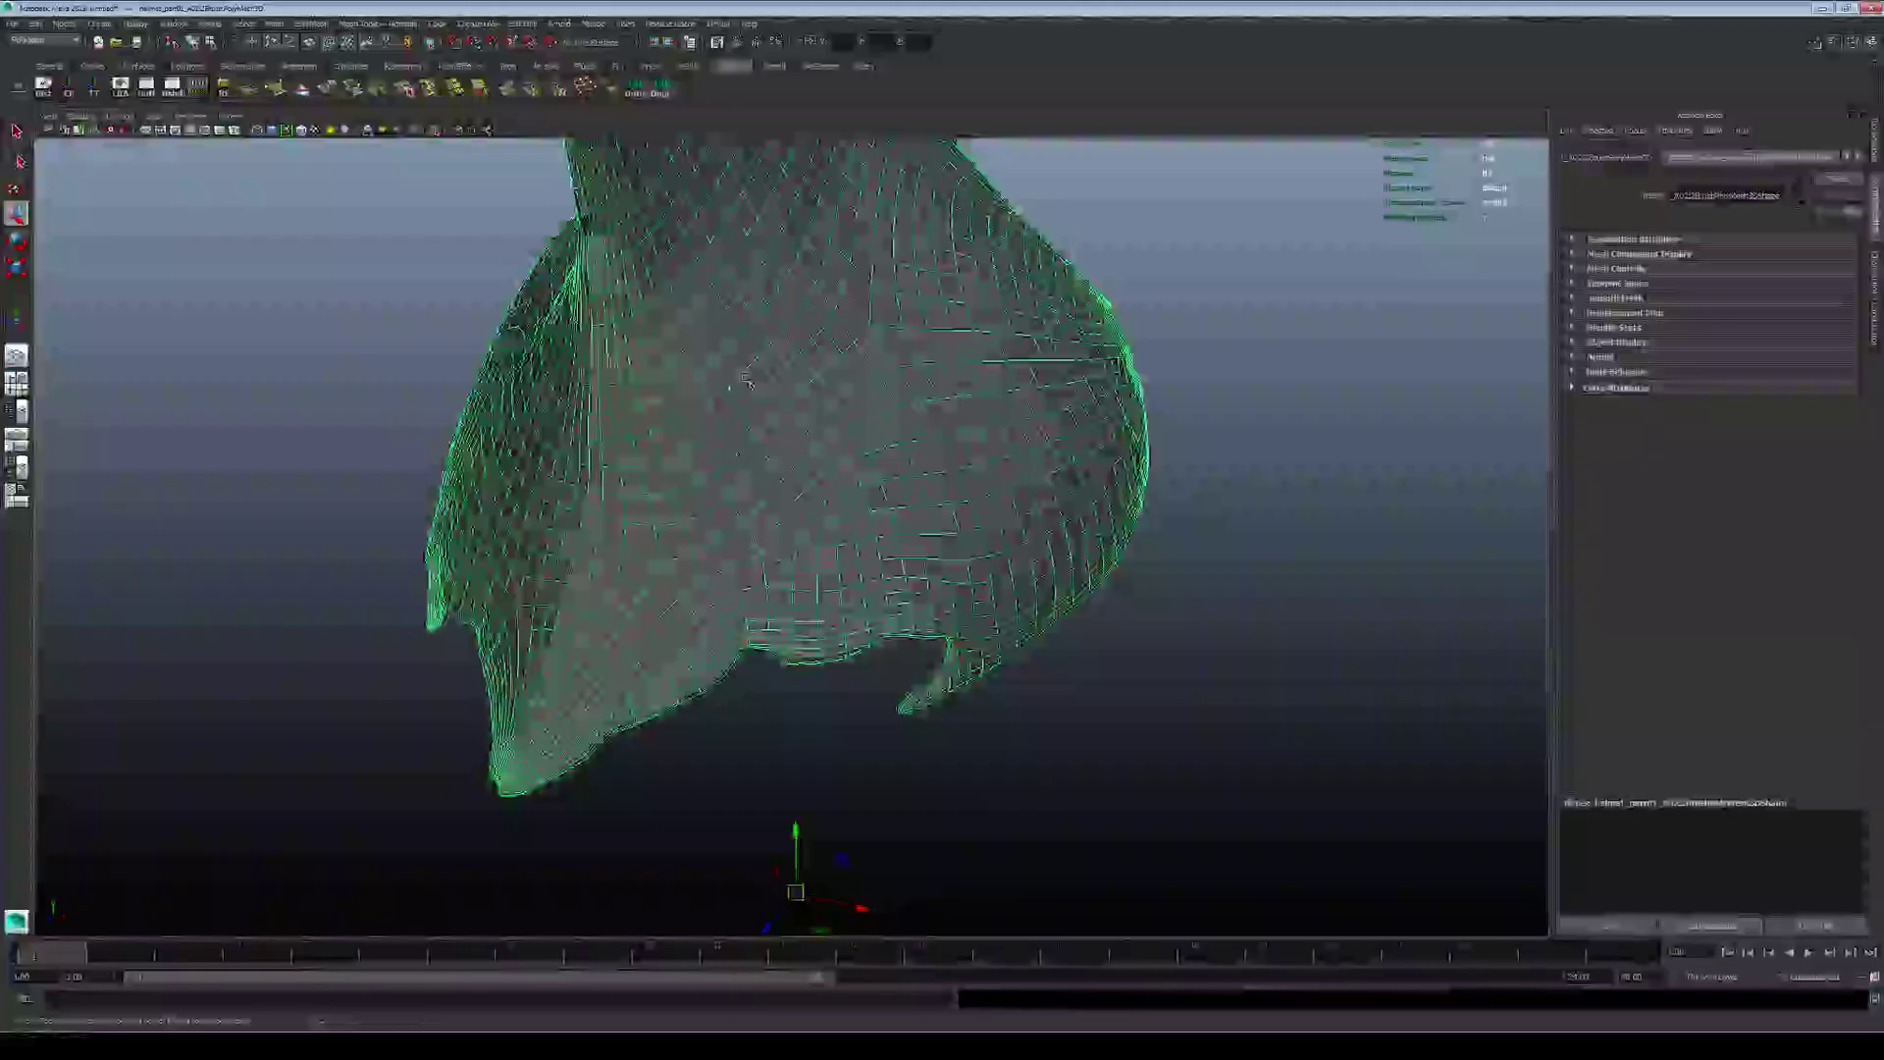
left_click_drag(746, 380, 790, 429, "alt")
right_click_drag(791, 428, 789, 378)
double_click(751, 481)
middle_click_drag(751, 484, 755, 391, "alt")
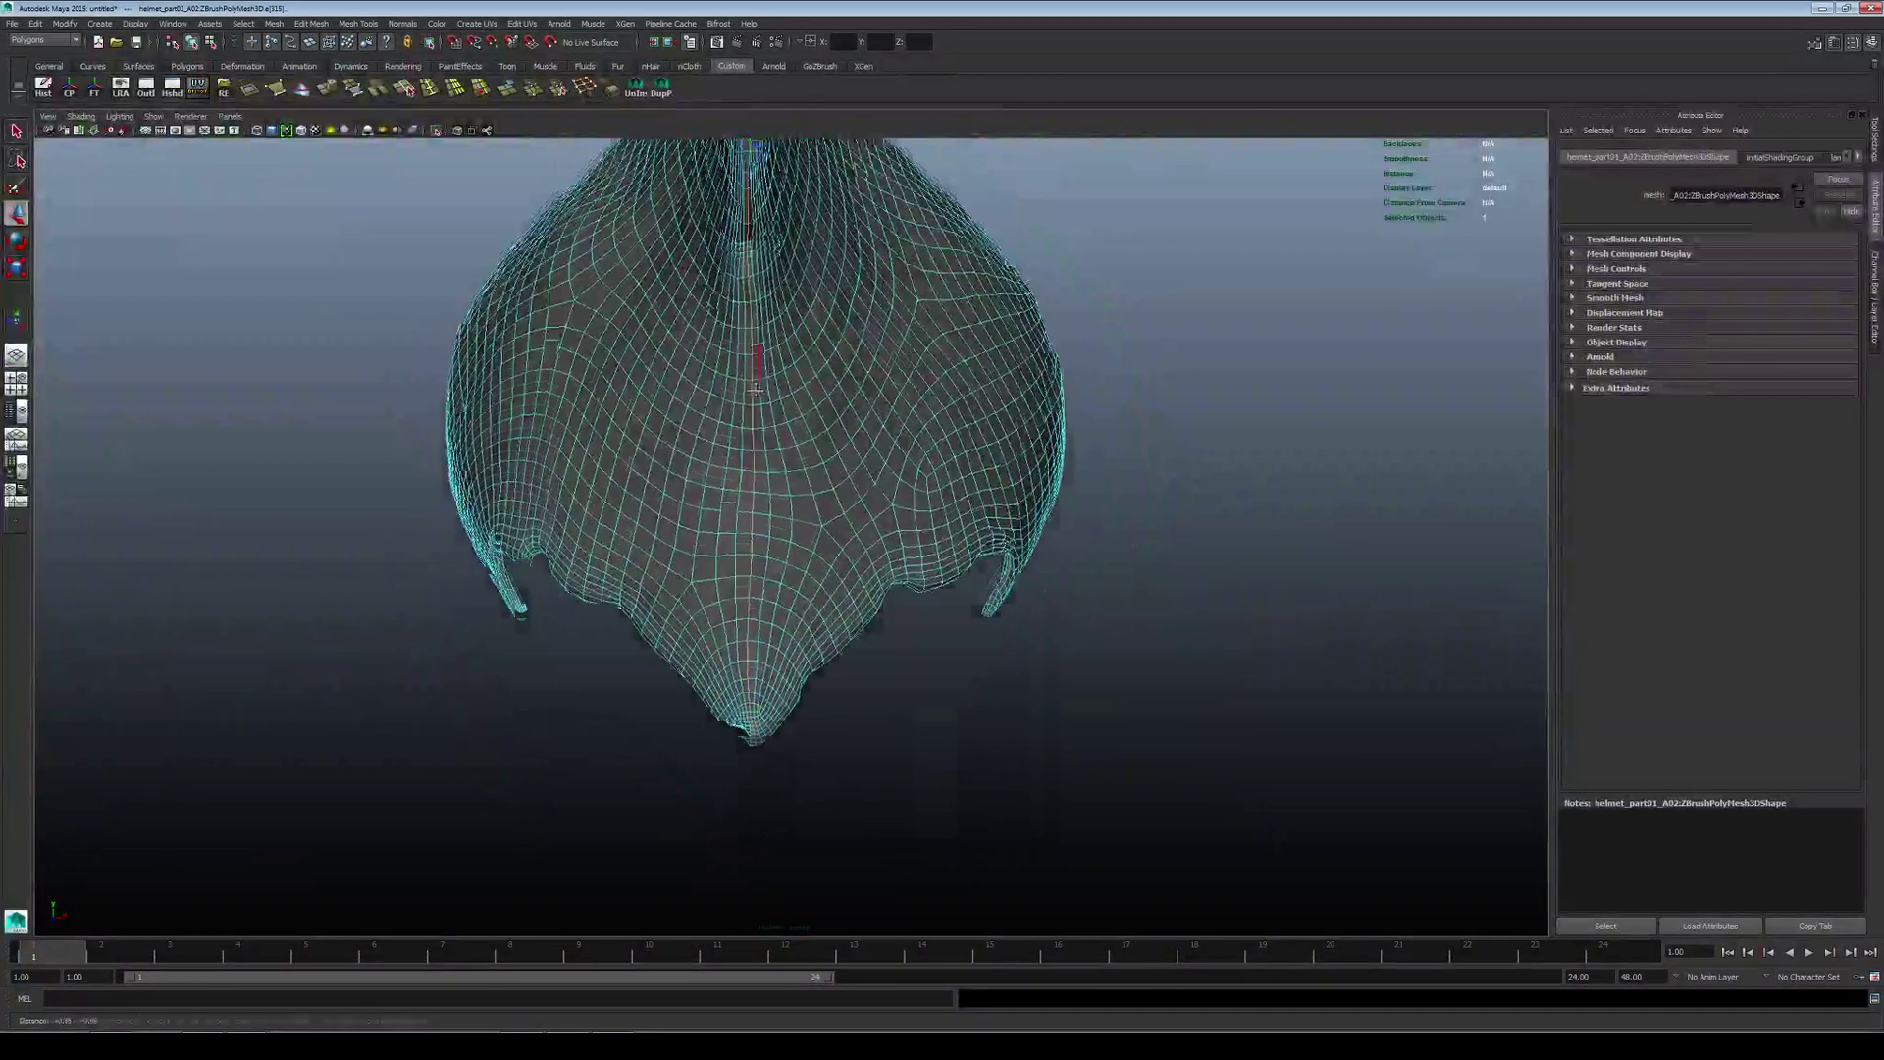
right_click_drag(755, 391, 838, 417, "alt")
left_click(1160, 480)
left_click(734, 502)
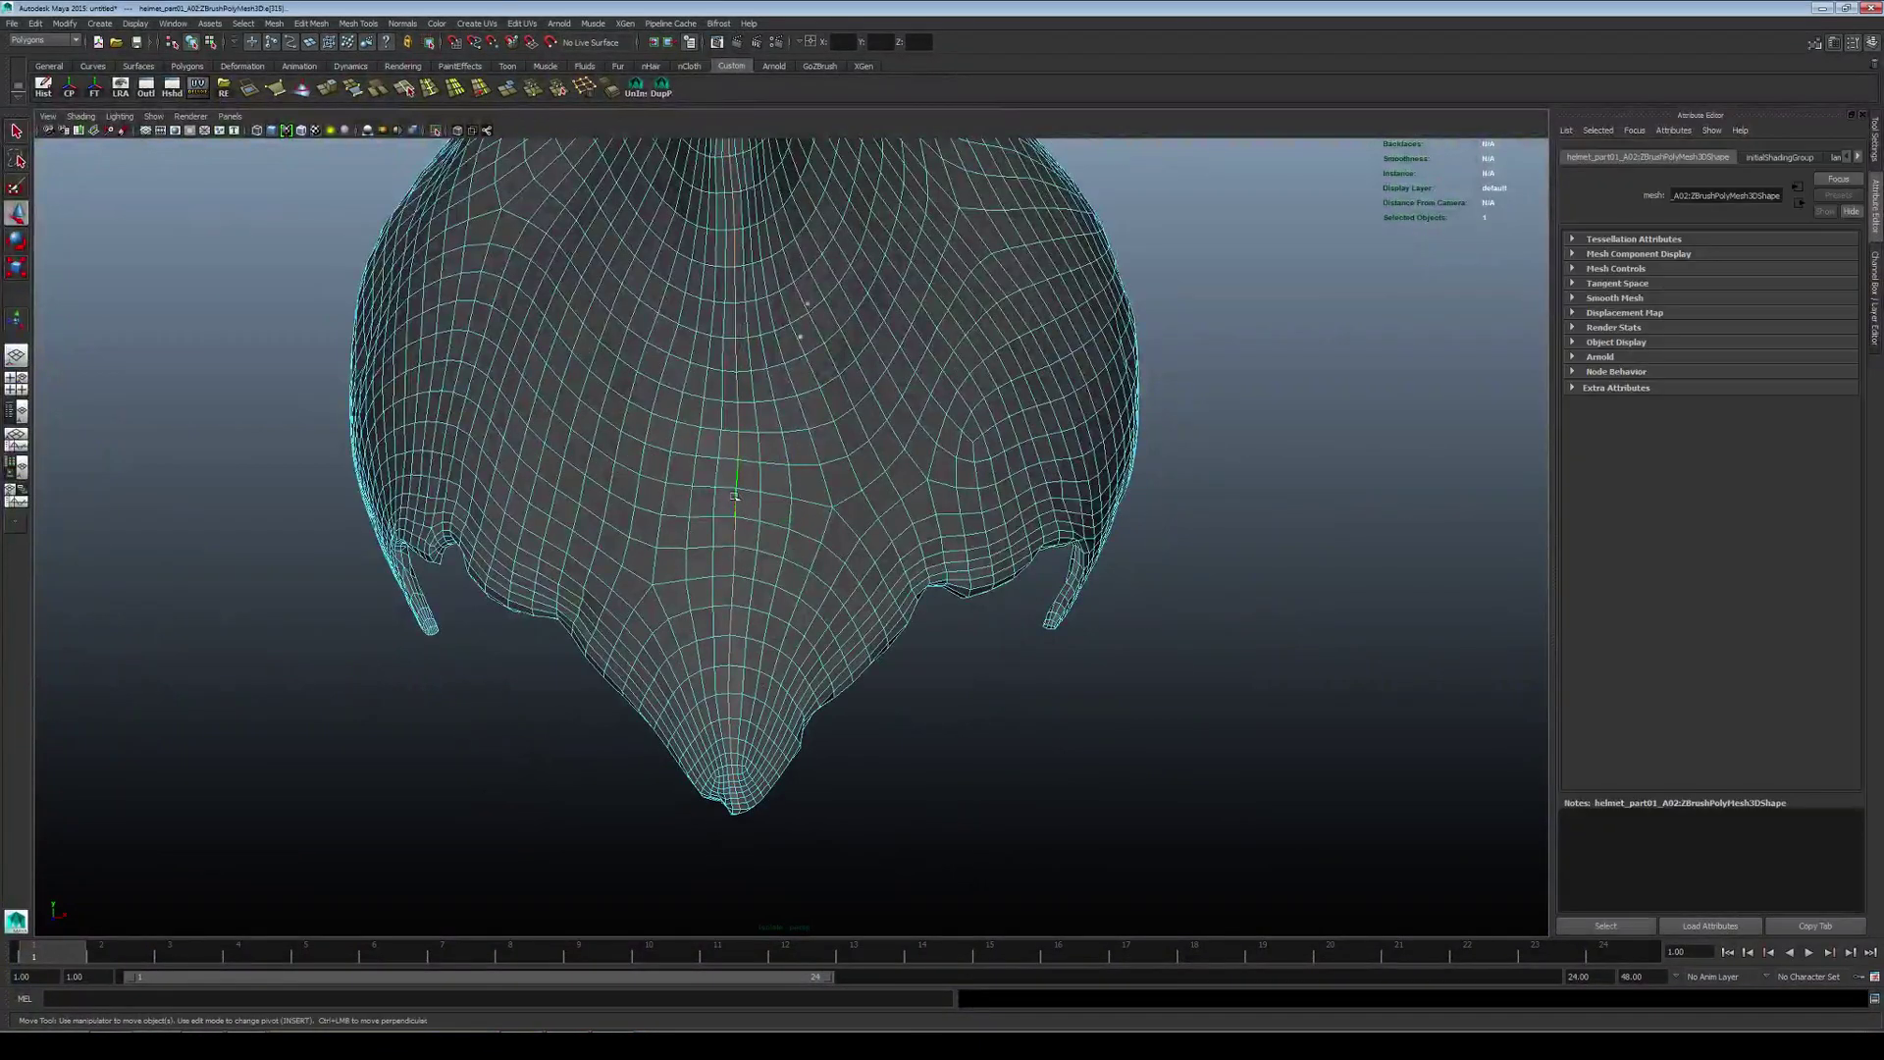
left_click_drag(734, 502, 775, 431, "alt")
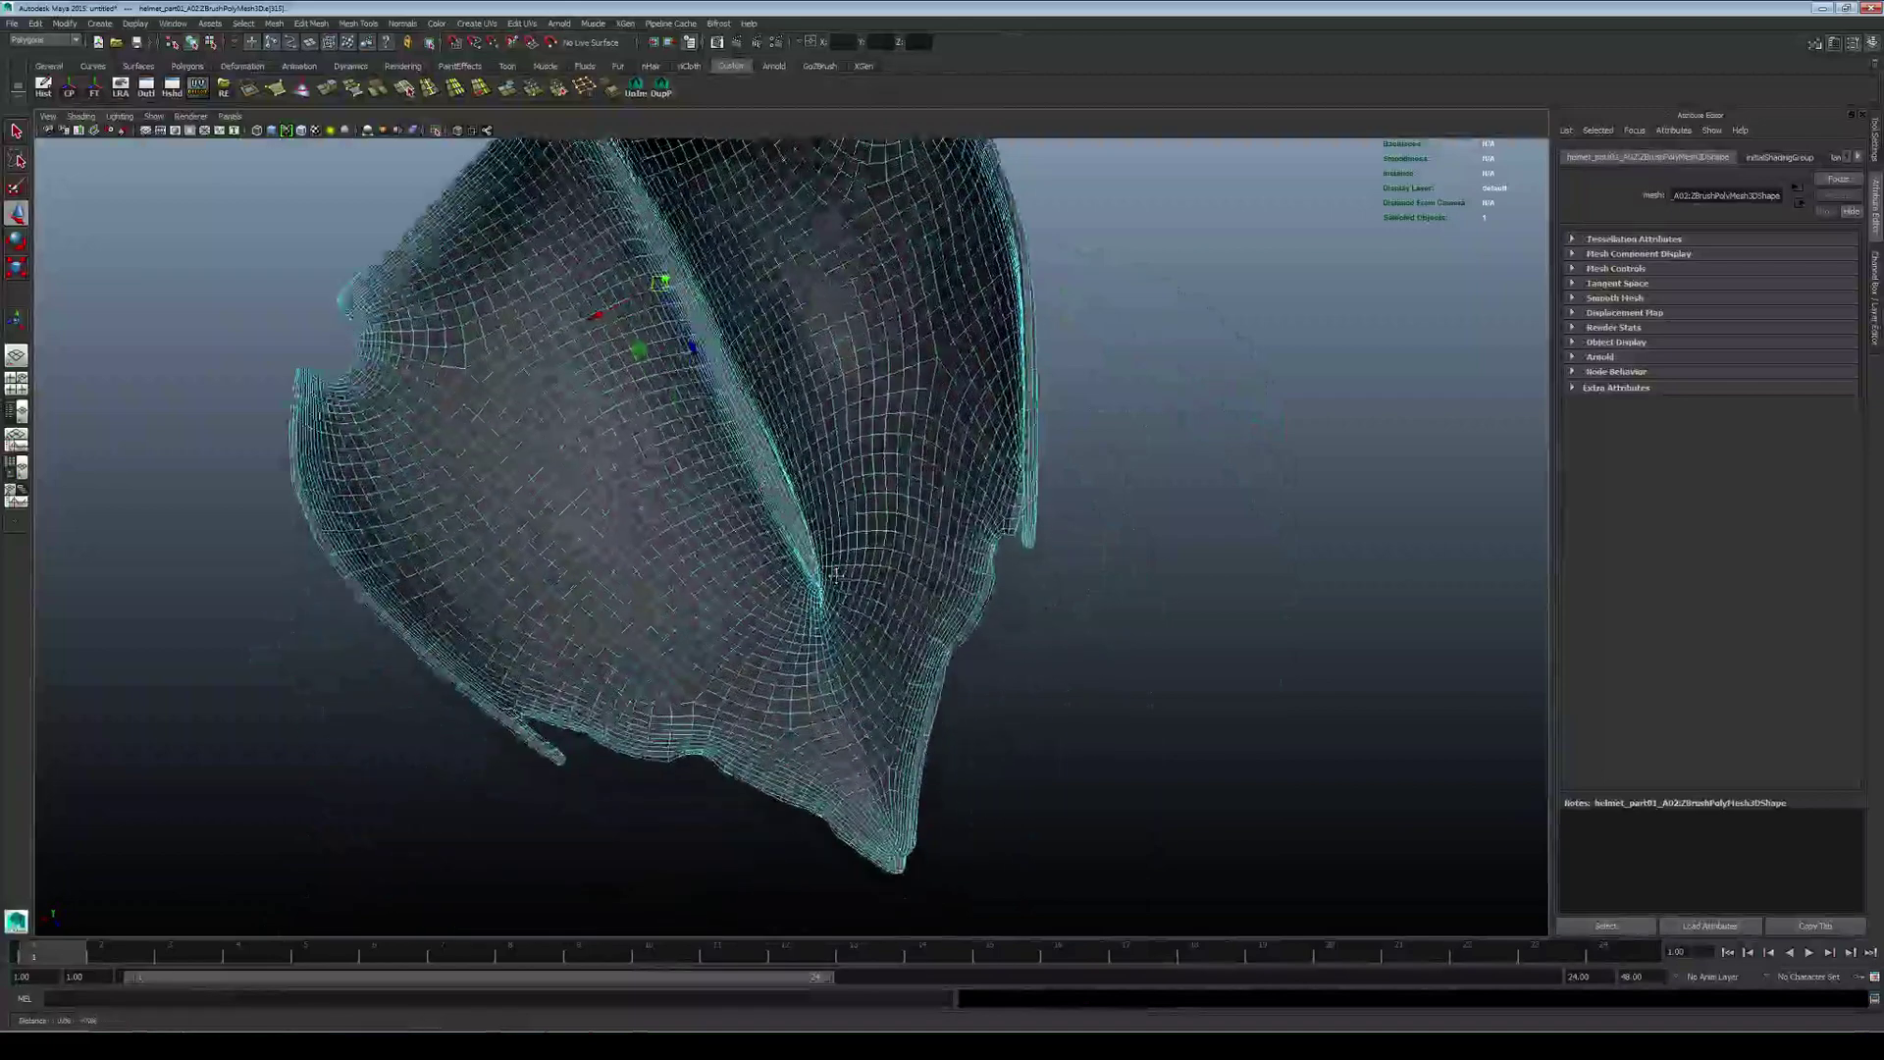
right_click_drag(775, 432, 834, 442, "alt")
left_click_drag(834, 441, 829, 334, "alt")
right_click_drag(829, 333, 851, 208, "alt")
left_click_drag(853, 203, 637, 810, "alt")
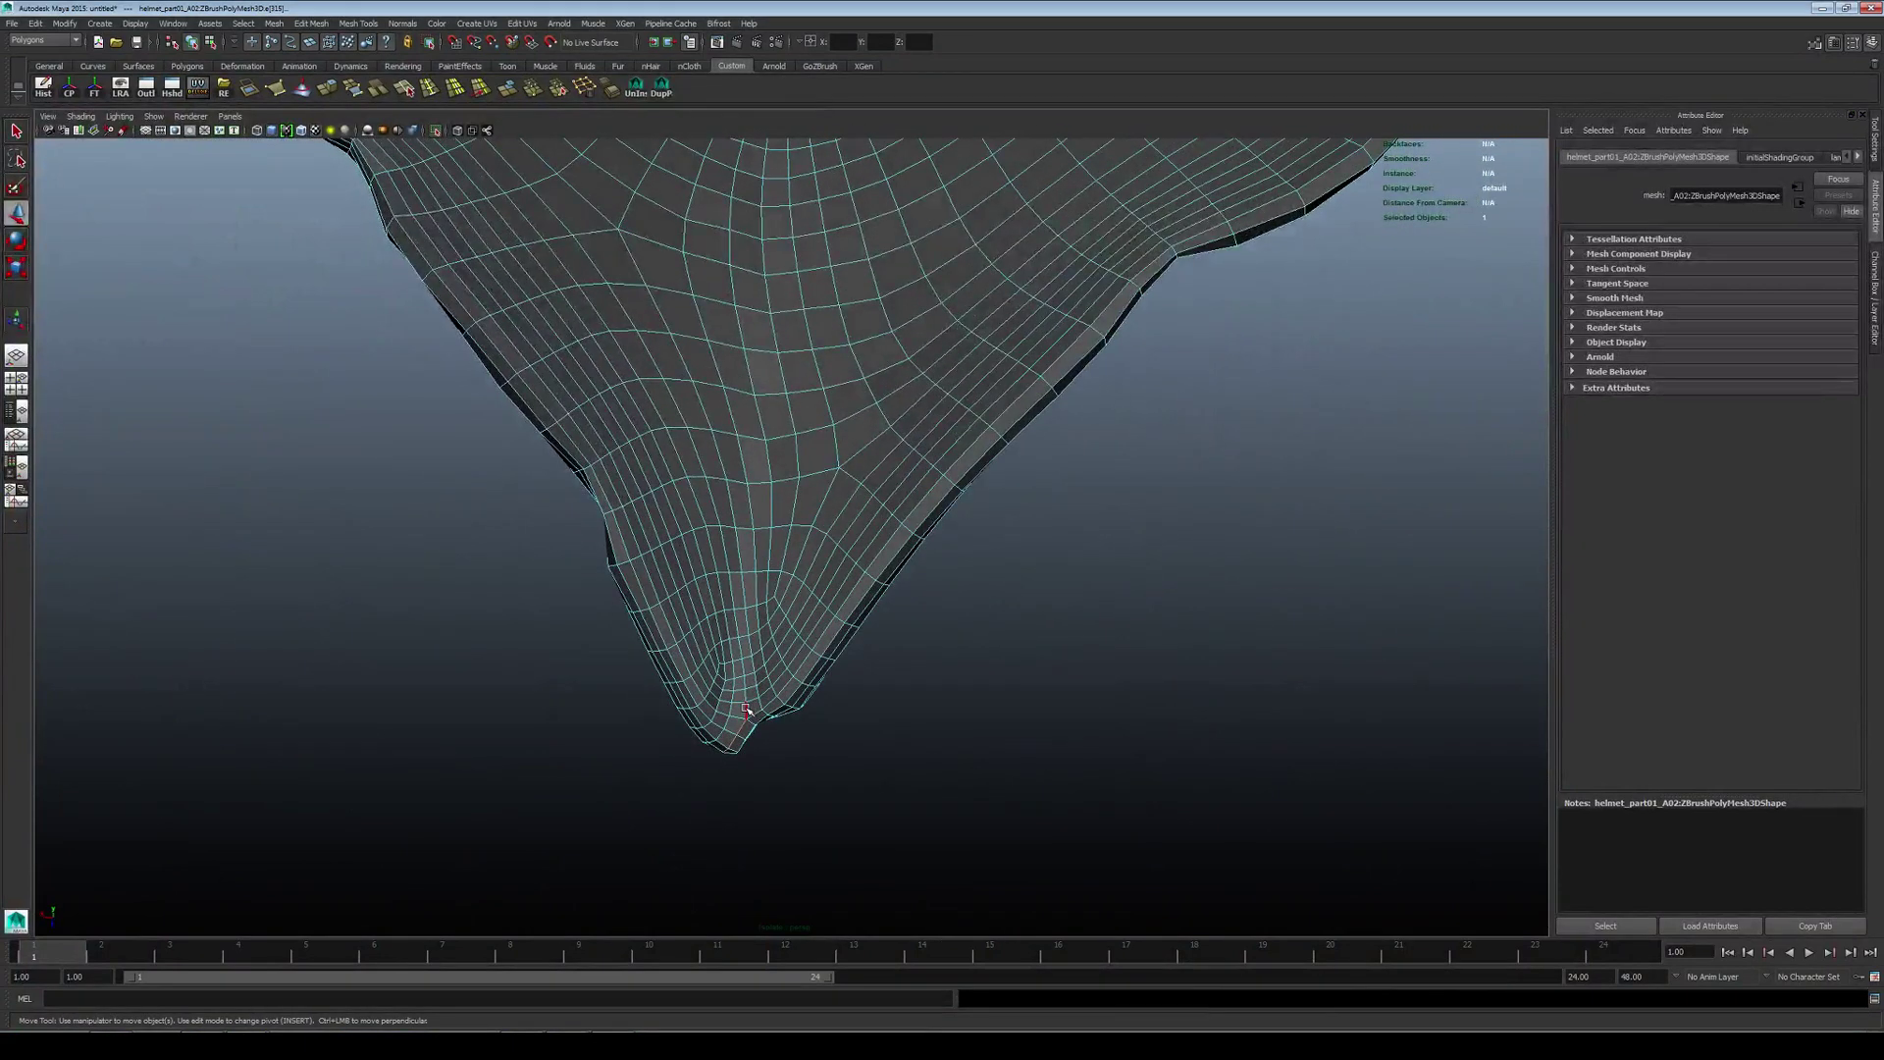
Step: Try picking centre-line edges near the shell's pointed front tip and undo those selections
left_click_drag(727, 408, 633, 591, "alt")
middle_click_drag(633, 592, 628, 367, "alt")
key("ctrl+z")
right_click_drag(643, 432, 736, 484, "alt")
left_click_drag(736, 484, 757, 538, "alt")
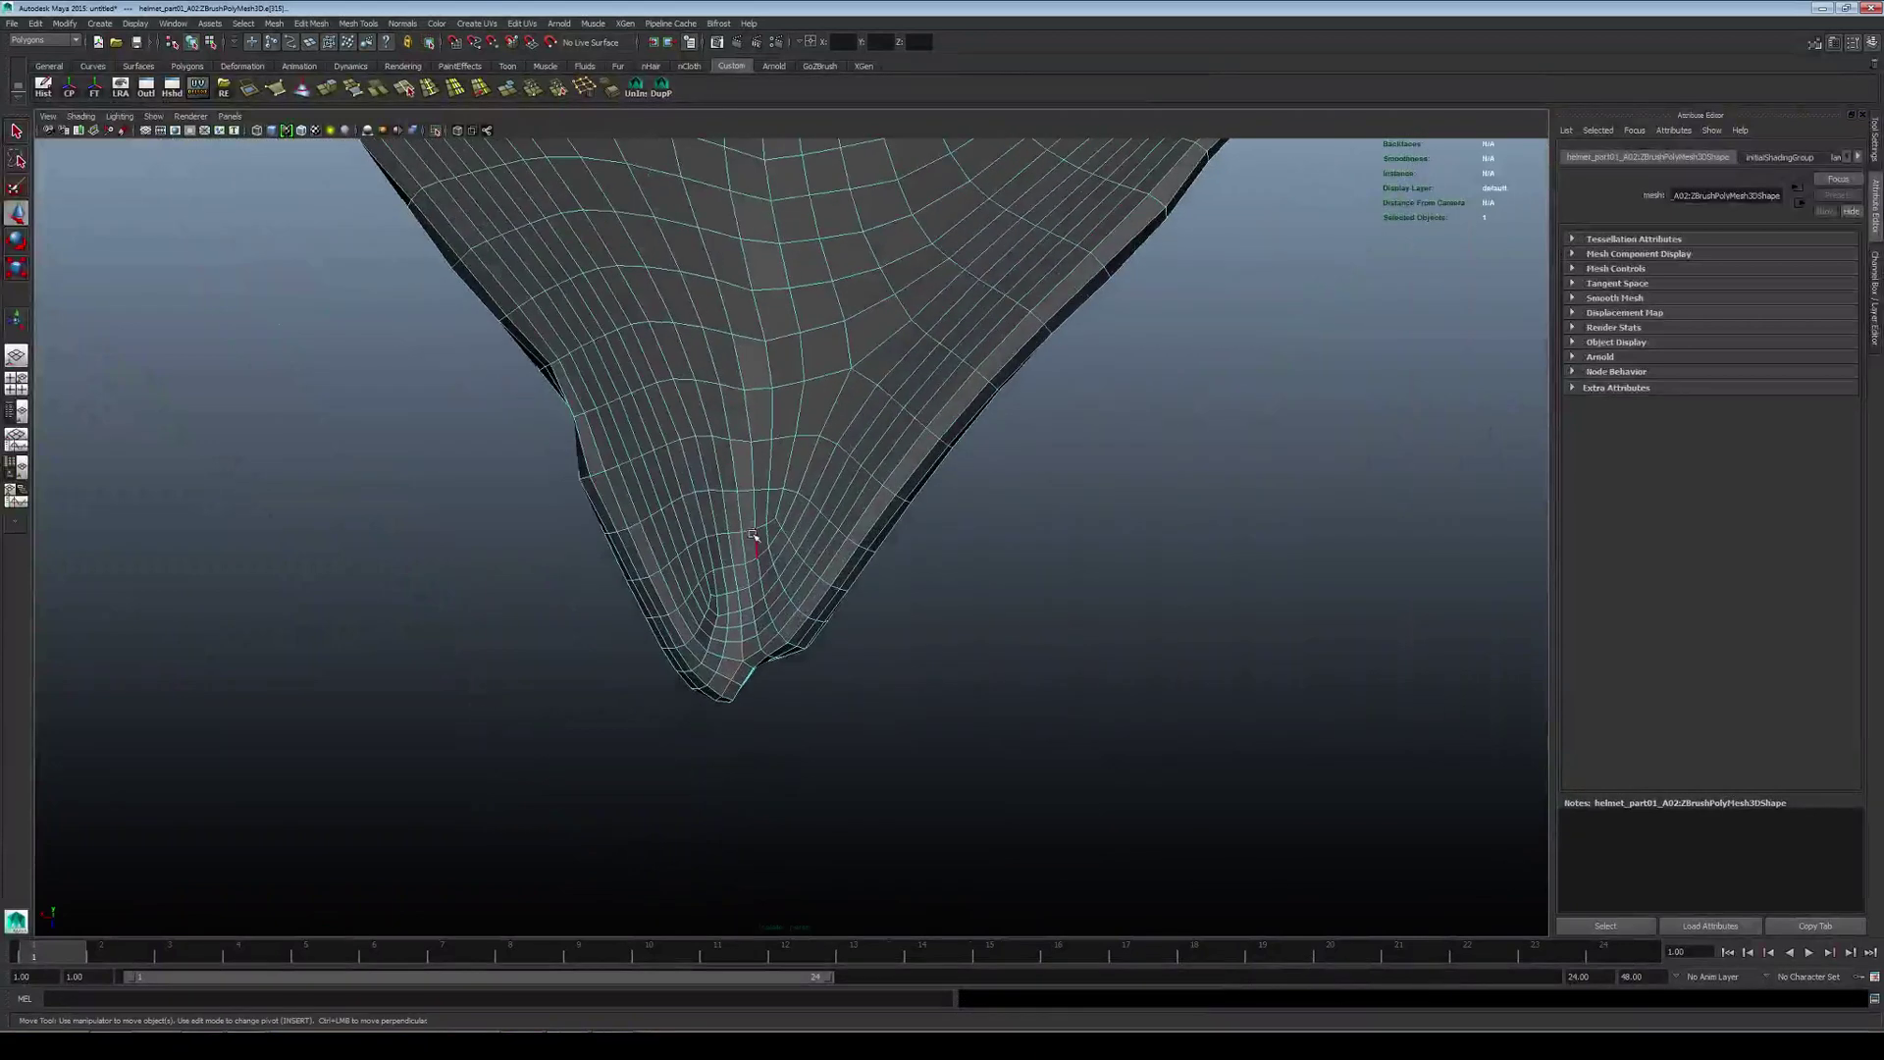
key("ctrl+z")
left_click(756, 632, "shift")
middle_click_drag(746, 471, 723, 799, "alt")
right_click_drag(723, 799, 646, 476, "alt")
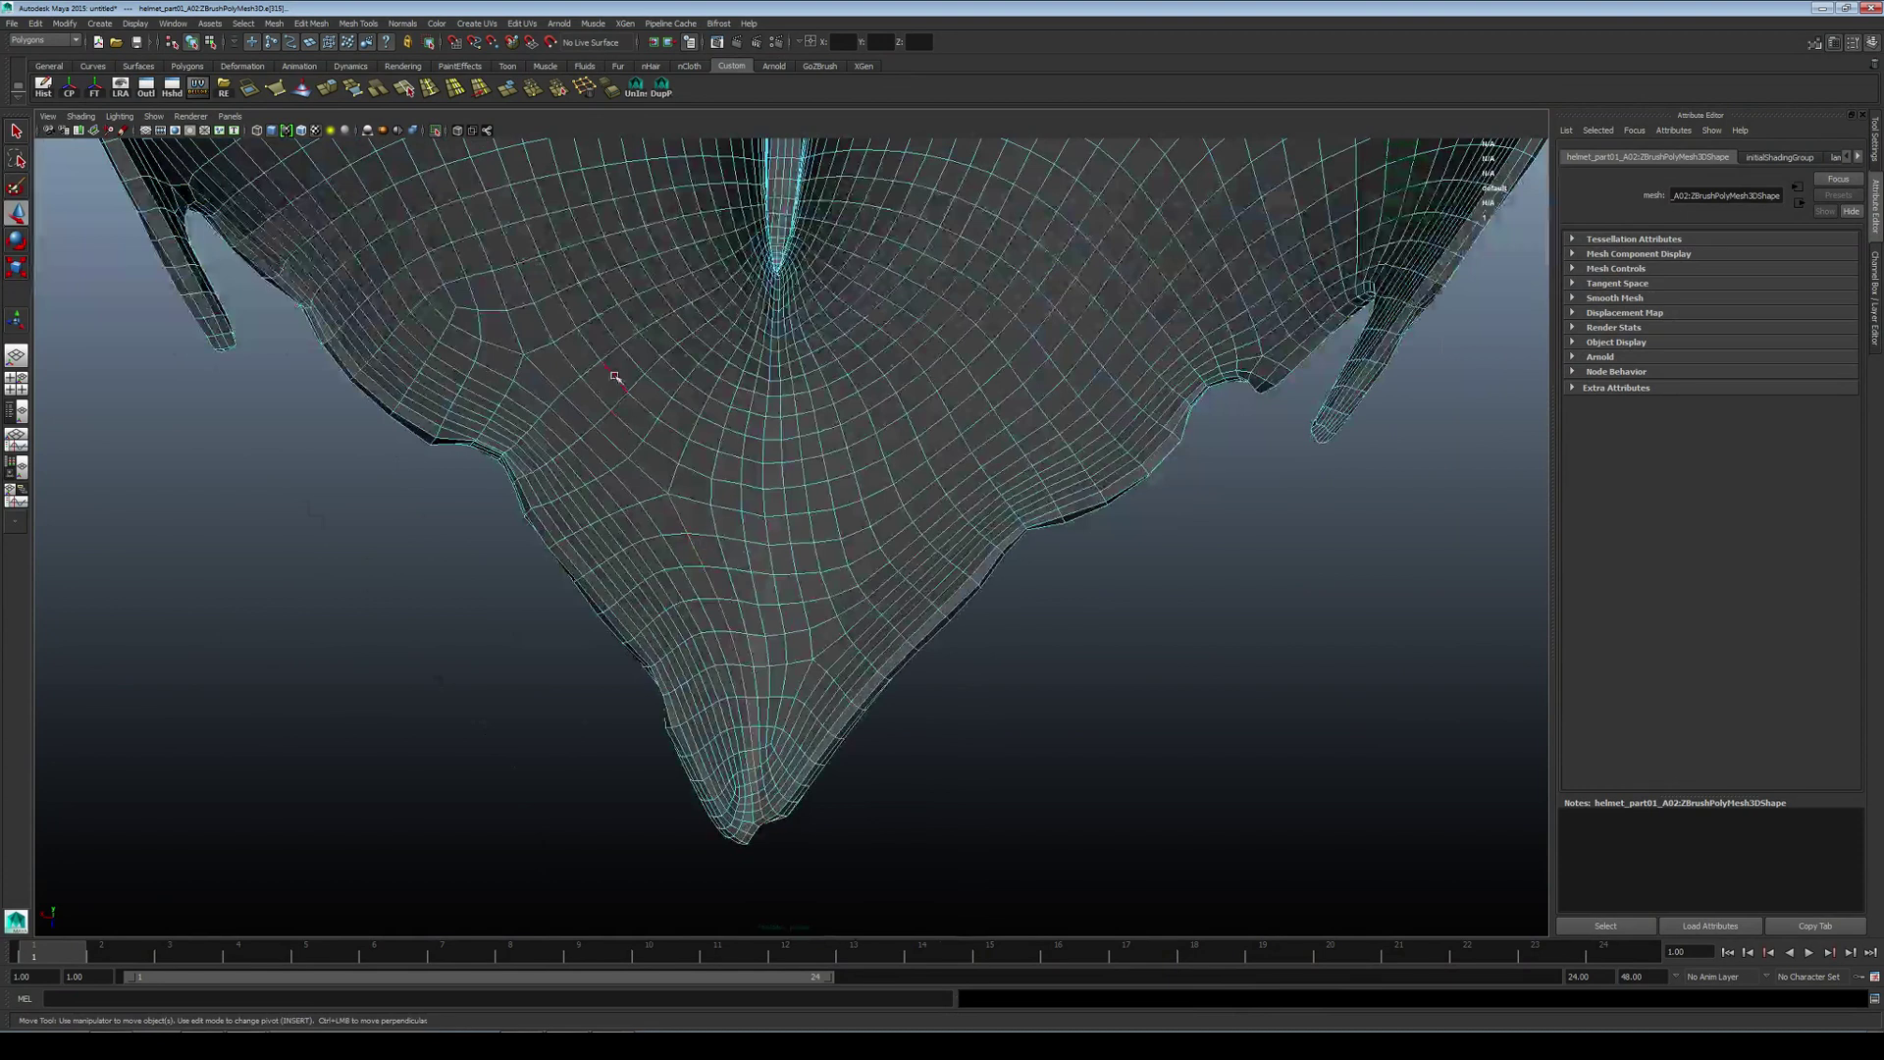
key("ctrl+z")
key("ctrl+z")
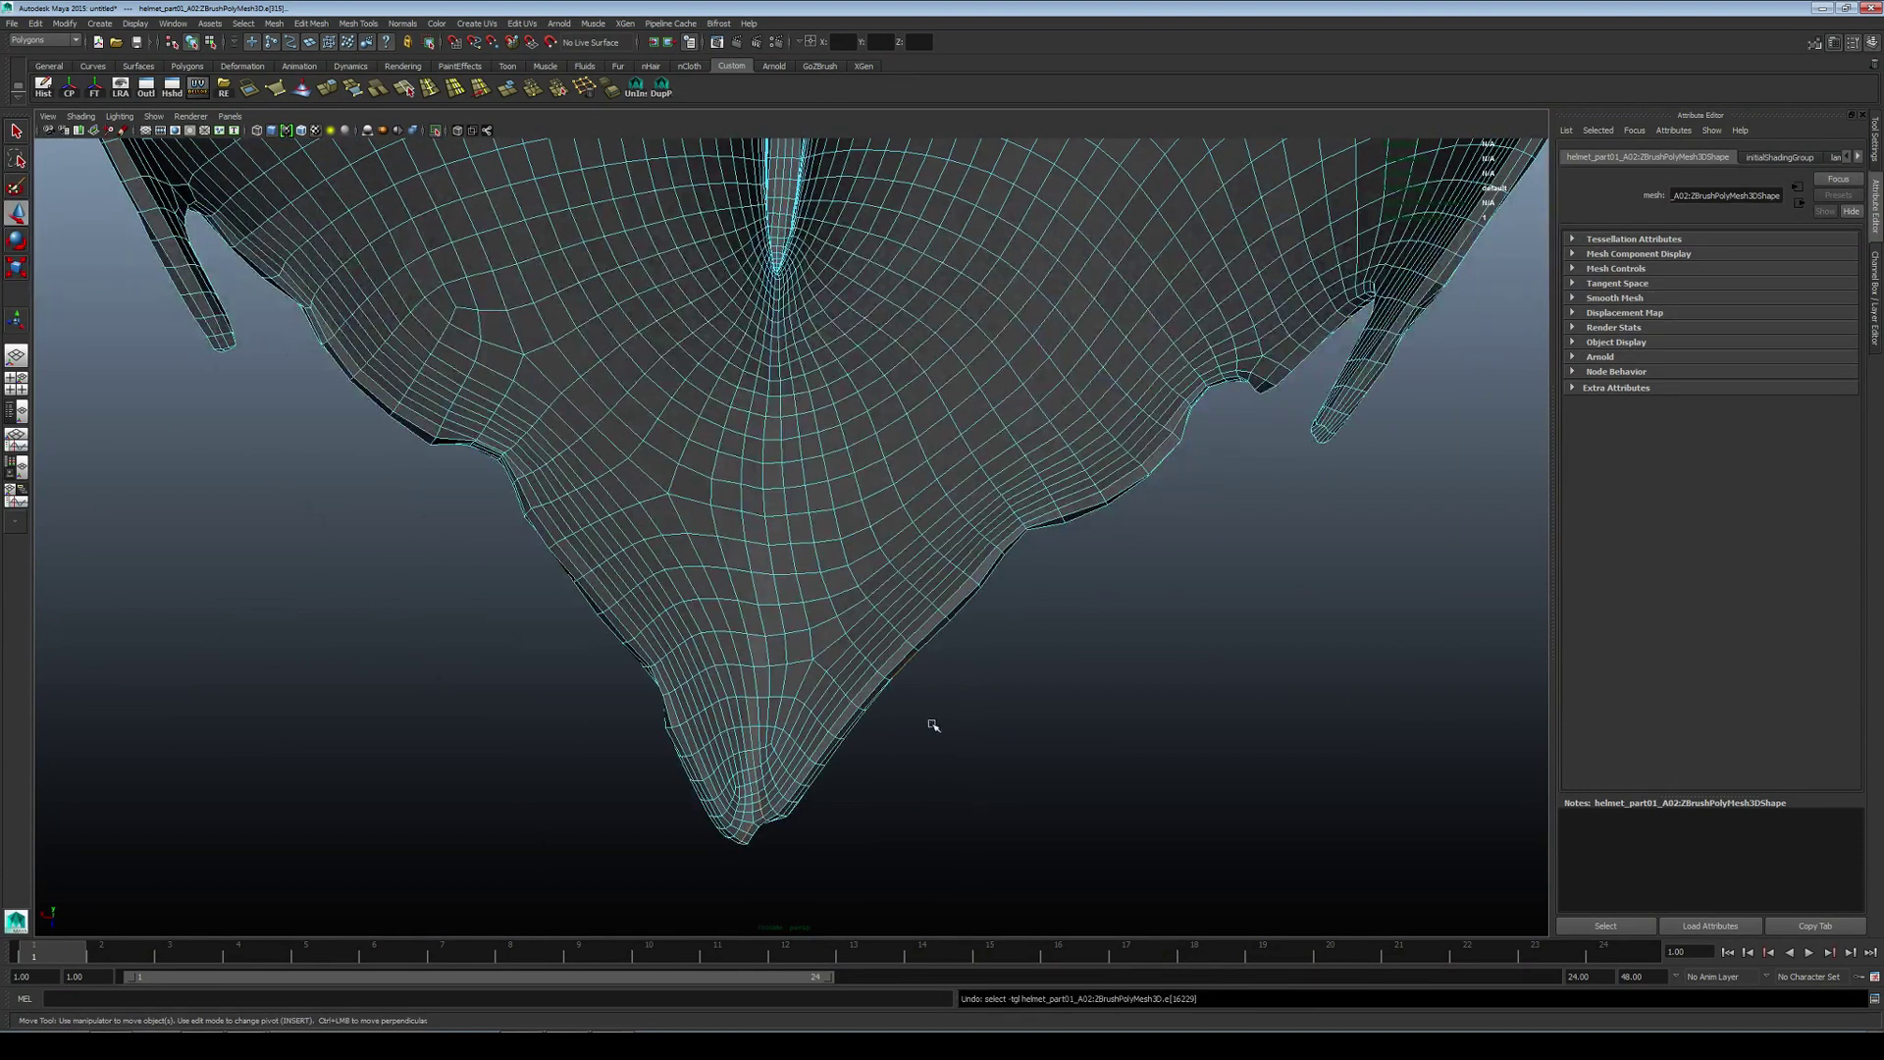
middle_click_drag(927, 726, 942, 596, "alt")
key("ctrl+z")
right_click_drag(873, 384, 914, 405, "alt")
middle_click_drag(914, 405, 907, 601, "alt")
right_click_drag(908, 600, 804, 556, "alt")
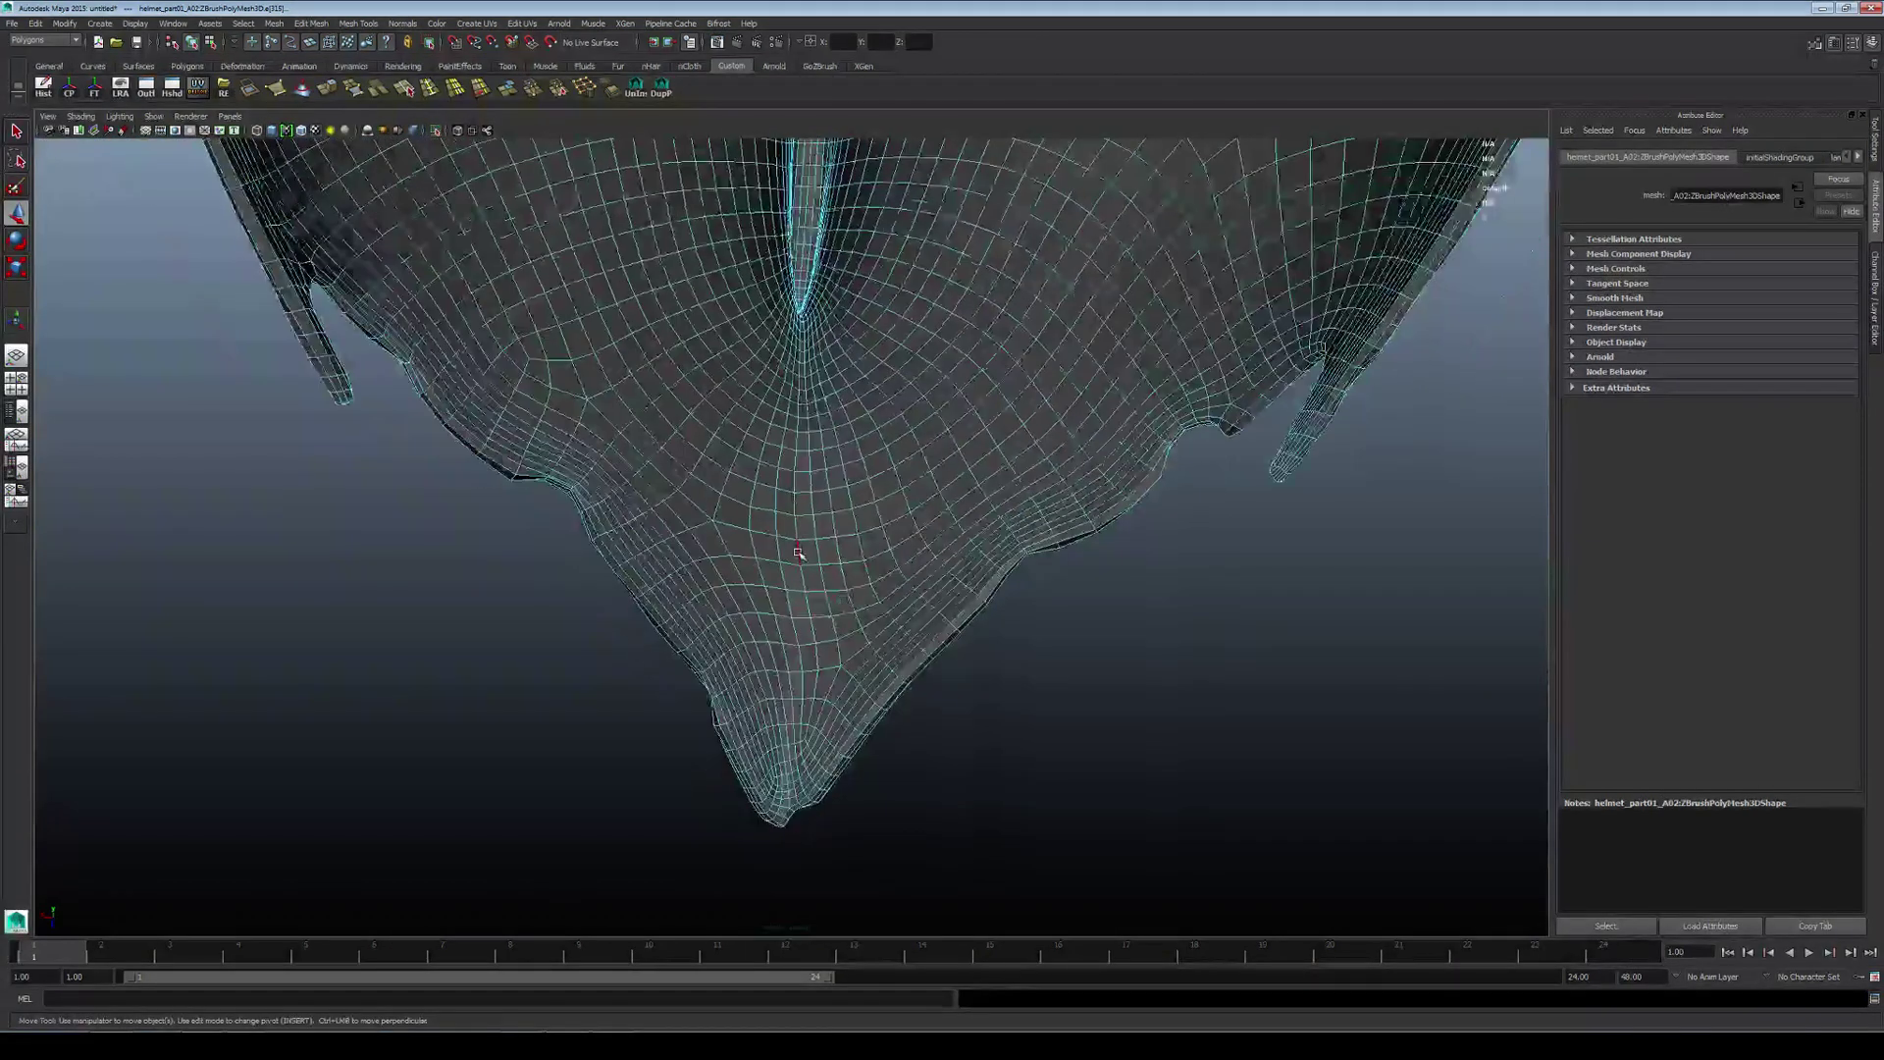
middle_click_drag(841, 509, 843, 603, "alt")
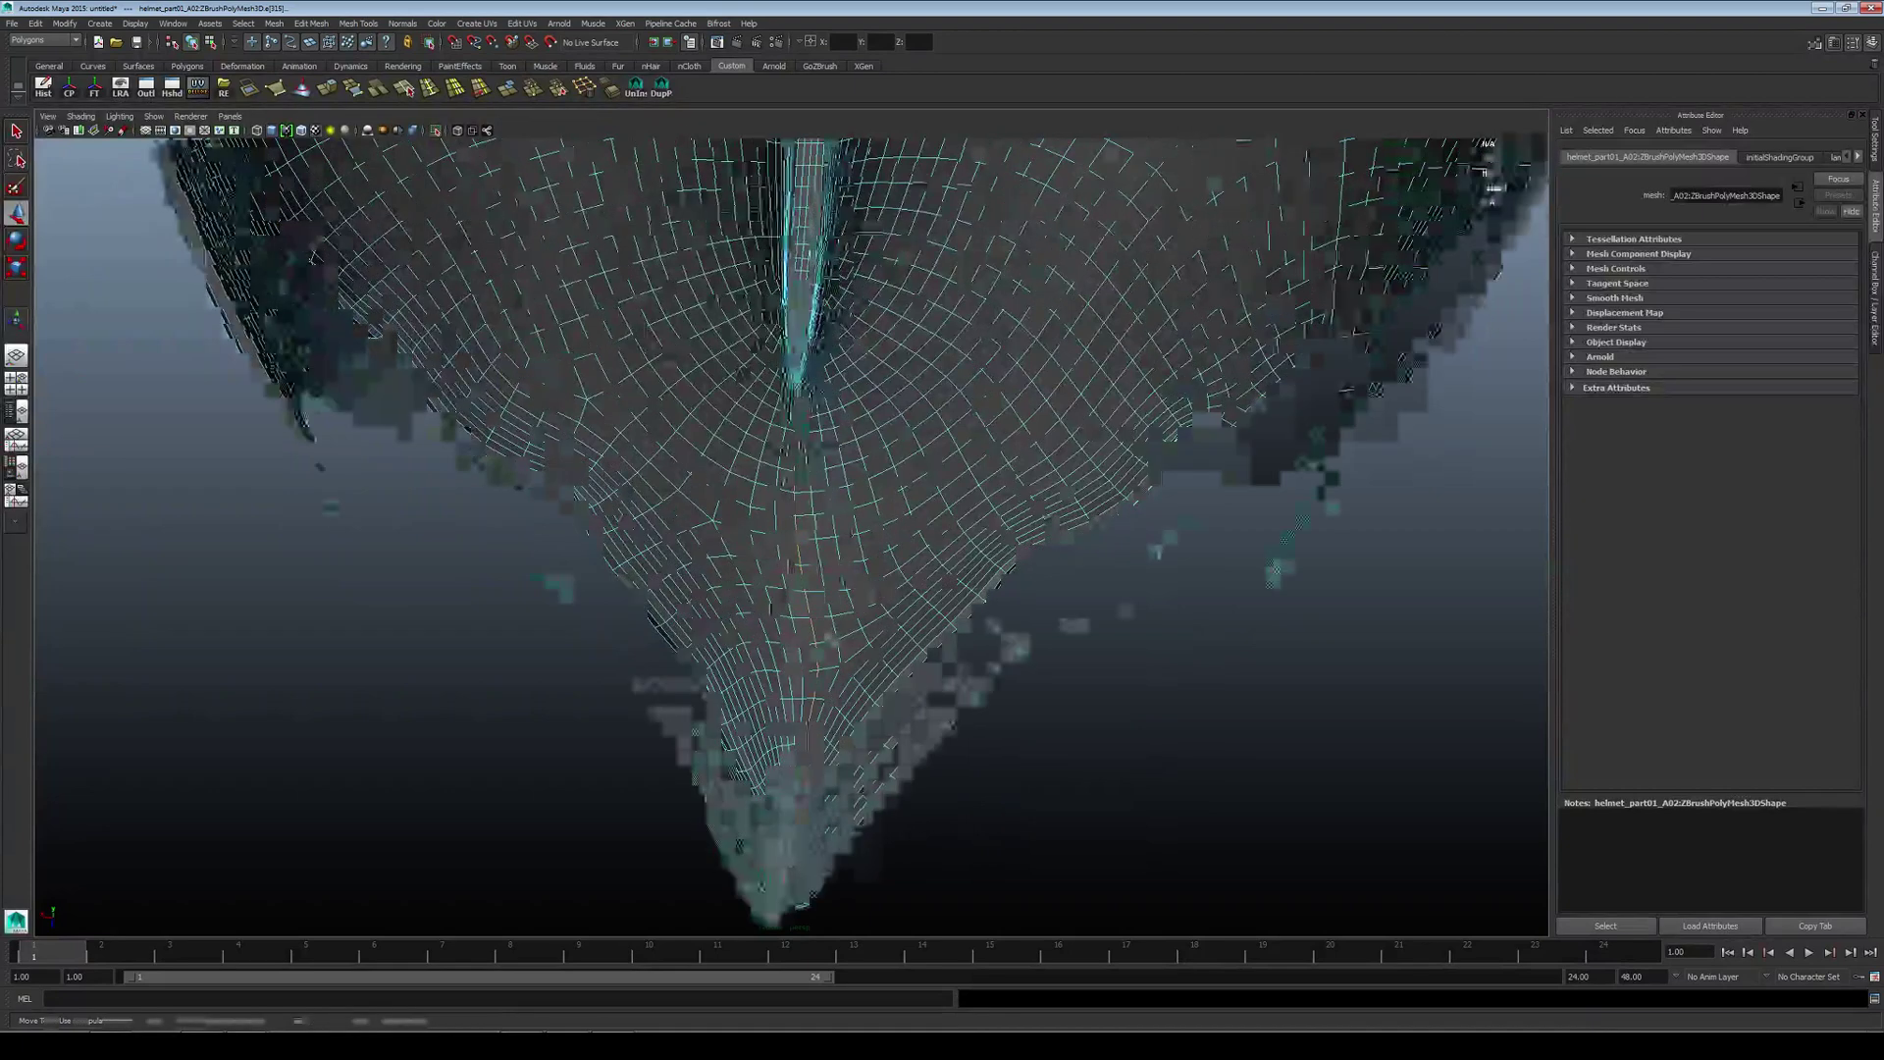
left_click_drag(844, 604, 786, 600, "alt")
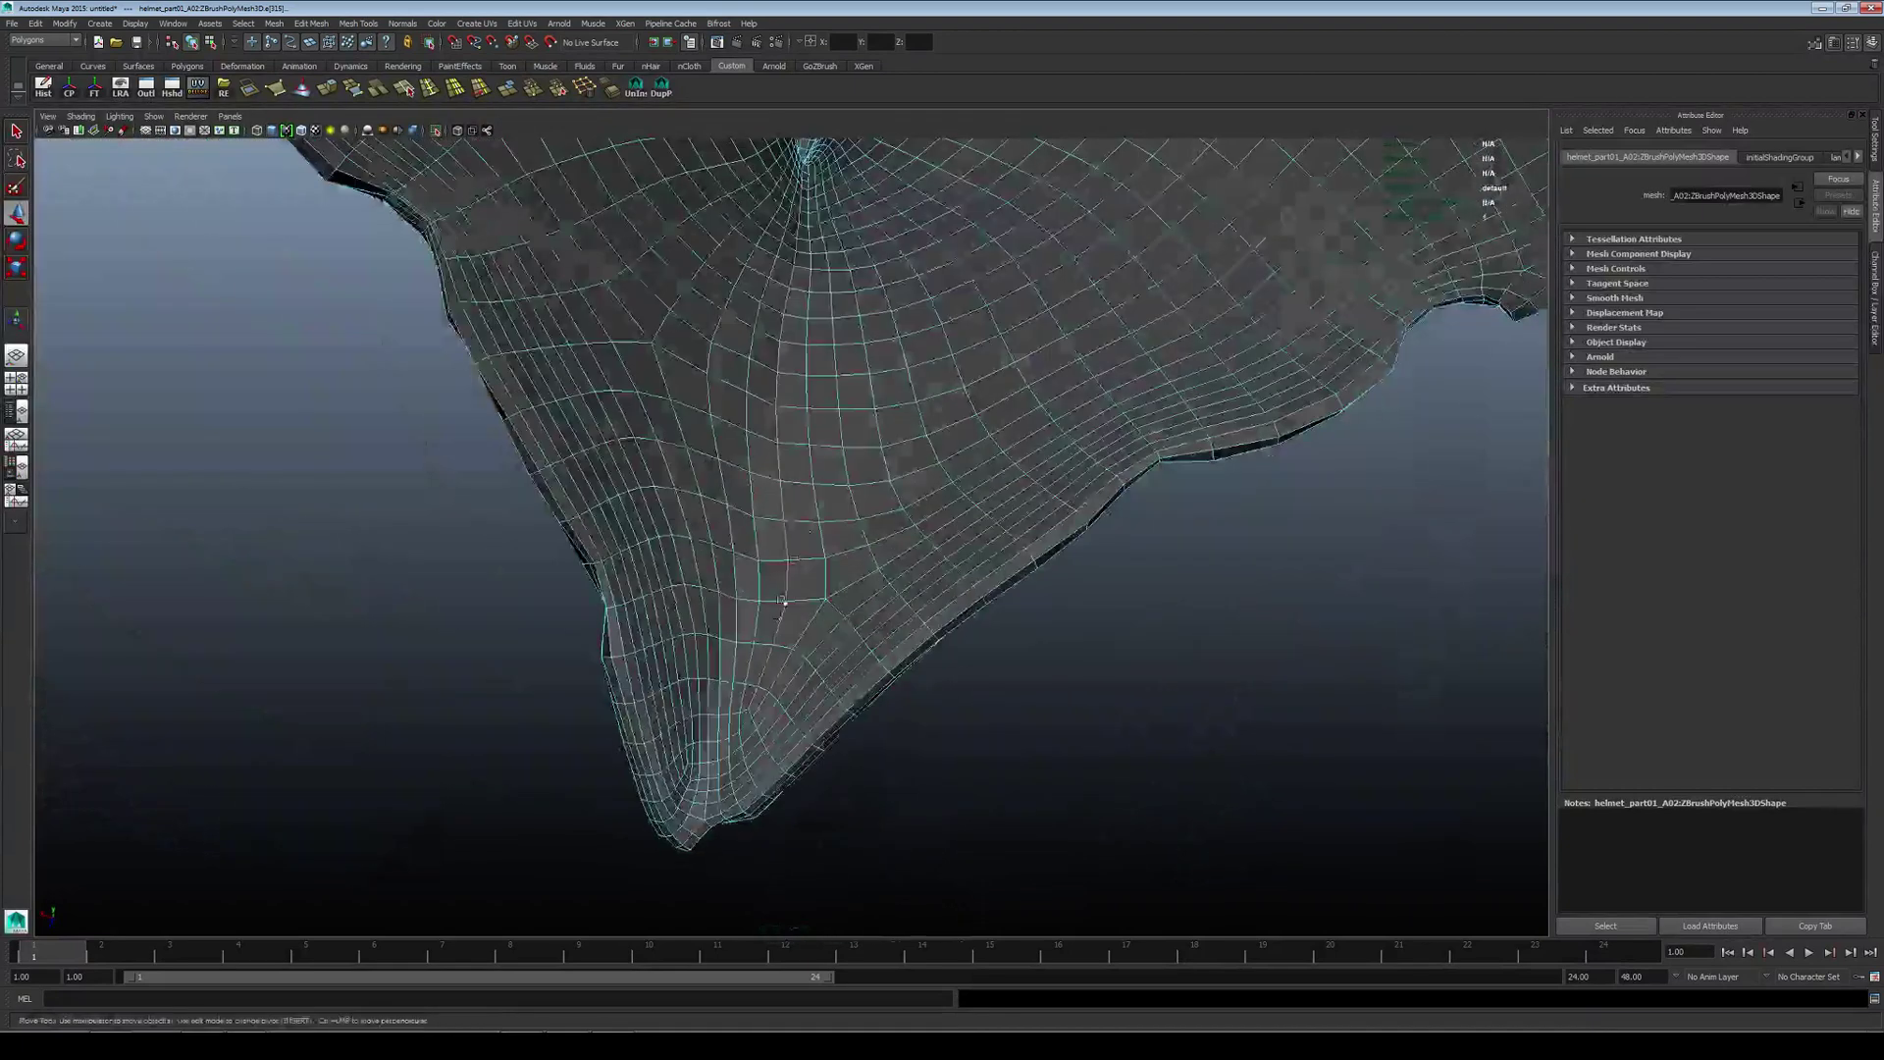
right_click_drag(786, 600, 803, 577, "alt")
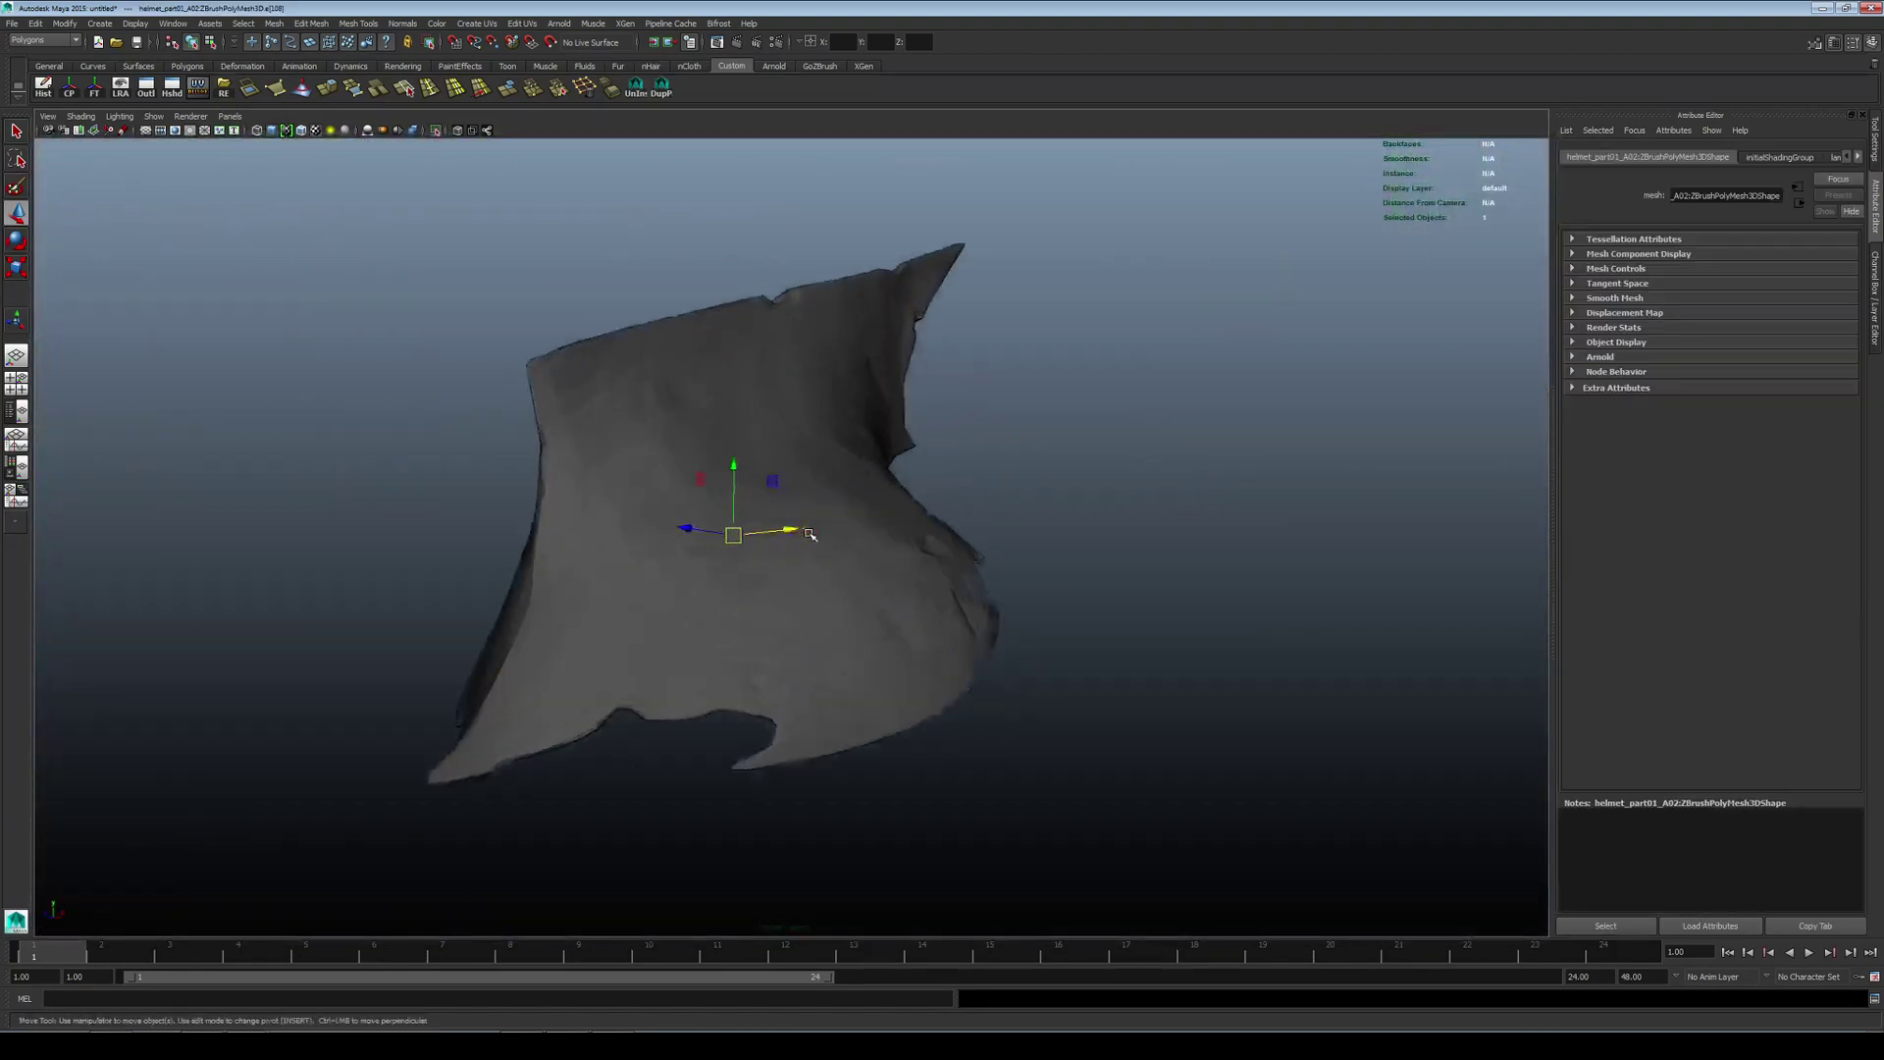
Step: Return the shell to object selection, deselect it and show the whole helmet again
left_click_drag(811, 534, 870, 588, "alt")
right_click_drag(870, 588, 907, 551)
middle_click_drag(906, 551, 977, 577, "alt")
left_click_drag(977, 577, 1040, 505, "alt")
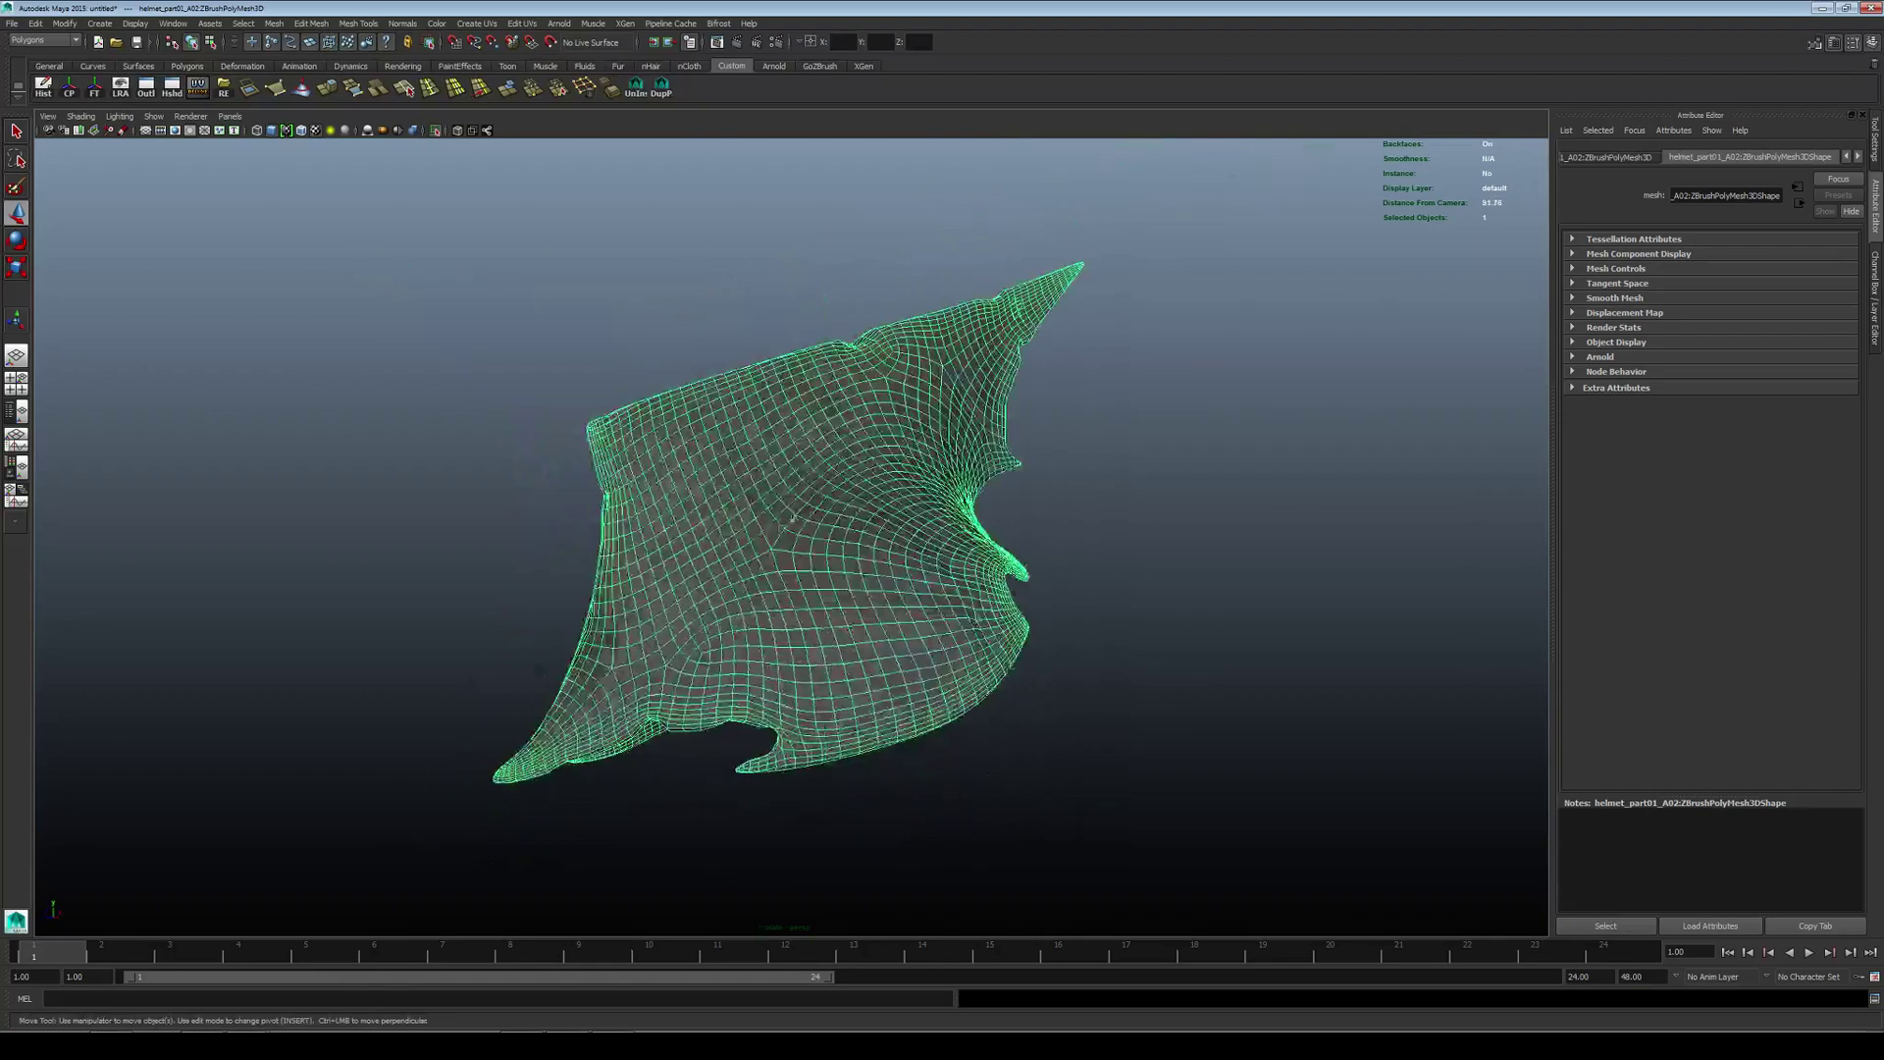
mouse_move(748, 442)
left_mouse_down("alt")
mouse_move(1040, 445)
mouse_move(785, 451)
mouse_move(979, 421)
mouse_move(841, 437)
mouse_move(718, 491)
mouse_move(746, 486)
mouse_move(567, 510)
left_mouse_up("alt")
left_click(979, 421)
left_click(753, 479)
left_click(567, 510)
left_click(435, 130)
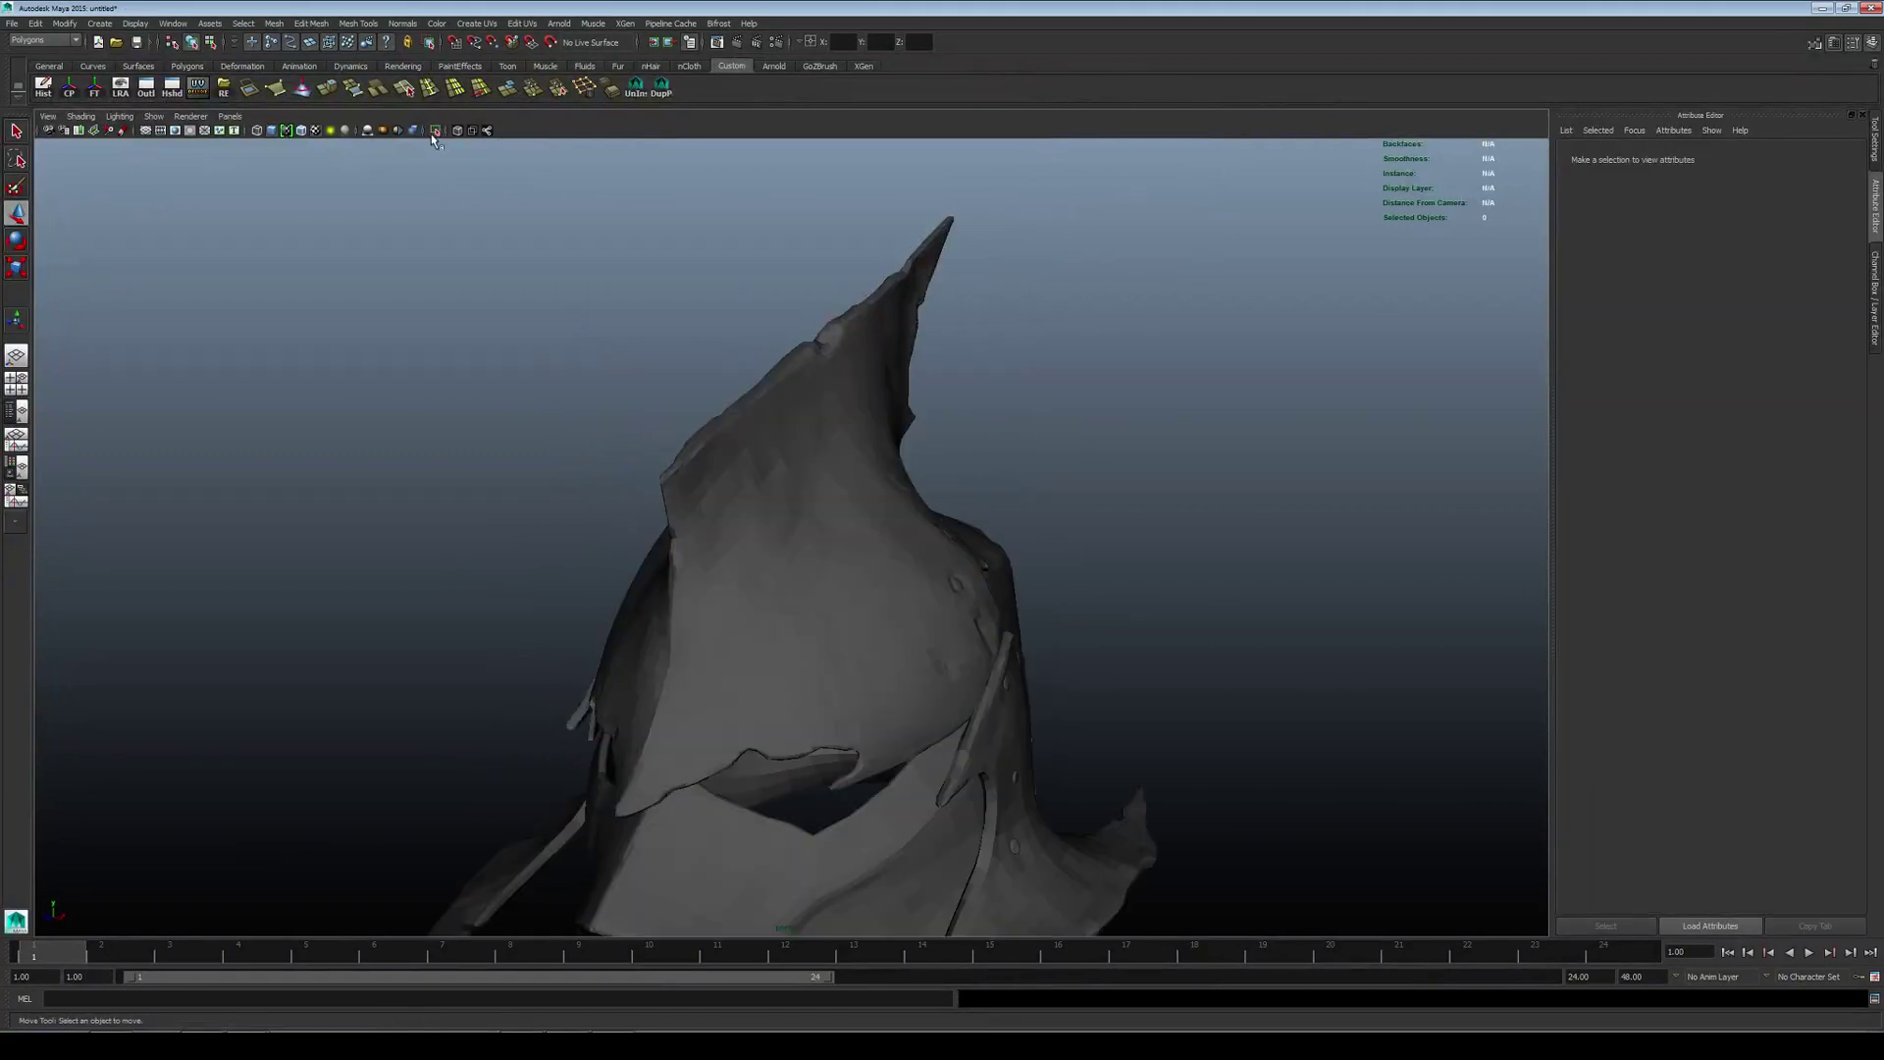
Step: Select the face guard beneath the upper shell and isolate it in the viewport
left_click_drag(856, 531, 774, 366, "alt")
right_click_drag(774, 366, 688, 384, "alt")
left_click_drag(687, 384, 753, 491, "alt")
left_click(746, 520)
middle_click_drag(746, 520, 751, 458, "alt")
right_click_drag(667, 461, 751, 466, "alt")
left_click_drag(560, 464, 708, 471, "alt")
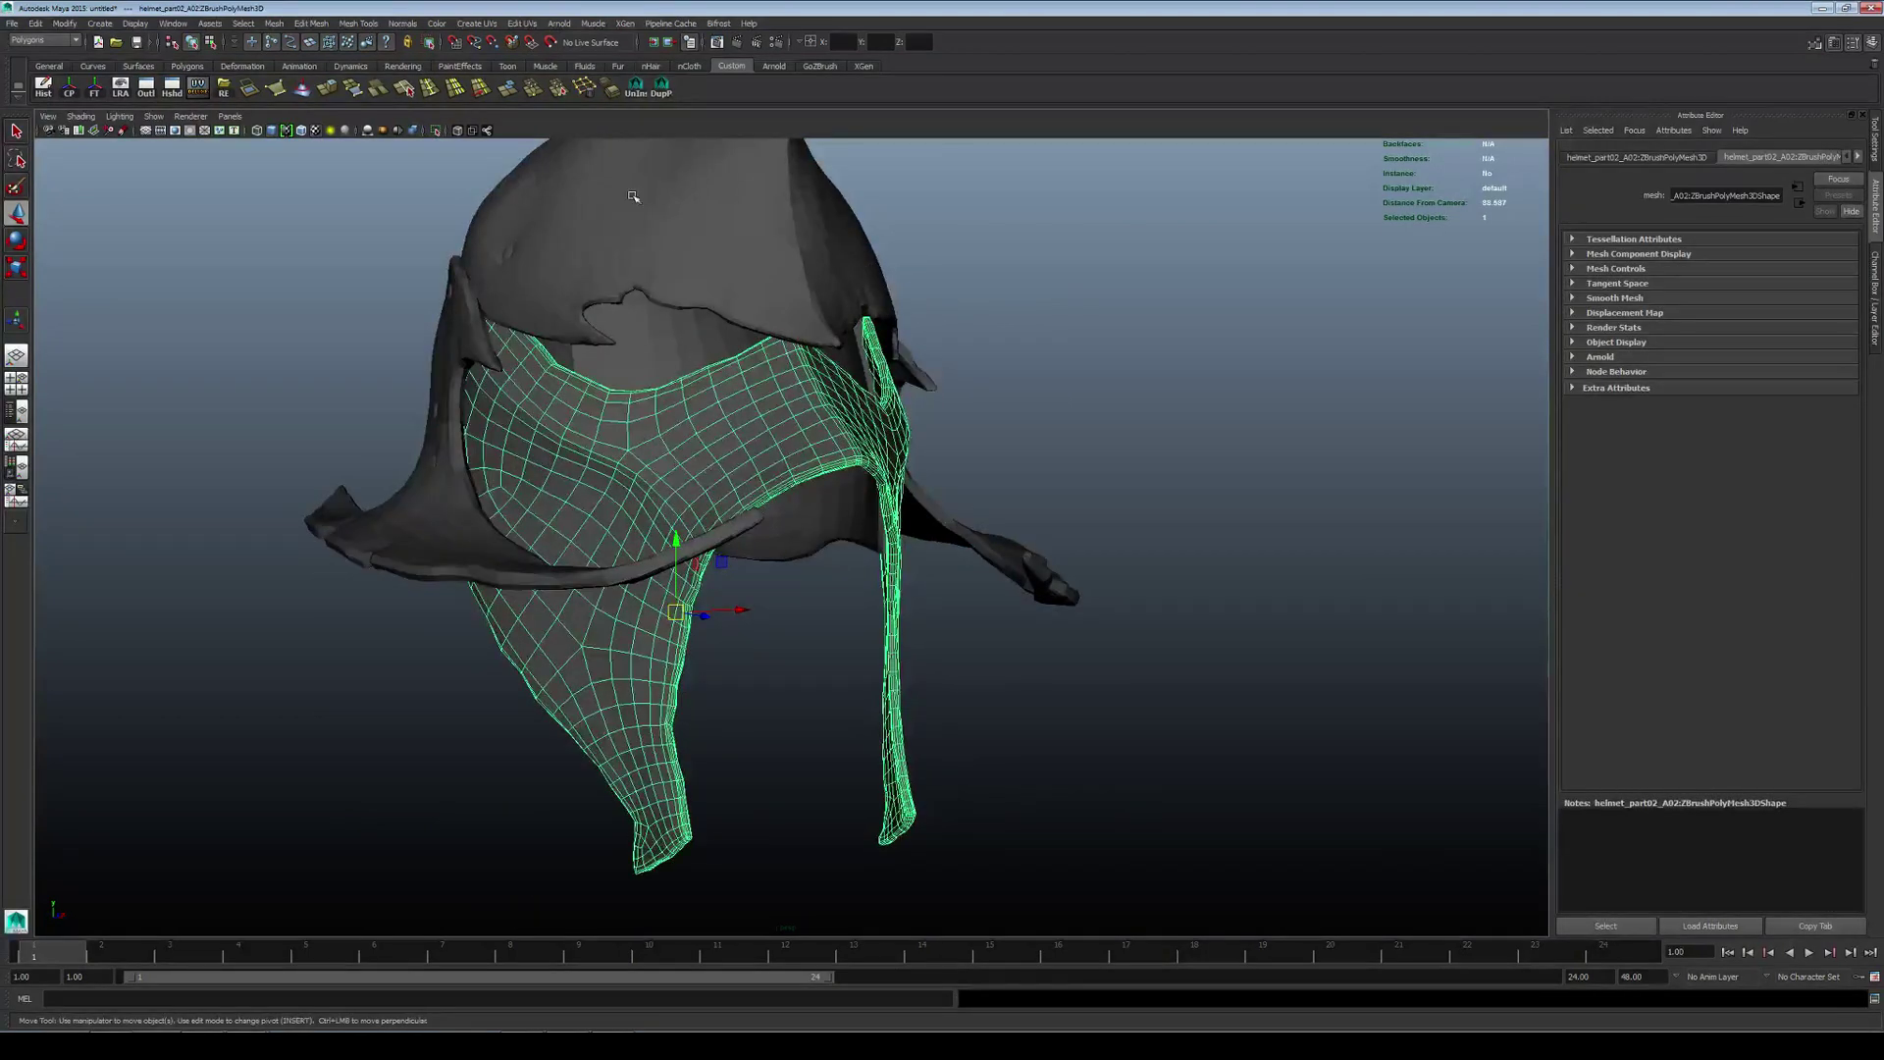
left_click(436, 131)
Step: Compare the face guard's plain shading with its selected wireframe to inspect the overall mesh
left_click_drag(844, 422, 550, 392, "alt")
left_click(1064, 341)
right_click_drag(800, 359, 884, 367, "alt")
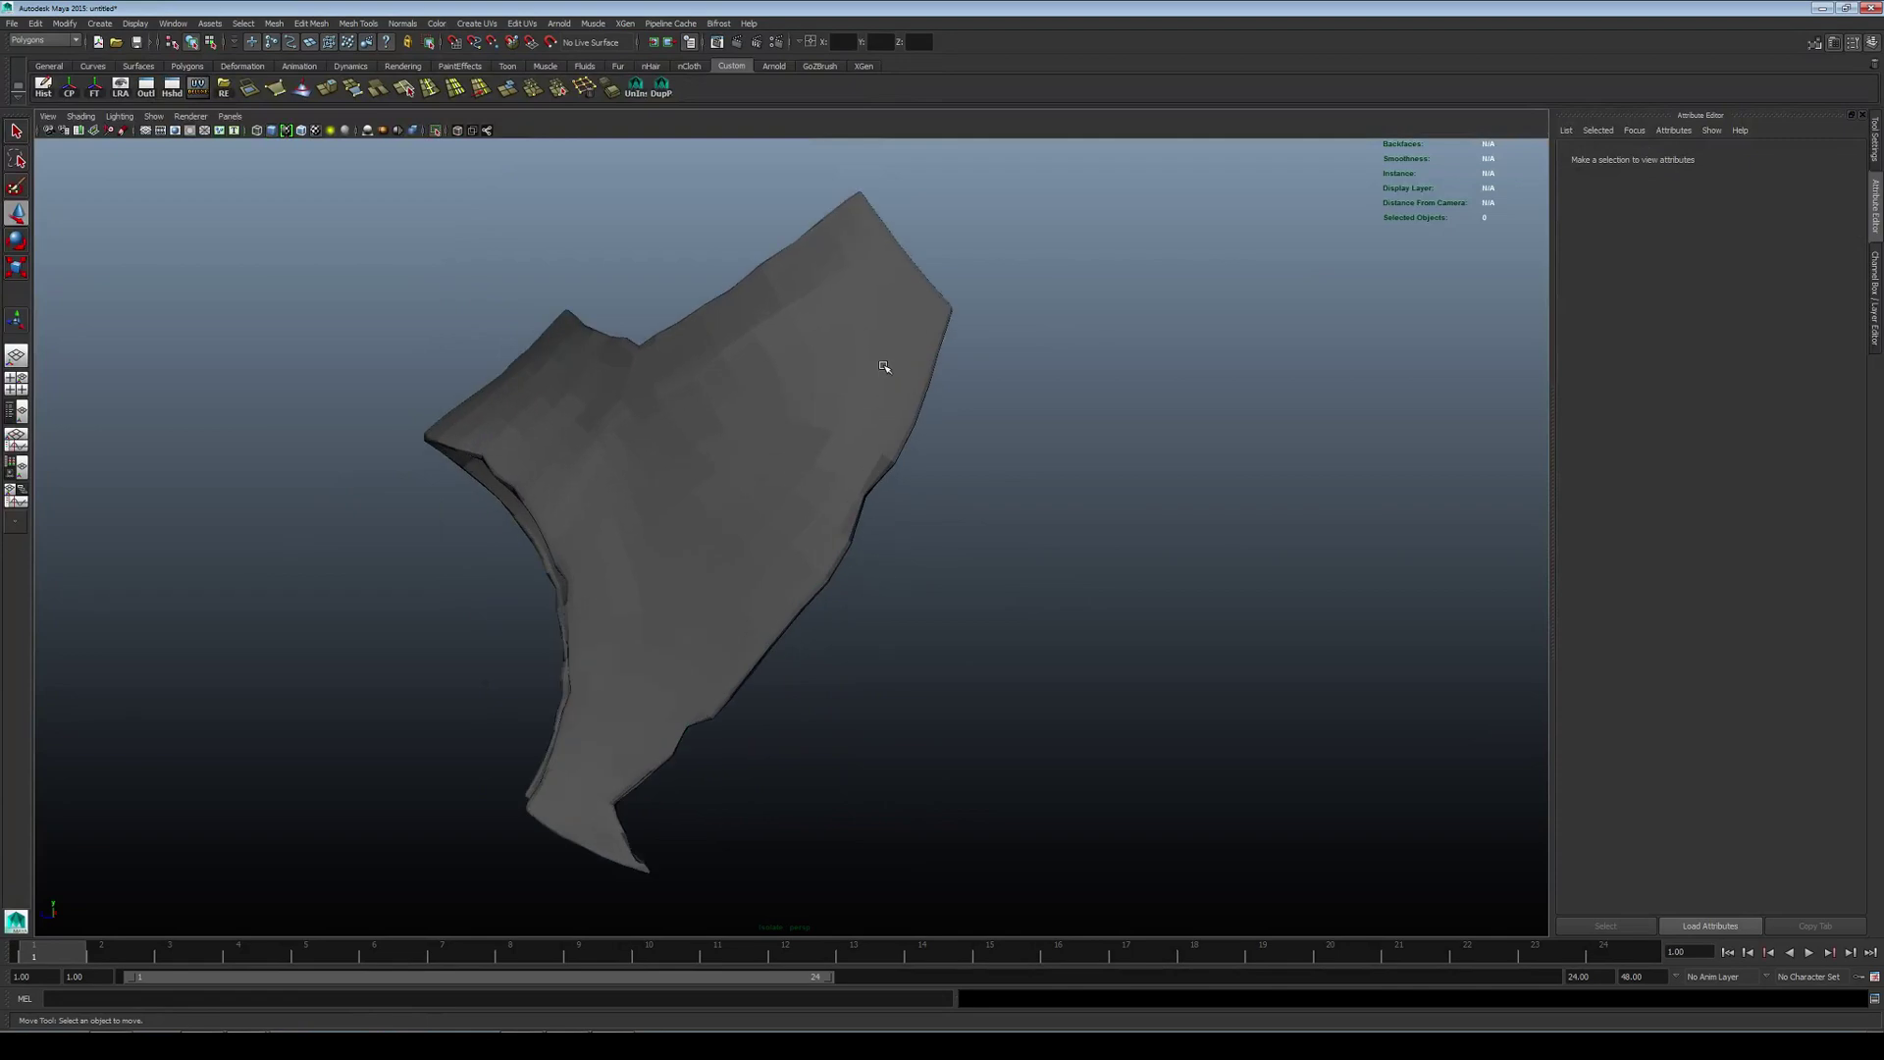
left_click_drag(884, 366, 735, 412, "alt")
left_click(740, 417)
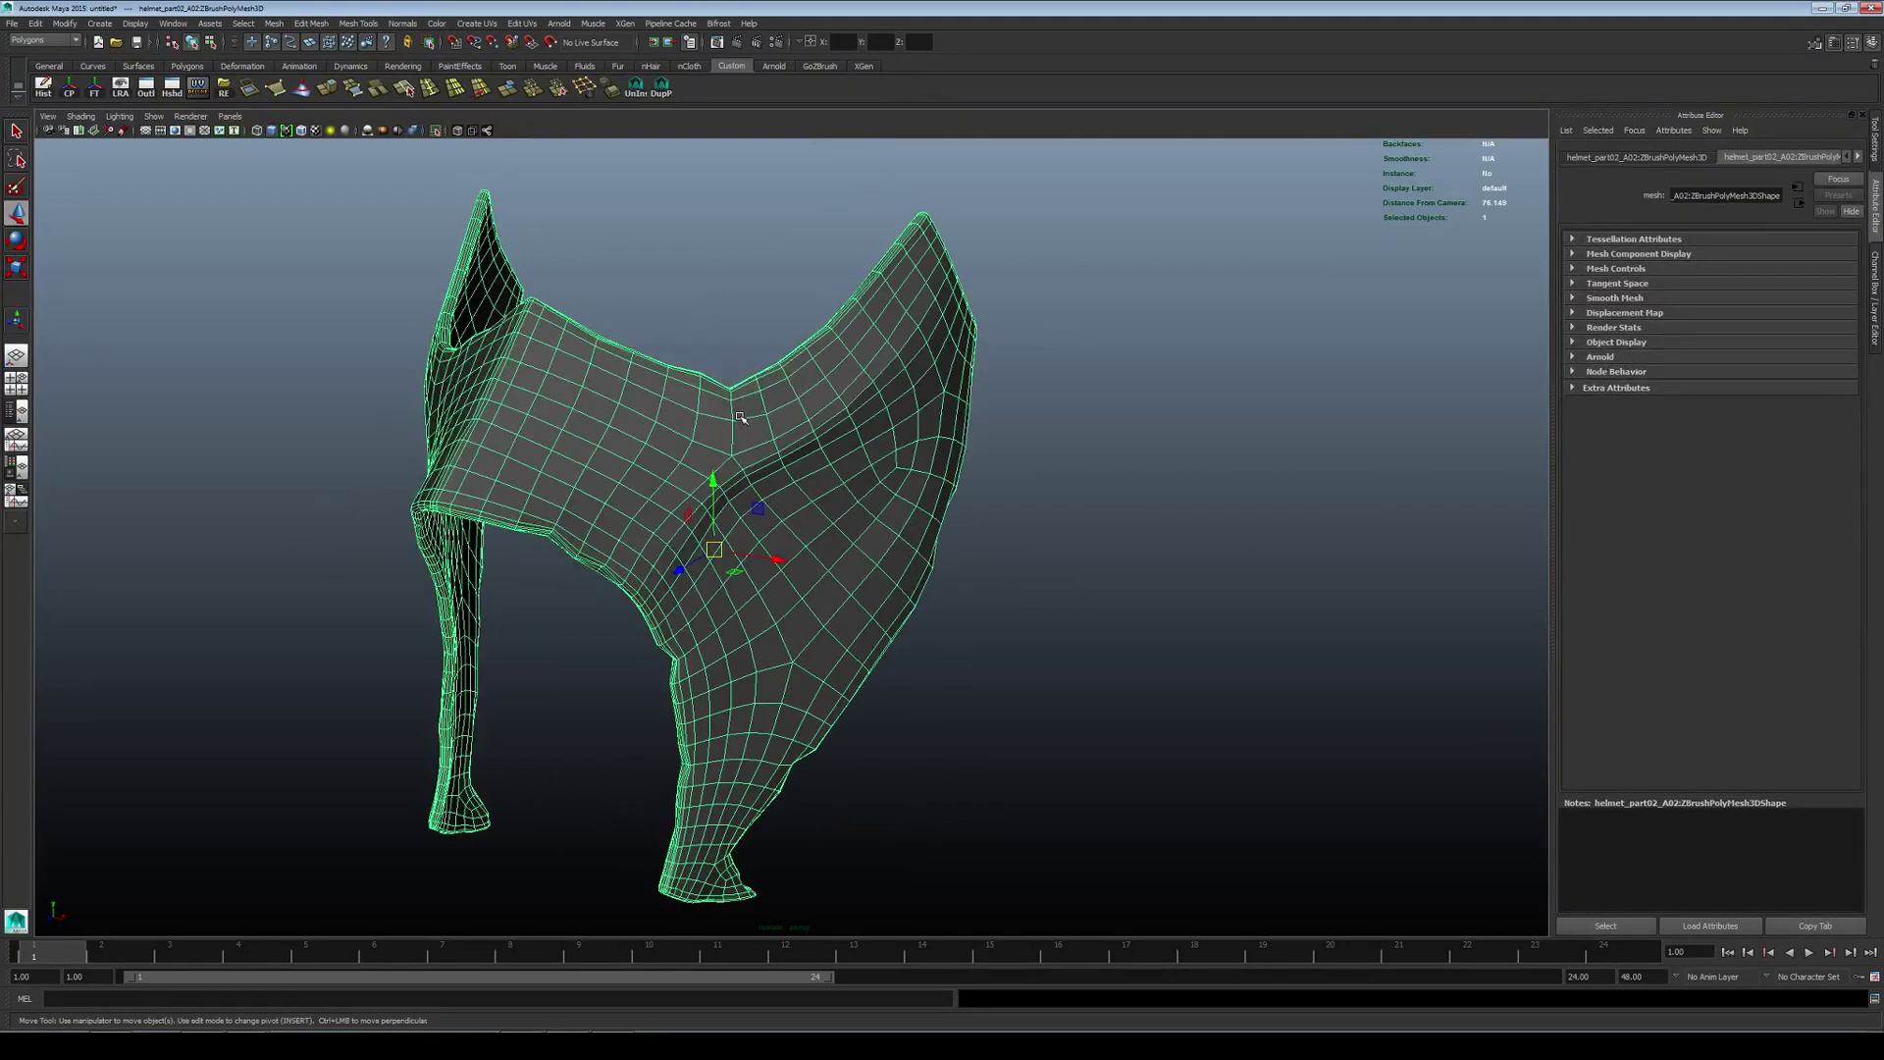
left_click_drag(481, 424, 520, 444, "alt")
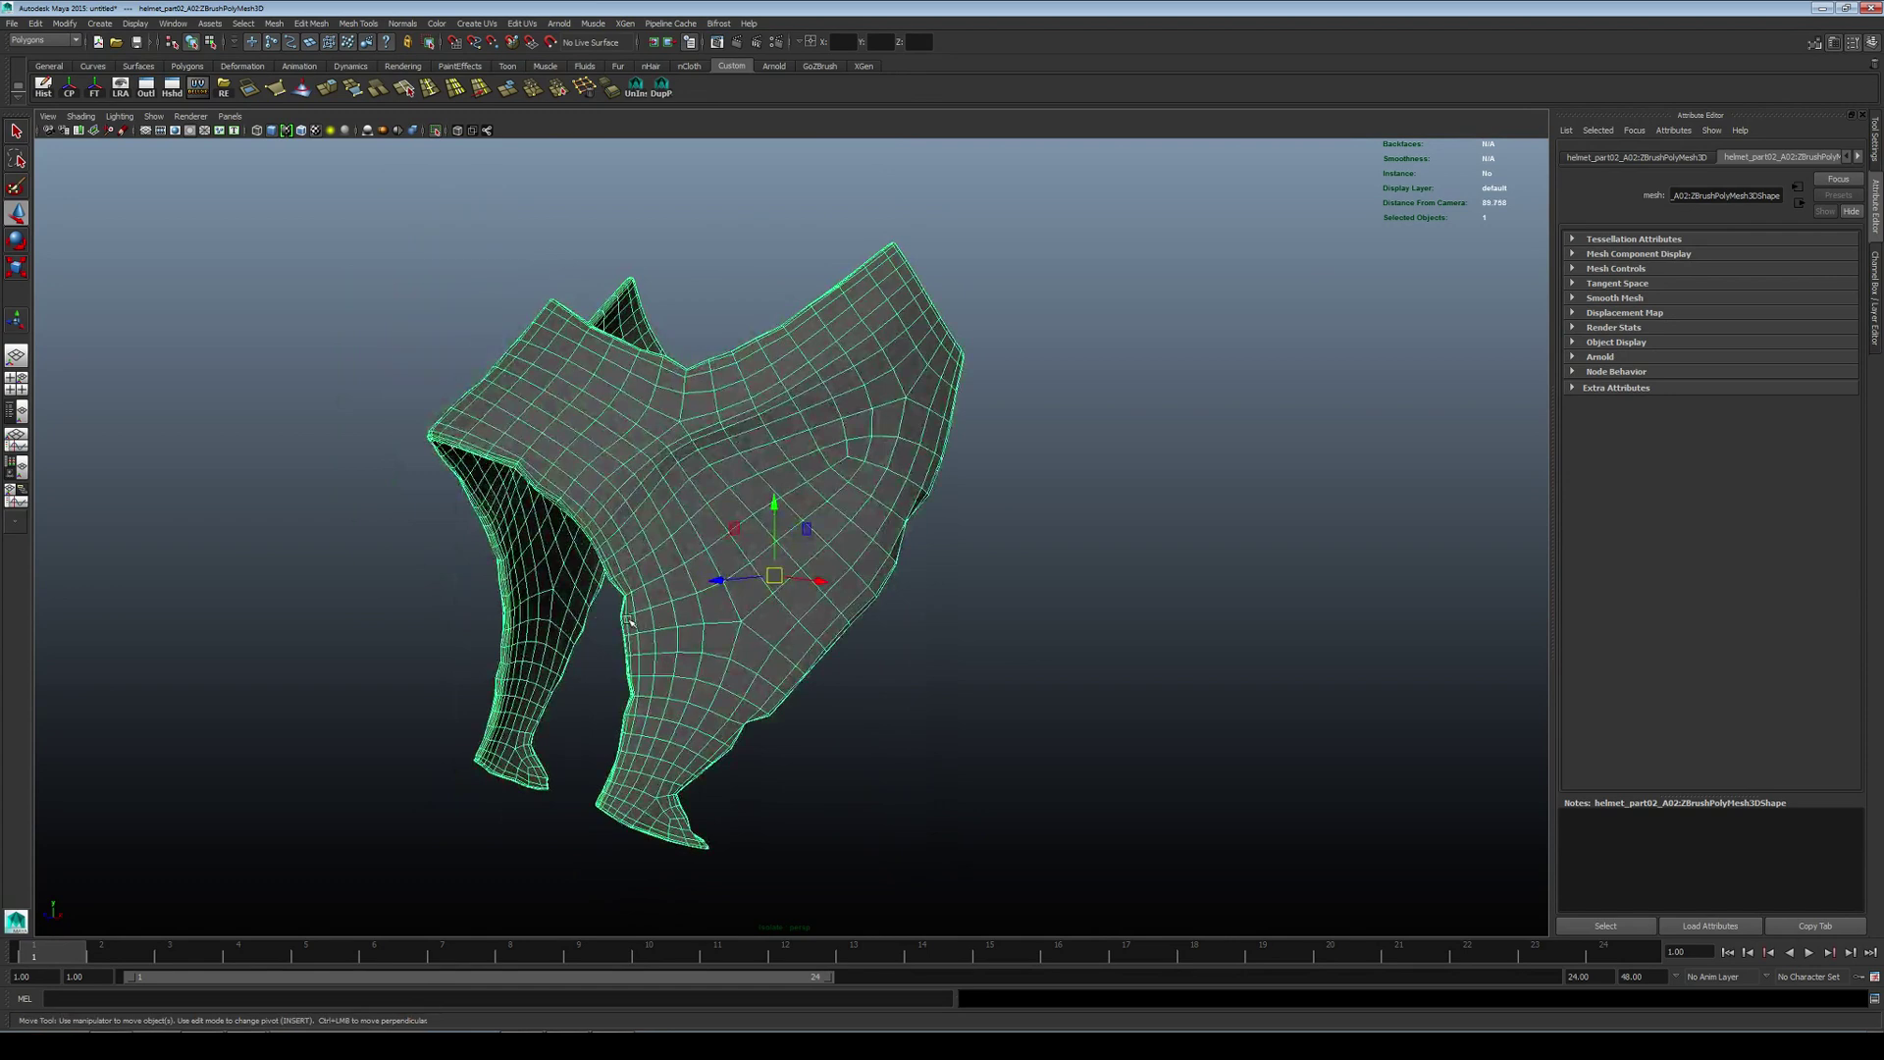
Step: Examine the edge loops along the face guard's upper rim up close
left_click_drag(1040, 476, 796, 408, "alt")
middle_click_drag(755, 365, 760, 472, "alt")
right_click_drag(686, 473, 765, 479, "alt")
left_click_drag(765, 479, 912, 495, "alt")
middle_click_drag(834, 422, 832, 477, "alt")
right_click_drag(830, 477, 903, 475, "alt")
left_click_drag(904, 475, 1123, 409, "alt")
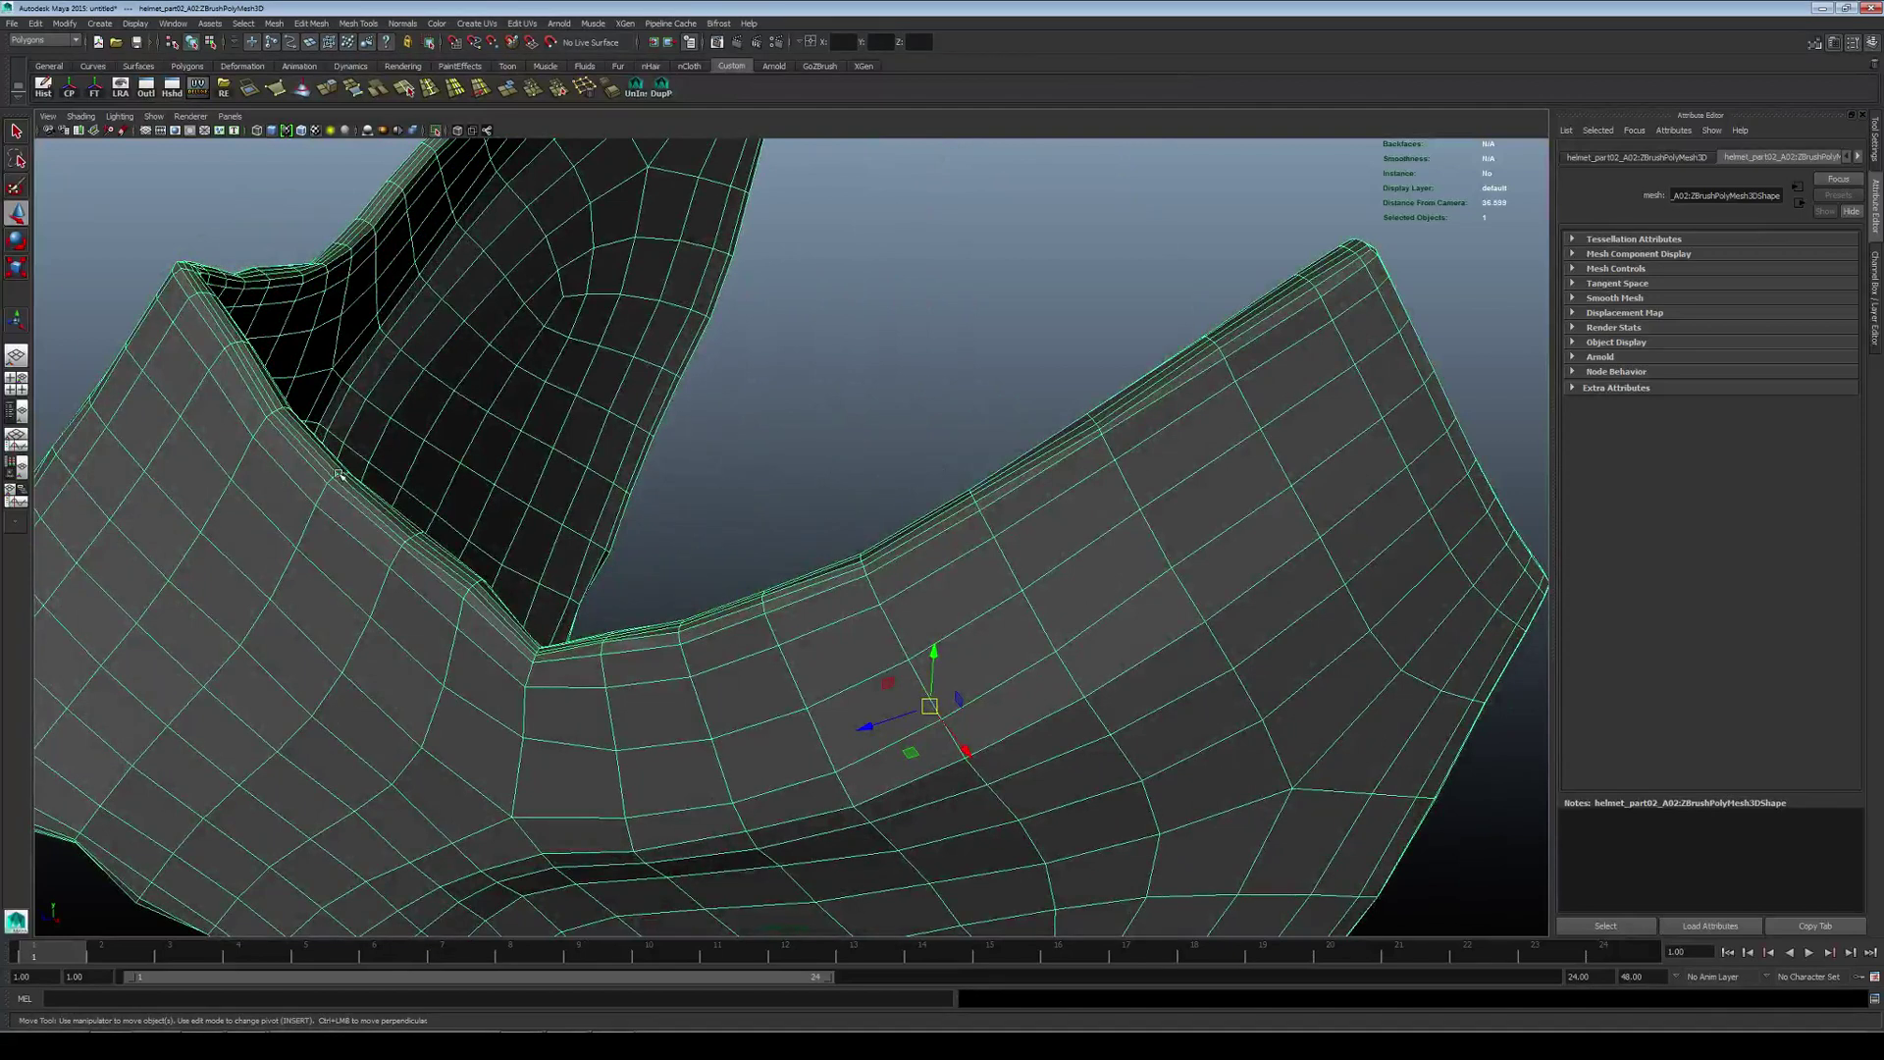
left_click_drag(618, 625, 1011, 438, "alt")
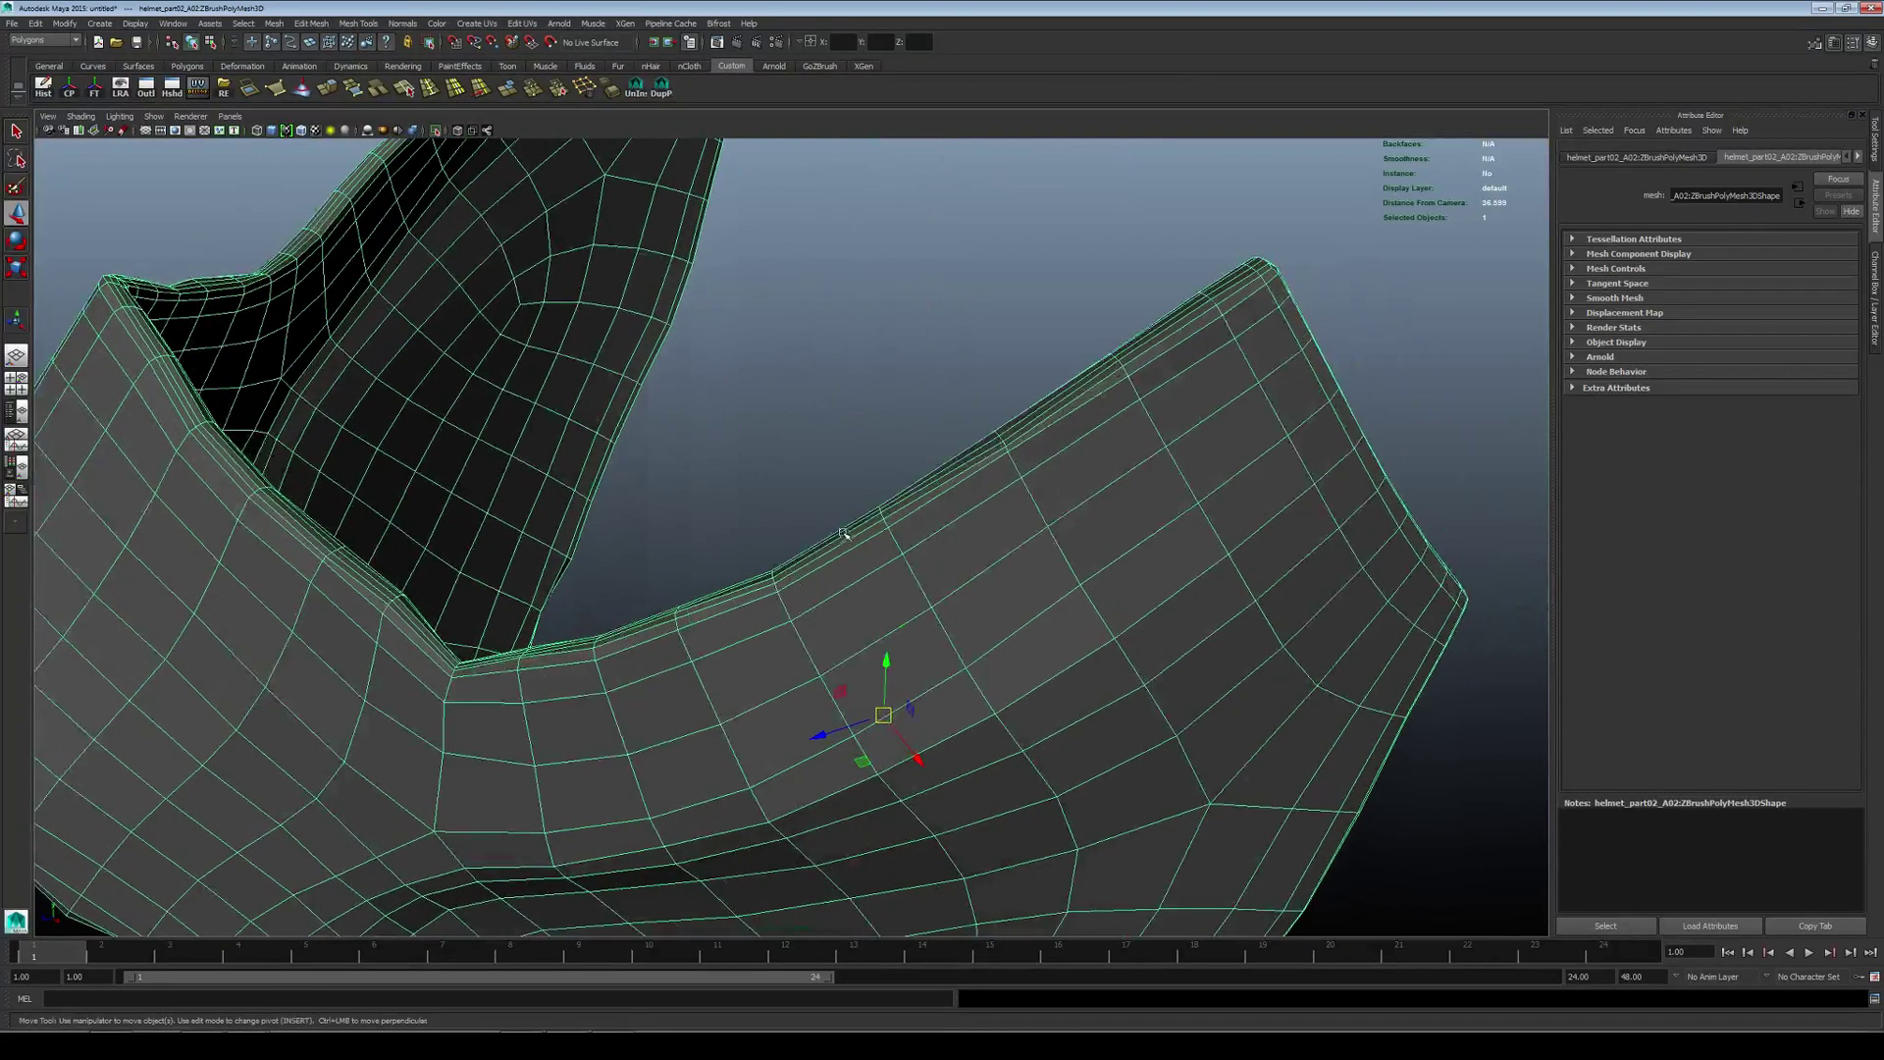
right_click_drag(670, 638, 600, 634, "alt")
left_click_drag(628, 628, 794, 556, "alt")
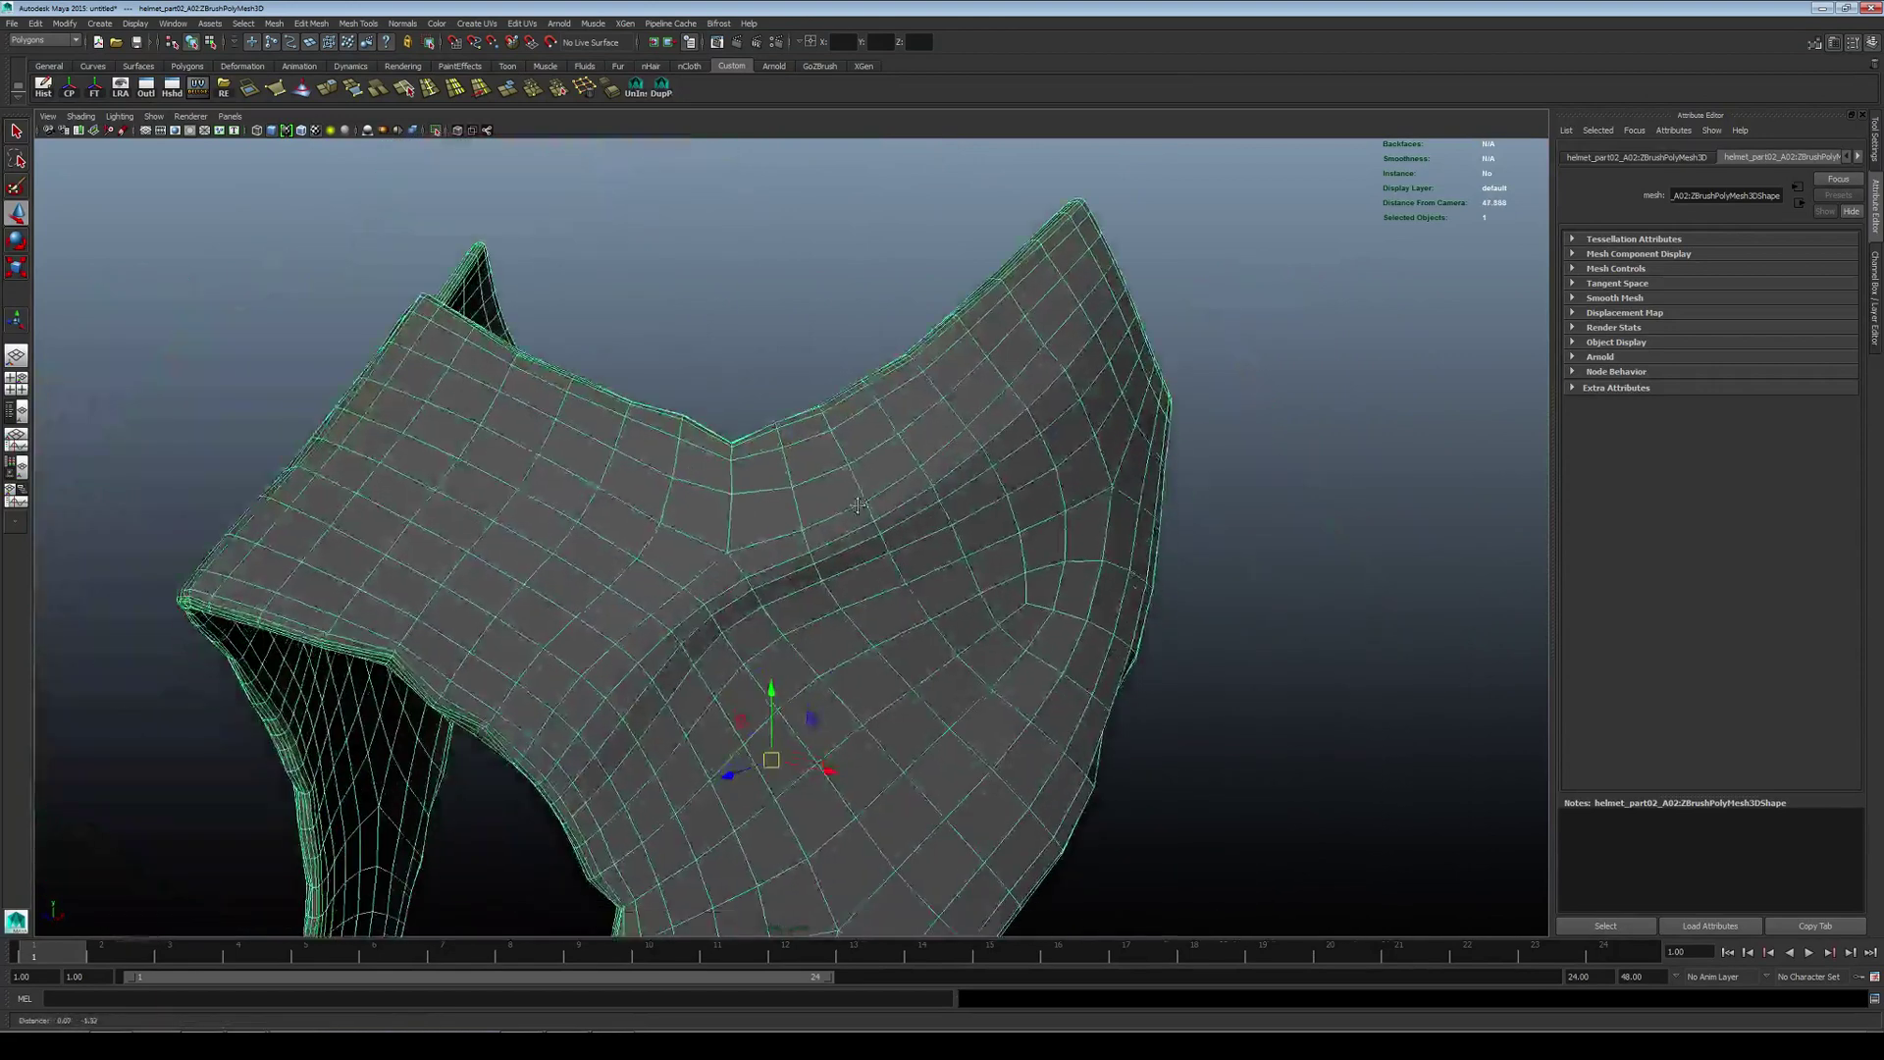
right_click_drag(794, 555, 750, 550, "alt")
left_click_drag(760, 546, 712, 536, "alt")
scroll(864, 504, "down", 3)
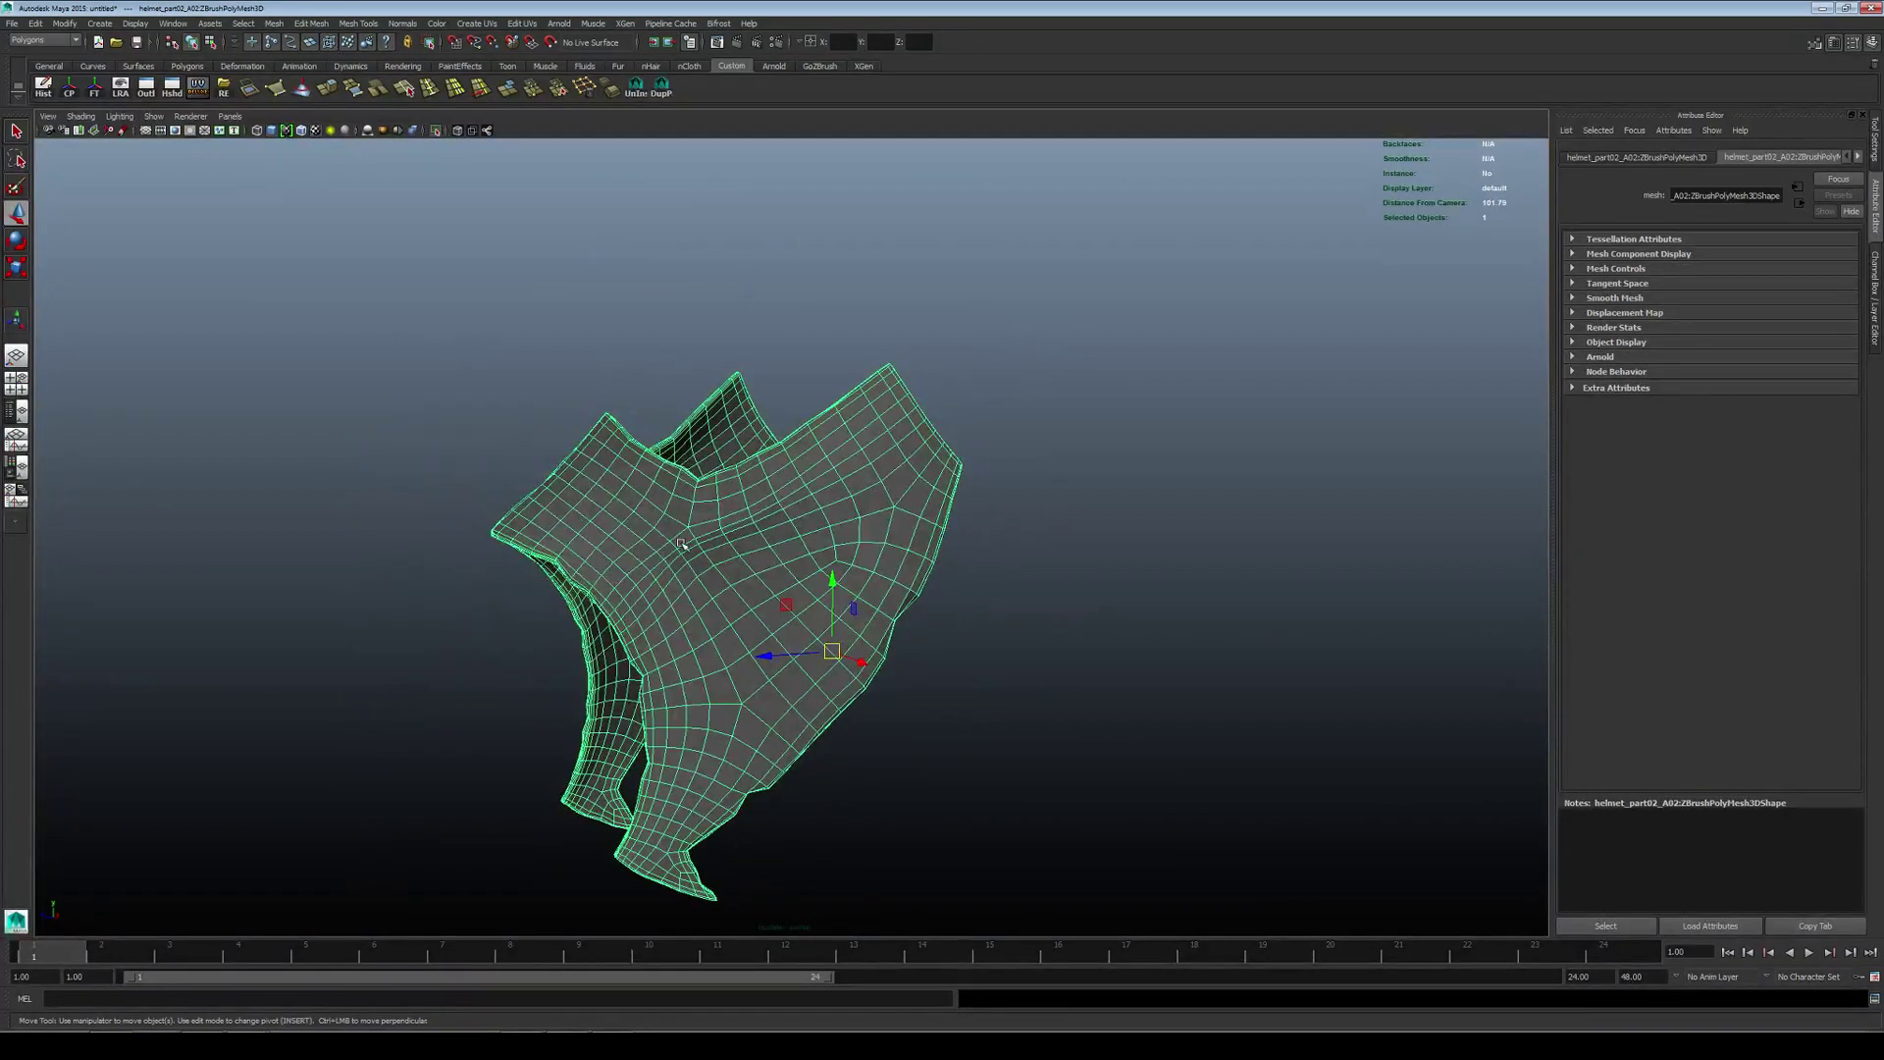
Step: Inspect the face guard's lower cheek pieces and pick an edge on one side in edge selection mode
left_click_drag(888, 628, 745, 615, "alt")
middle_click_drag(744, 615, 719, 531, "alt")
scroll(719, 531, "up", 4)
left_click_drag(719, 531, 844, 552, "alt")
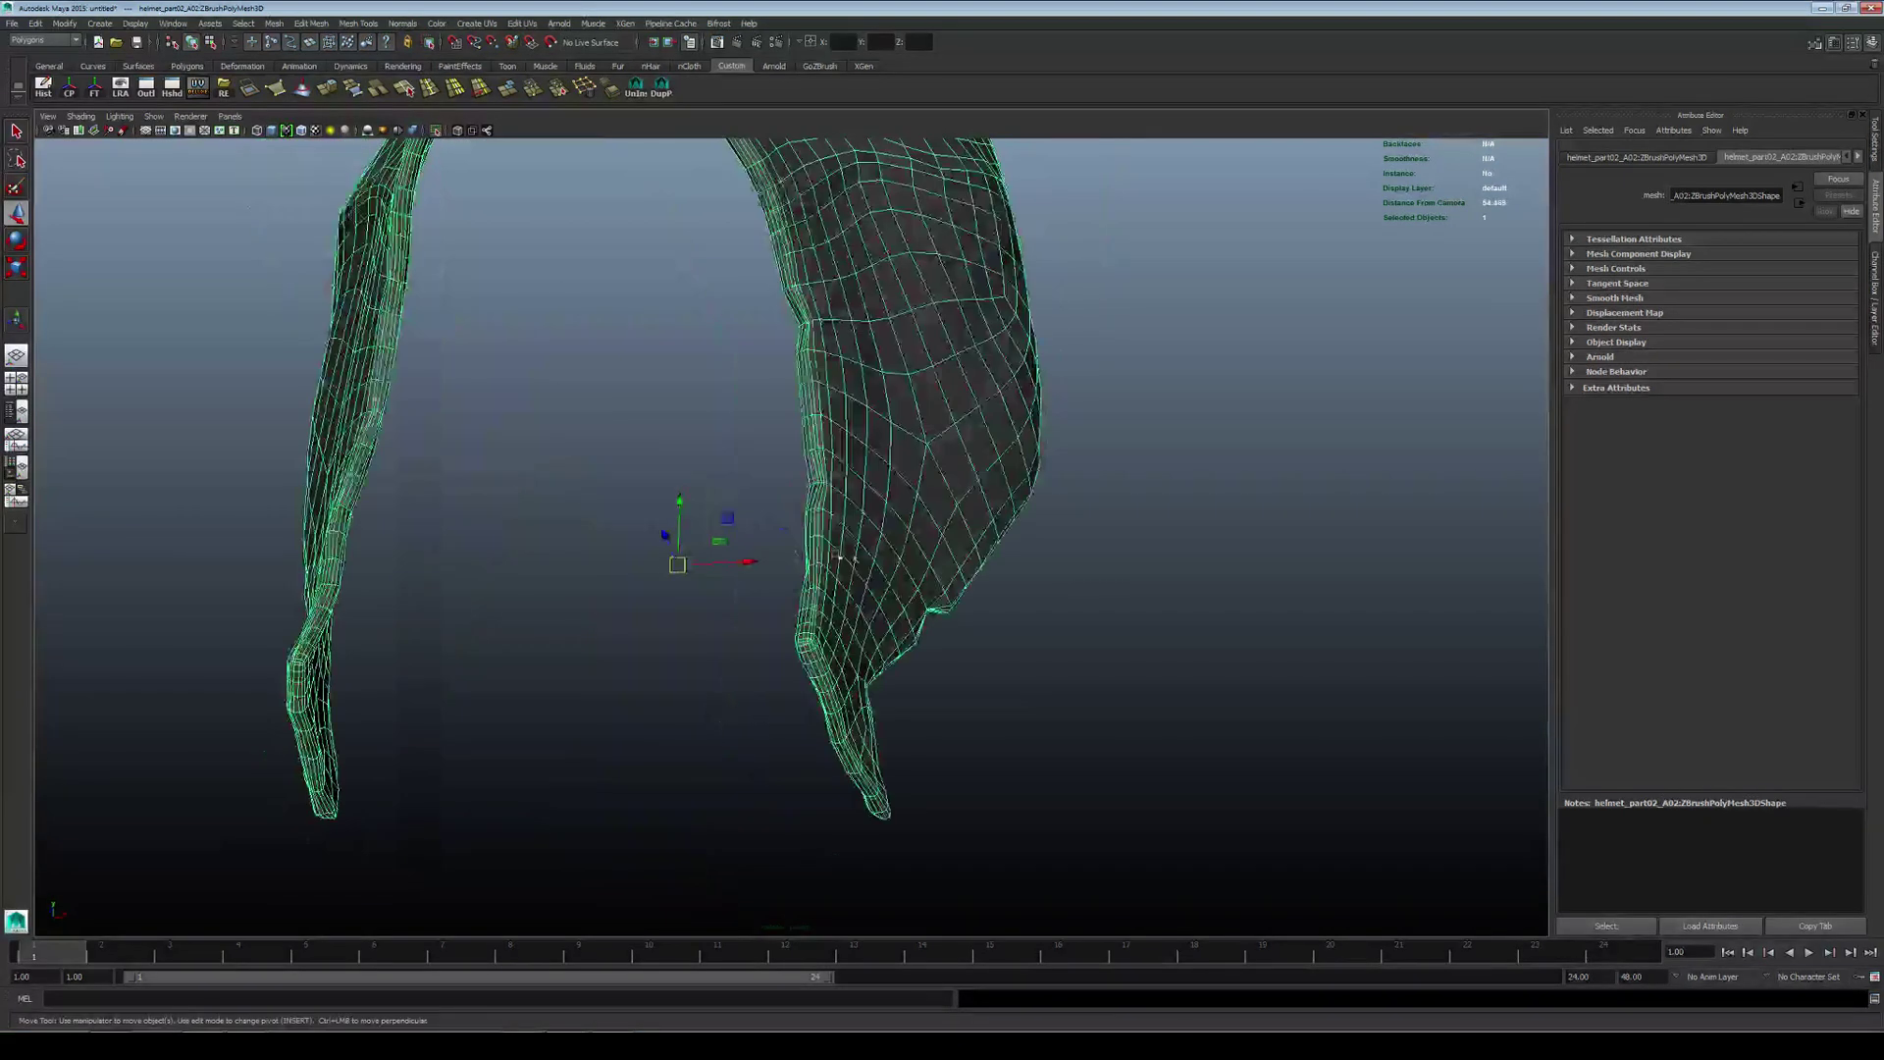
right_click_drag(852, 535, 841, 509)
scroll(840, 509, "up", 1)
middle_click_drag(854, 392, 781, 596, "alt")
right_click_drag(782, 596, 730, 513, "alt")
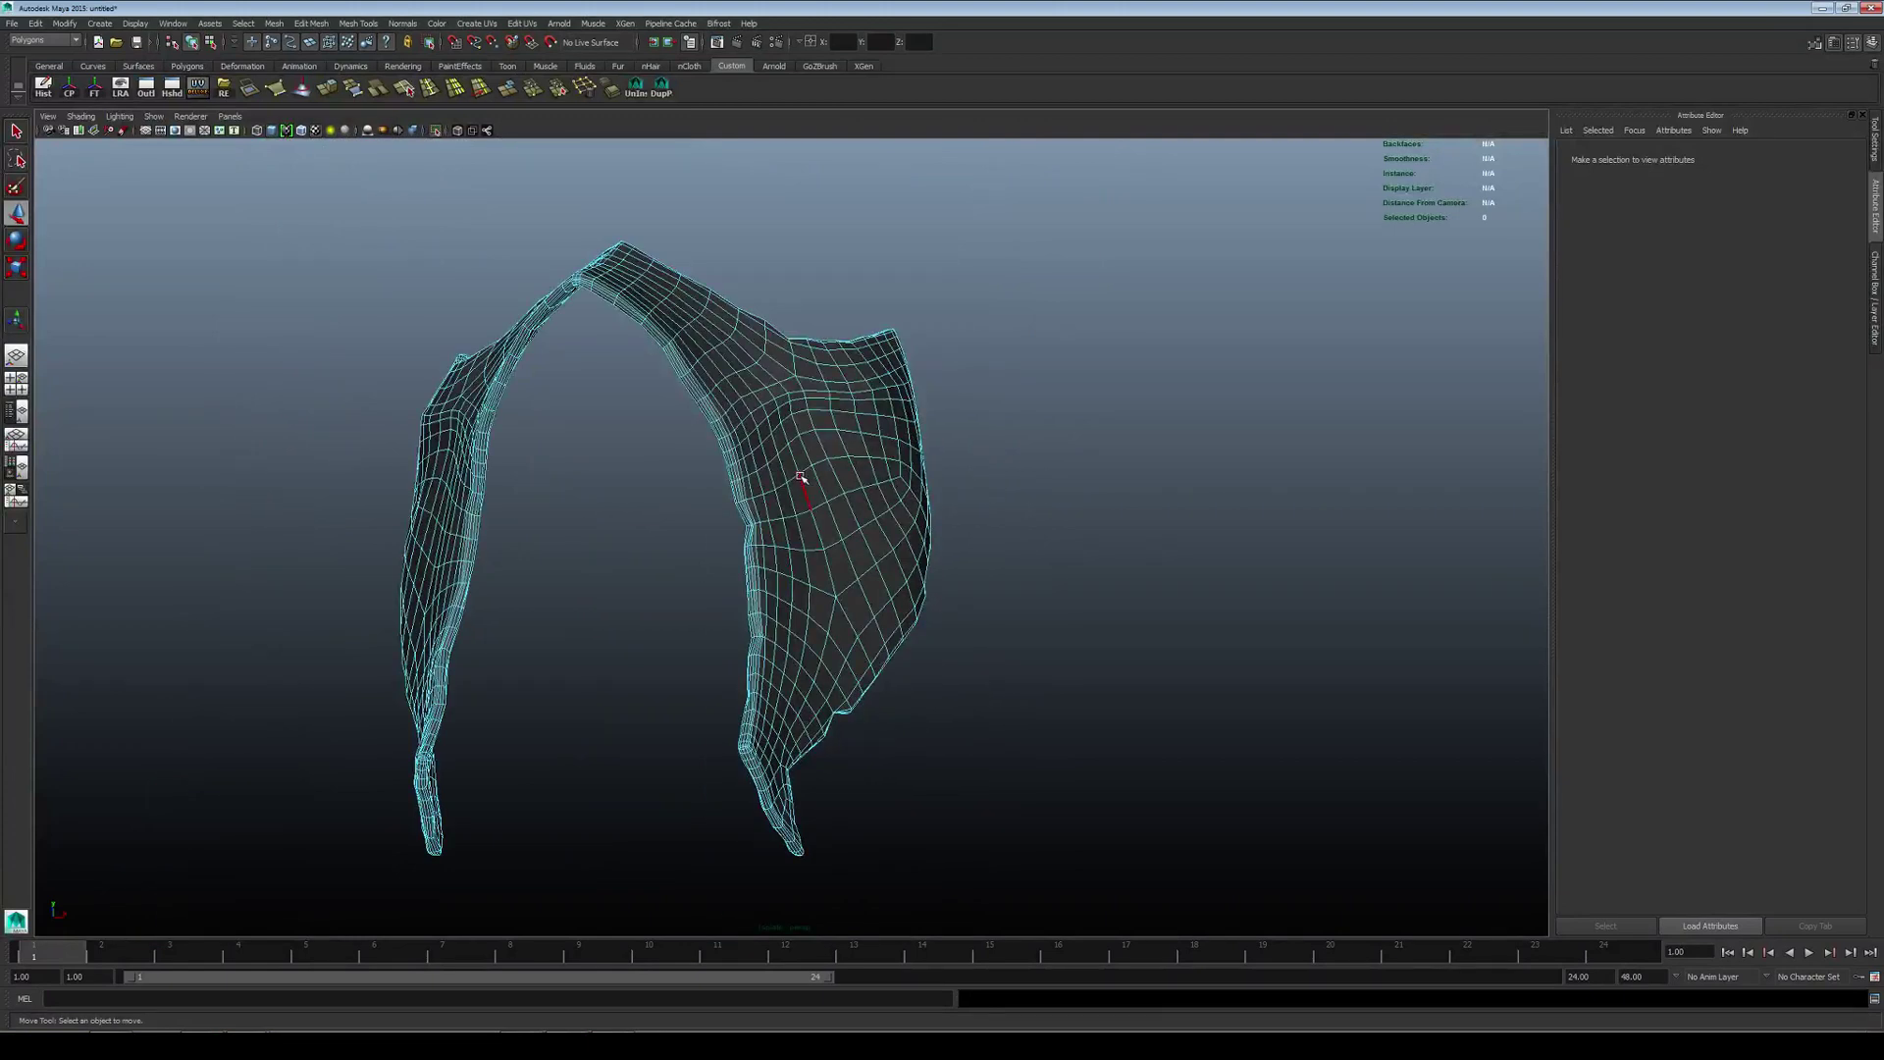
left_click(829, 461)
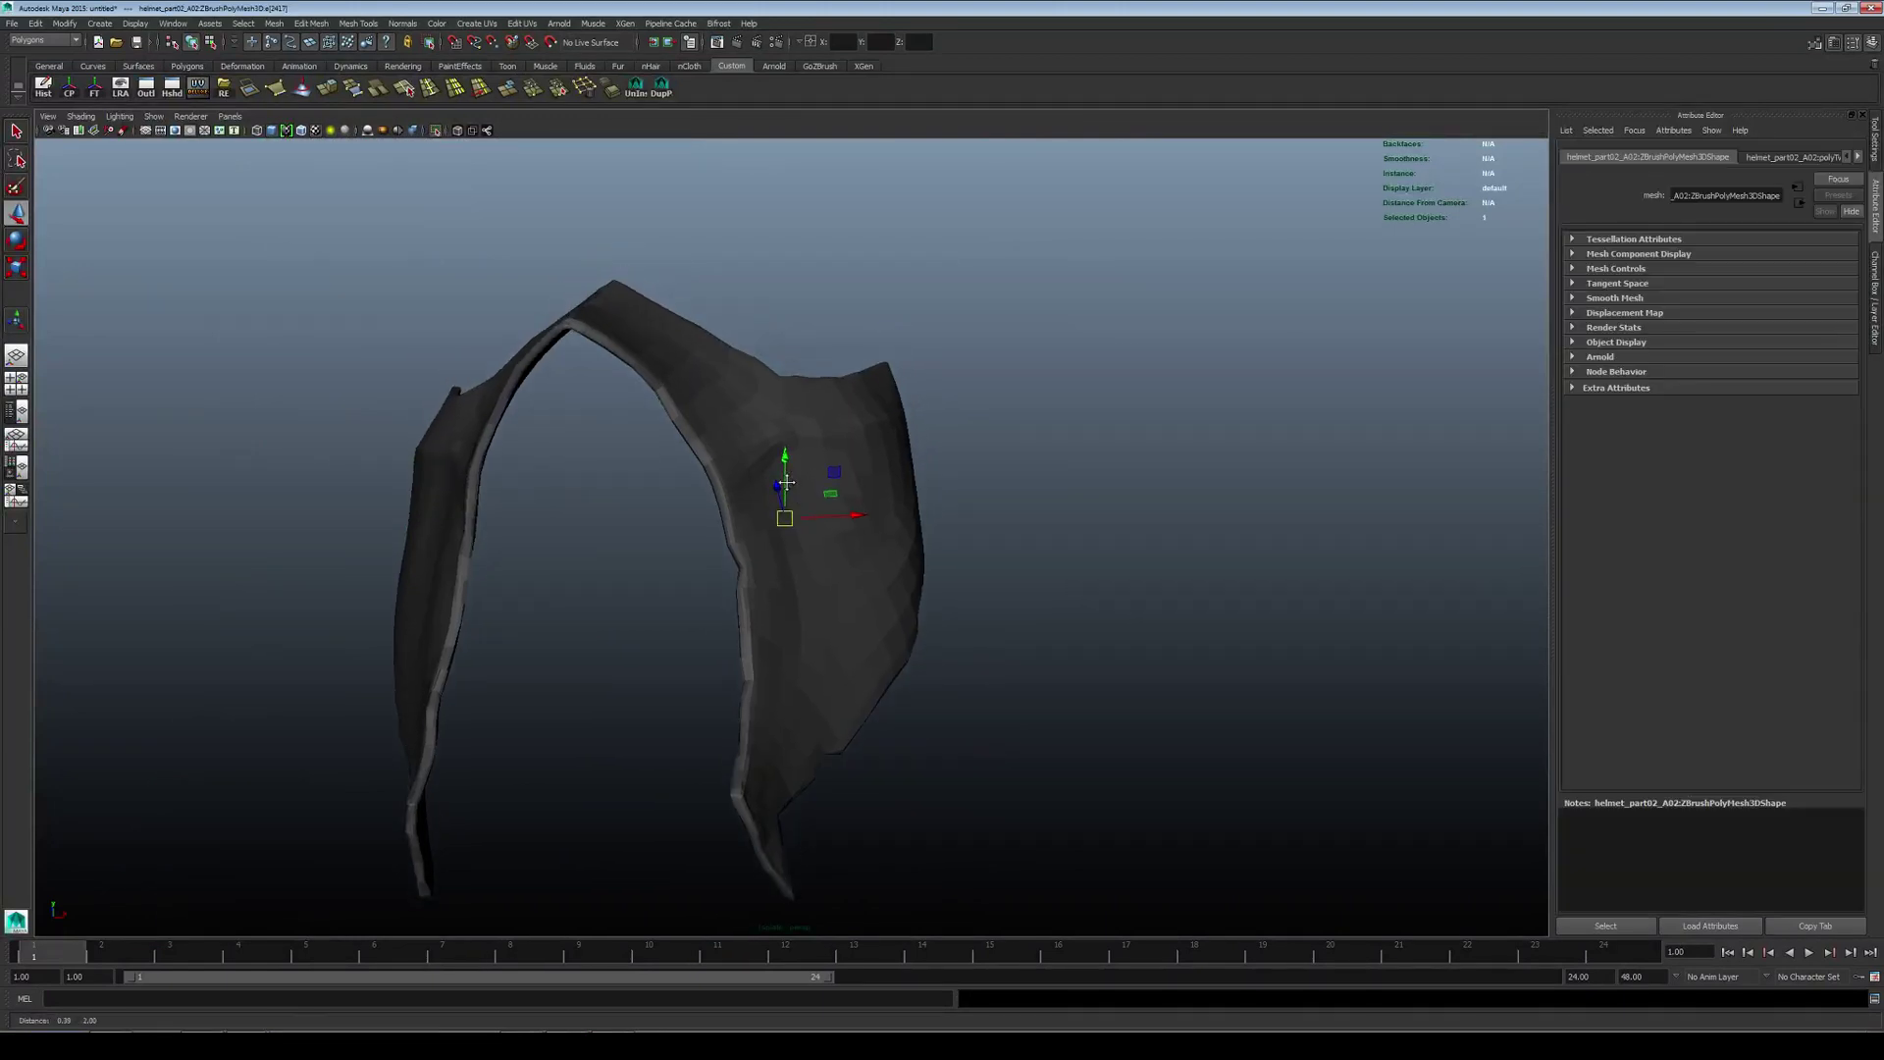
left_click_drag(829, 461, 540, 481, "alt")
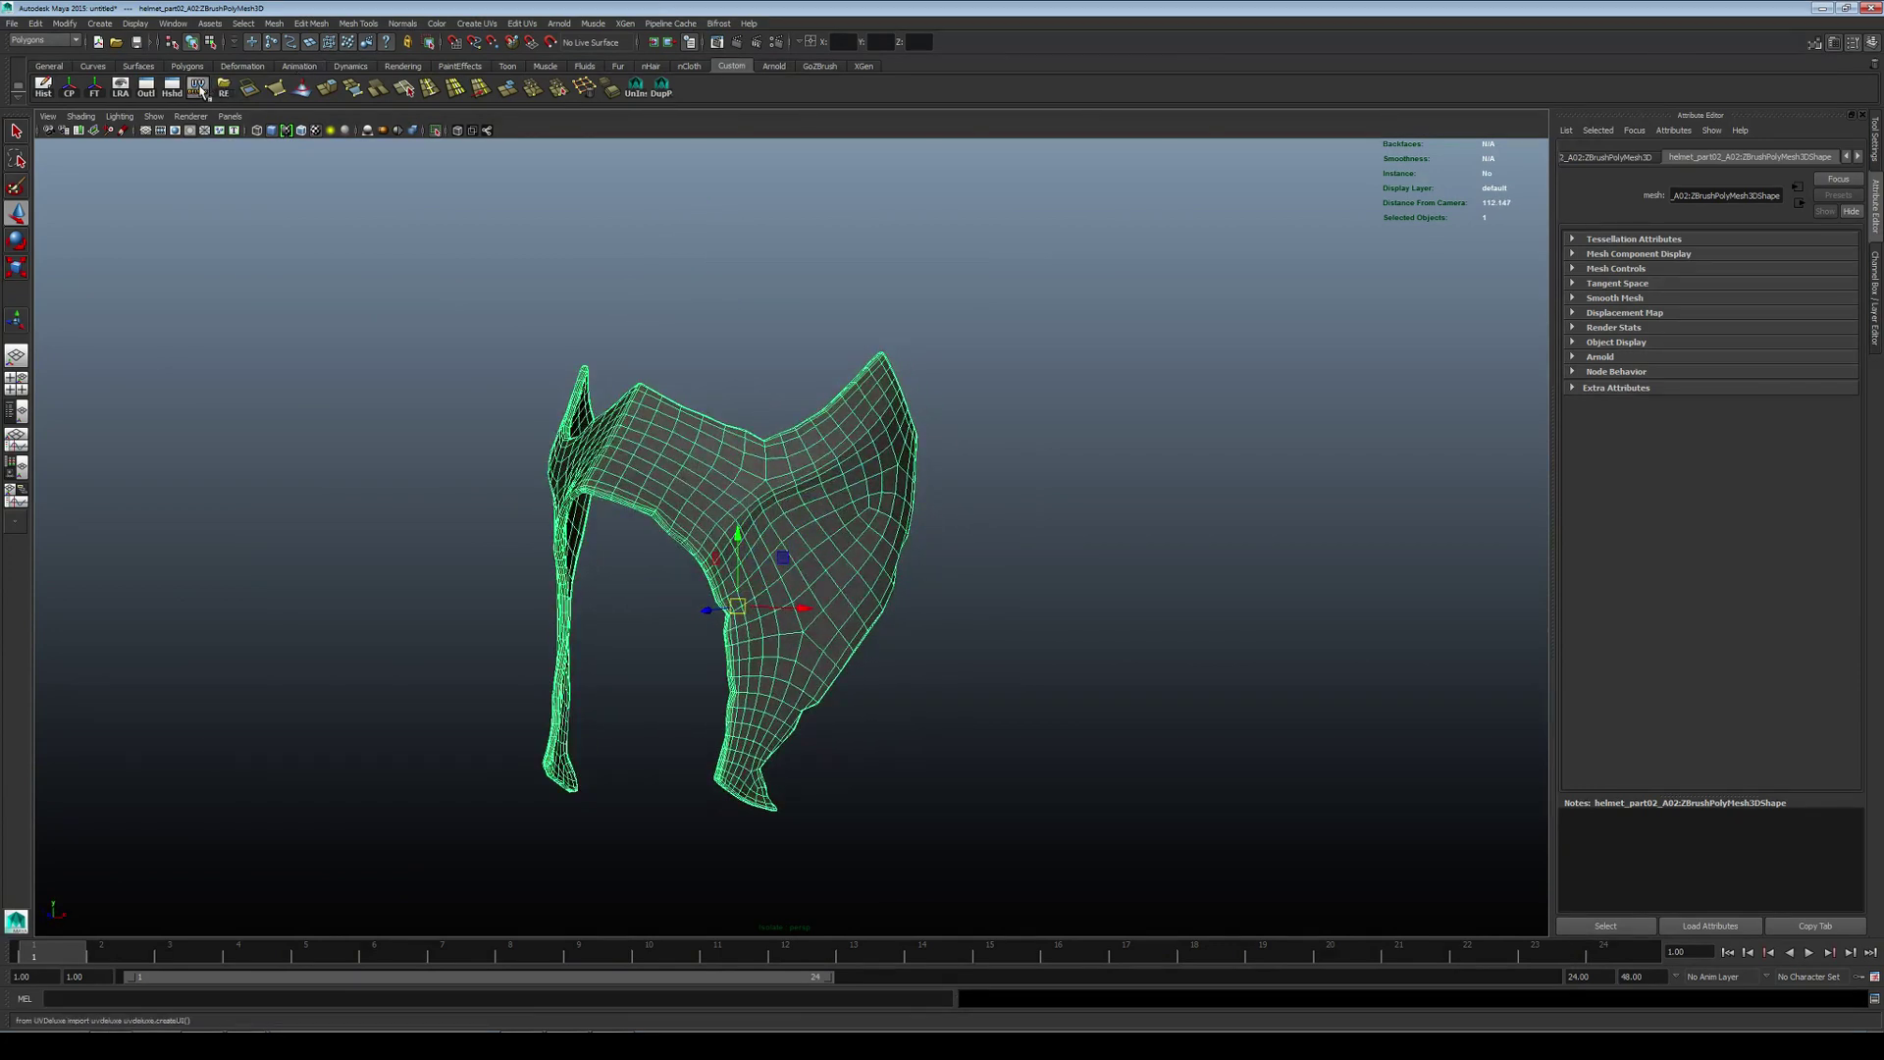
Step: Check the face guard's UV layout in the UV Deluxe editor and close the editor
left_click(198, 88)
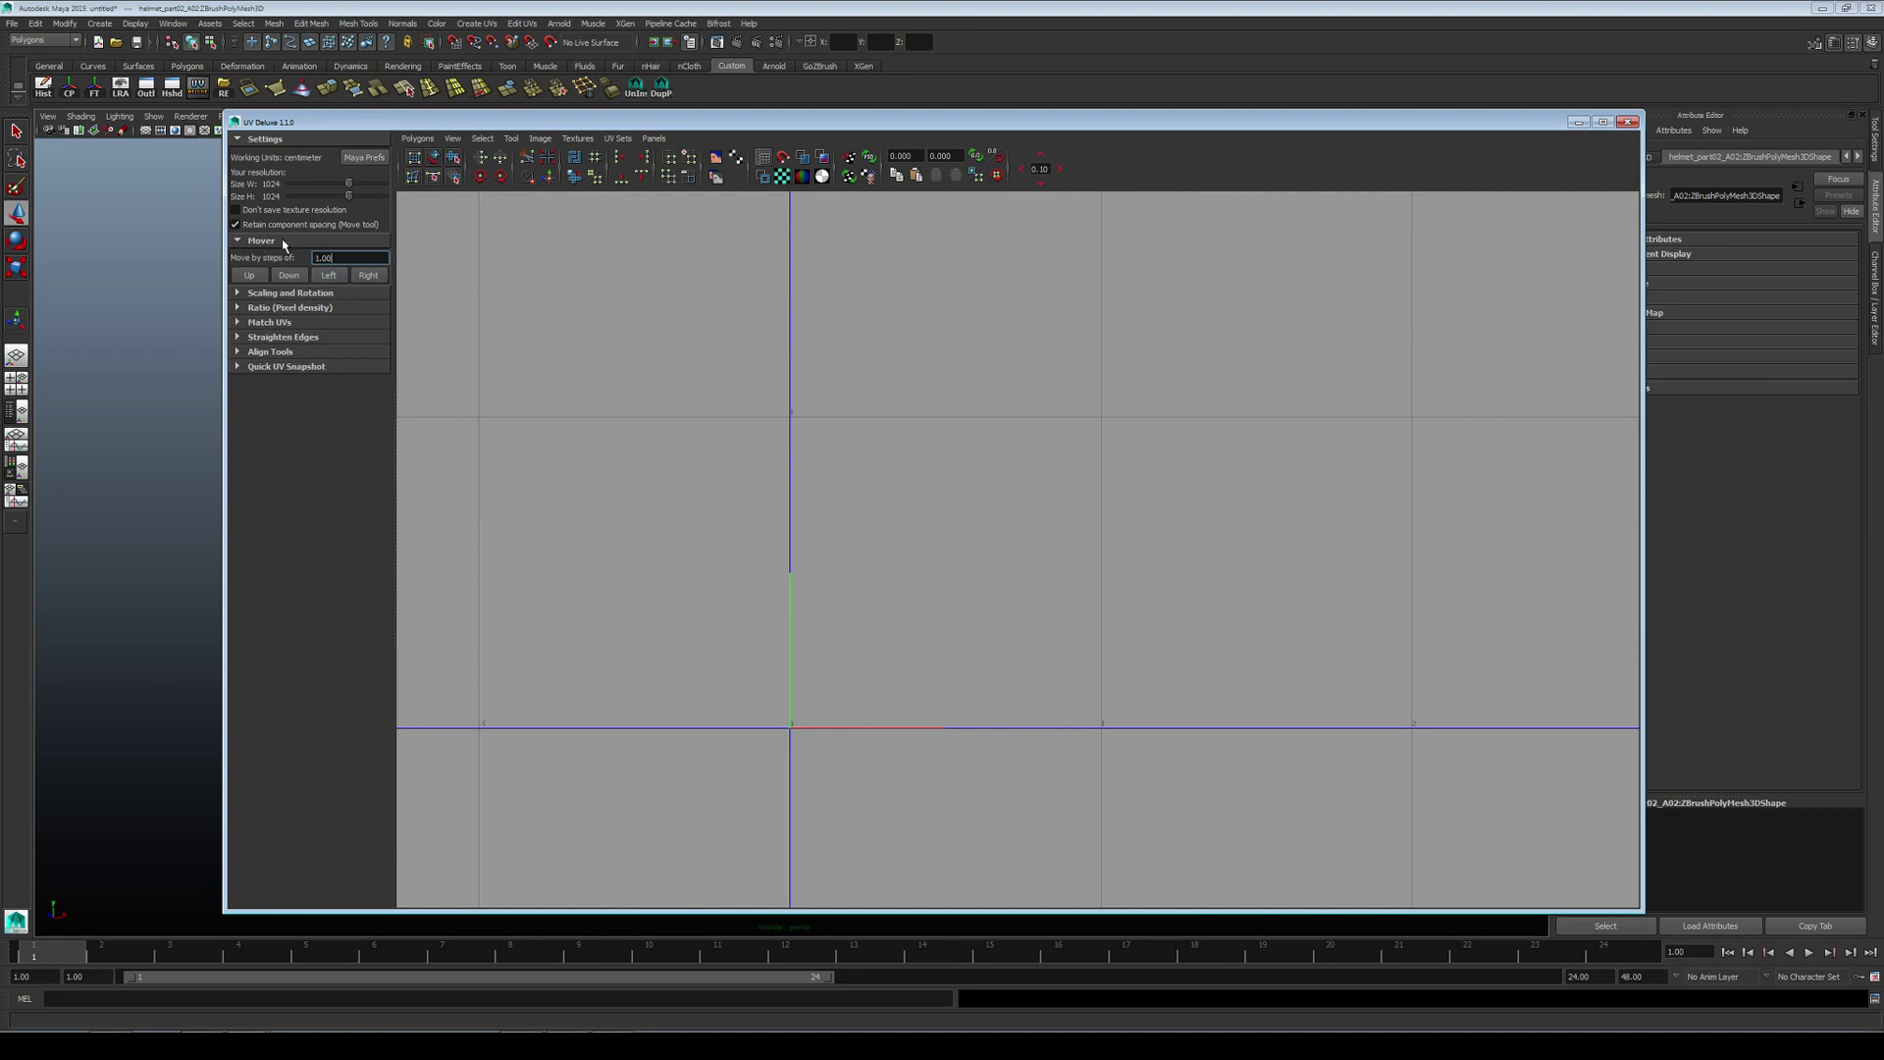
scroll(664, 286, "down", 2)
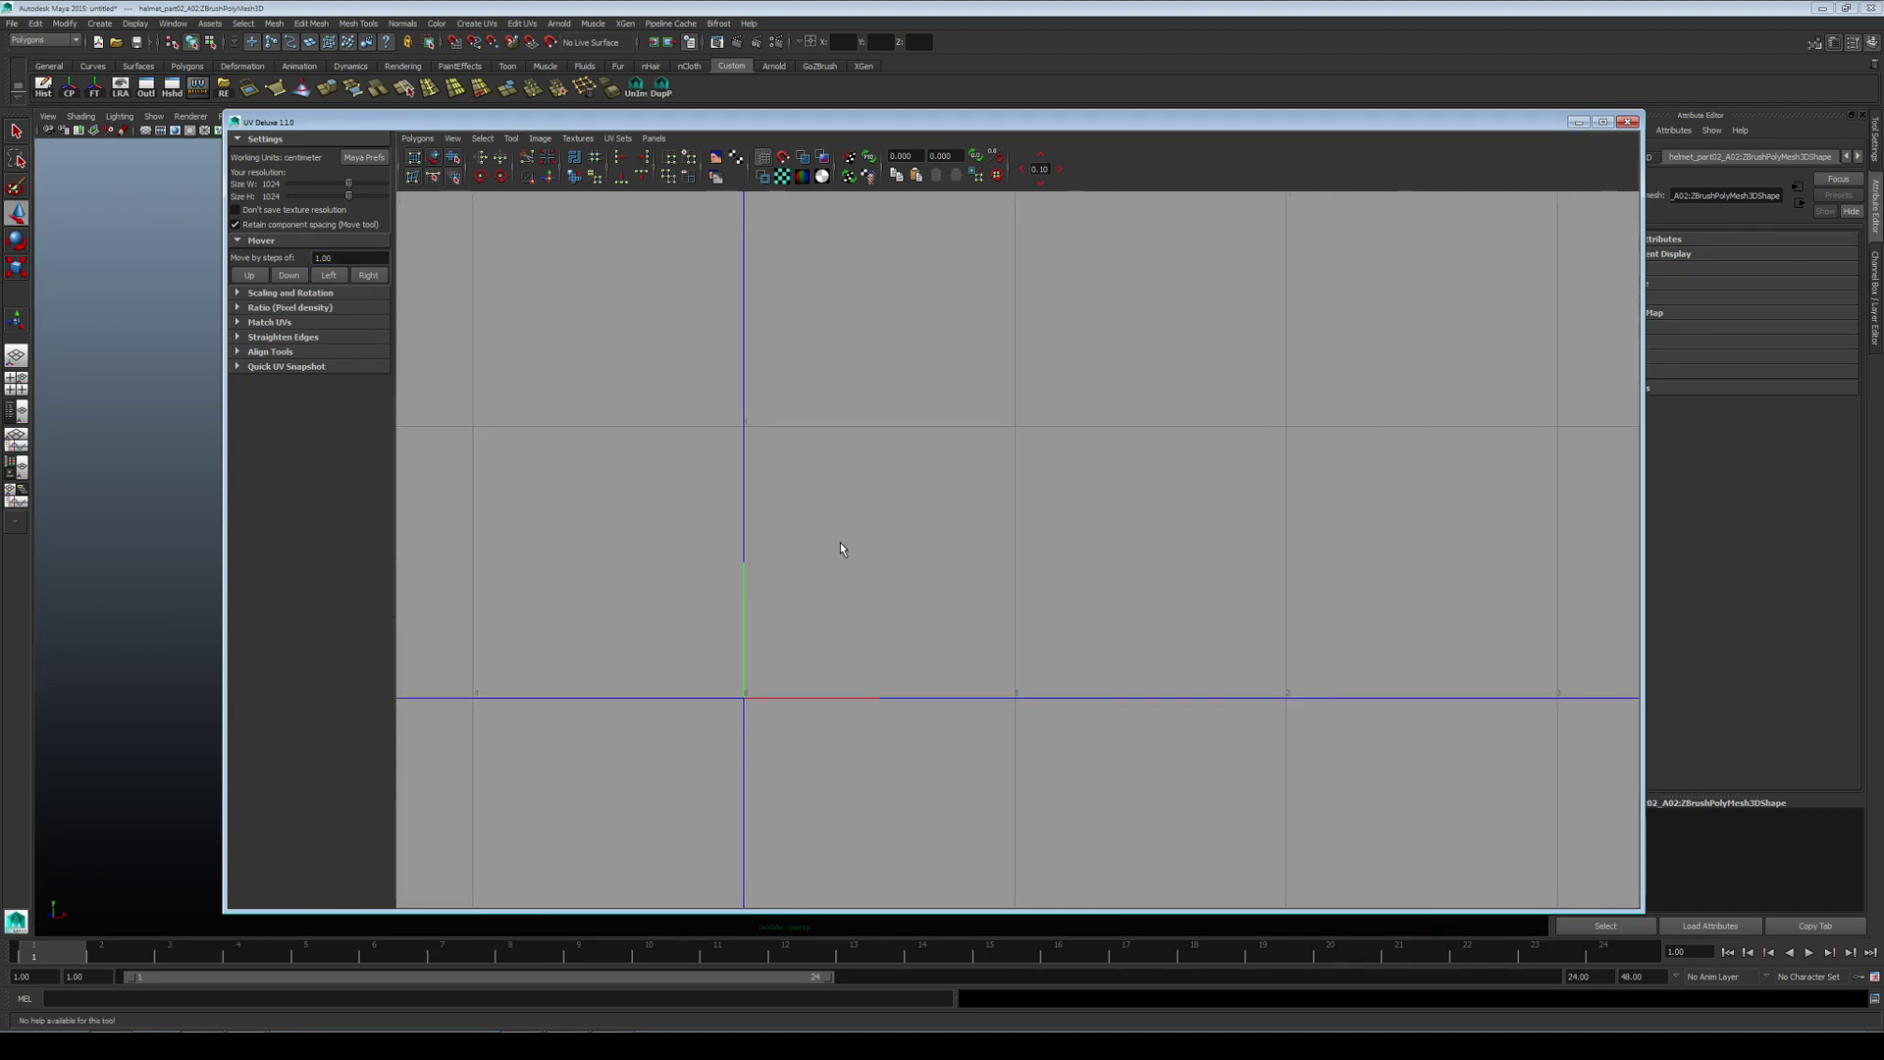
middle_click_drag(1021, 487, 911, 512, "alt")
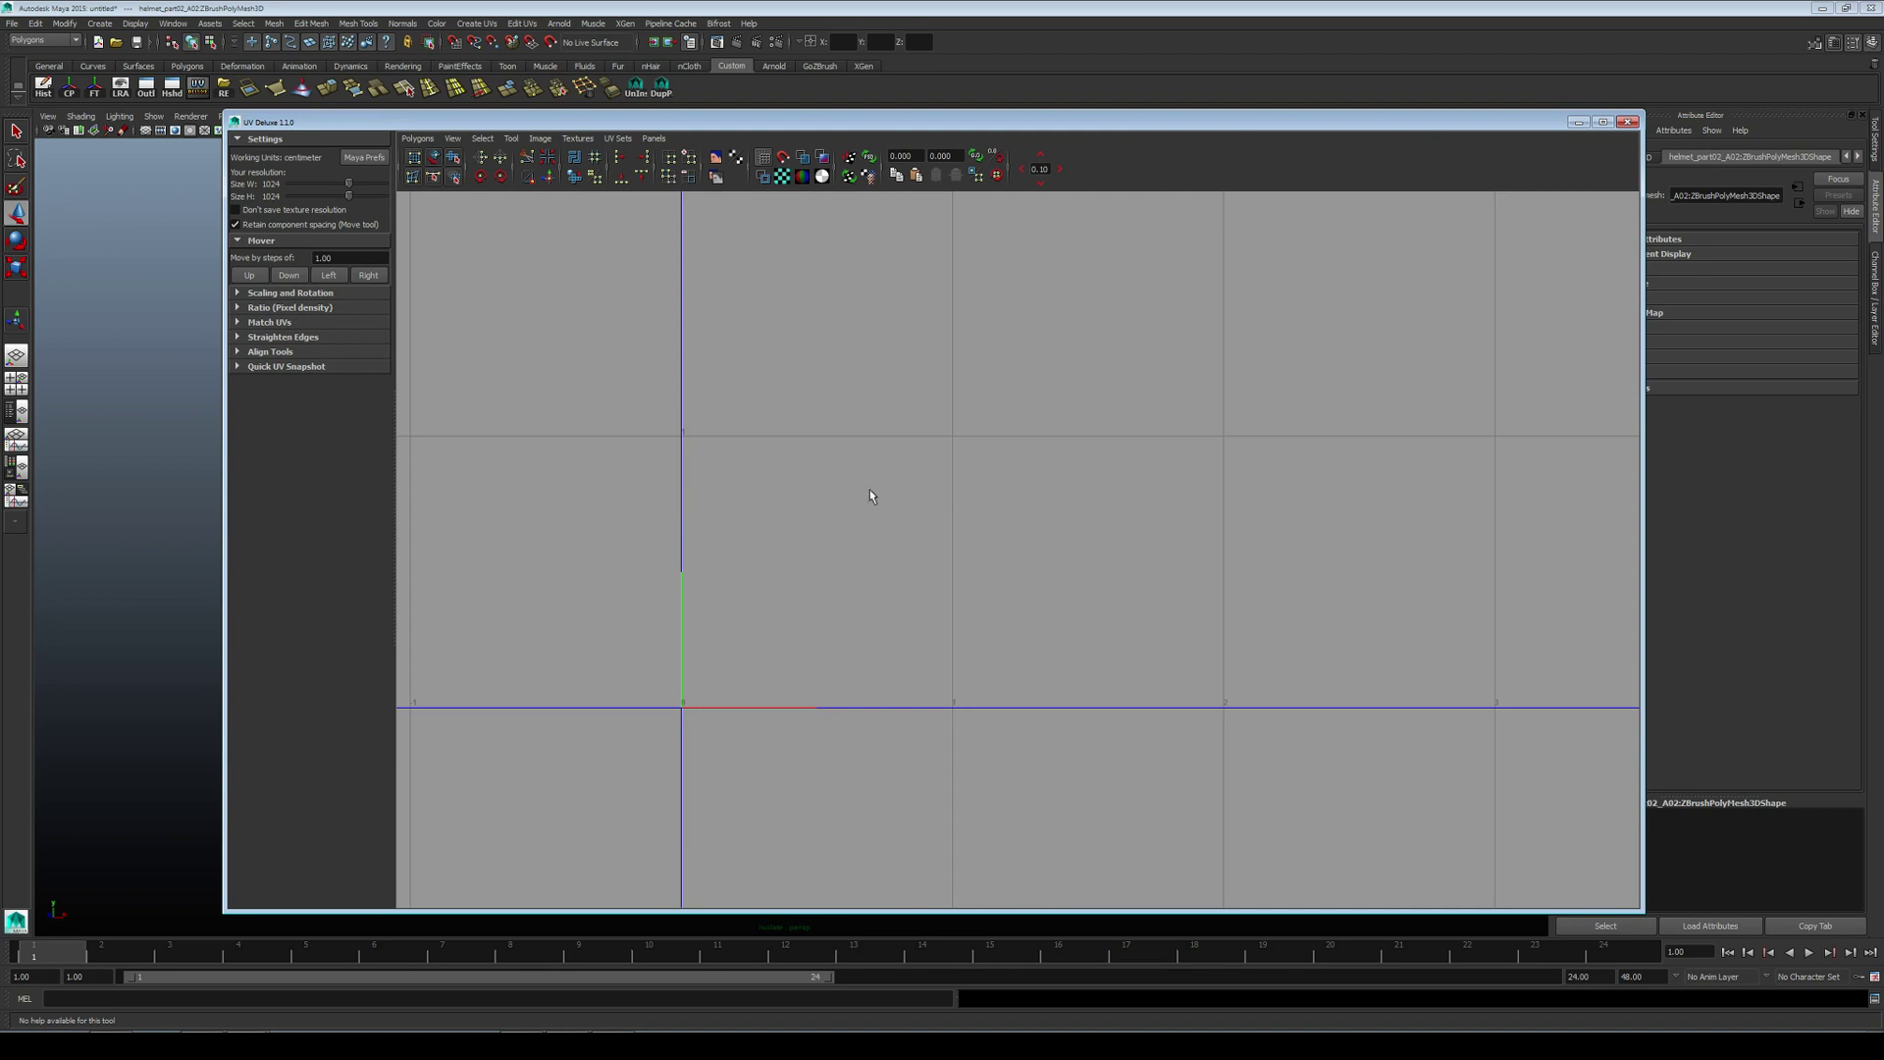
left_click(1631, 124)
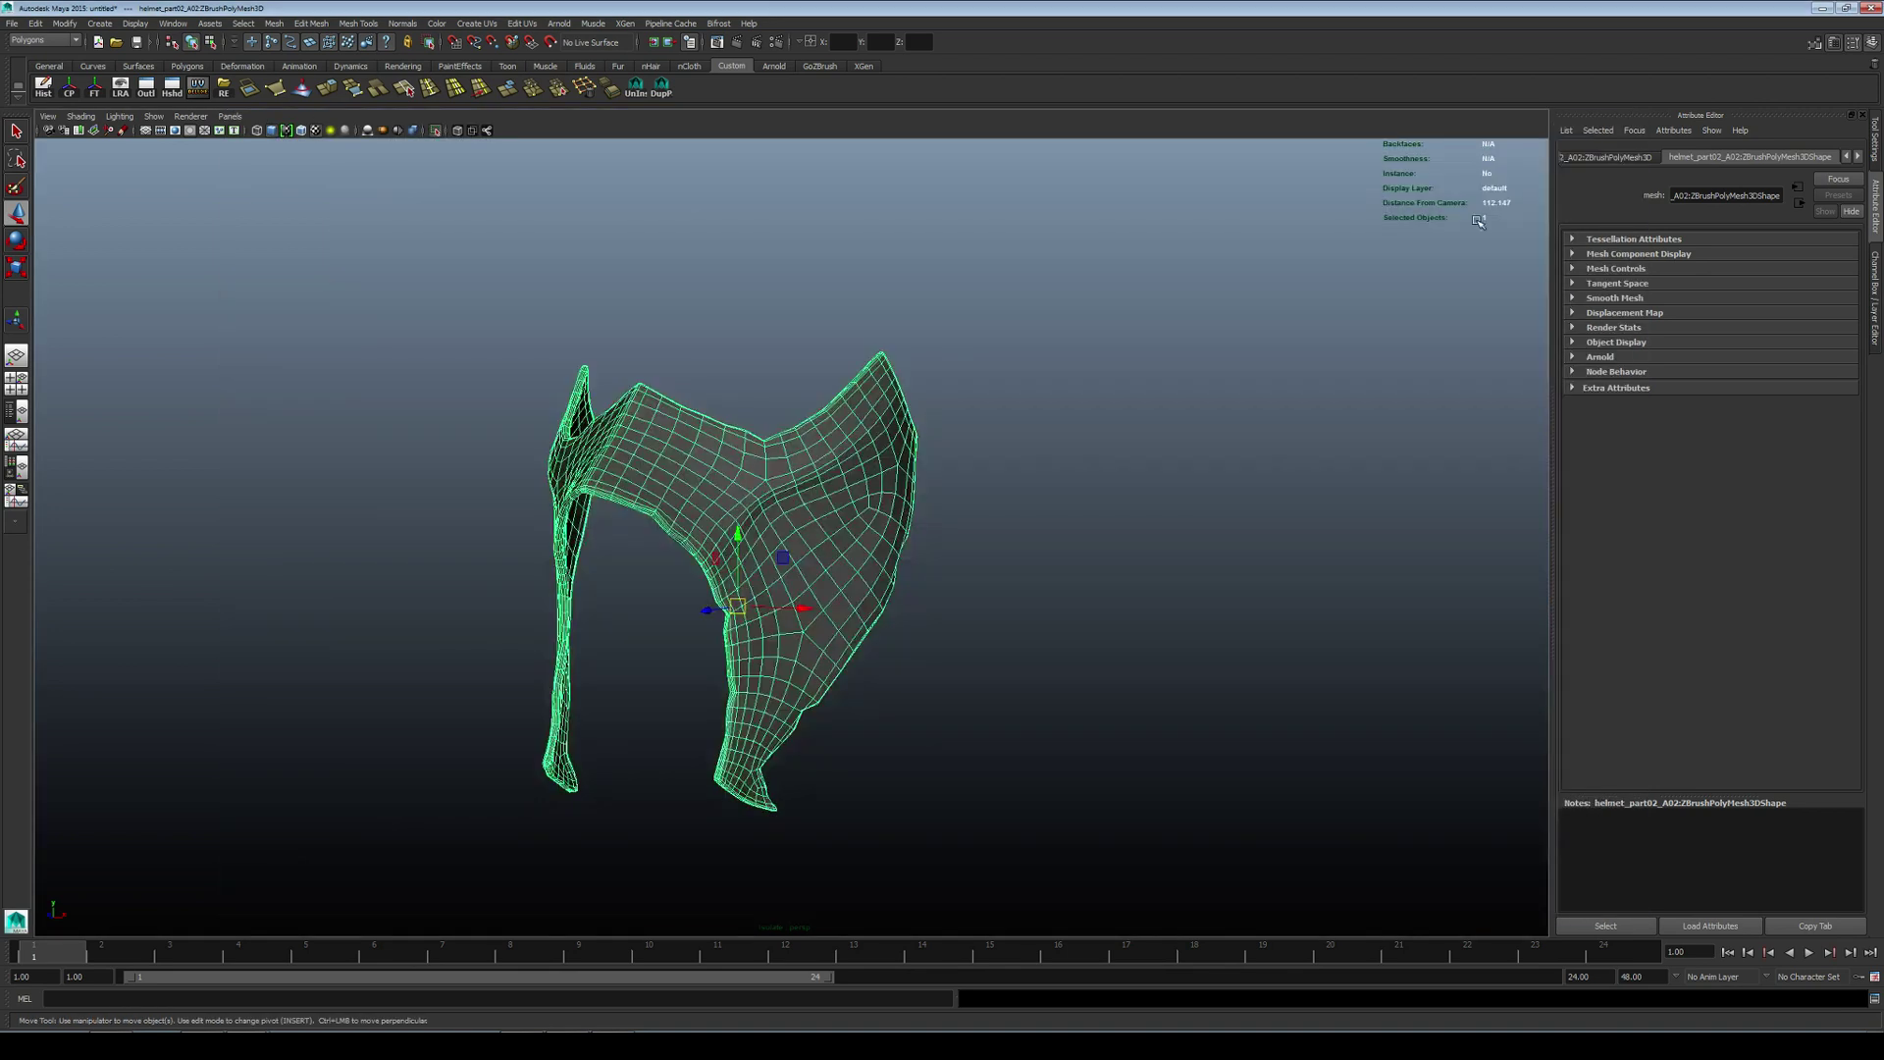
left_click_drag(677, 471, 719, 468, "alt")
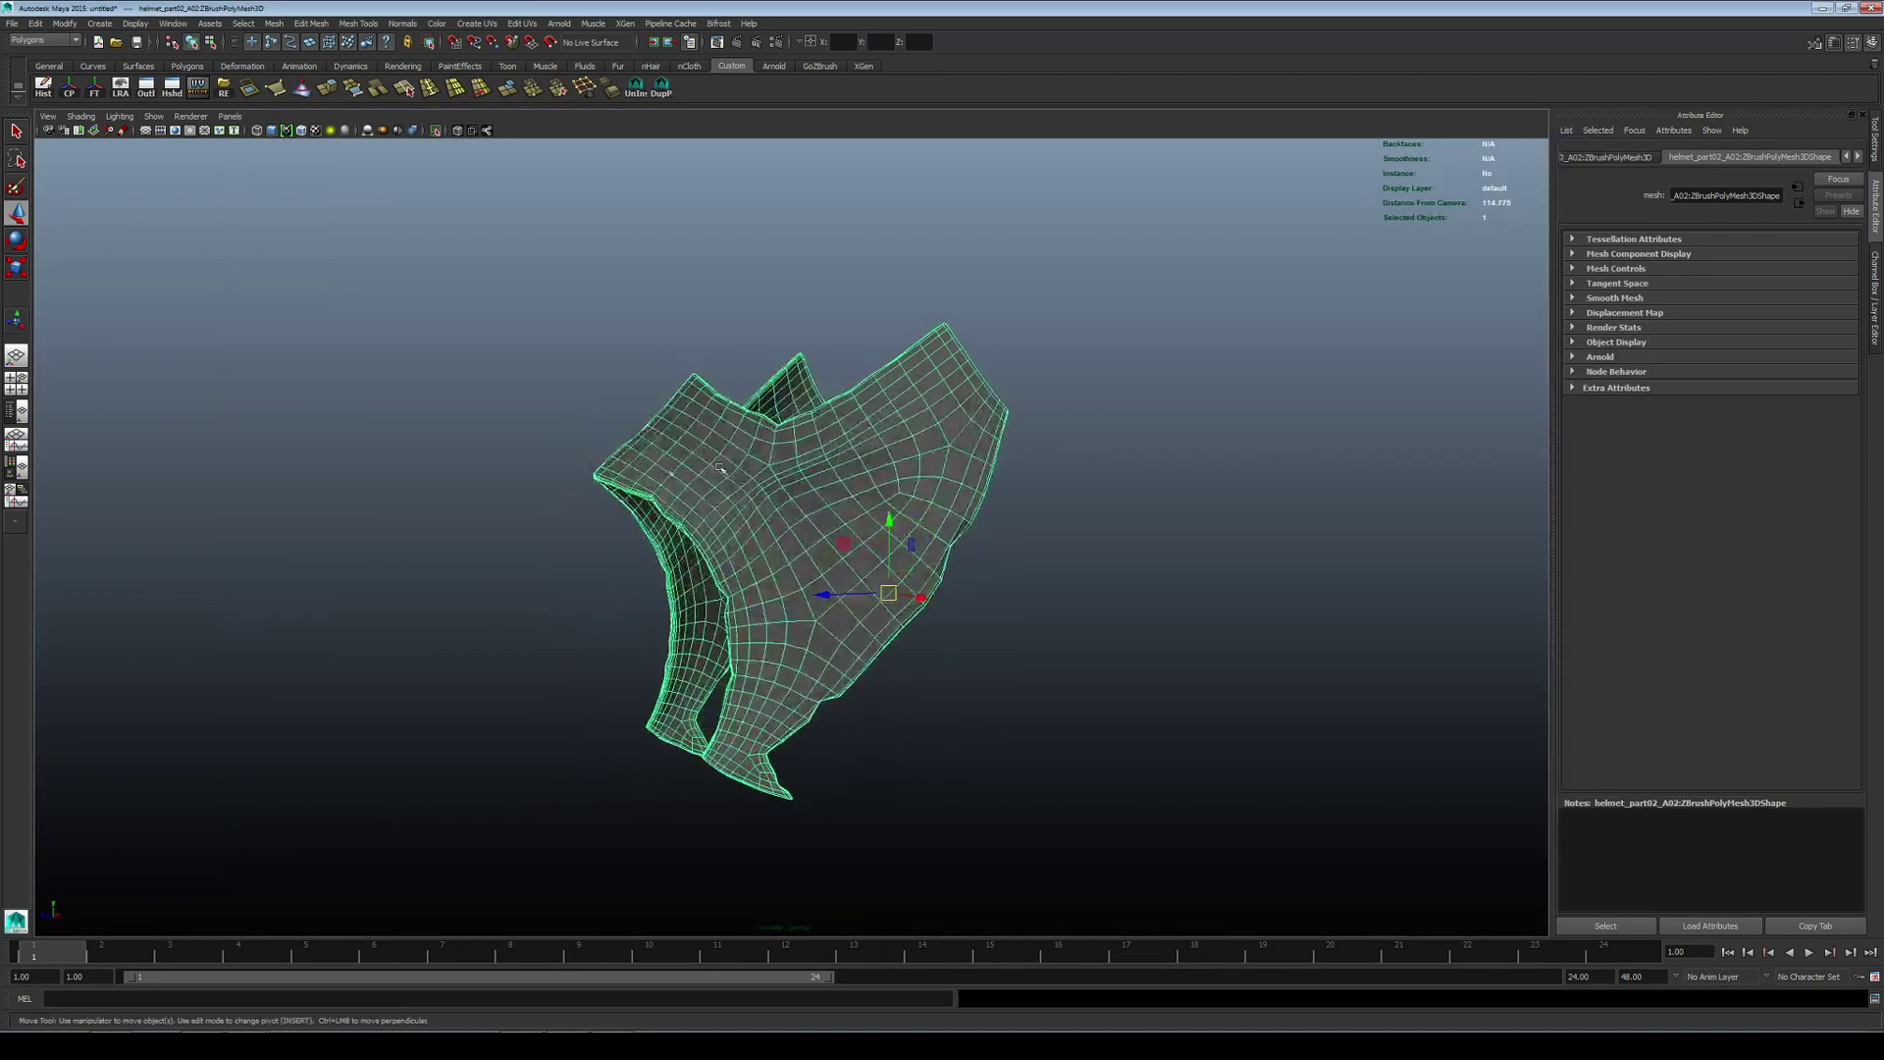
Step: View the face guard in the side view and review the Planar Mapping options with projection from the camera
left_click(16, 383)
key("space")
left_click_drag(968, 429, 705, 516, "alt")
key("space")
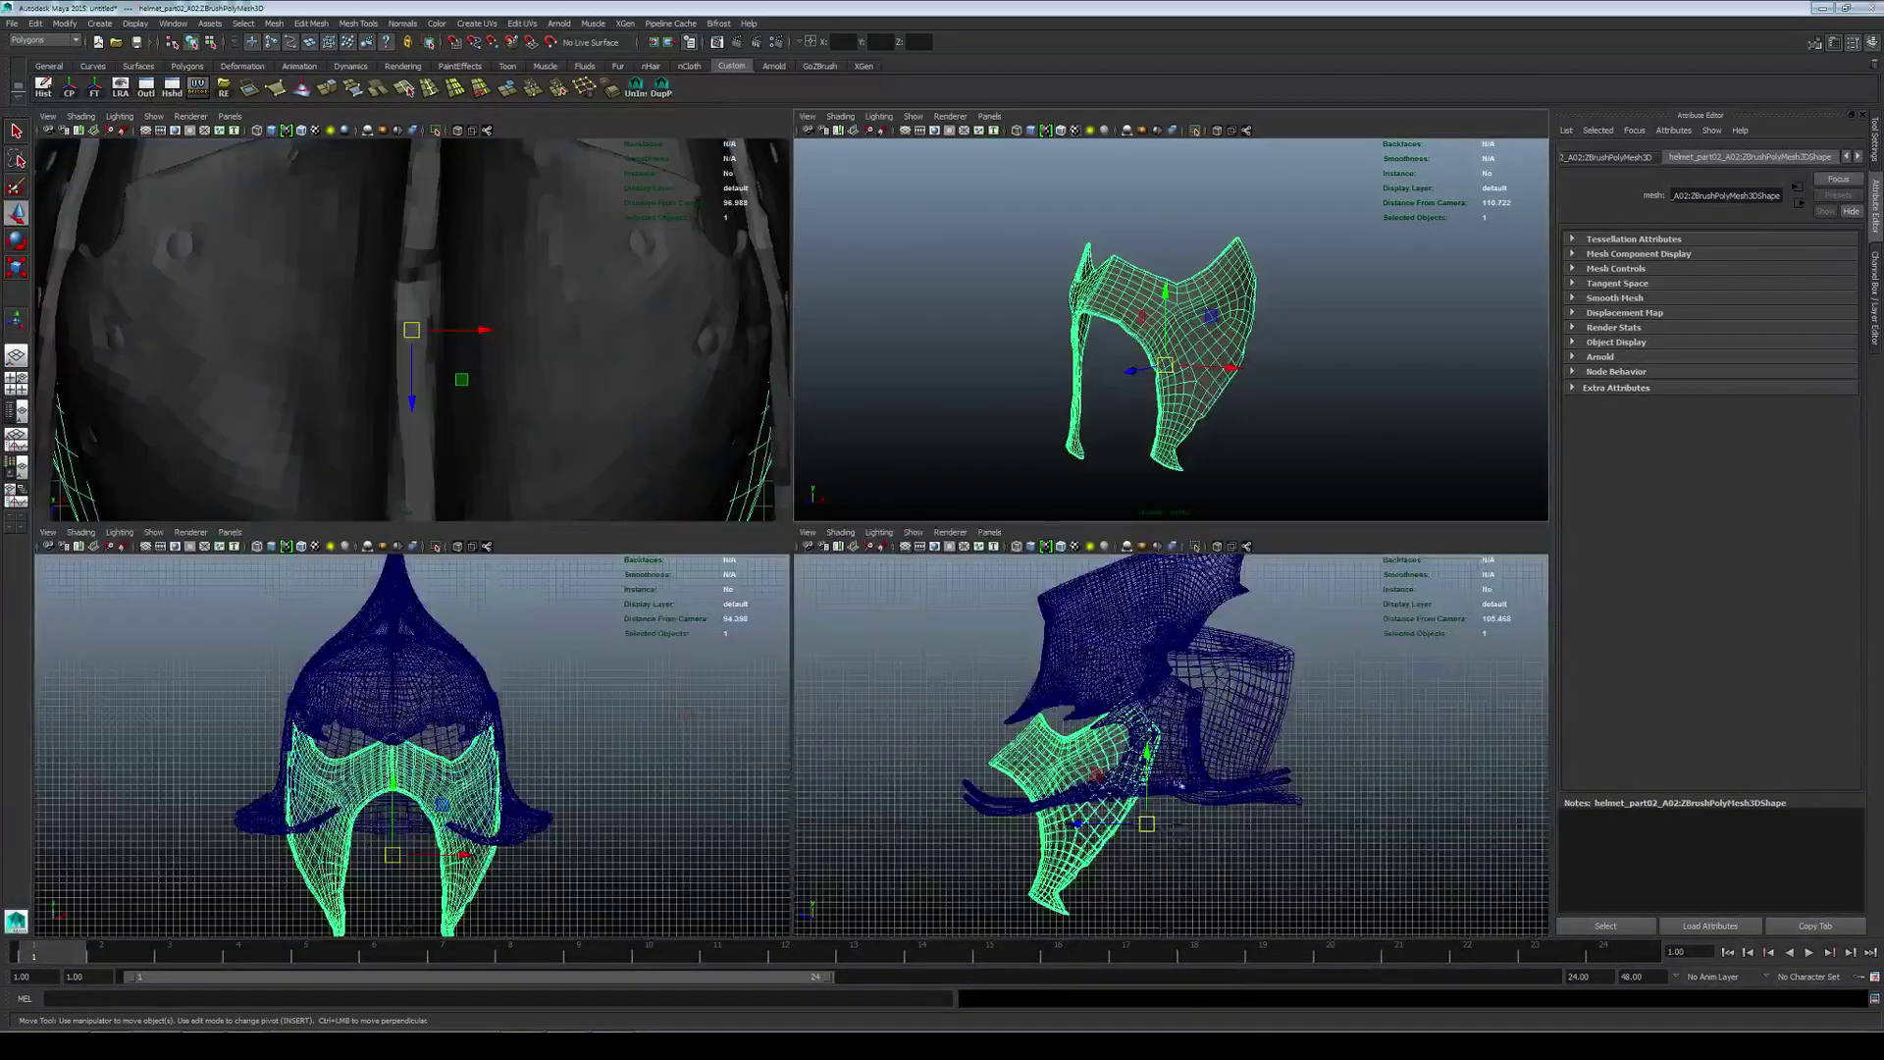
key("space")
middle_click_drag(675, 622, 892, 559, "alt")
right_click_drag(893, 559, 904, 552, "alt")
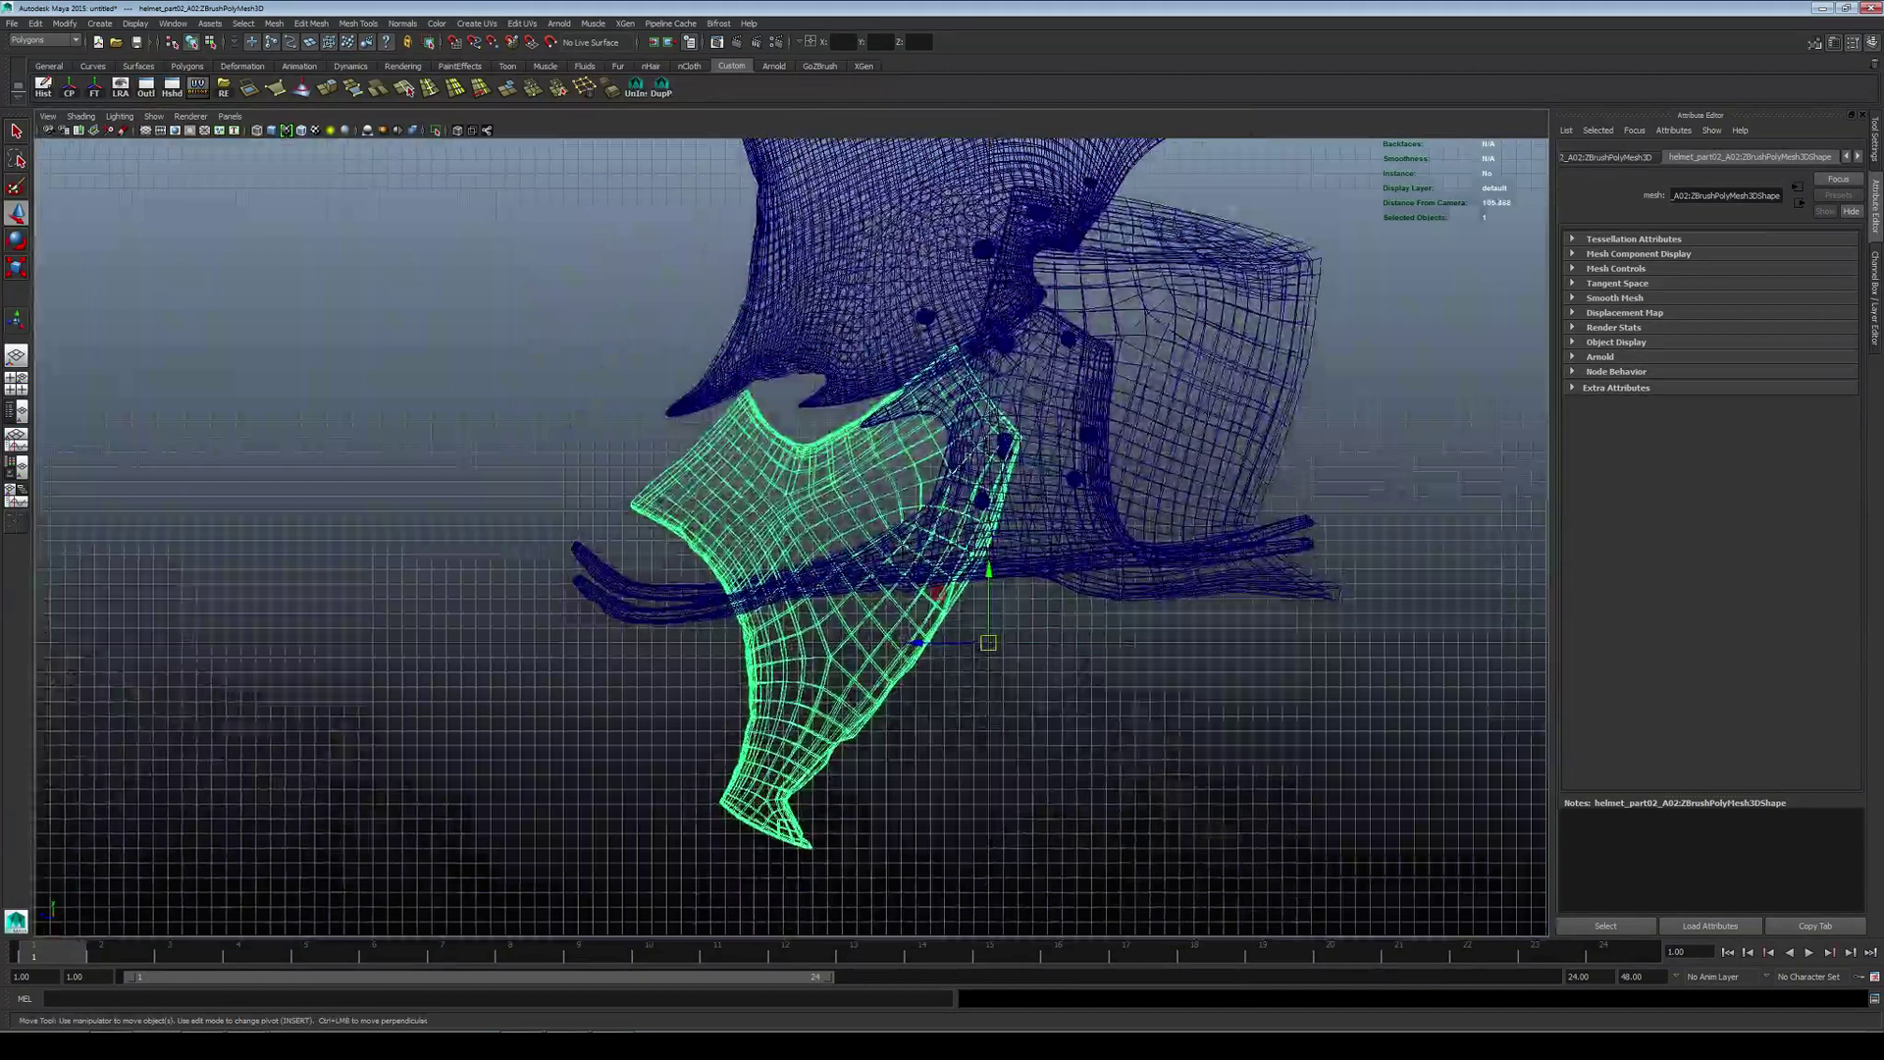
left_click(480, 24)
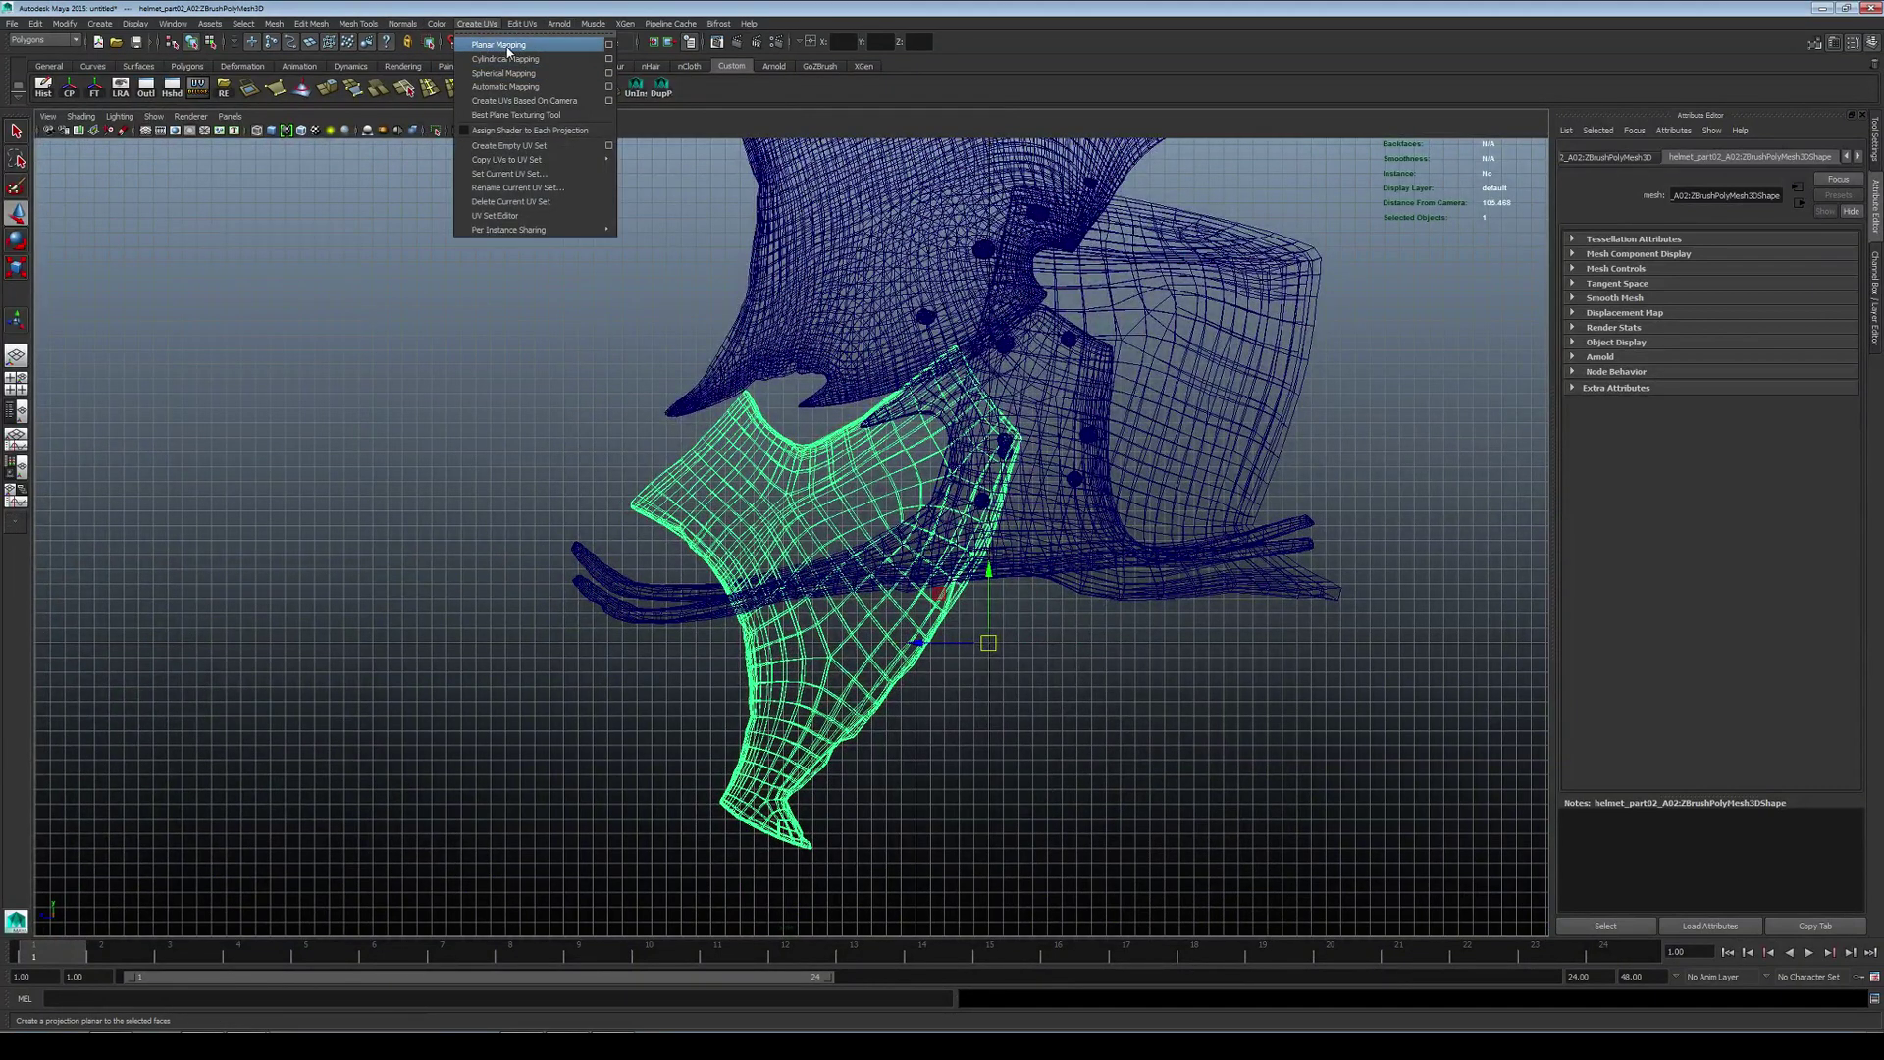
left_click(609, 45)
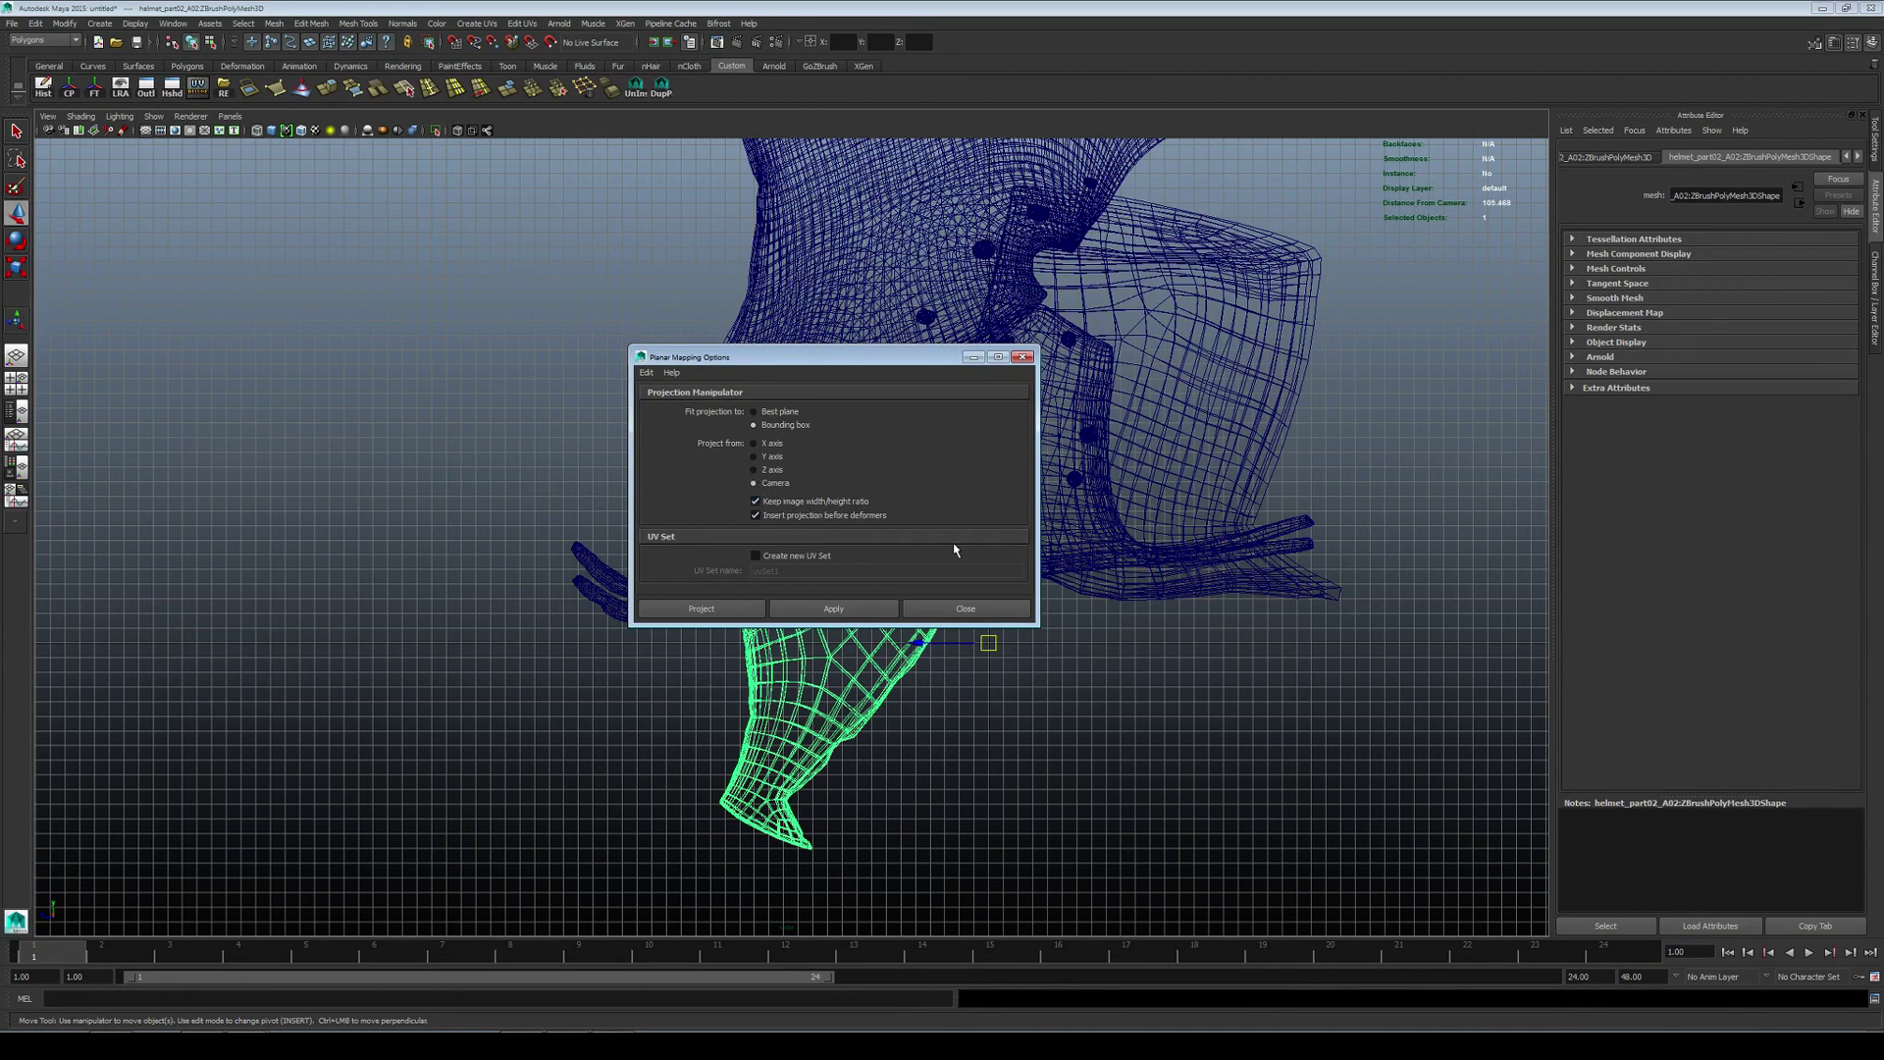
left_click(991, 616)
Step: Return to the perspective view and select a single face in the middle of the face guard's cheek
left_click(17, 355)
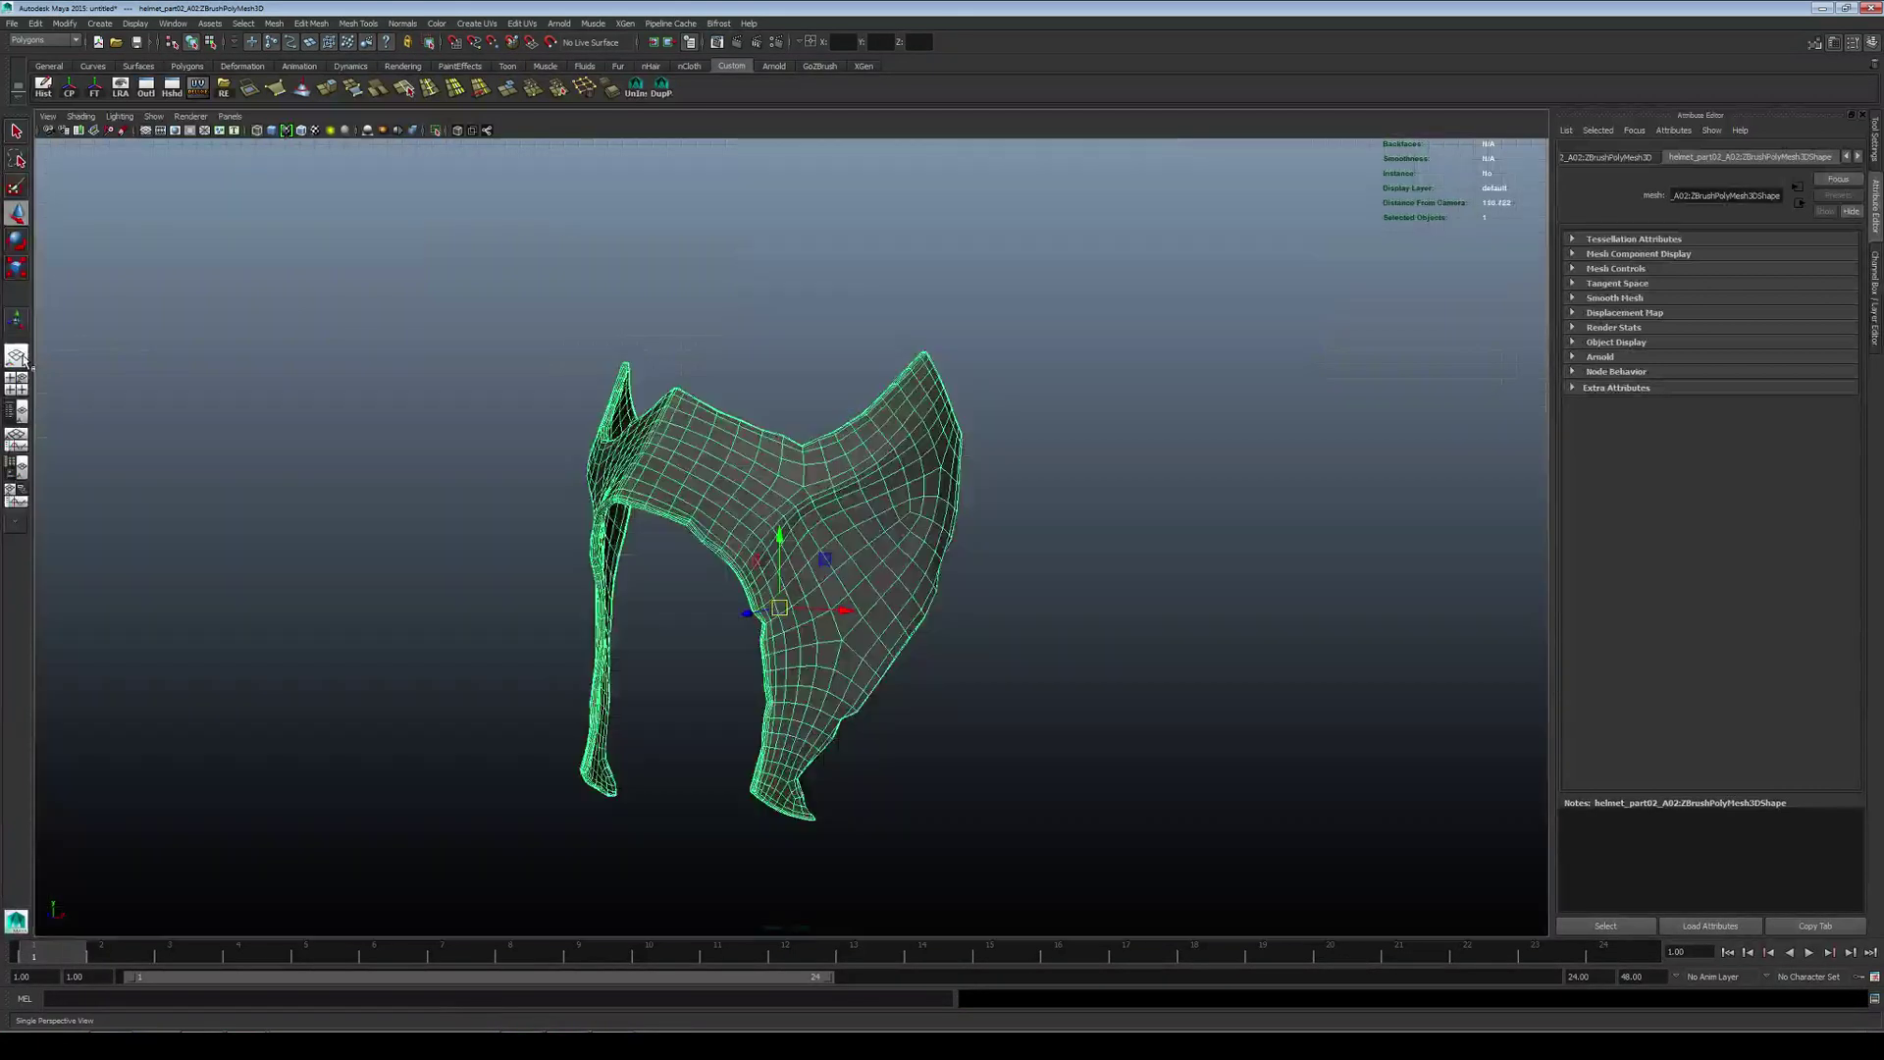
middle_click_drag(791, 540, 757, 516, "alt")
left_click_drag(757, 516, 711, 501, "alt")
scroll(758, 501, "up", 1)
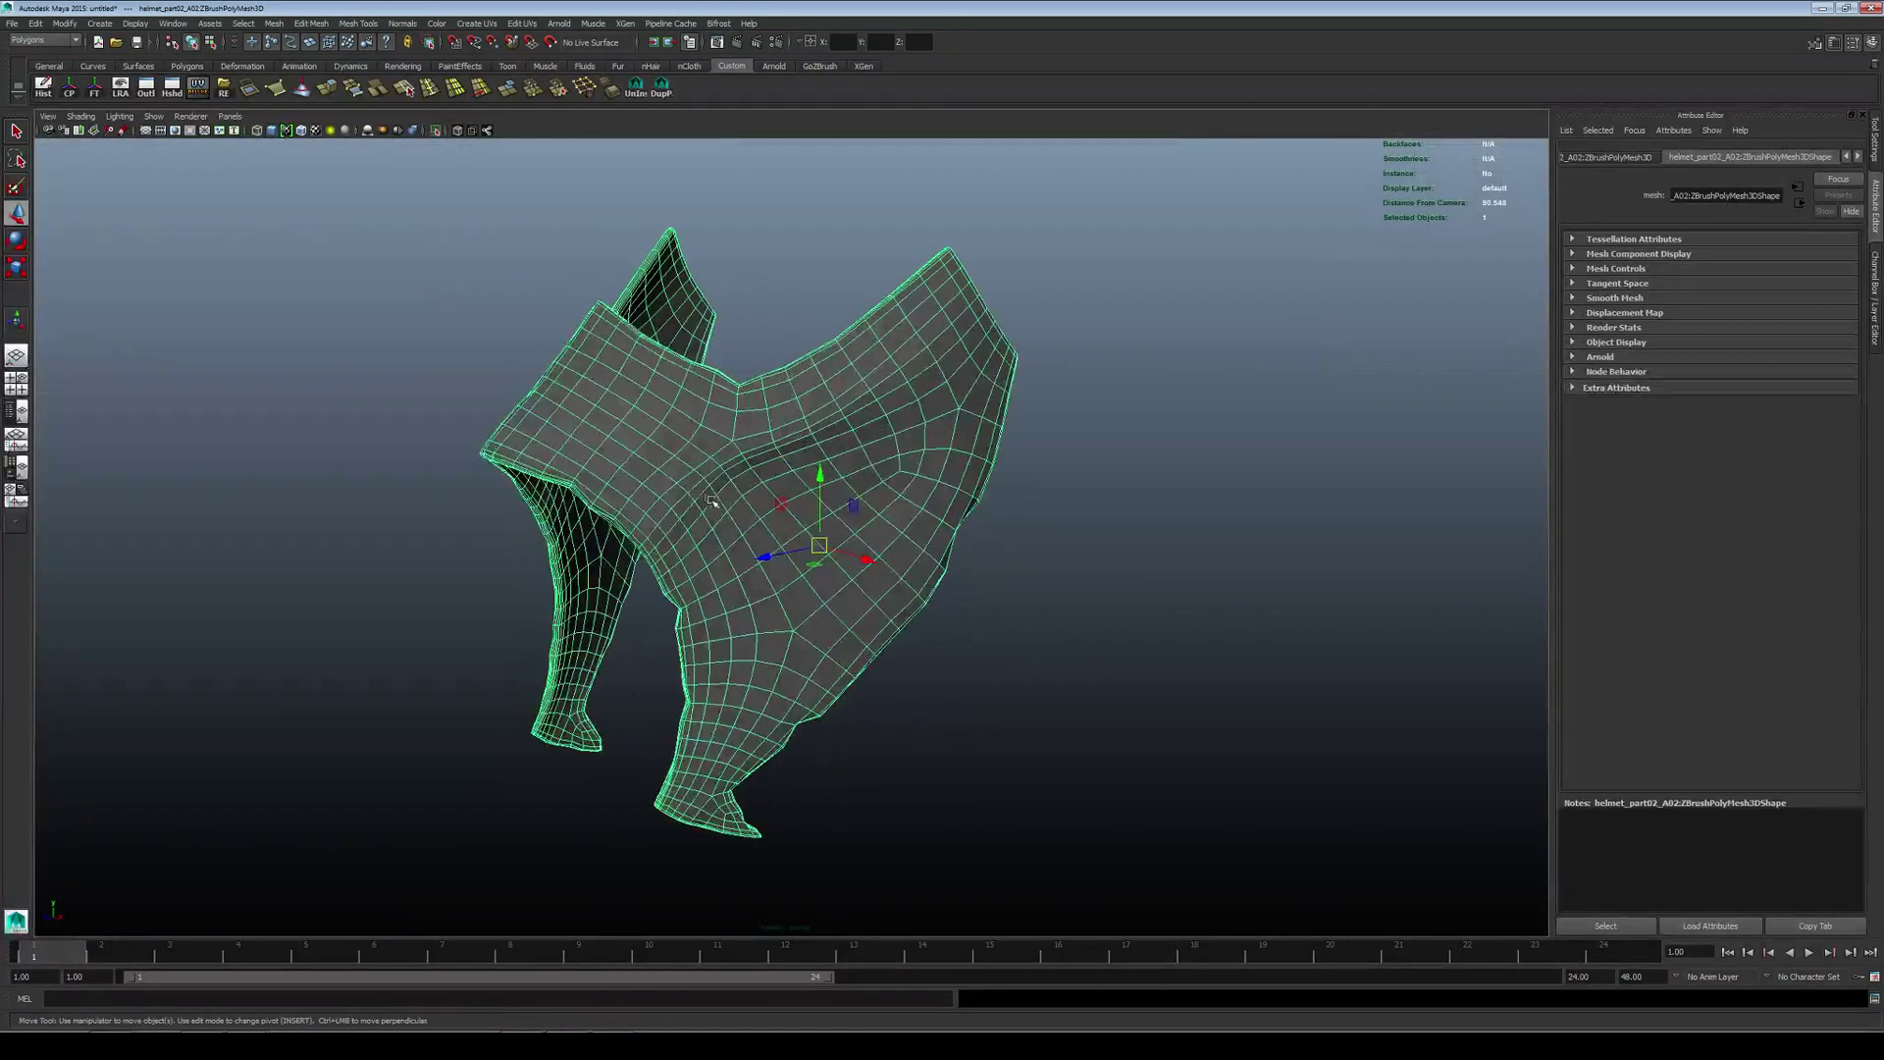
right_click_drag(707, 469, 699, 502)
left_click_drag(637, 484, 645, 485, "alt")
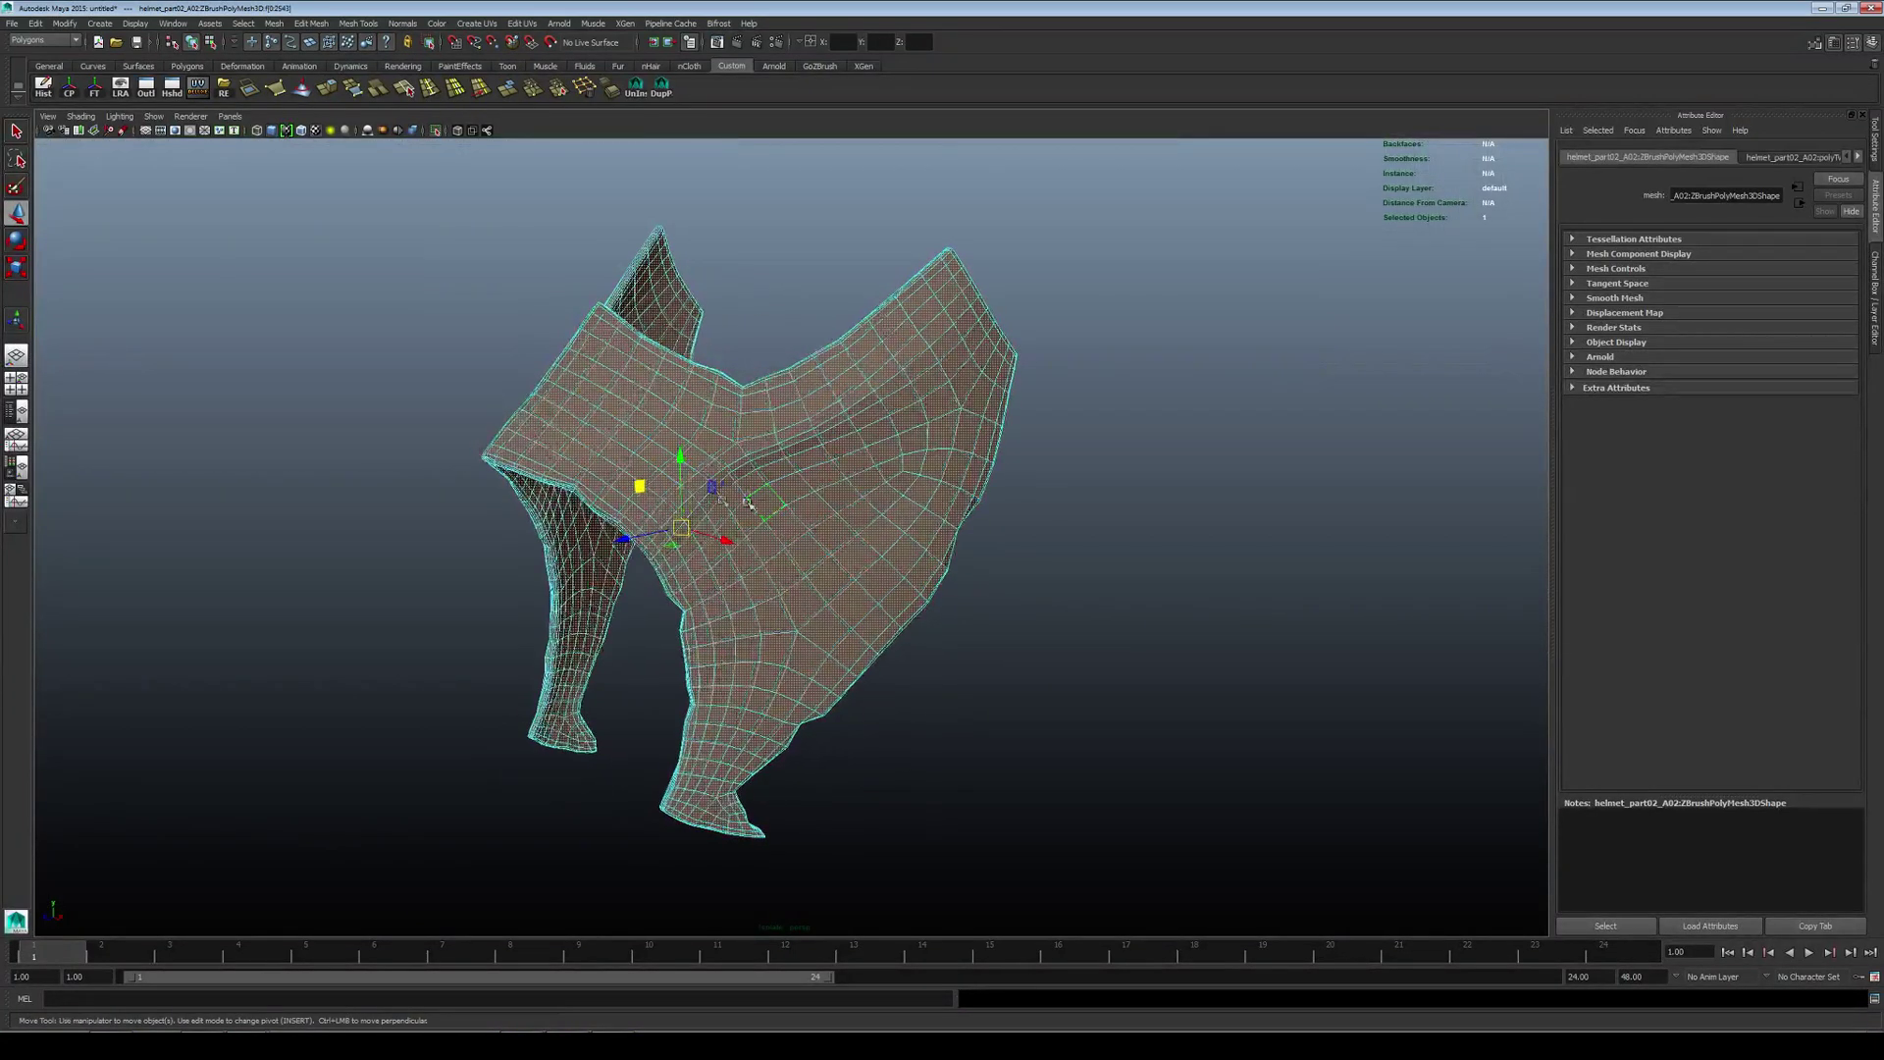
left_click(756, 504)
left_click(752, 488)
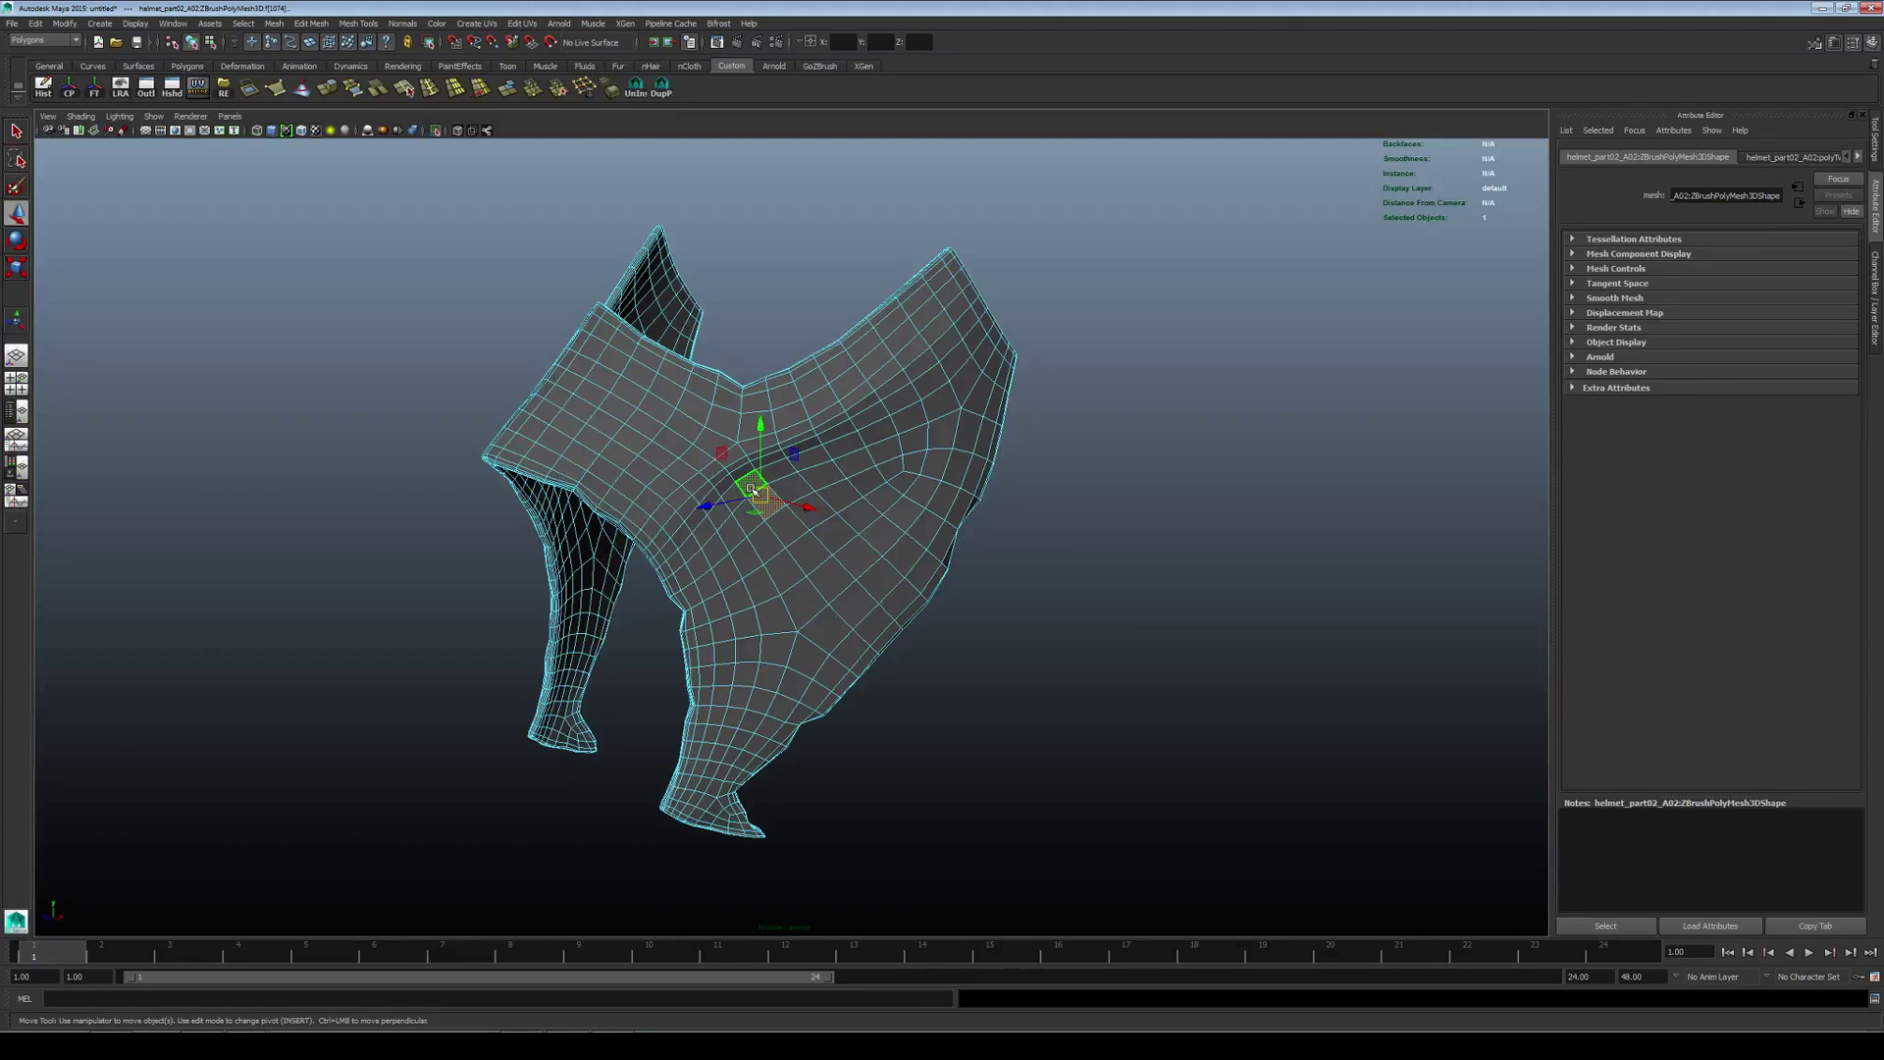
Step: Grow and shrink the face selection until it covers most of the cheek, leaving out its three outer ends
key("shift+period")
key("shift+period")
key("shift+period")
key("shift+period")
key("shift+comma")
key("shift+comma")
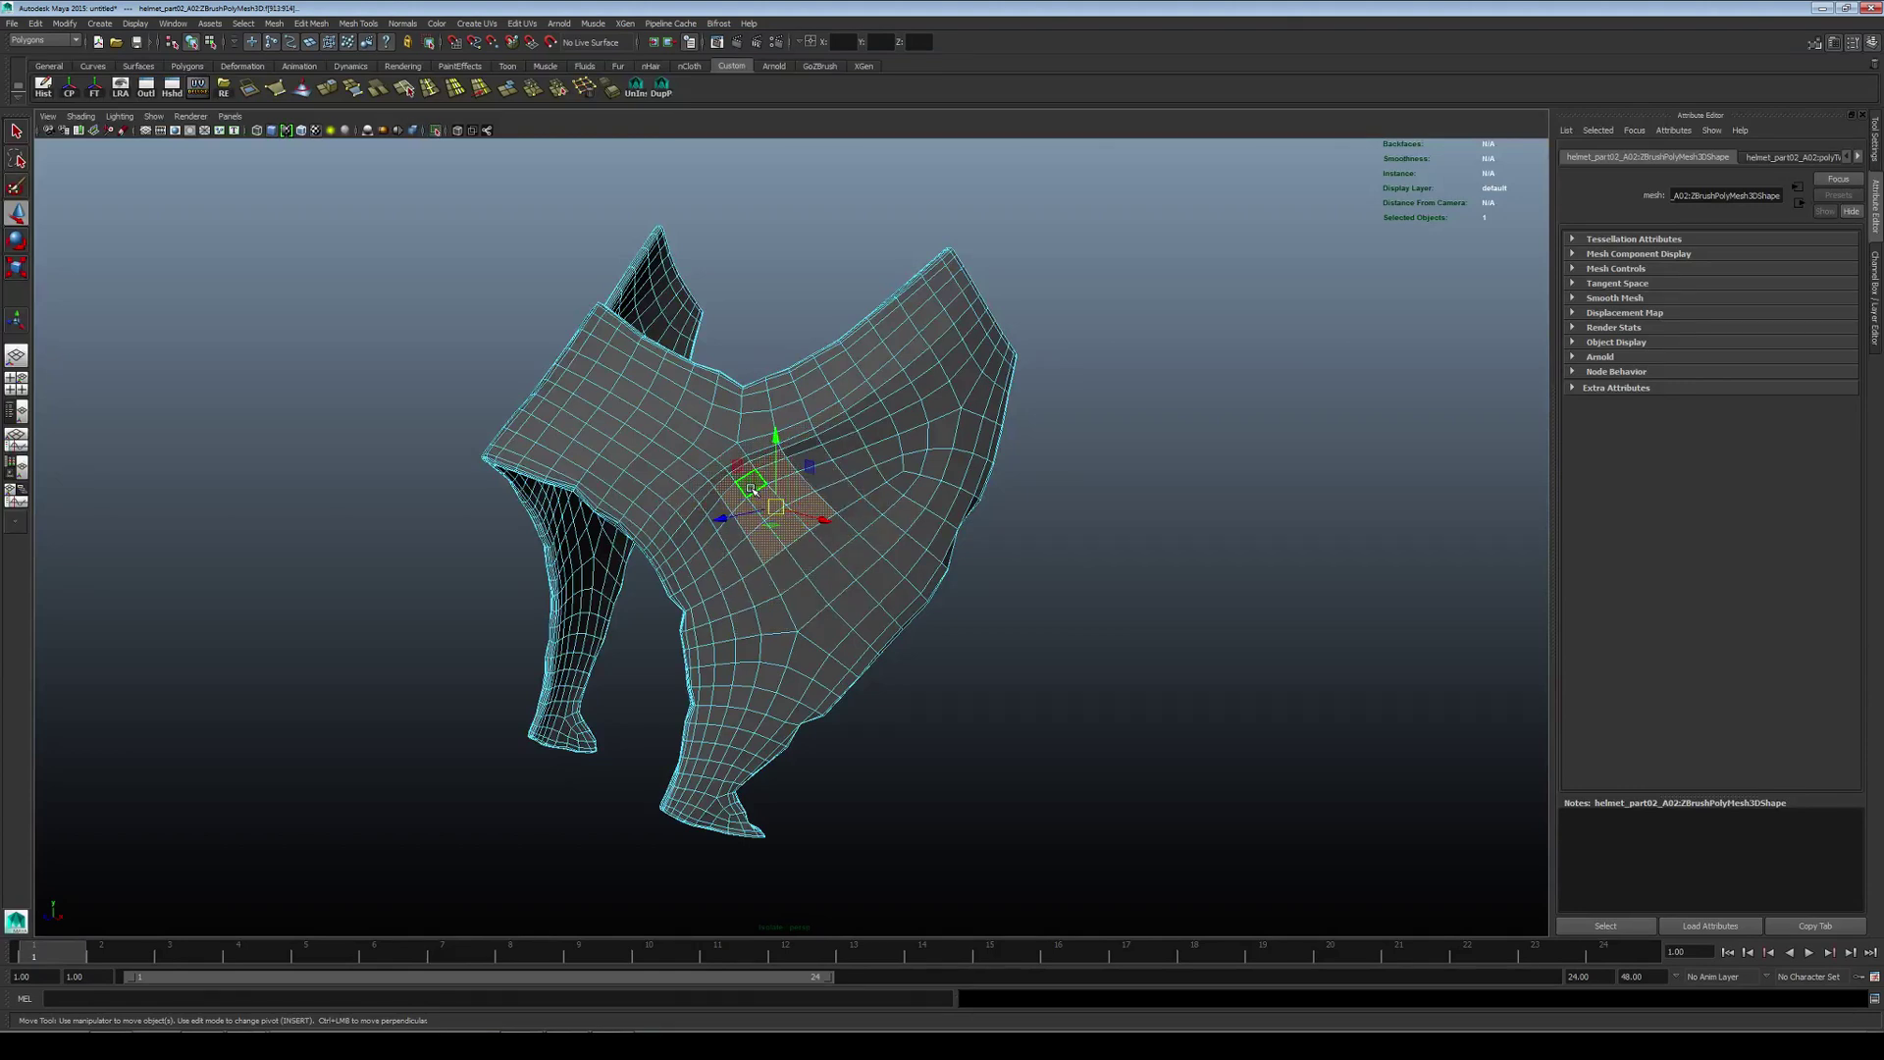
key("shift+period")
key("shift+period")
key("shift+comma")
key("shift+comma")
key("shift+period")
key("shift+period")
key("shift+comma")
key("shift+period")
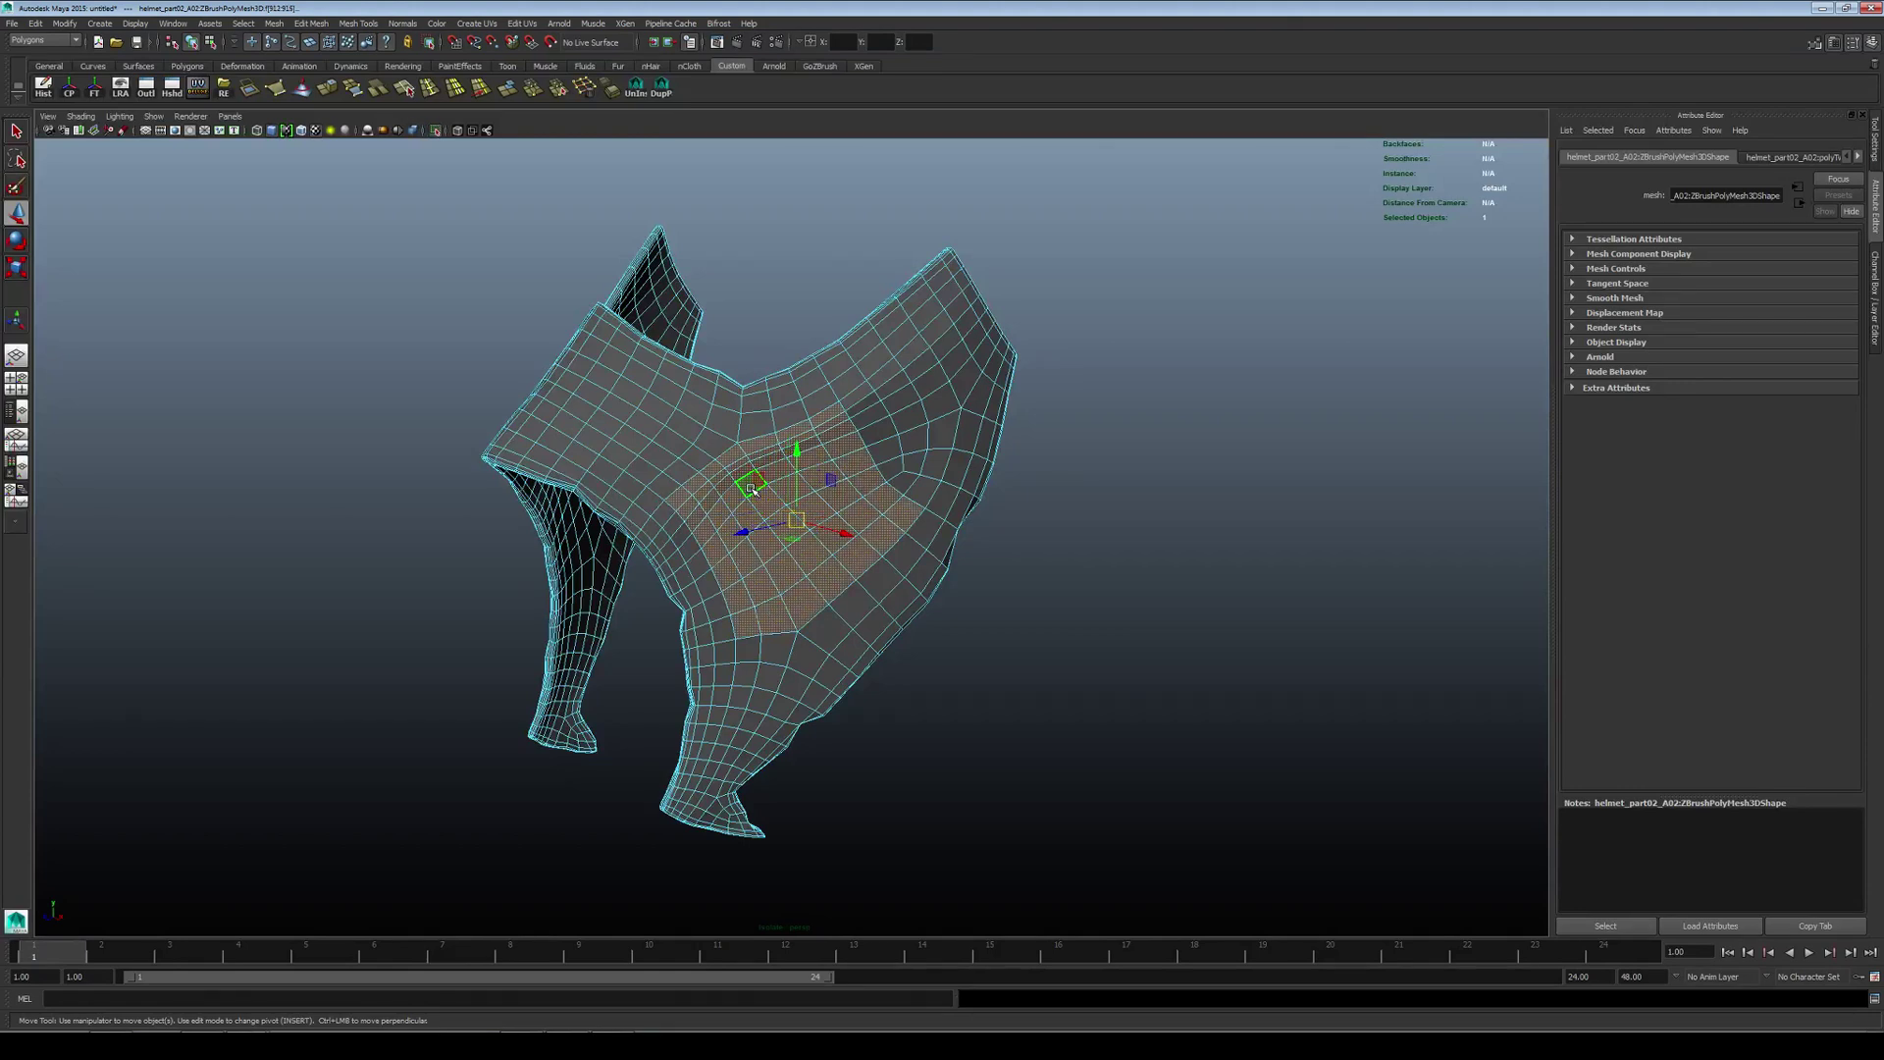
key("shift+period")
key("shift+comma")
key("shift+comma")
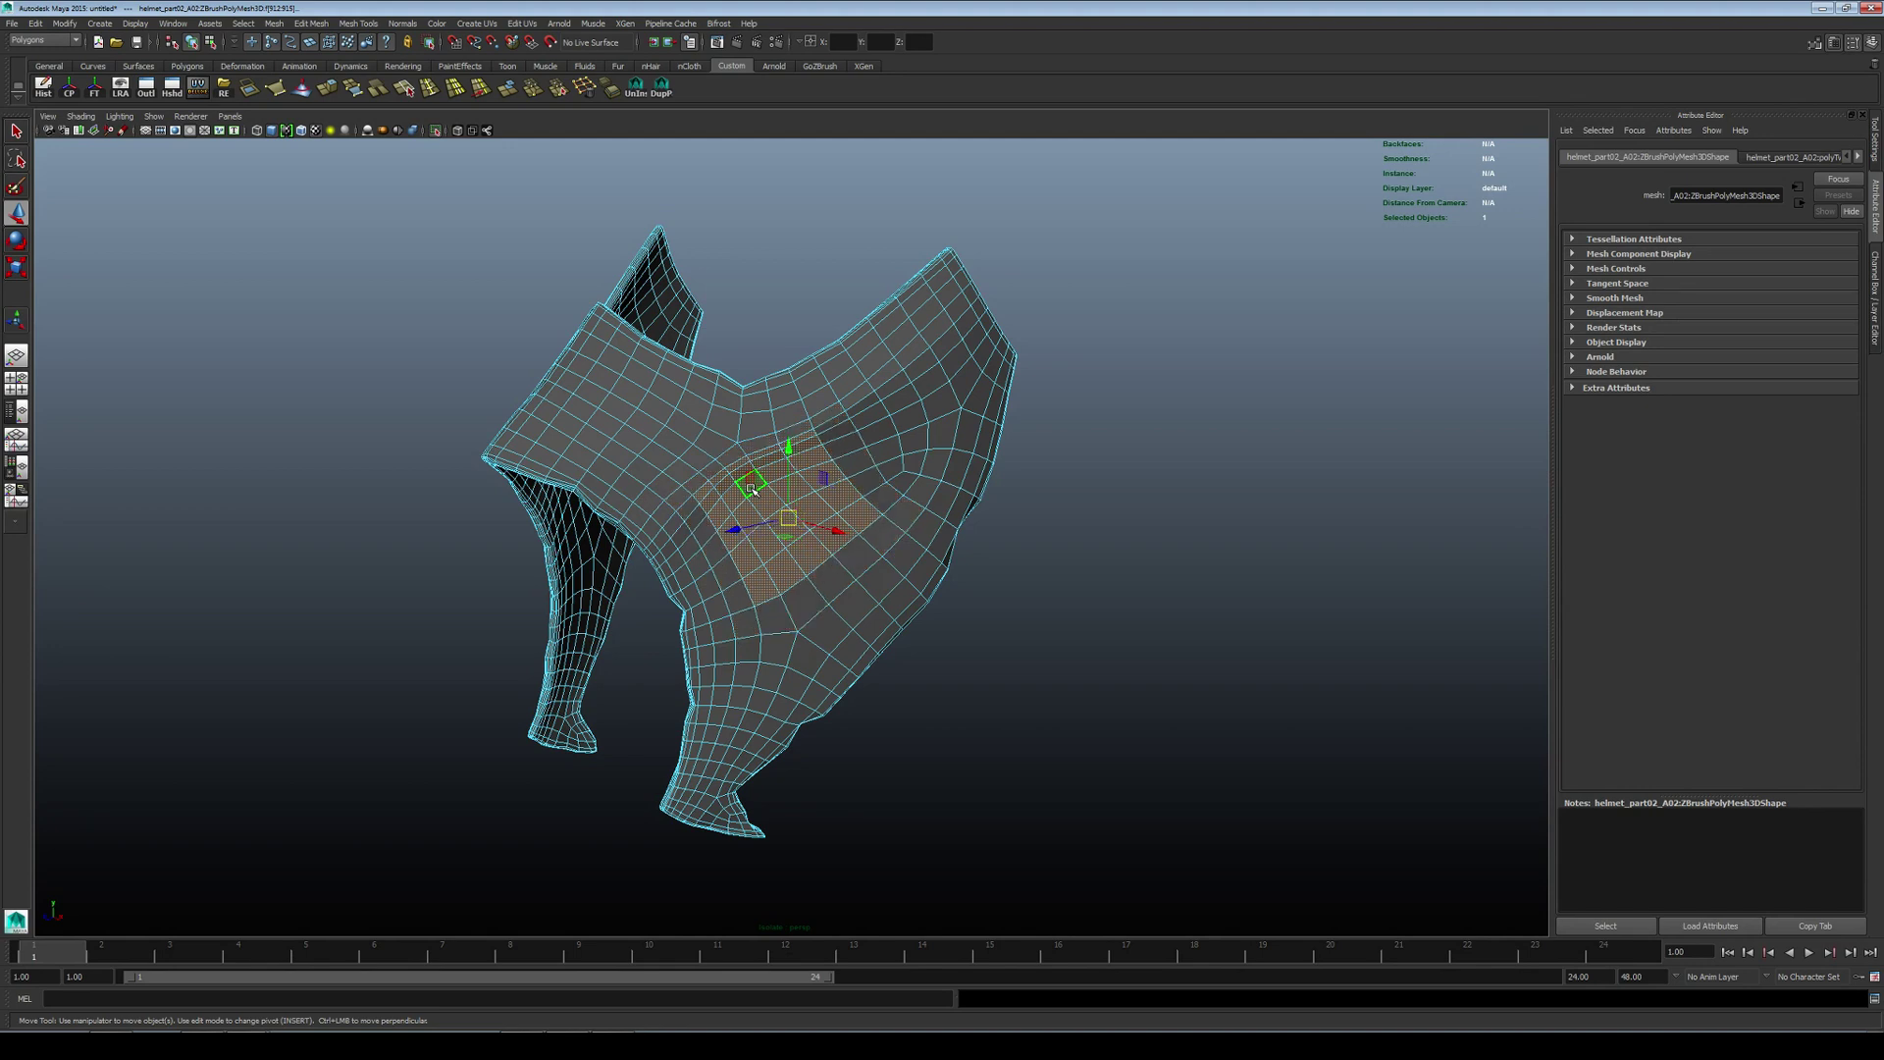
key("shift+period")
key("shift+period")
key("shift+period")
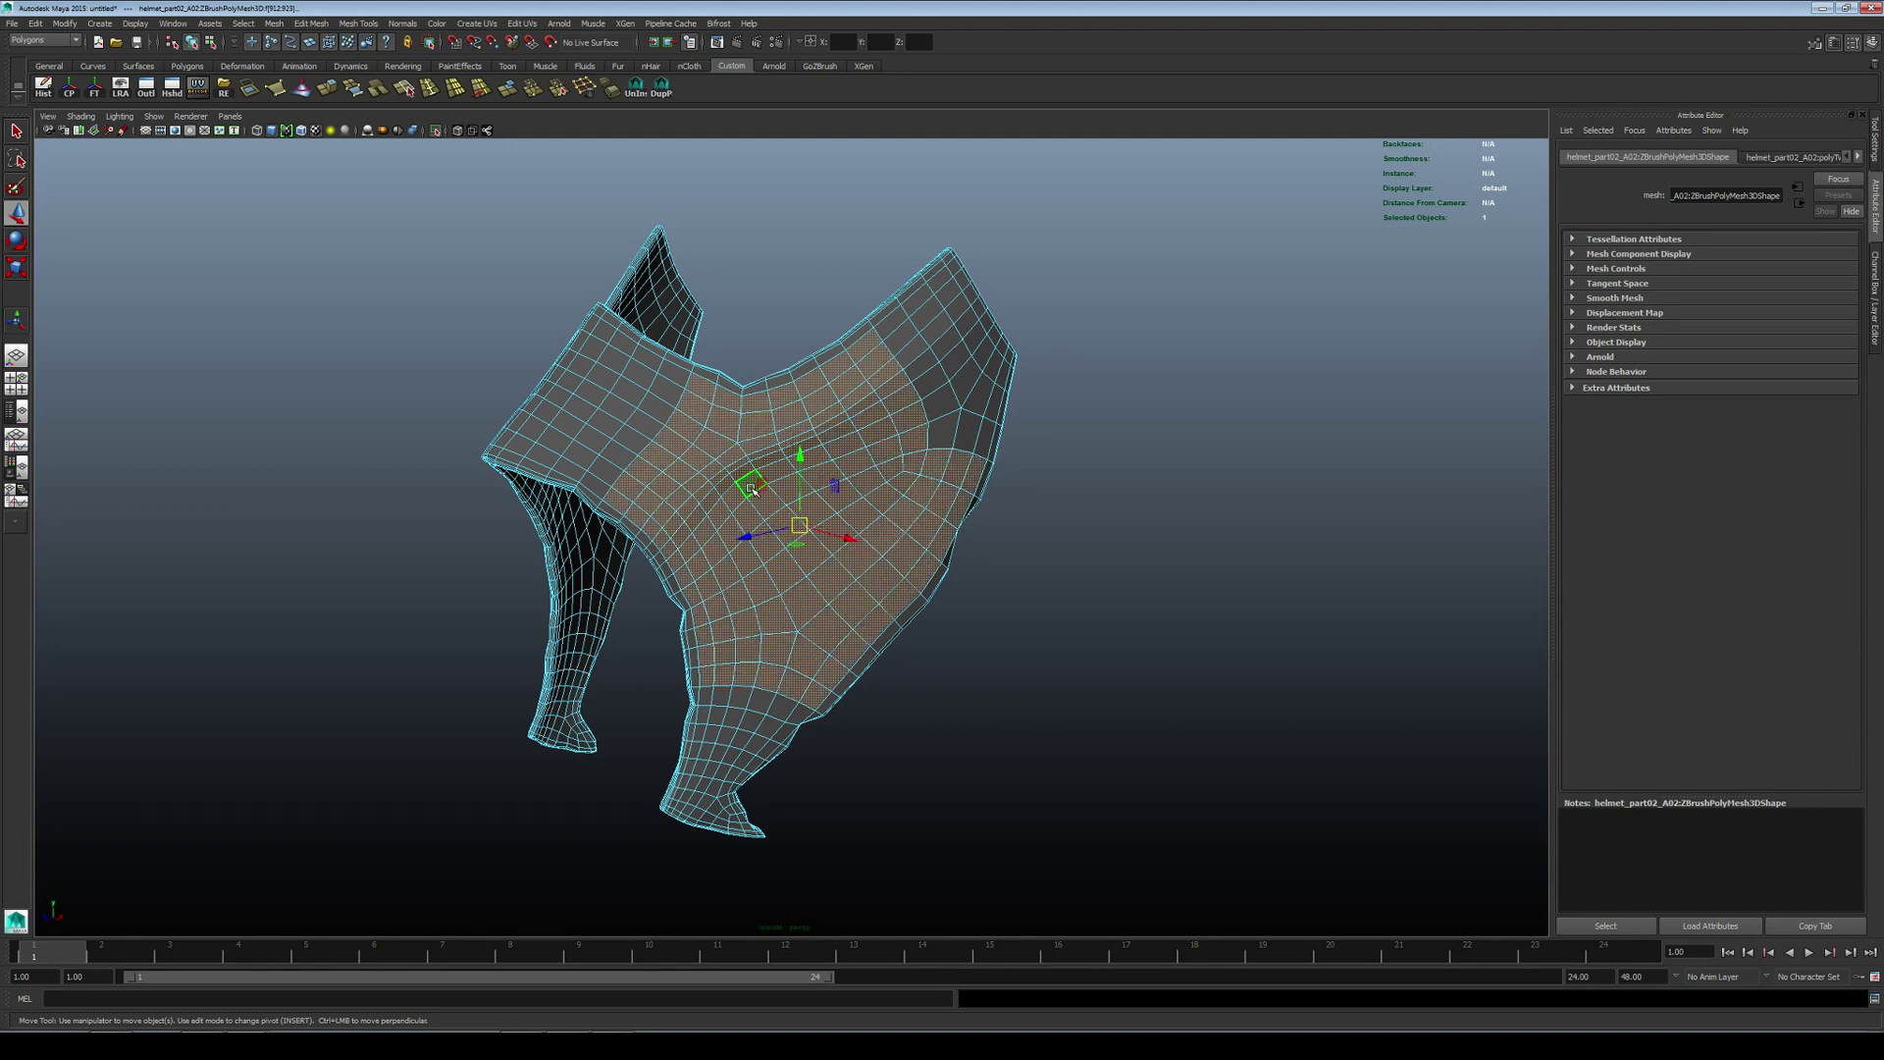
key("shift+comma")
key("shift+period")
key("shift+period")
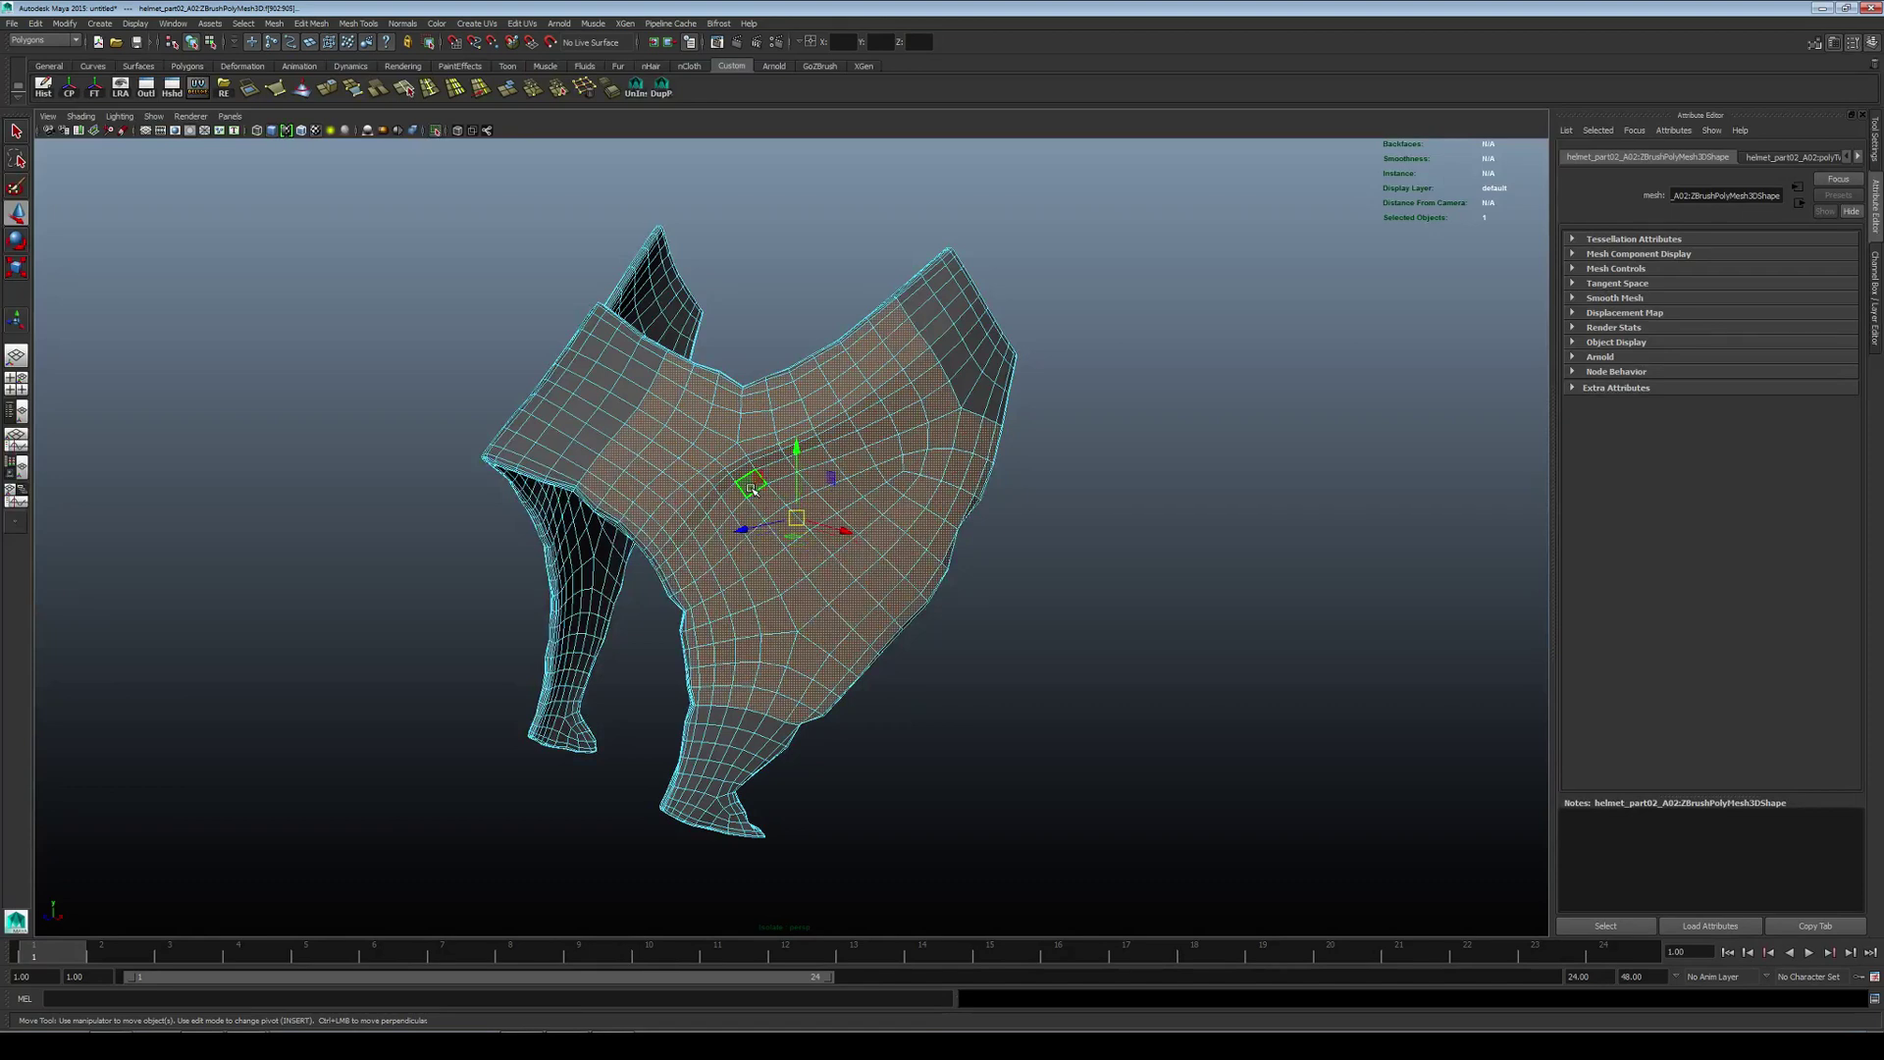
Step: Apply a planar UV projection from the current camera angle to the selected cheek faces
left_click_drag(751, 487, 981, 353, "alt")
left_click(475, 24)
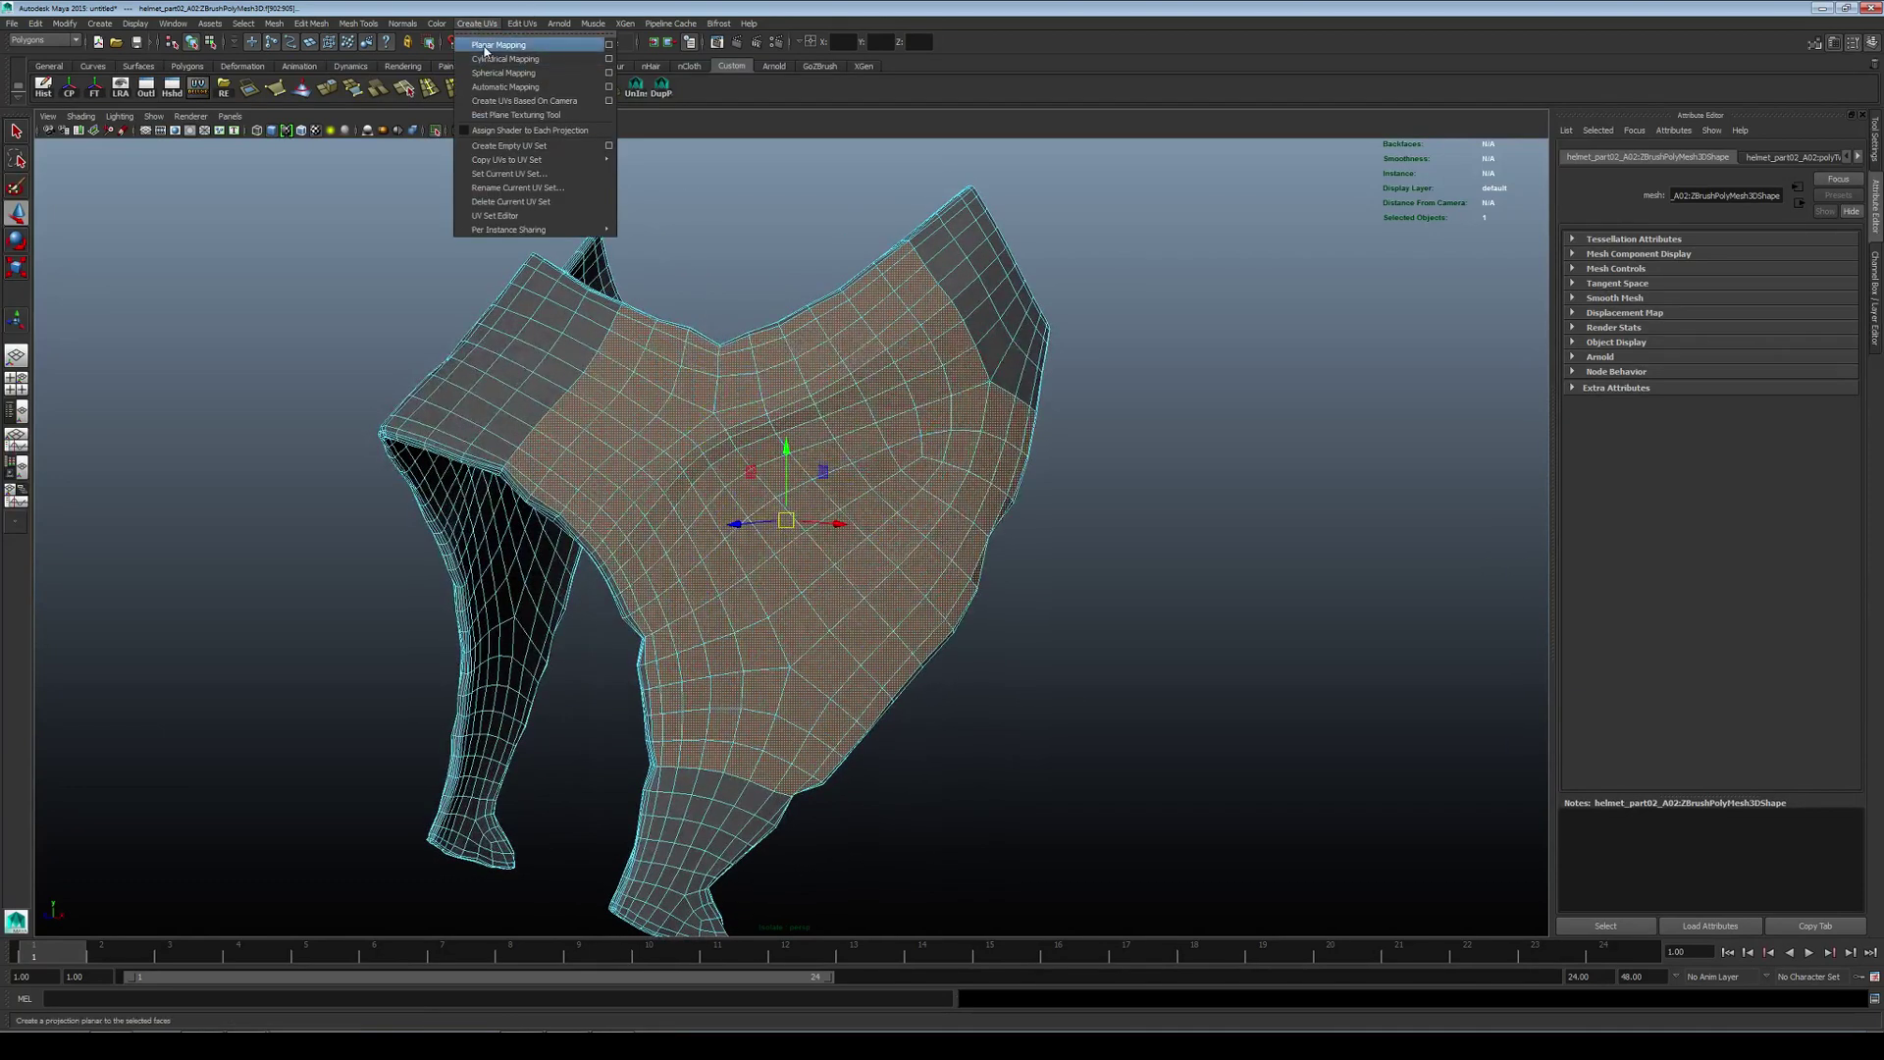
left_click(499, 44)
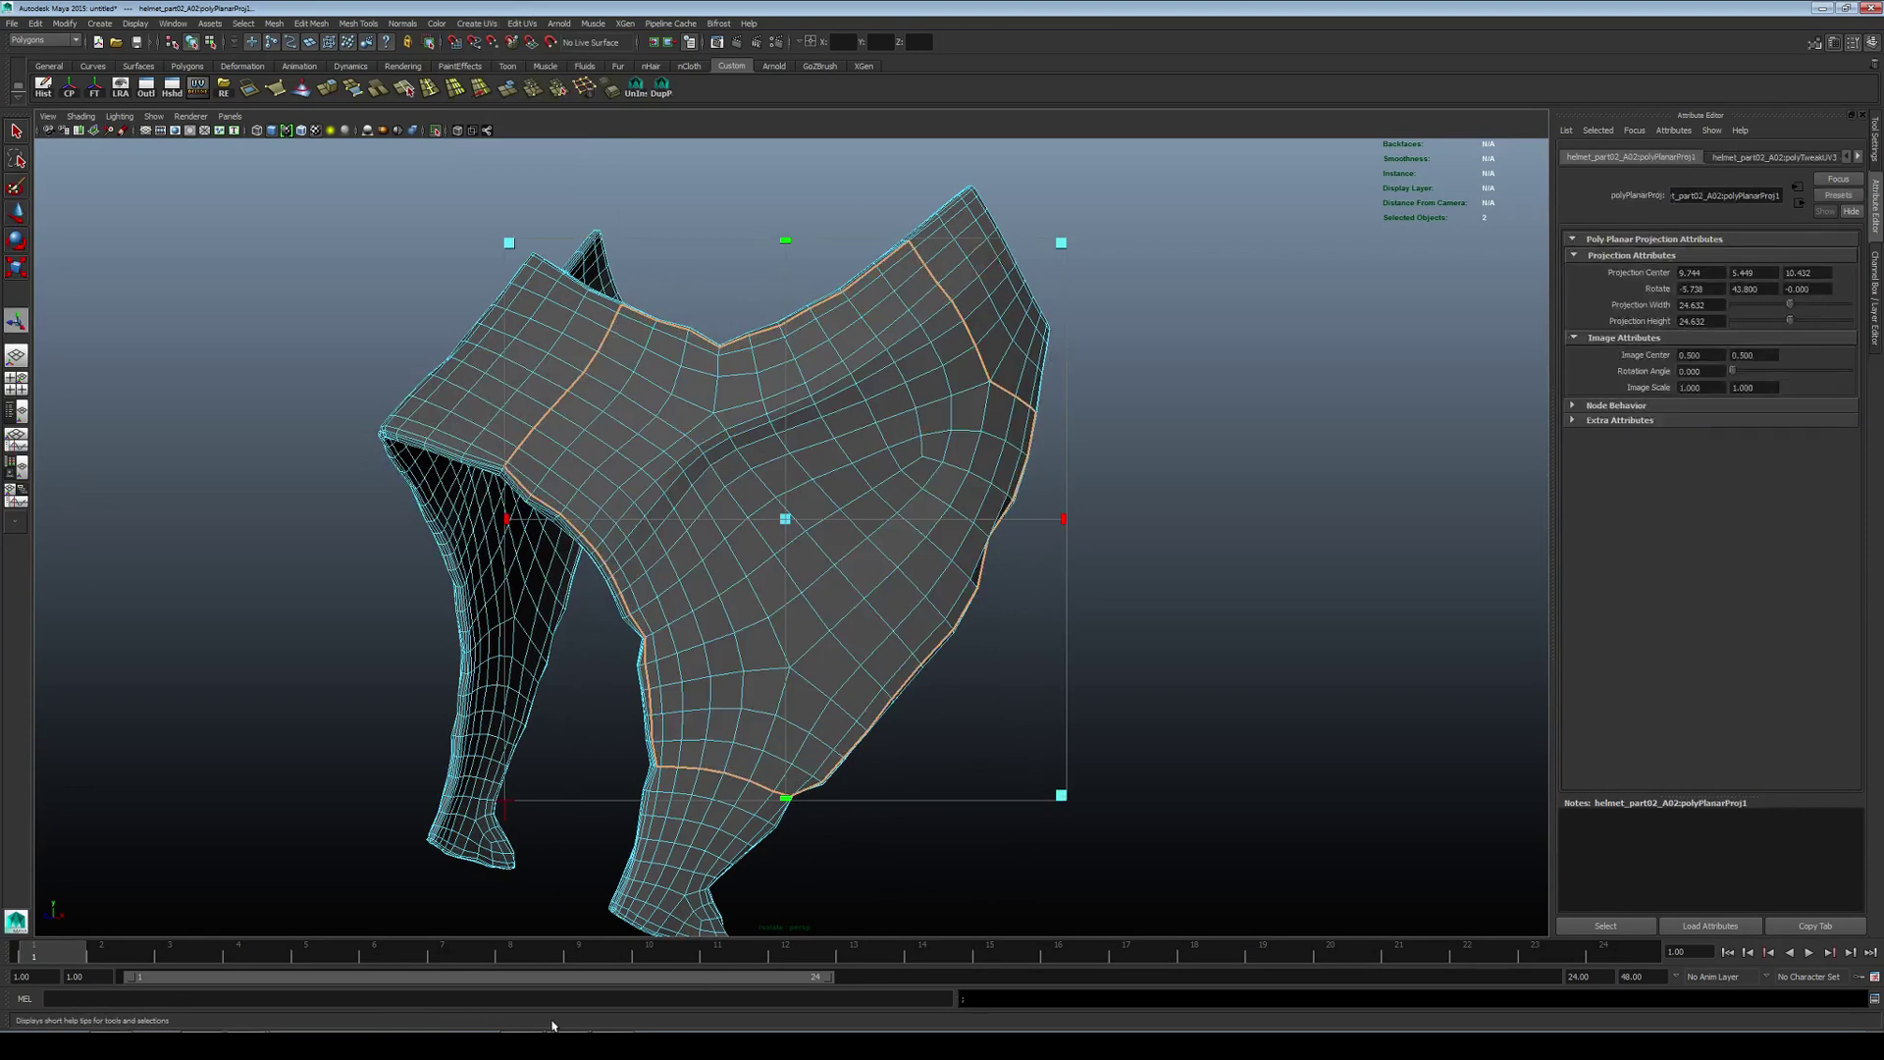
left_click_drag(885, 606, 859, 622, "alt")
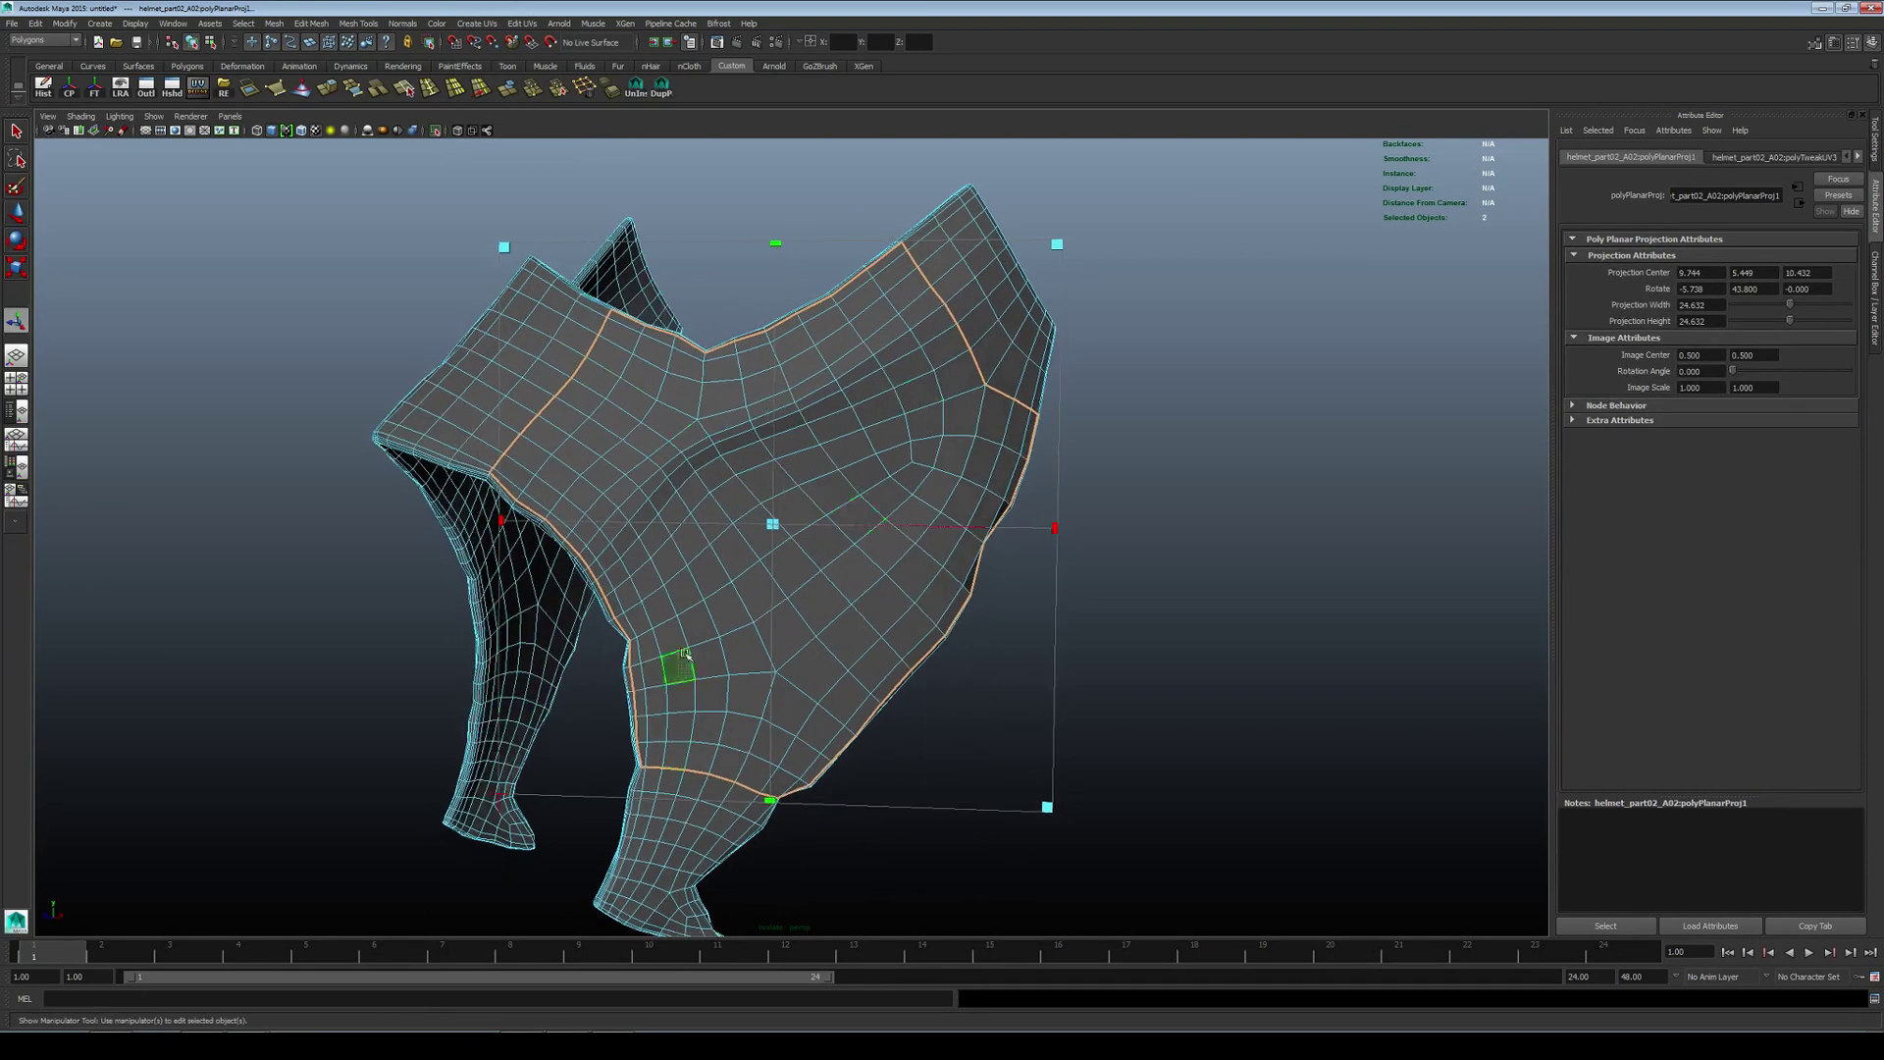
Step: Examine the projected cheek shell in the UV Deluxe editor
left_click(201, 89)
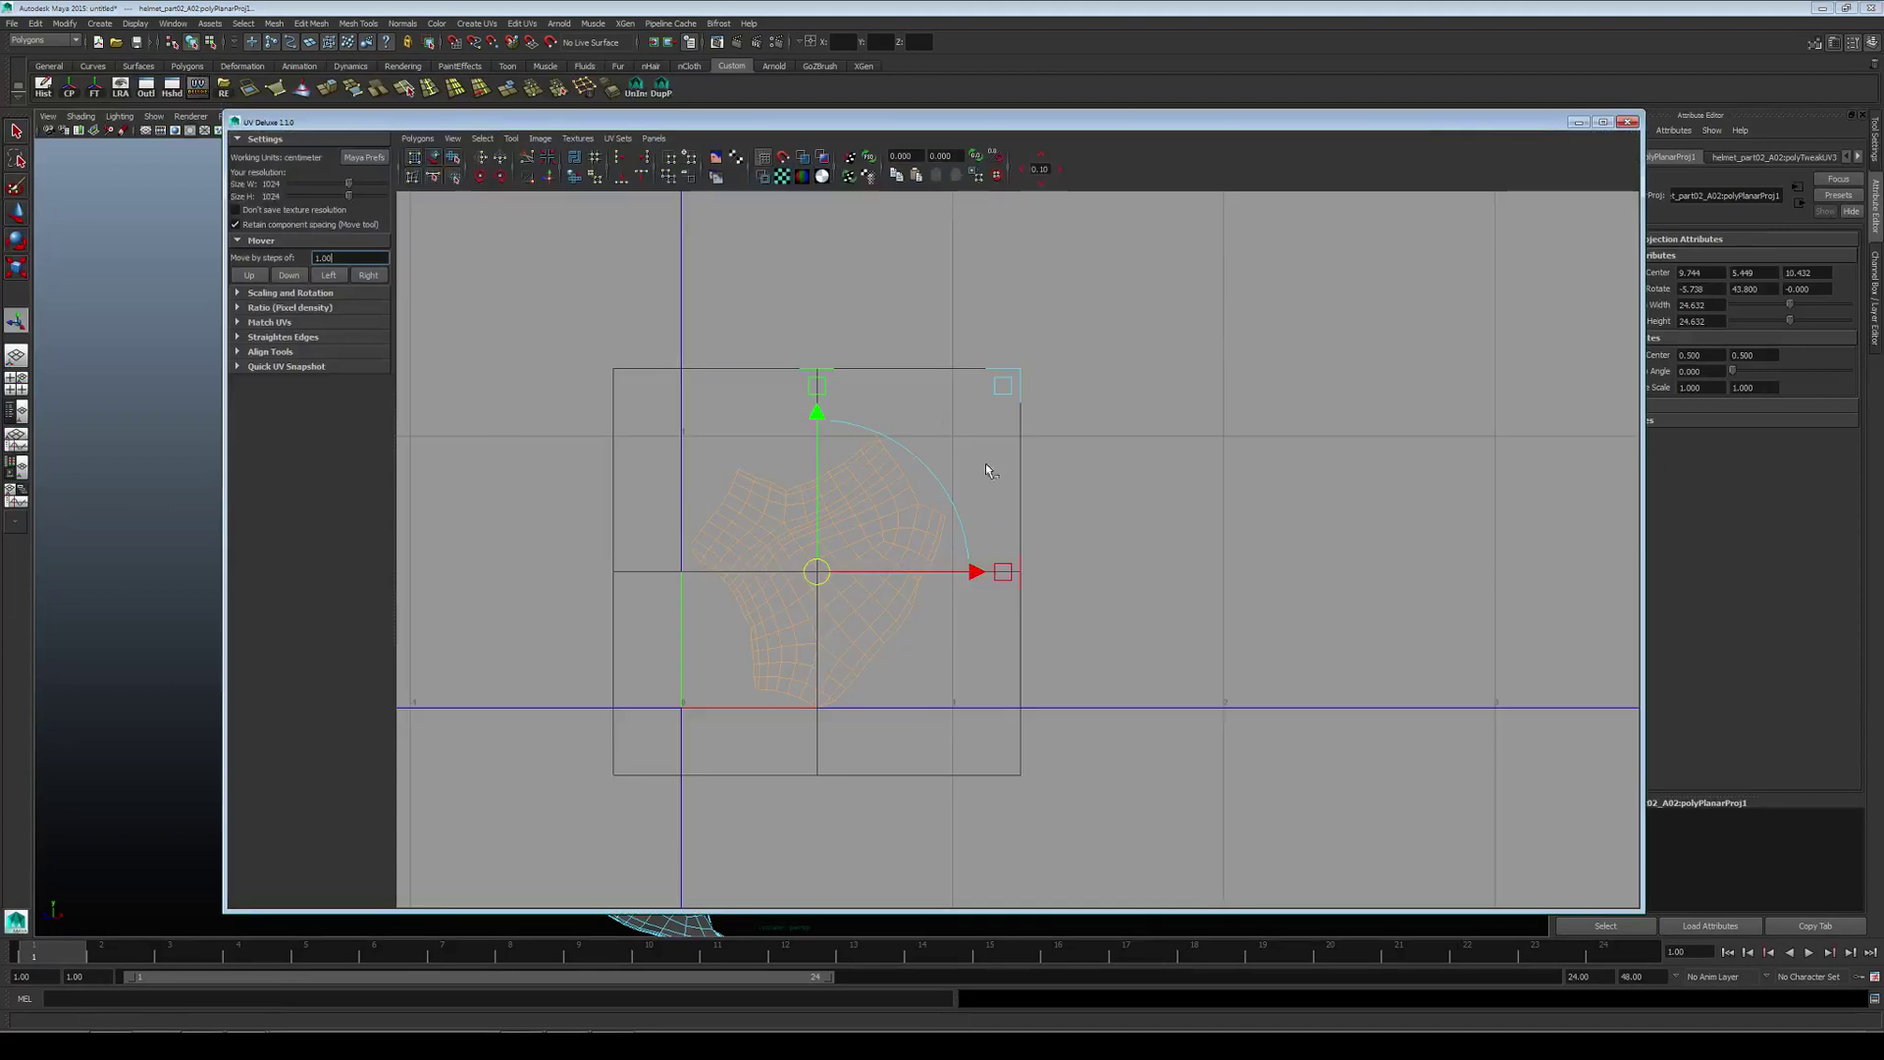
scroll(937, 516, "up", 3)
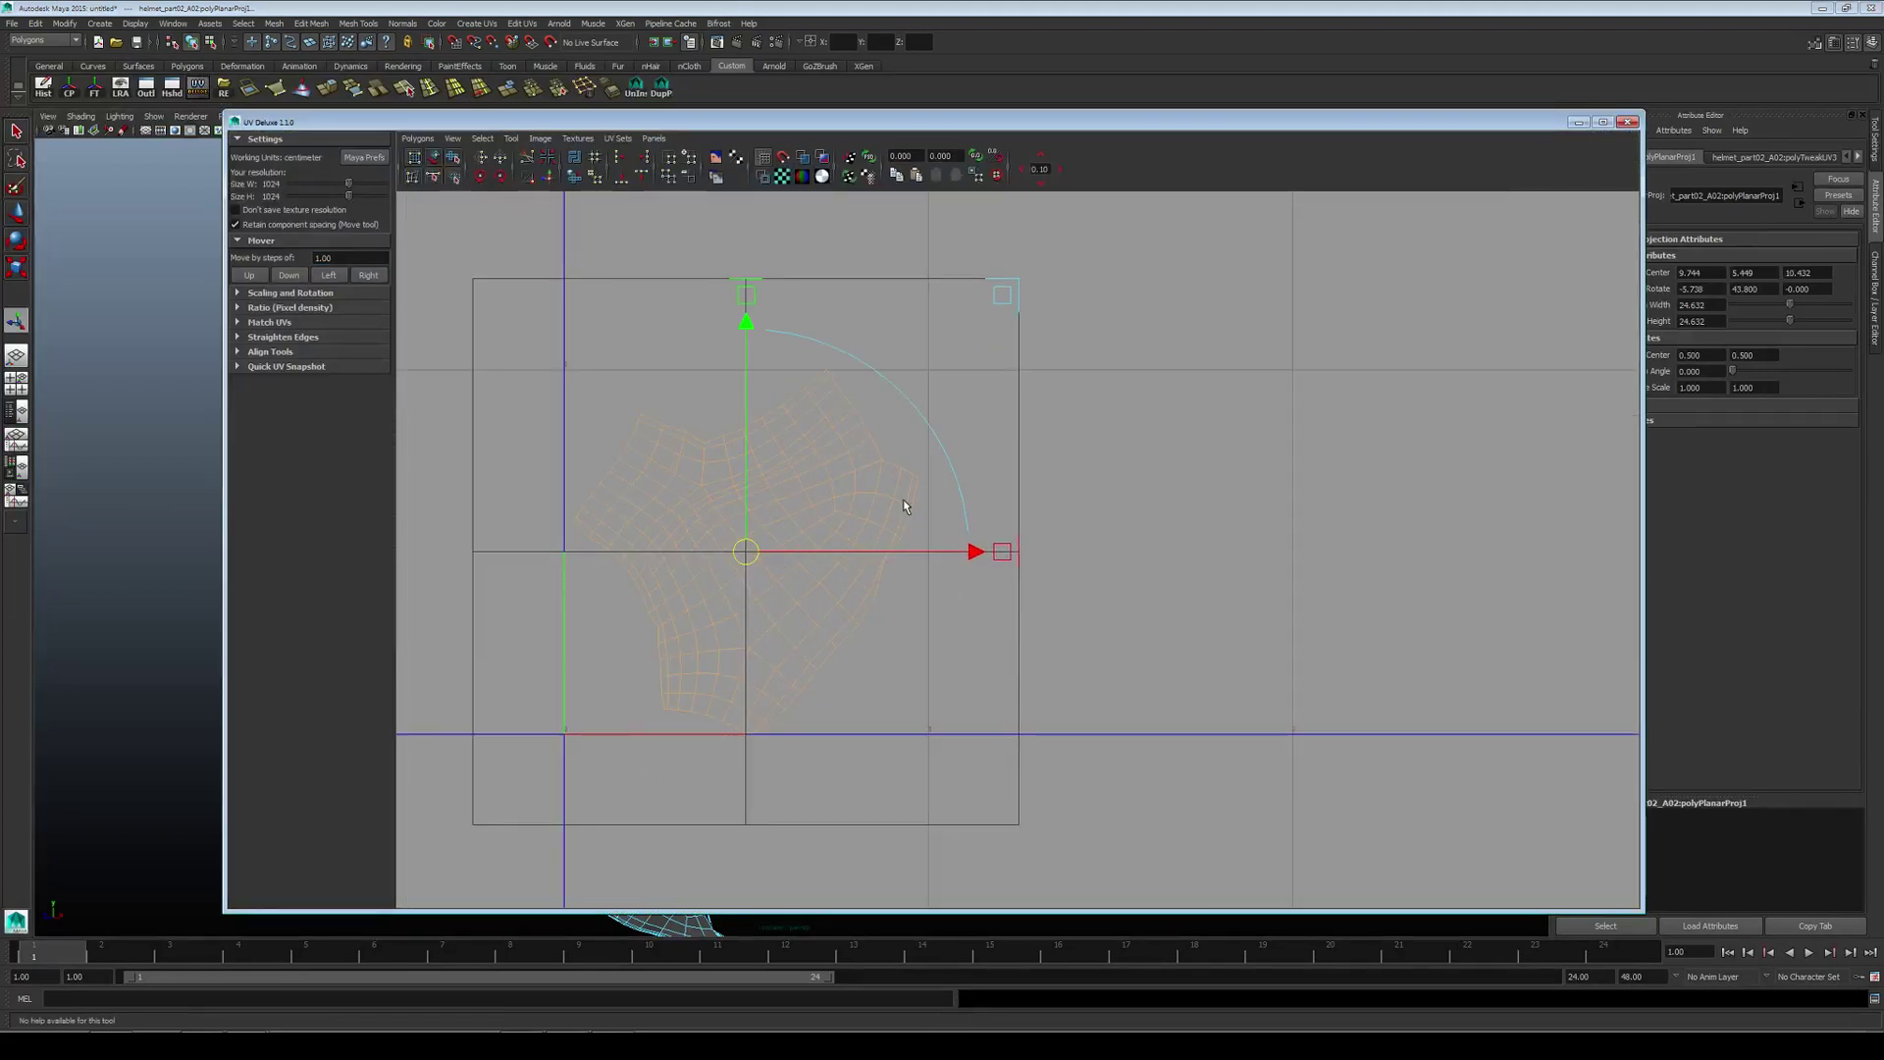
scroll(707, 559, "down", 1)
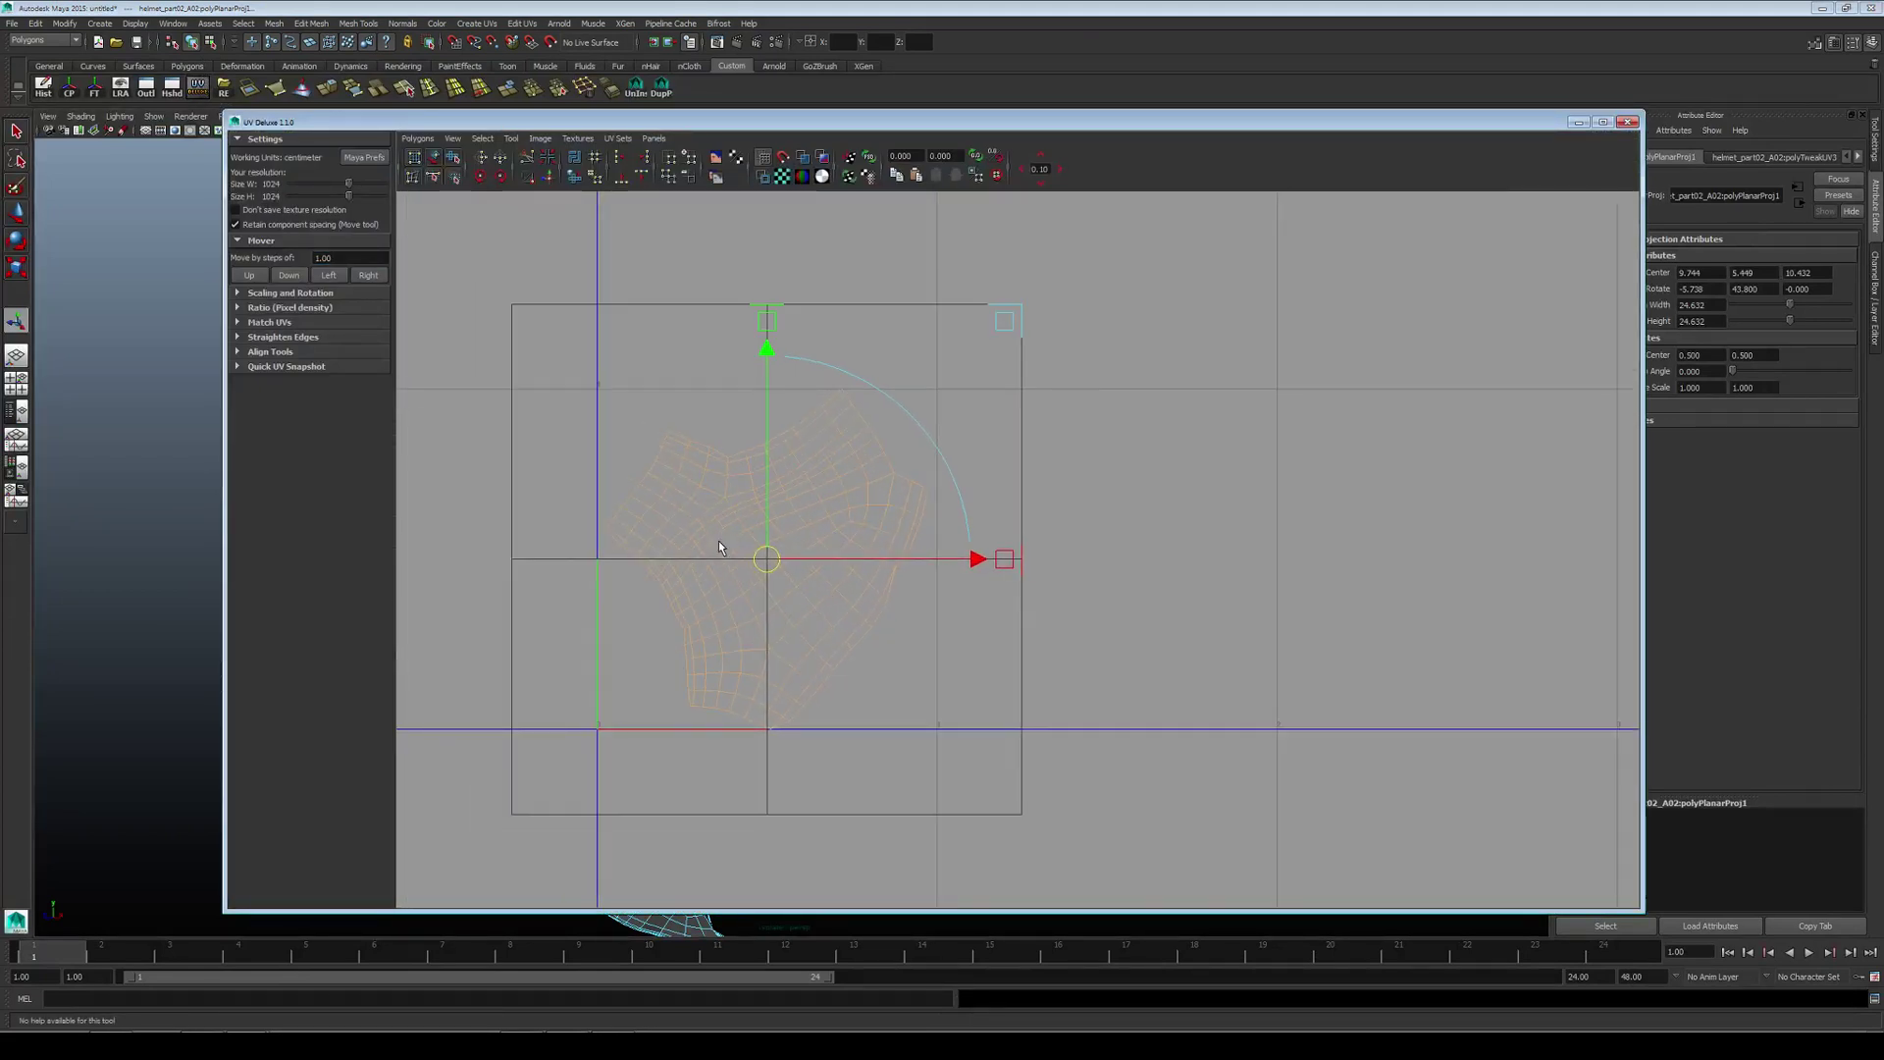
middle_click_drag(765, 552, 772, 551, "alt")
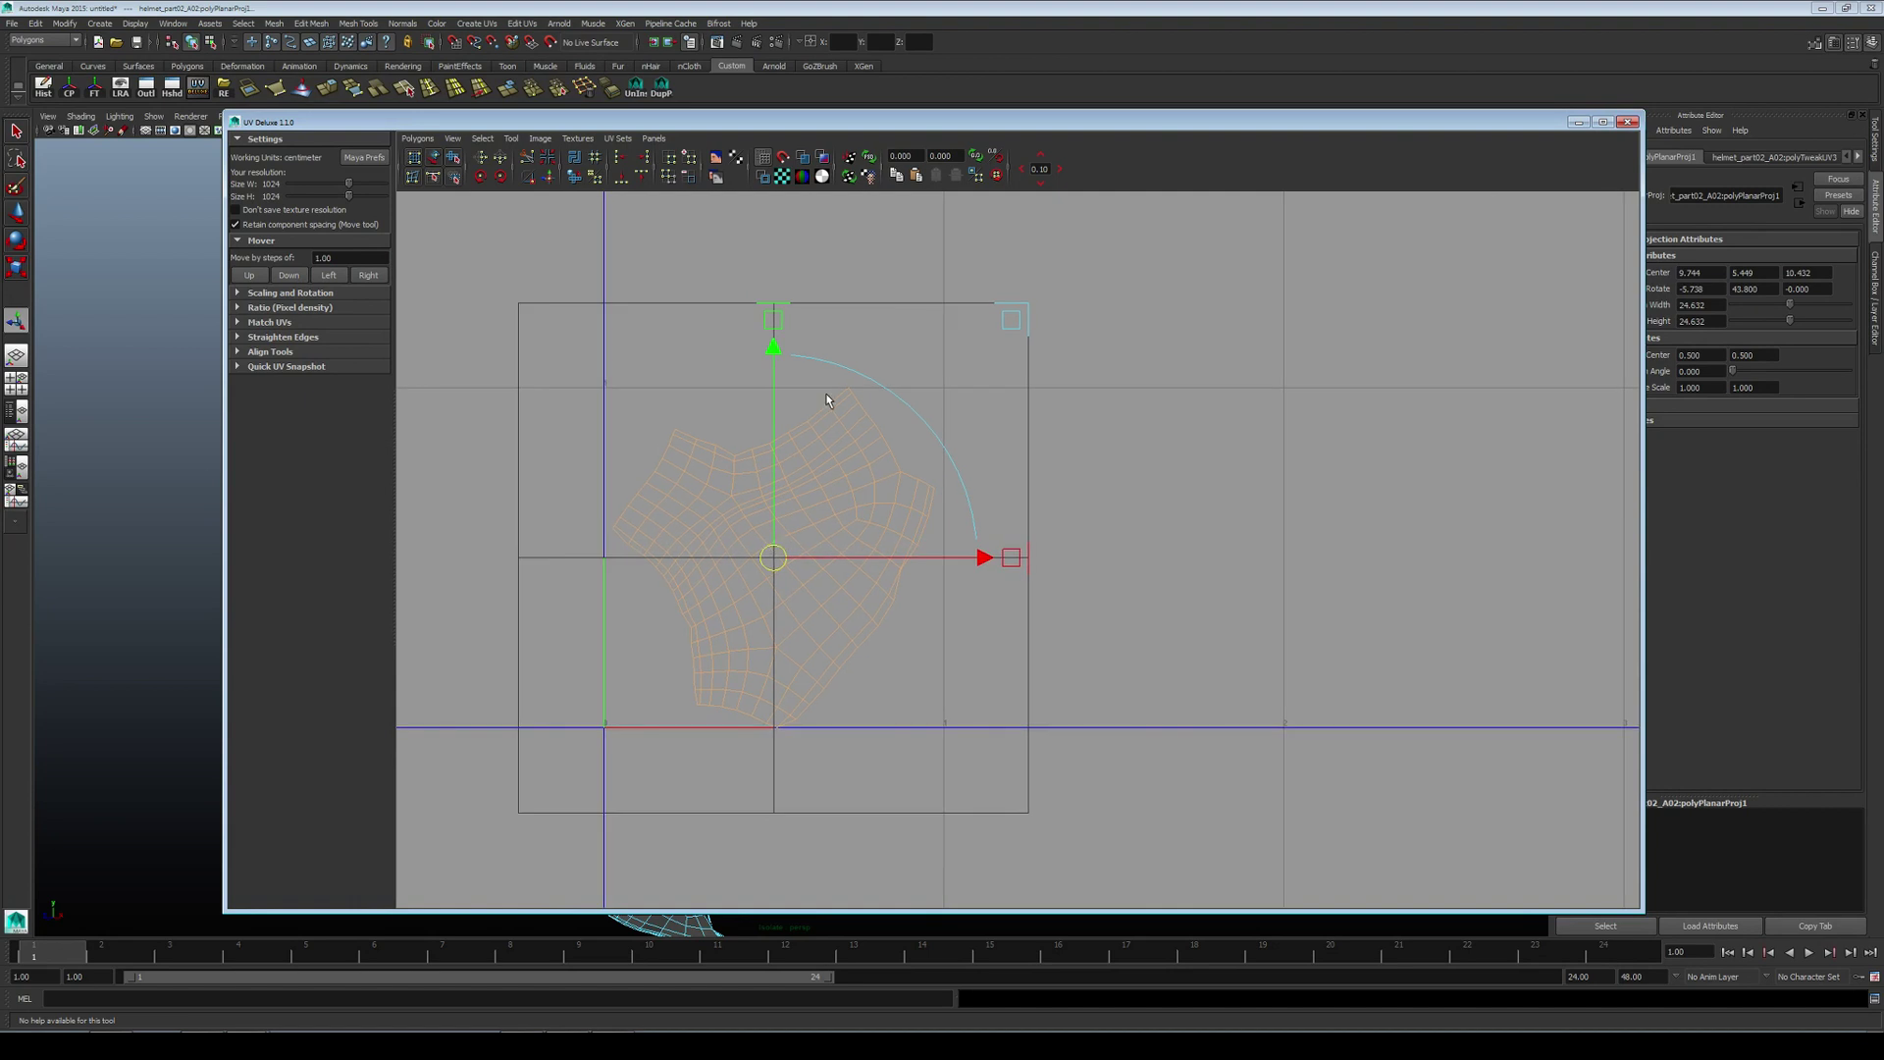
Step: Select all the cheek shell's UVs, try unfolding them with the Smooth UV Tool, and undo the attempt
key("F12")
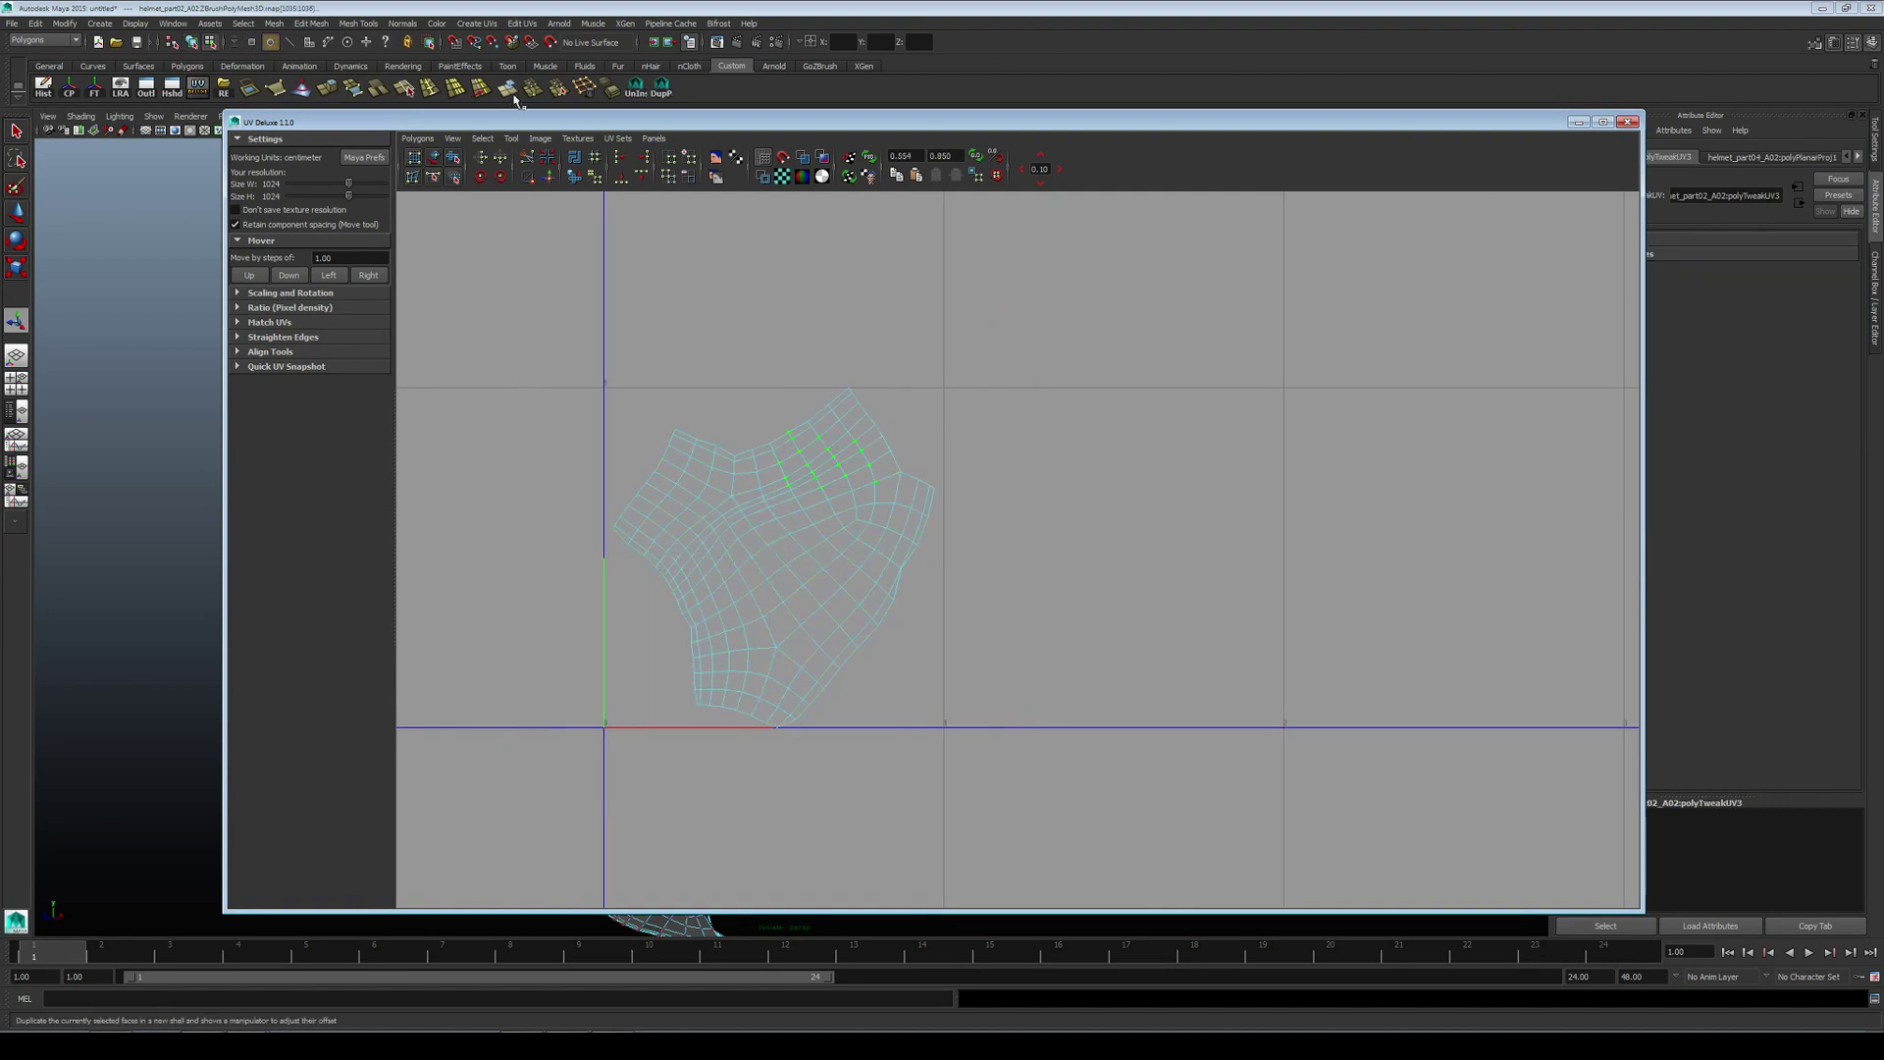
left_click(482, 138)
left_click(511, 188)
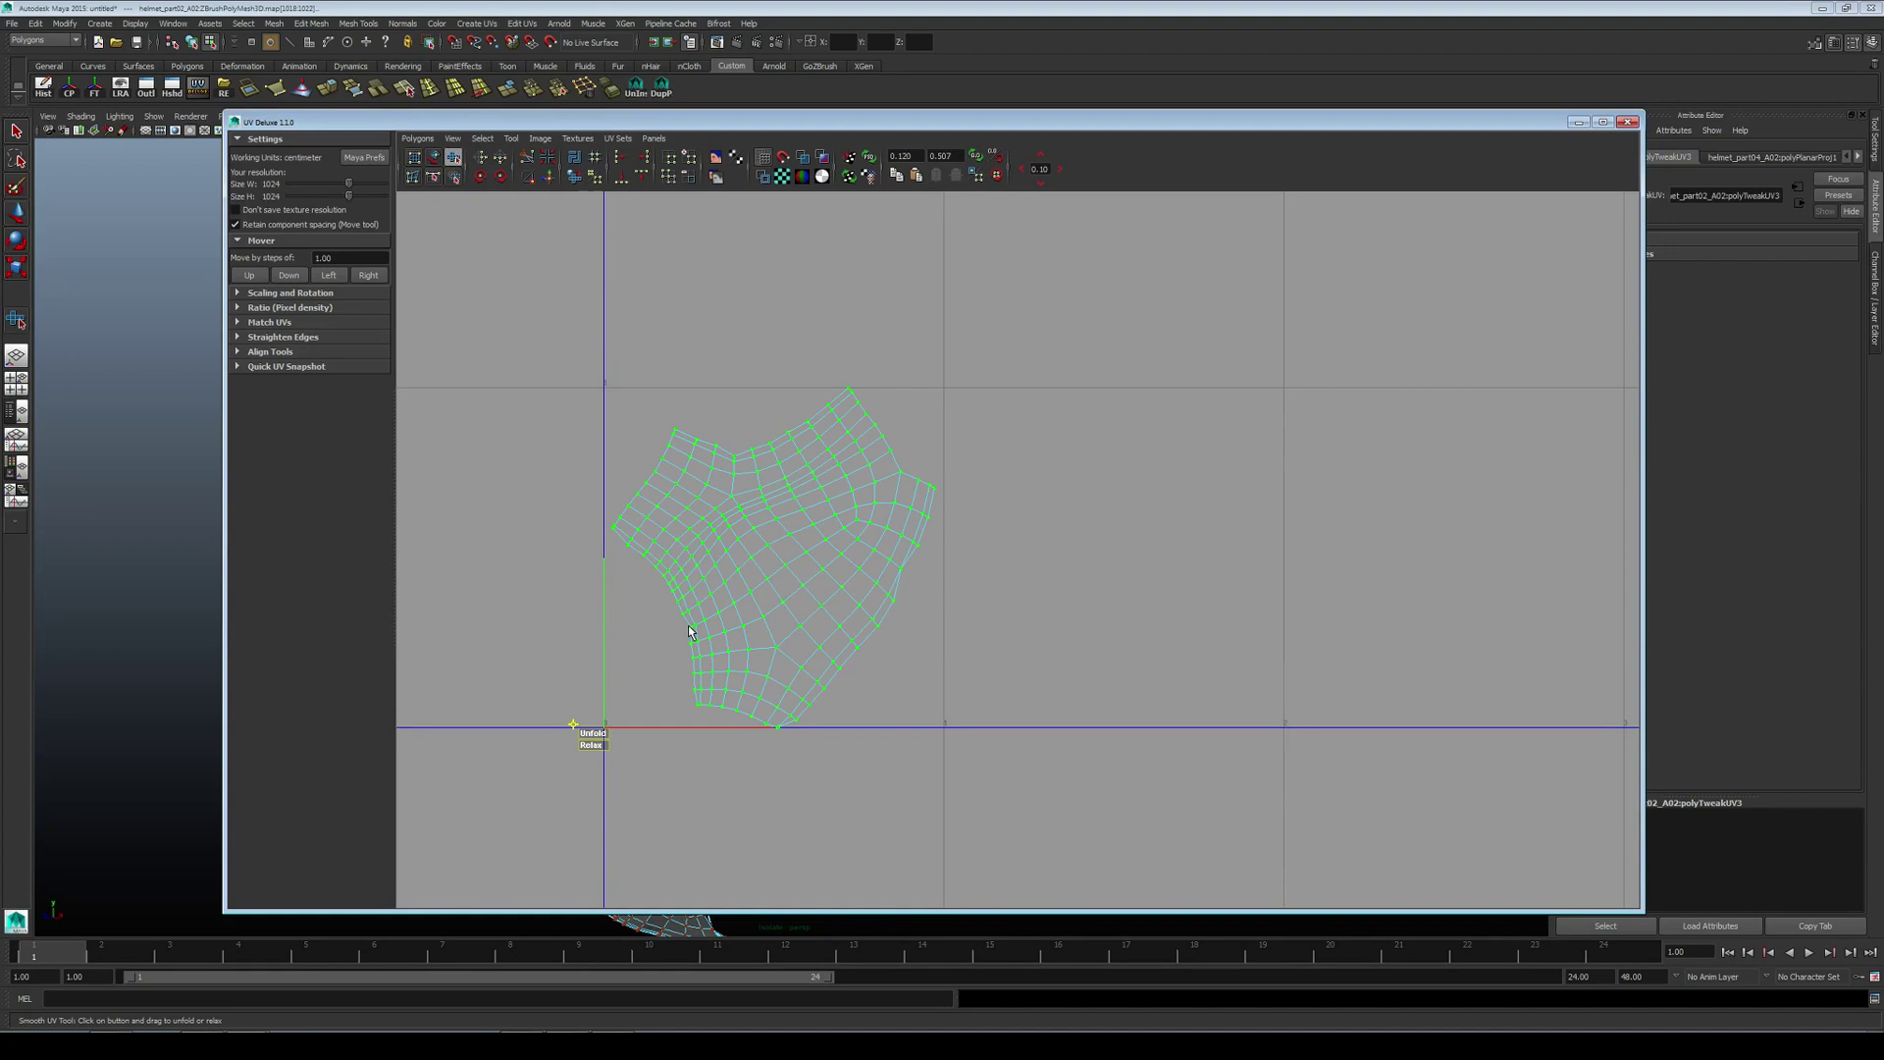
left_click_drag(594, 734, 1384, 685)
left_click_drag(594, 734, 1091, 706)
key("ctrl+z")
key("ctrl+z")
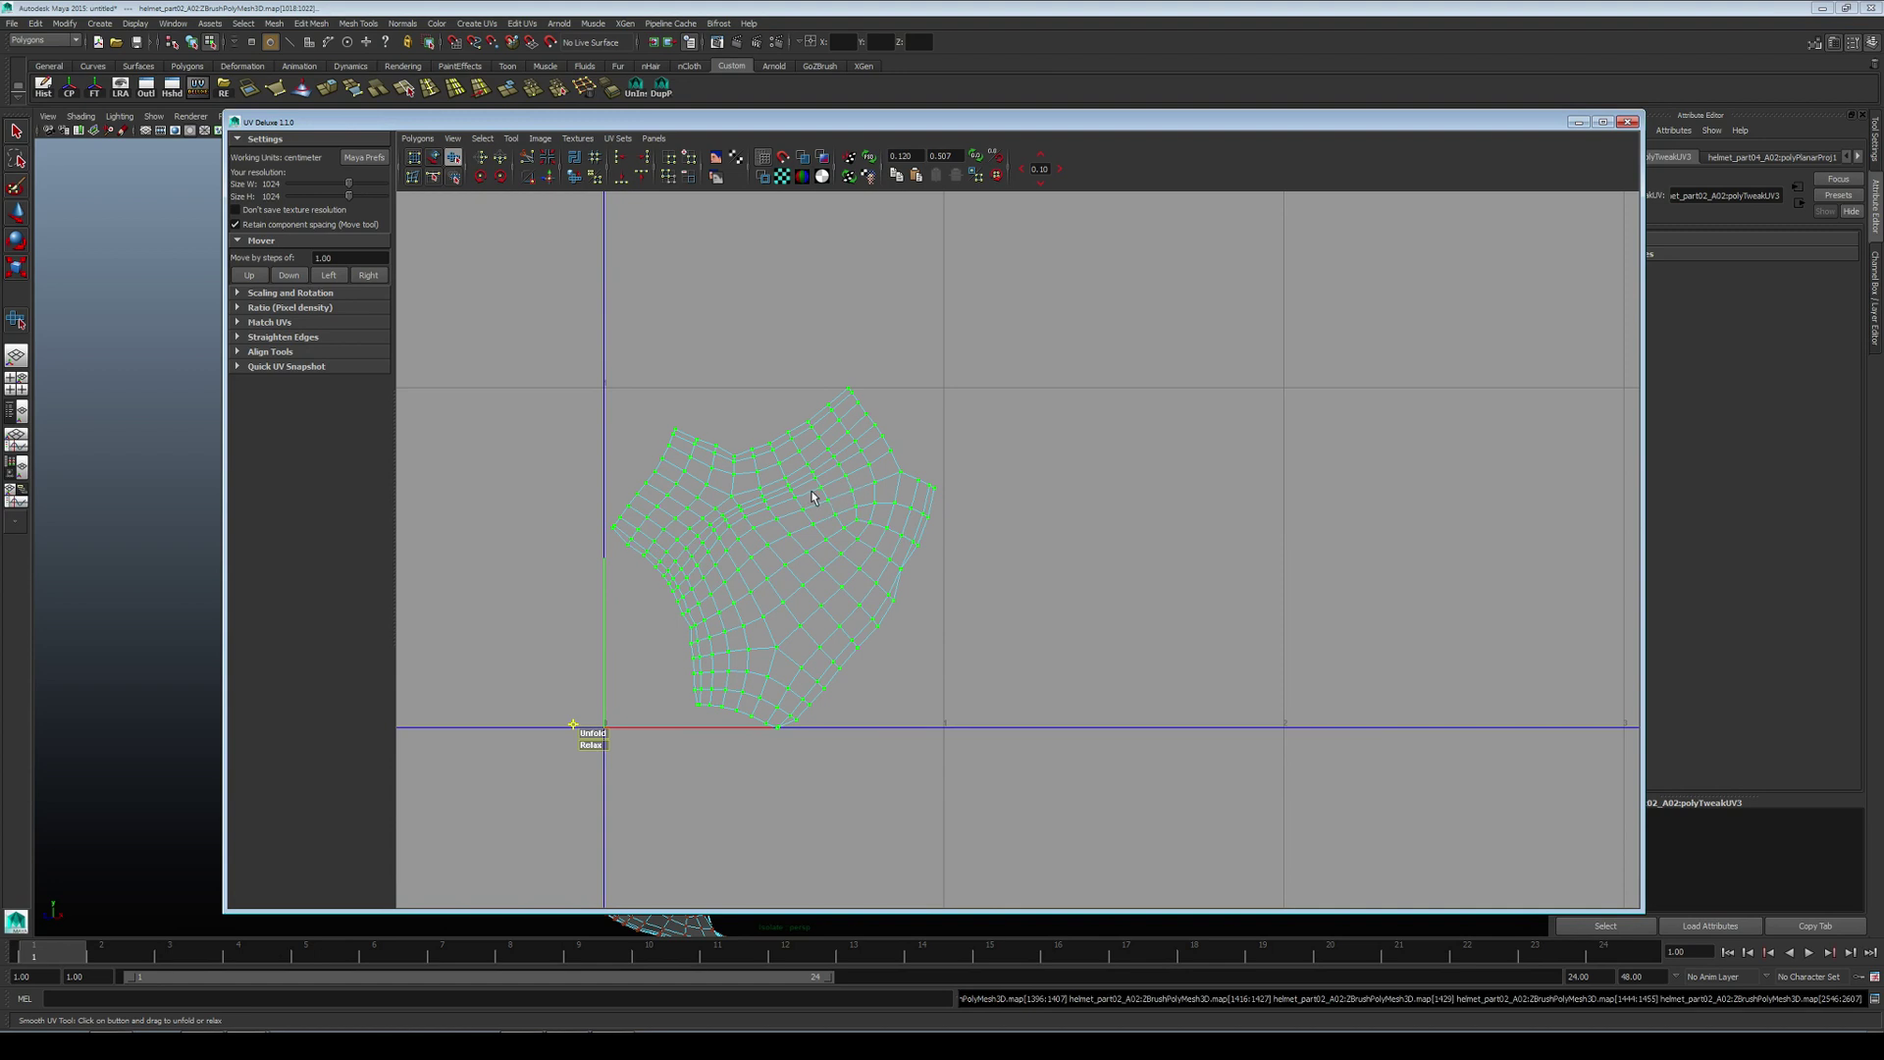
Step: Clear the UV selection, close the UV editor, and reselect the whole face guard in object mode
left_click(1233, 310)
left_click(1629, 122)
left_click_drag(839, 534, 944, 520, "alt")
right_click_drag(944, 520, 912, 579, "alt")
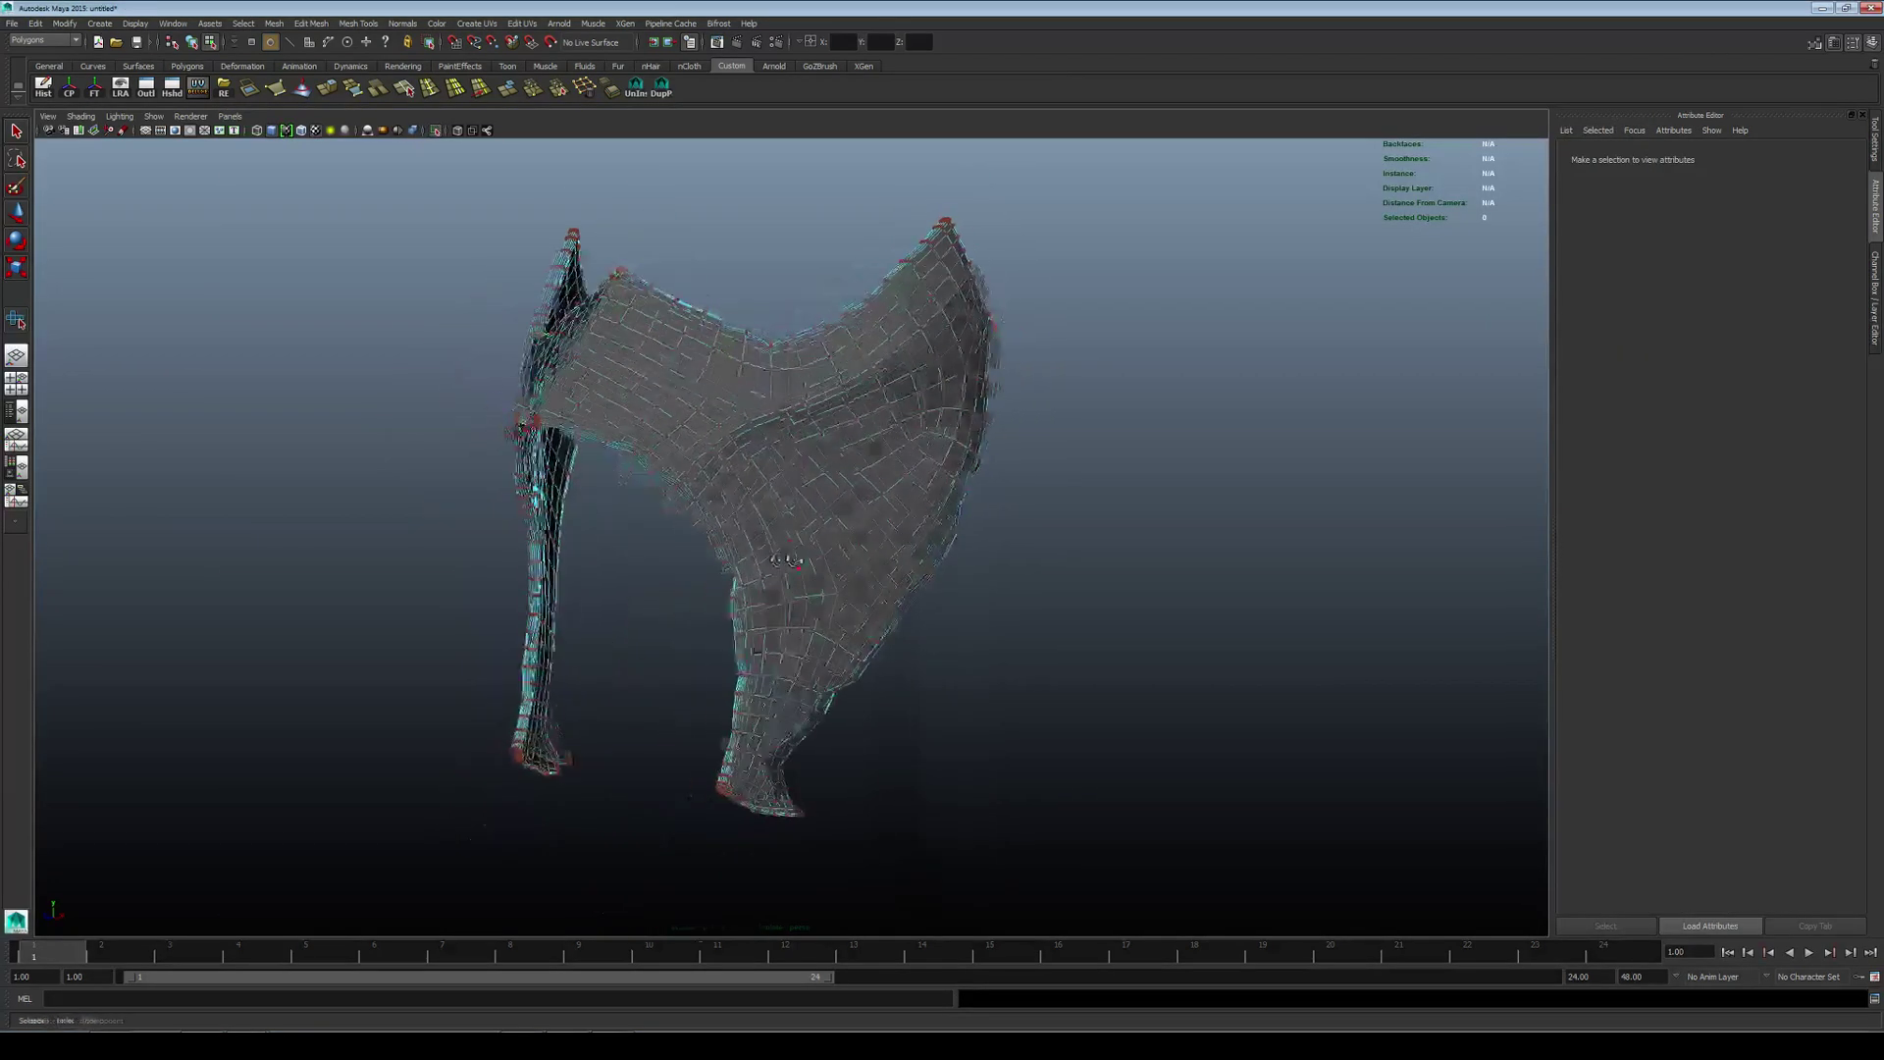
right_click_drag(837, 500, 897, 476)
middle_click_drag(907, 522, 898, 562, "alt")
left_click(866, 523)
left_click_drag(865, 523, 785, 560, "alt")
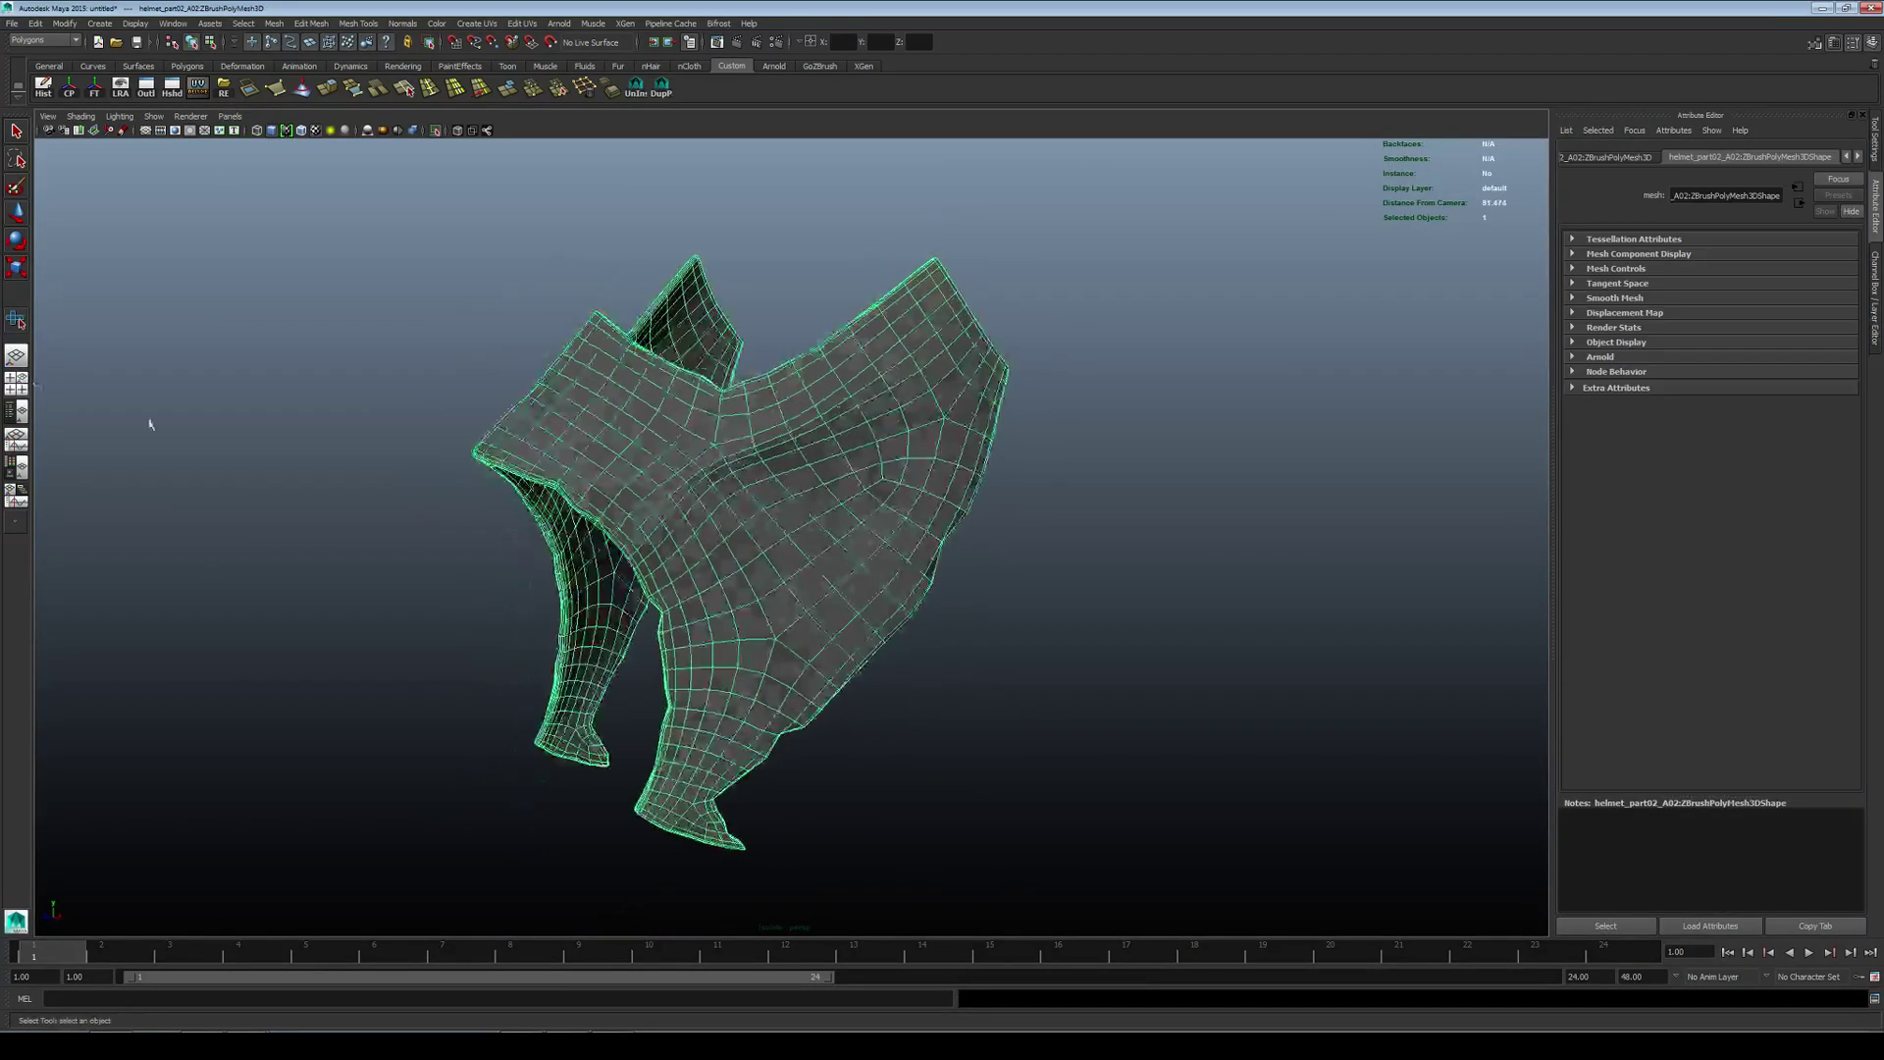
Step: Project planar UVs onto the whole face guard from the orthographic side view
left_click(16, 383)
key("space")
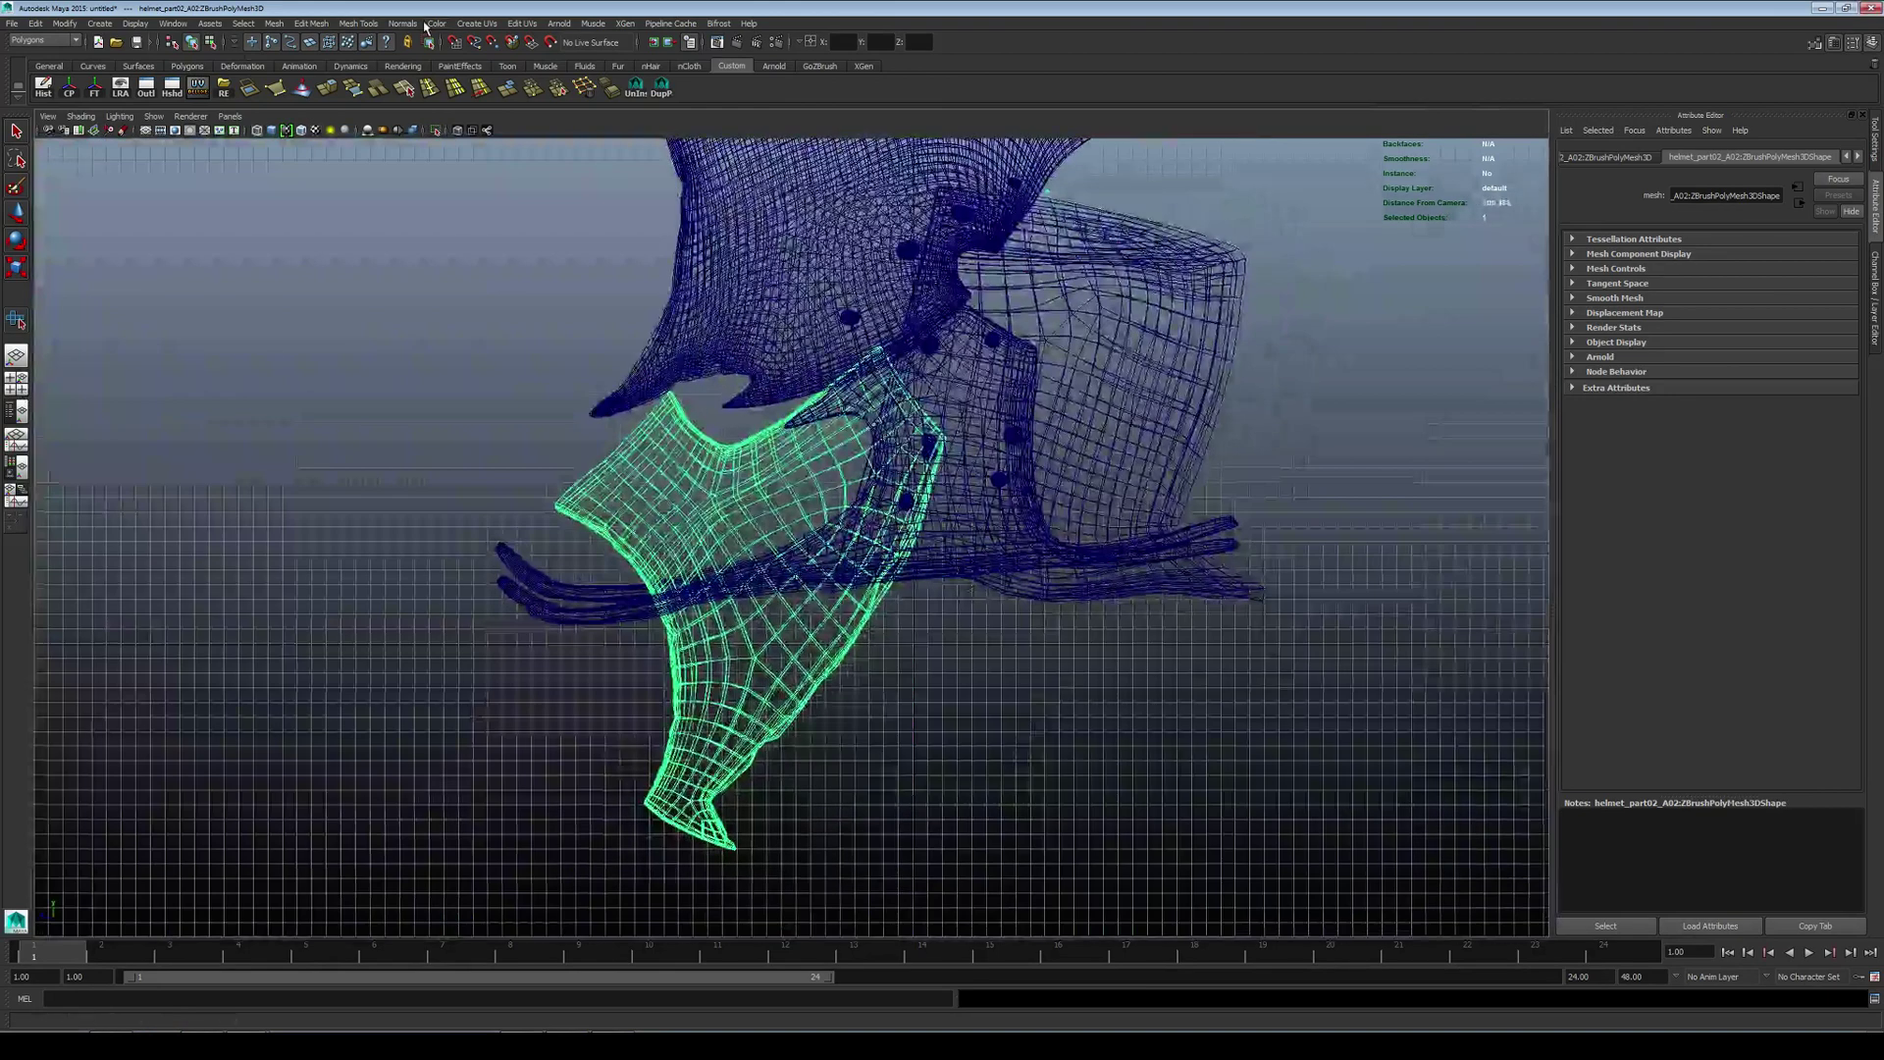
left_click(477, 22)
left_click(500, 45)
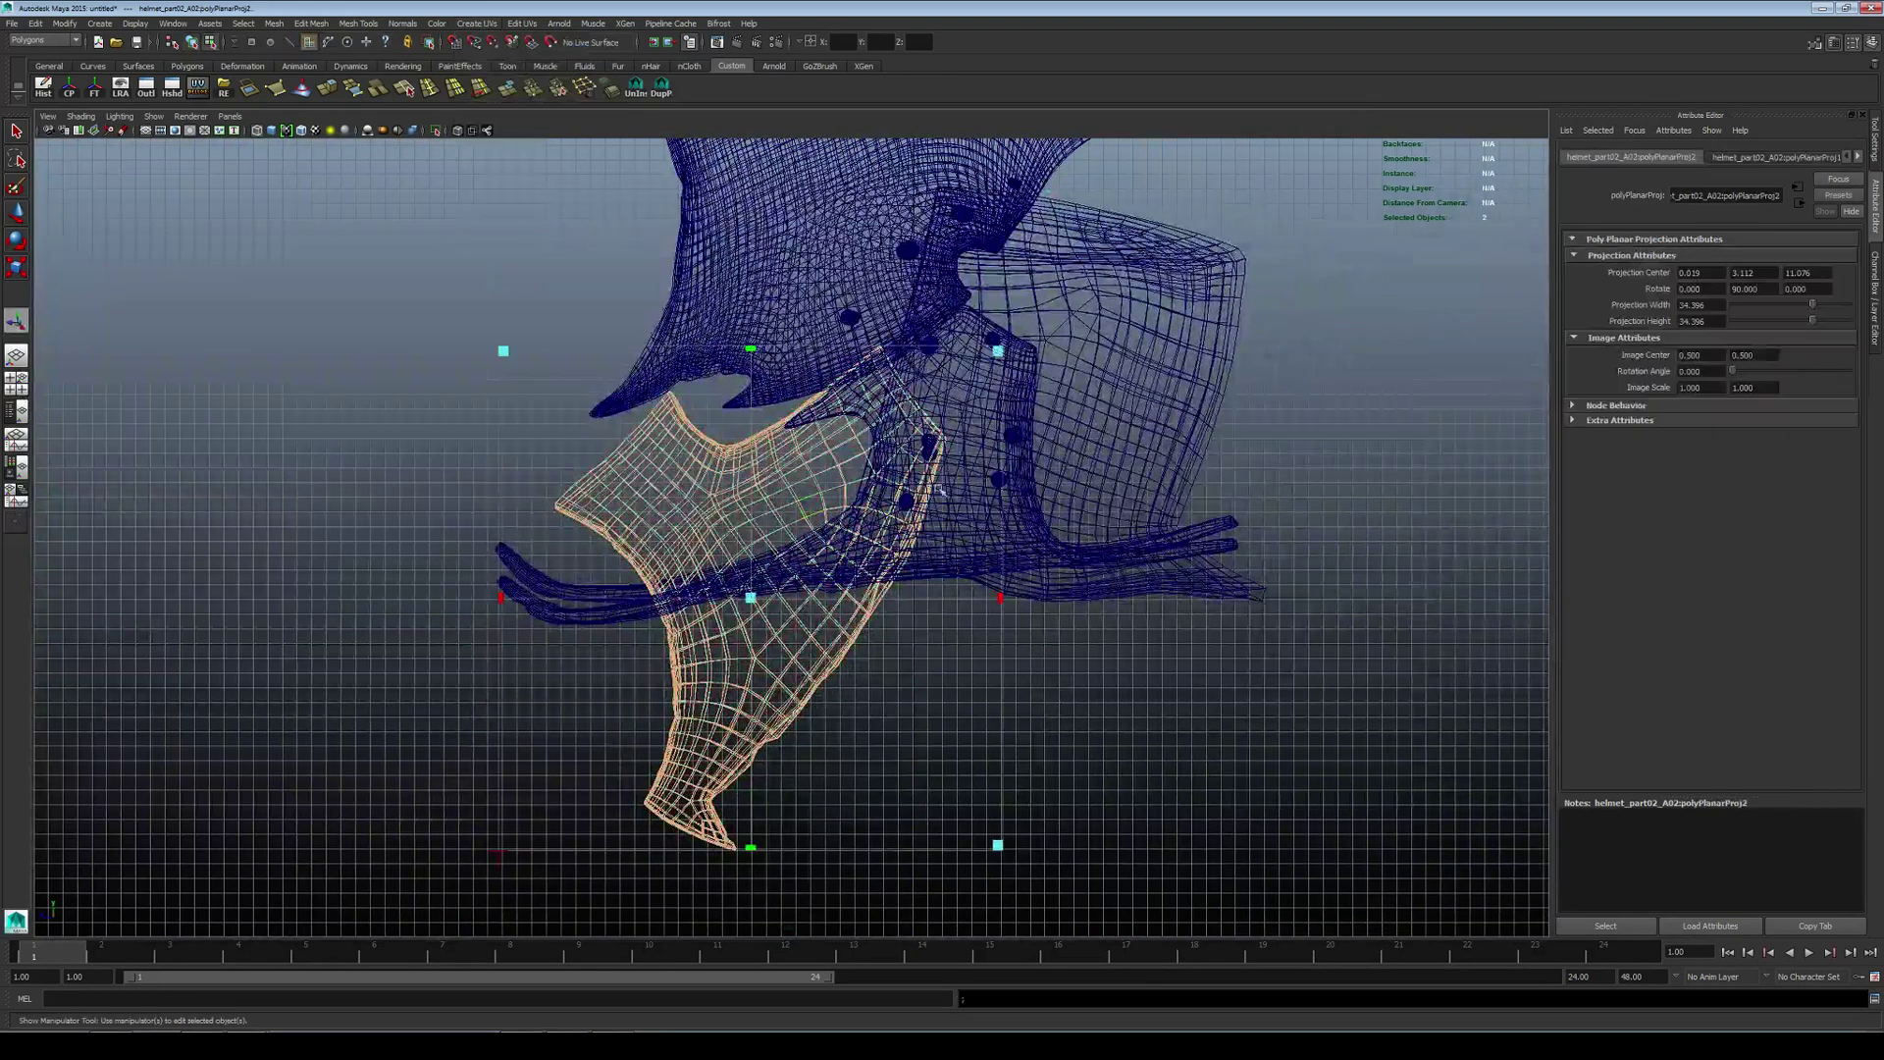
Step: Reselect the face guard in the perspective view, check its projected layout in UV Deluxe, and close the editor
left_click(16, 356)
left_click_drag(520, 471, 678, 480, "alt")
key("F8")
left_click(869, 458)
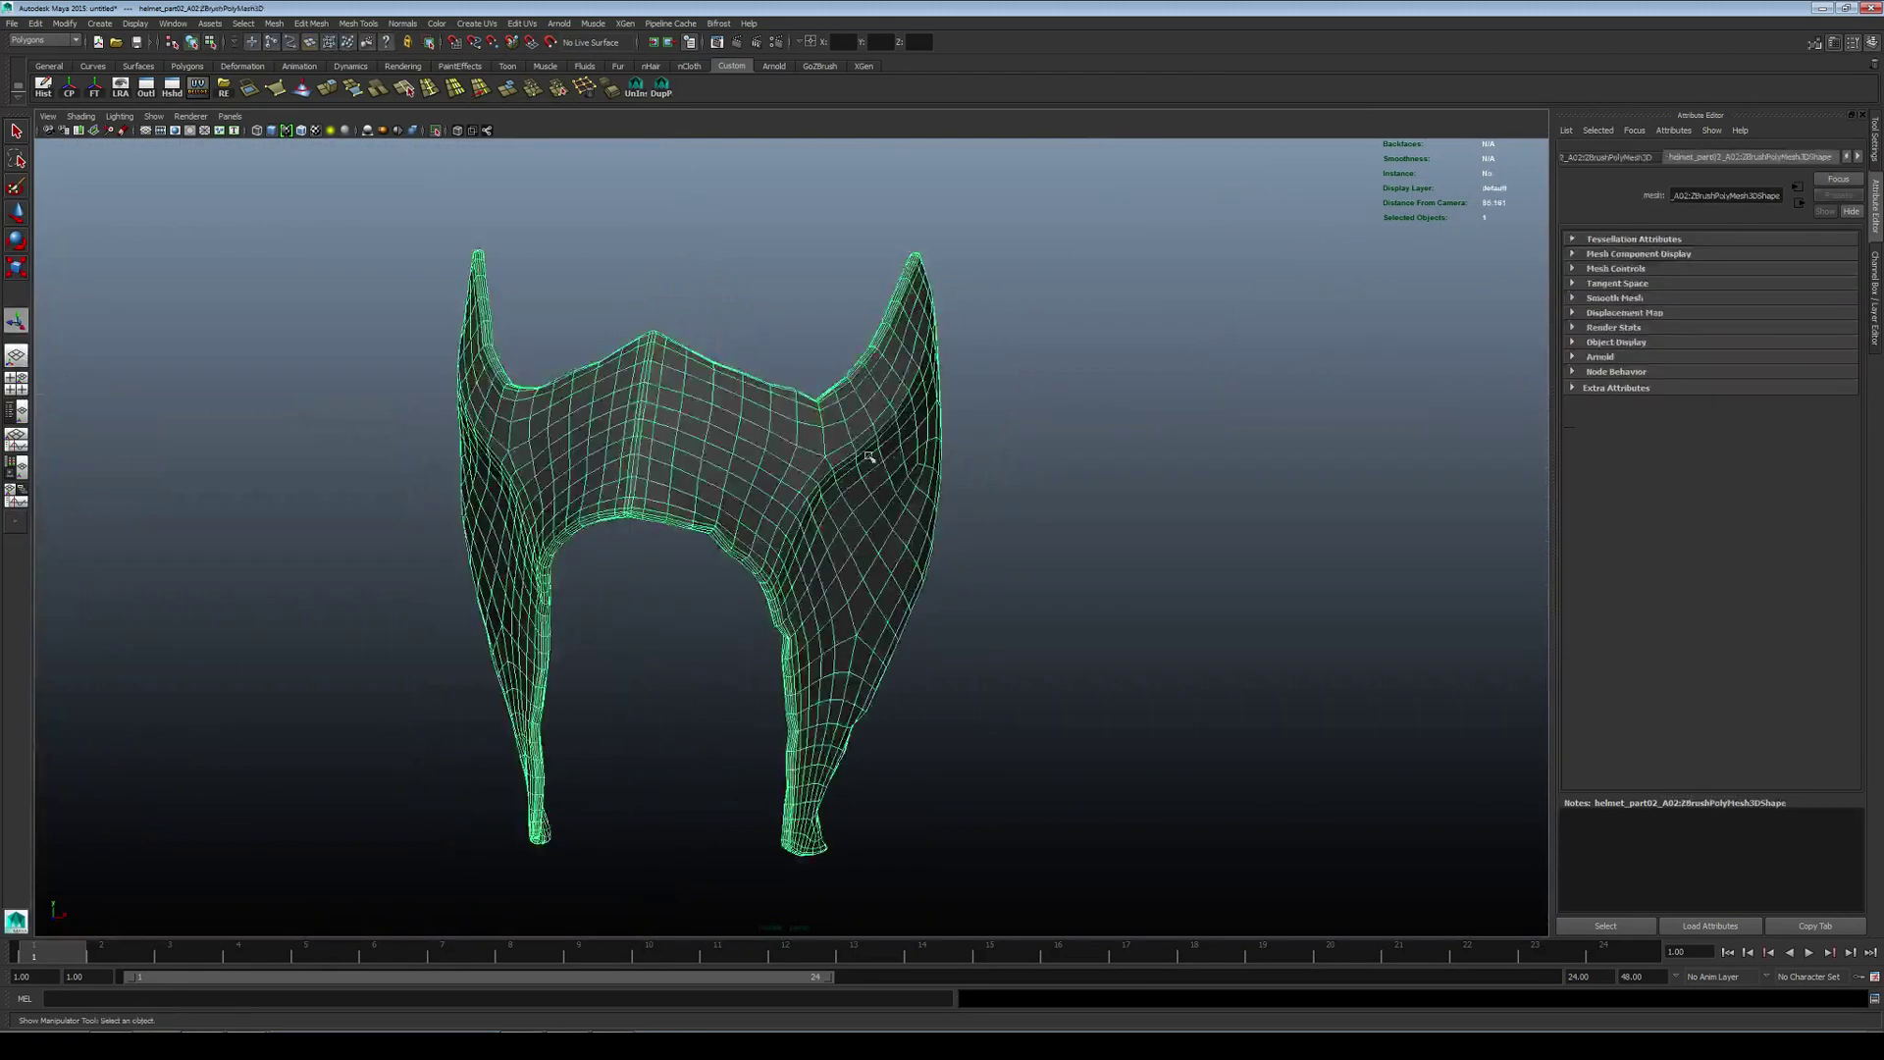
left_click_drag(870, 457, 716, 432, "alt")
left_click(198, 87)
middle_click_drag(843, 600, 906, 610, "alt")
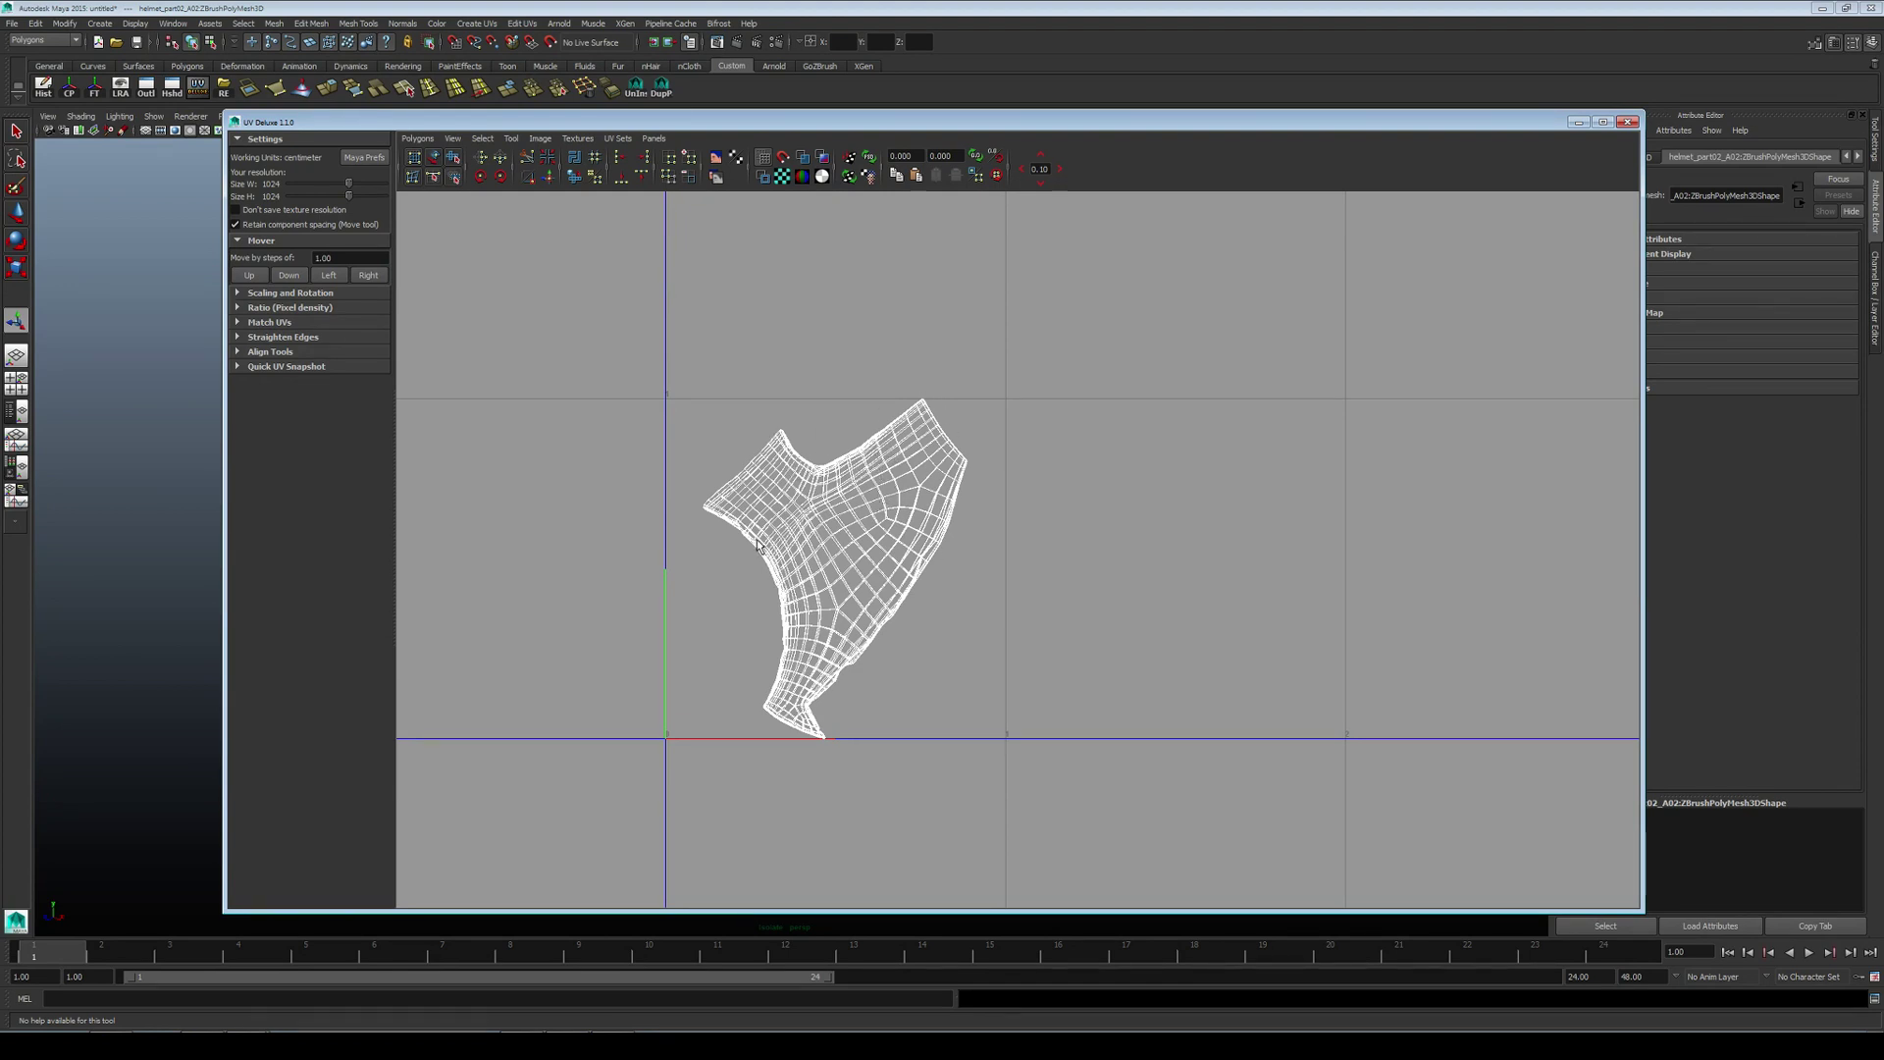
left_click(1628, 122)
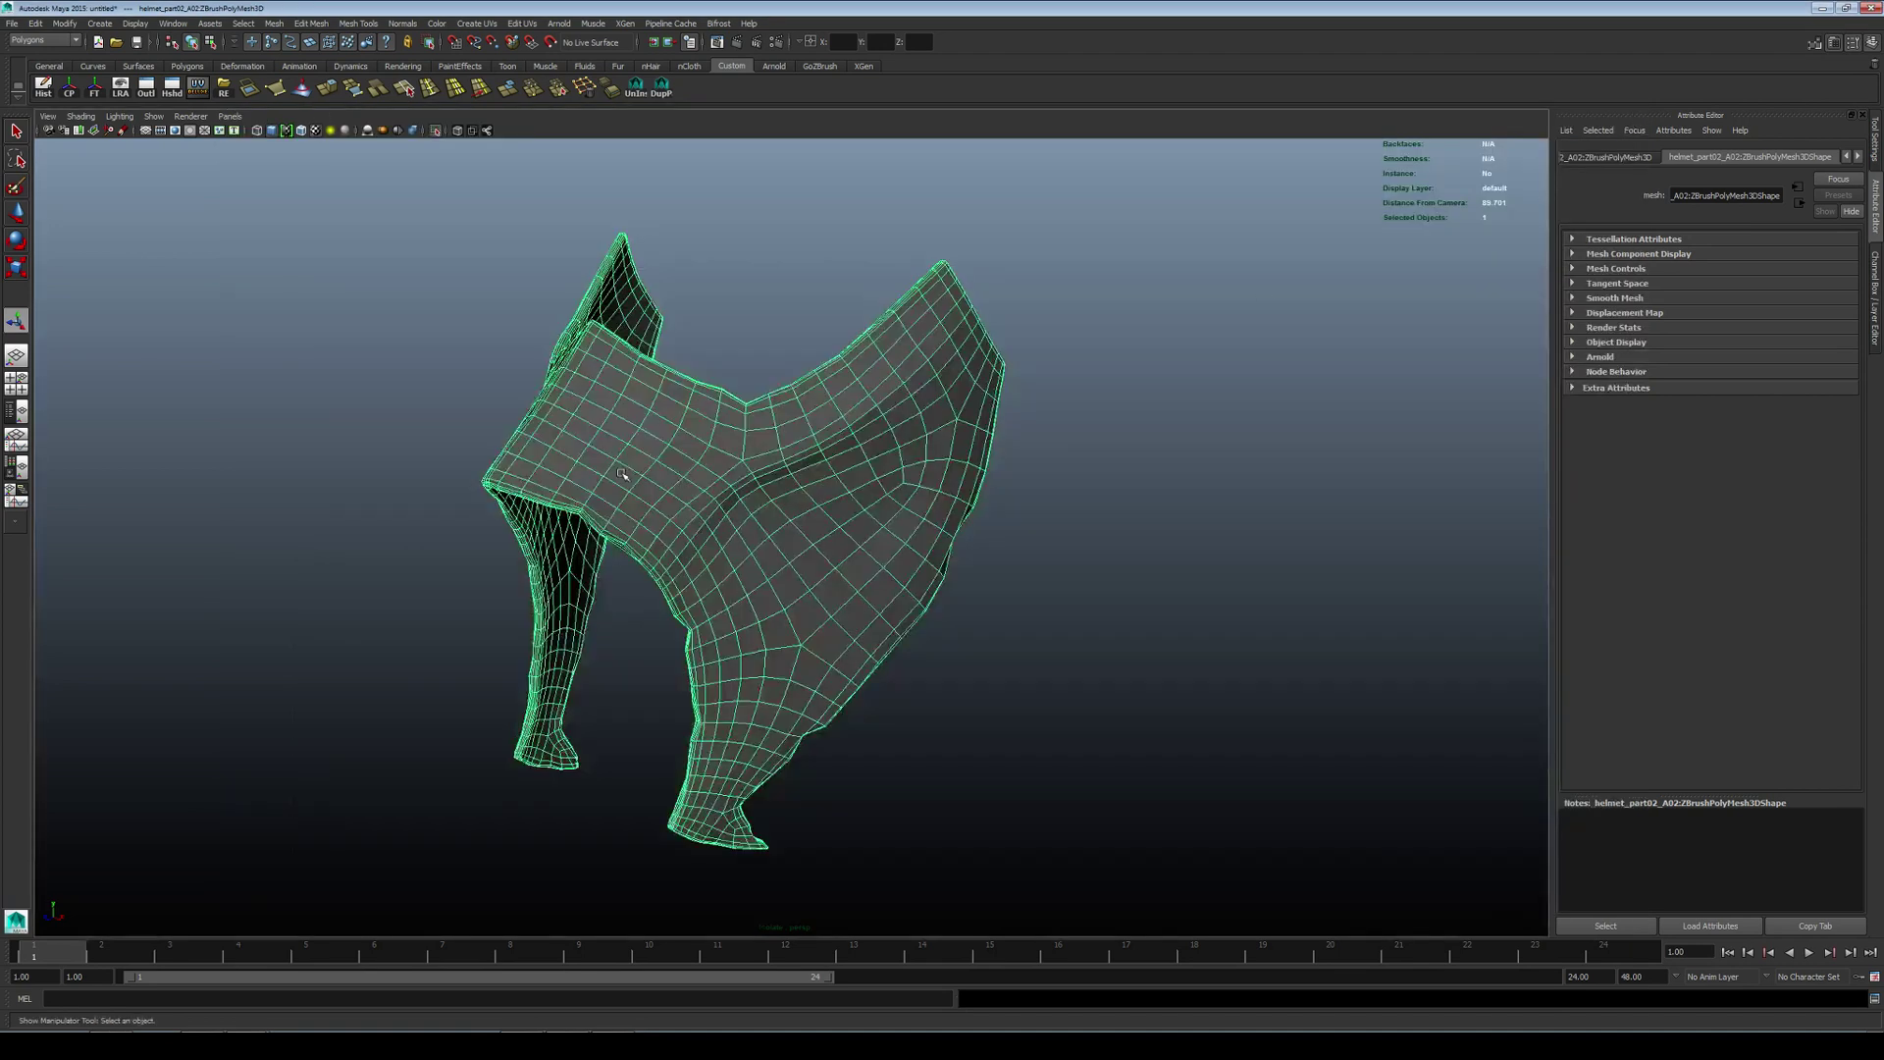
Step: Switch the face guard to edge selection mode and pick an edge near its central front ridge
left_click_drag(549, 481, 657, 427, "alt")
right_click_drag(657, 427, 701, 442, "alt")
left_click_drag(701, 442, 792, 454, "alt")
right_click_drag(792, 453, 792, 414)
right_click_drag(793, 416, 839, 424, "alt")
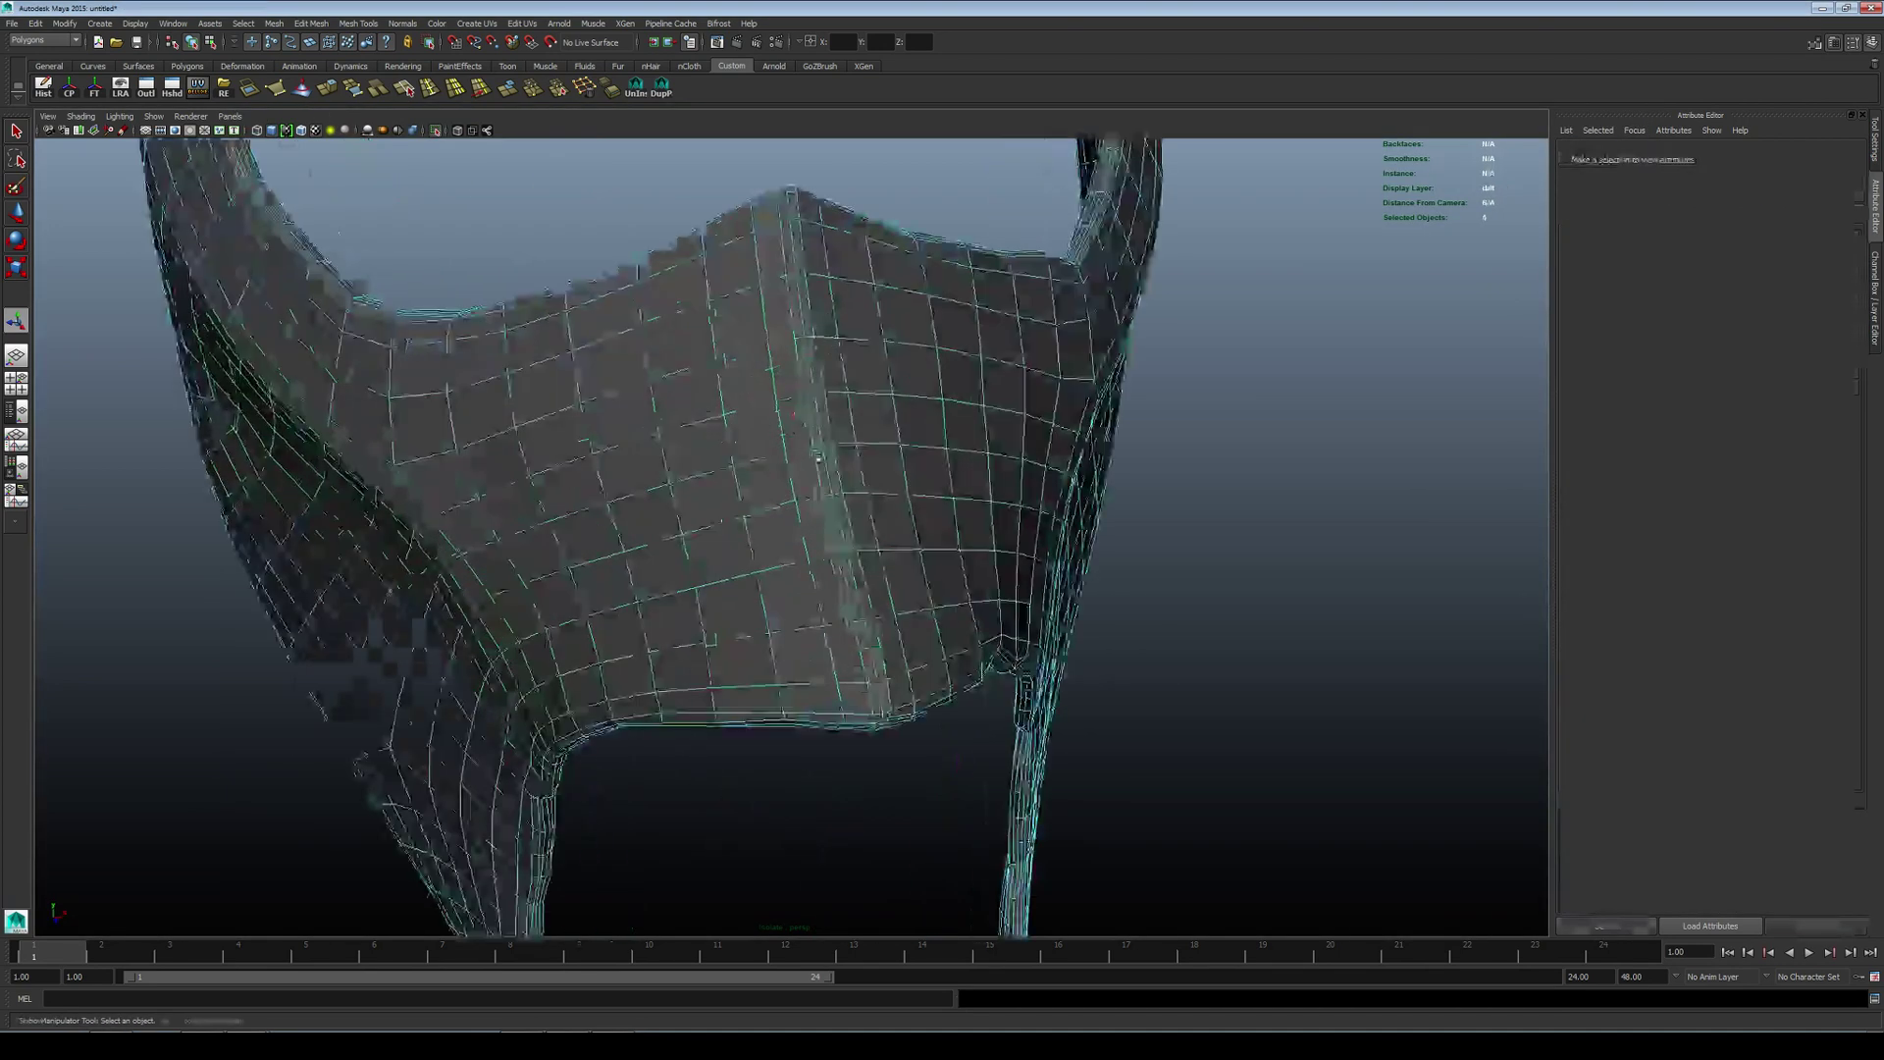
left_click_drag(839, 424, 781, 461, "alt")
left_click(748, 458)
Step: Examine the face guard's thin upper rim and the inner border along its cheek pieces
right_click_drag(830, 427, 800, 458, "alt")
left_click_drag(798, 457, 770, 425, "alt")
right_click_drag(769, 425, 731, 430, "alt")
left_click_drag(815, 433, 837, 500, "alt")
right_click_drag(837, 500, 878, 713, "alt")
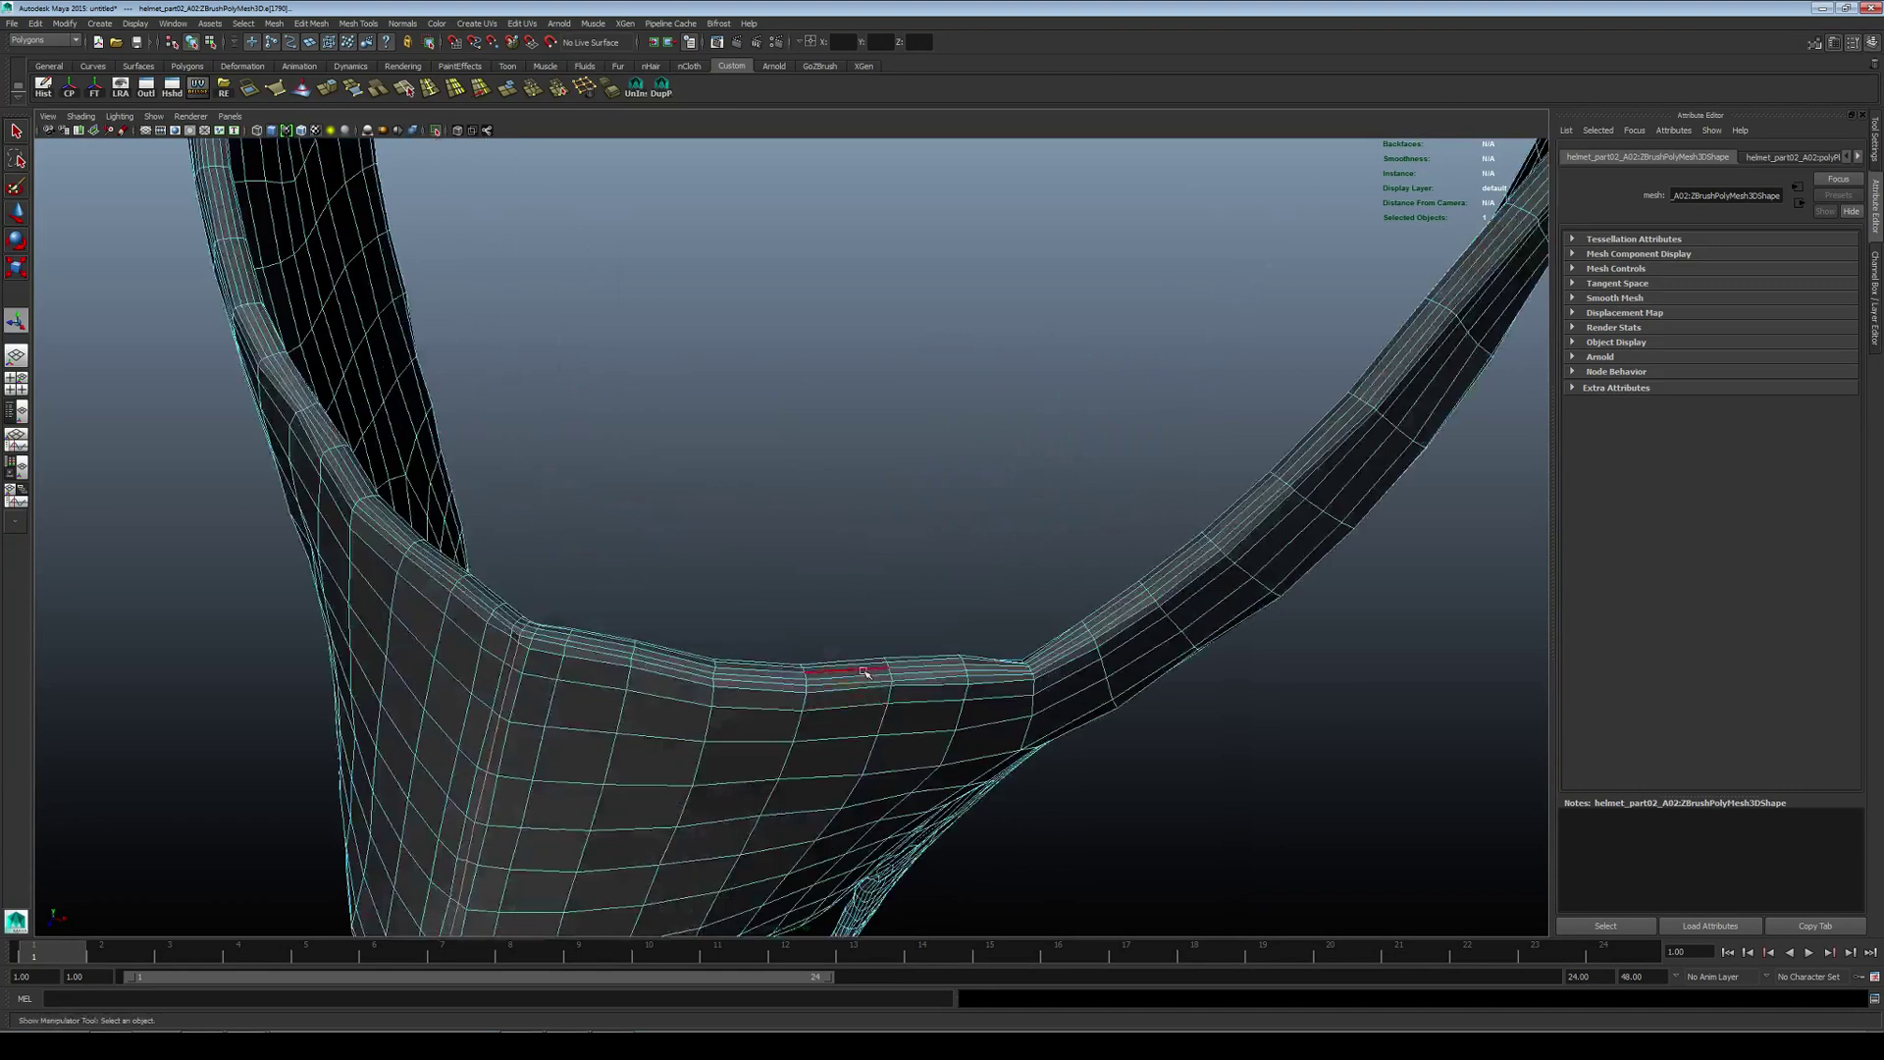
left_click_drag(854, 661, 984, 480, "alt")
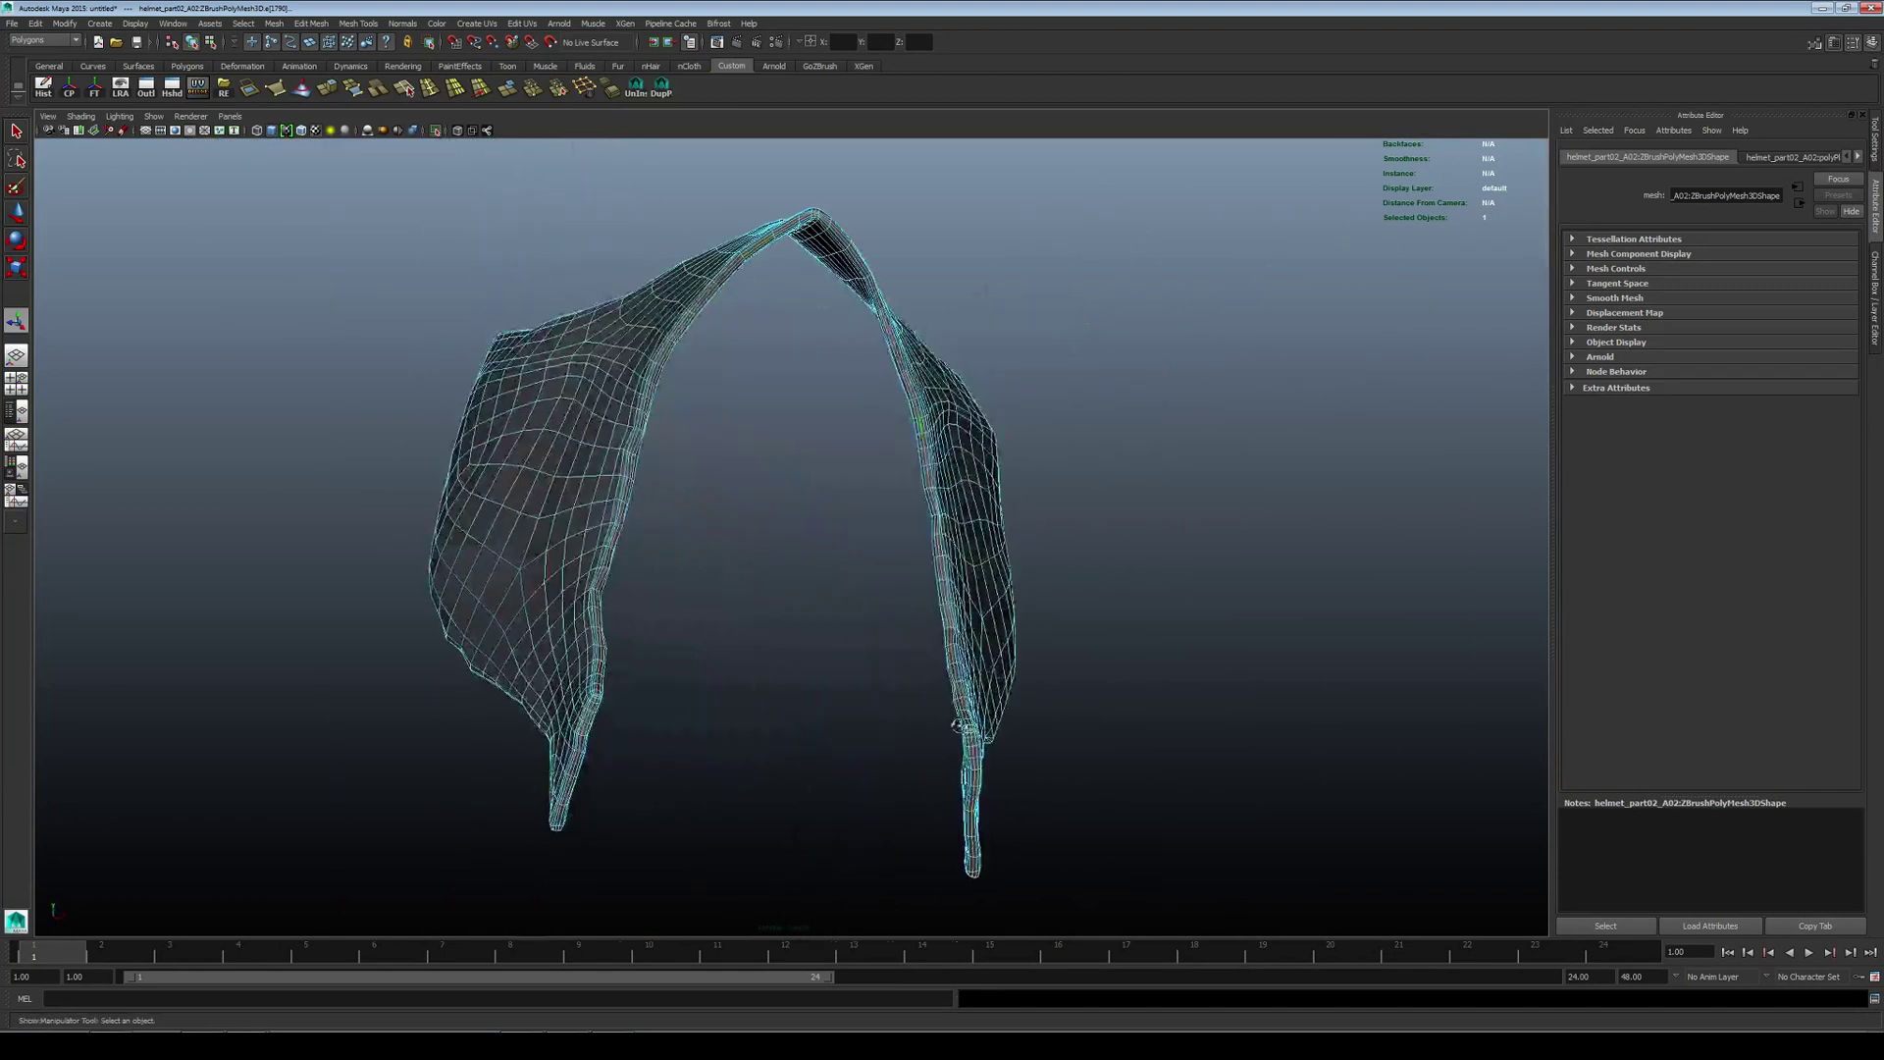
left_click_drag(499, 669, 698, 694, "alt")
left_click_drag(717, 365, 790, 505, "alt")
right_click_drag(789, 506, 716, 471, "alt")
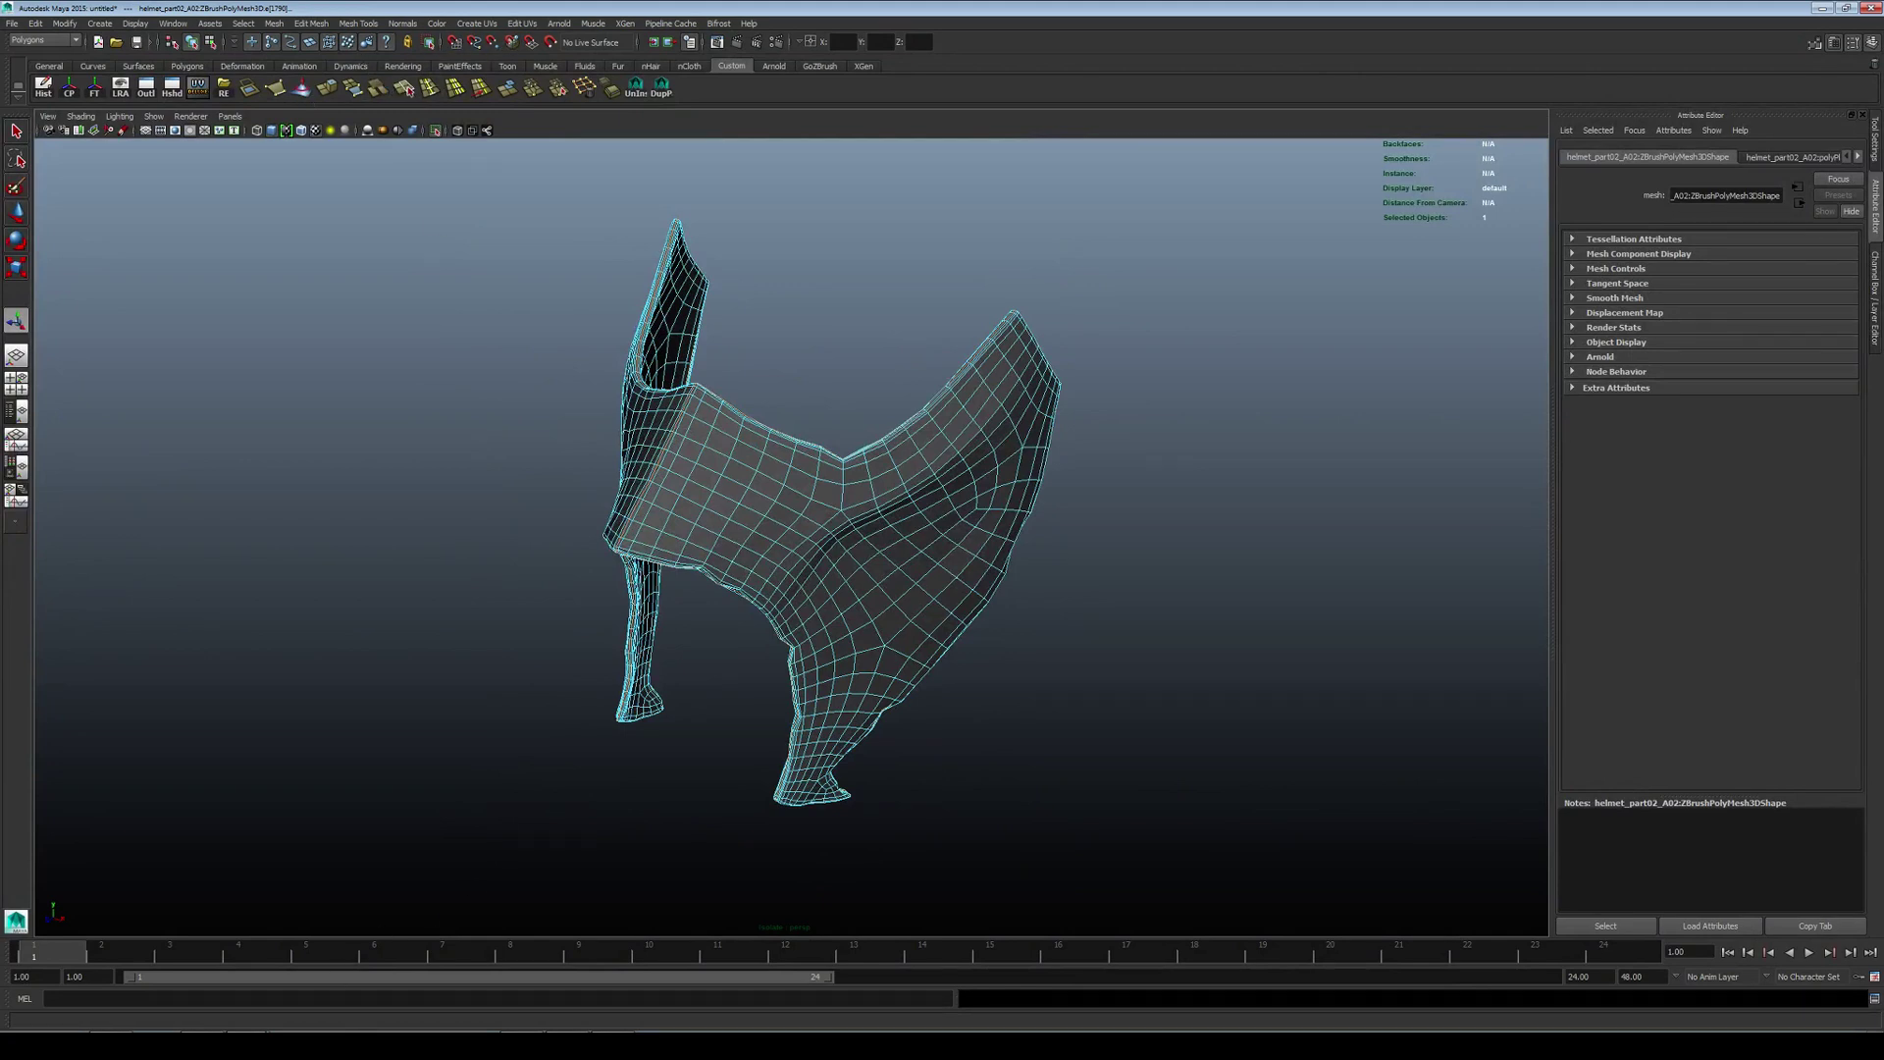
Step: Select one of the face guard's overlapping UV shells in UV Deluxe and move it well clear of the others
left_click(198, 86)
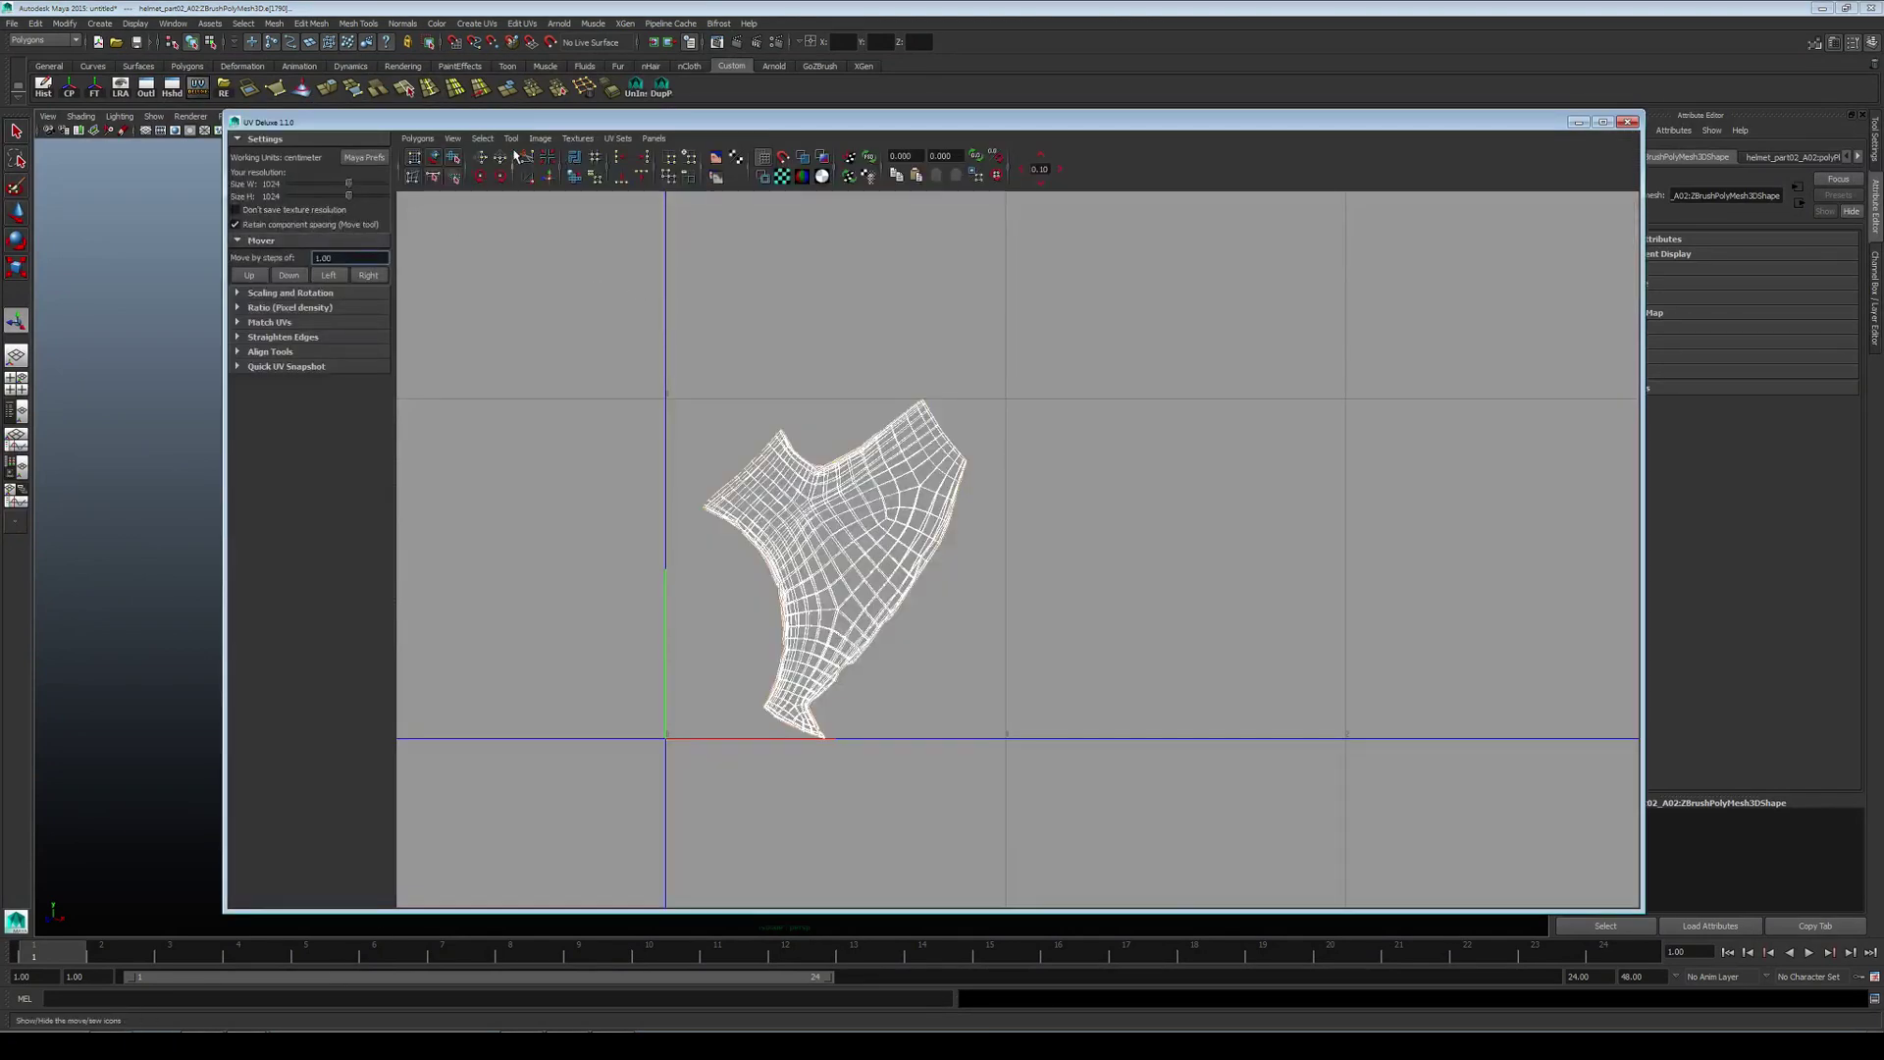
right_click_drag(822, 484, 869, 482)
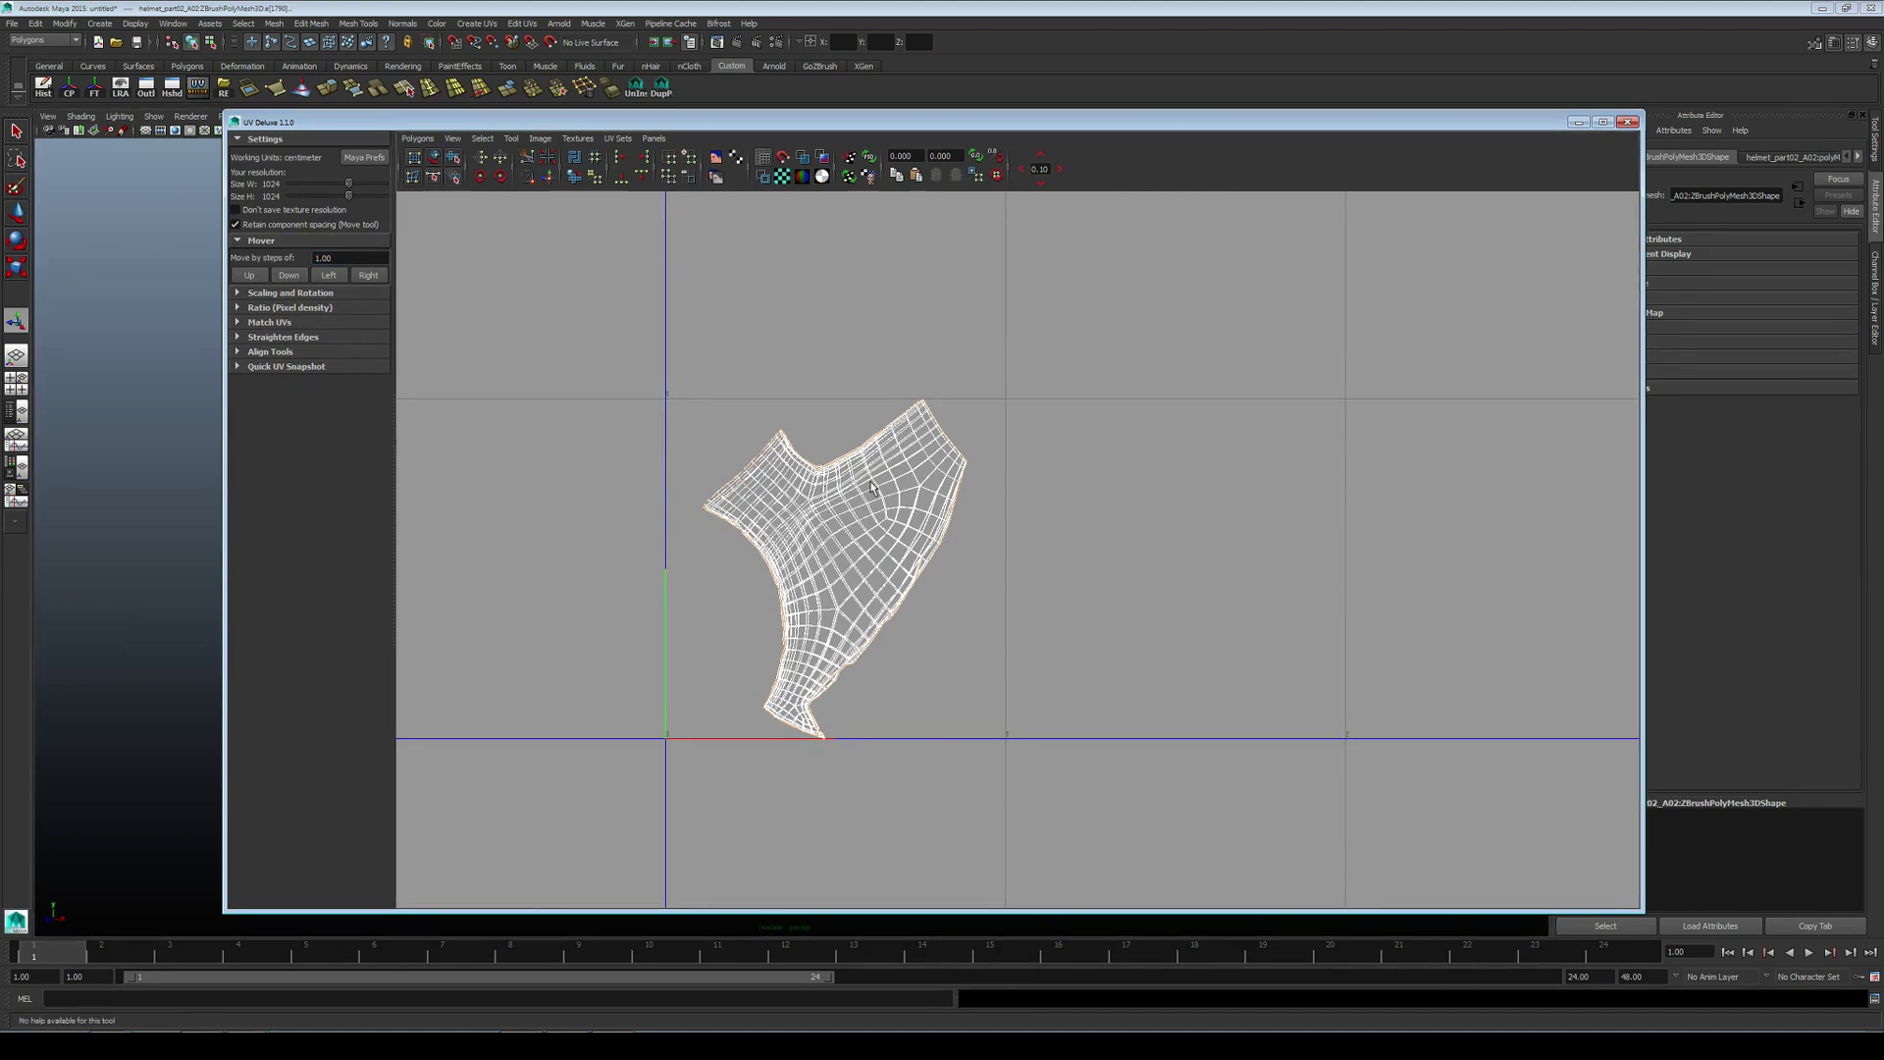
left_click(844, 487)
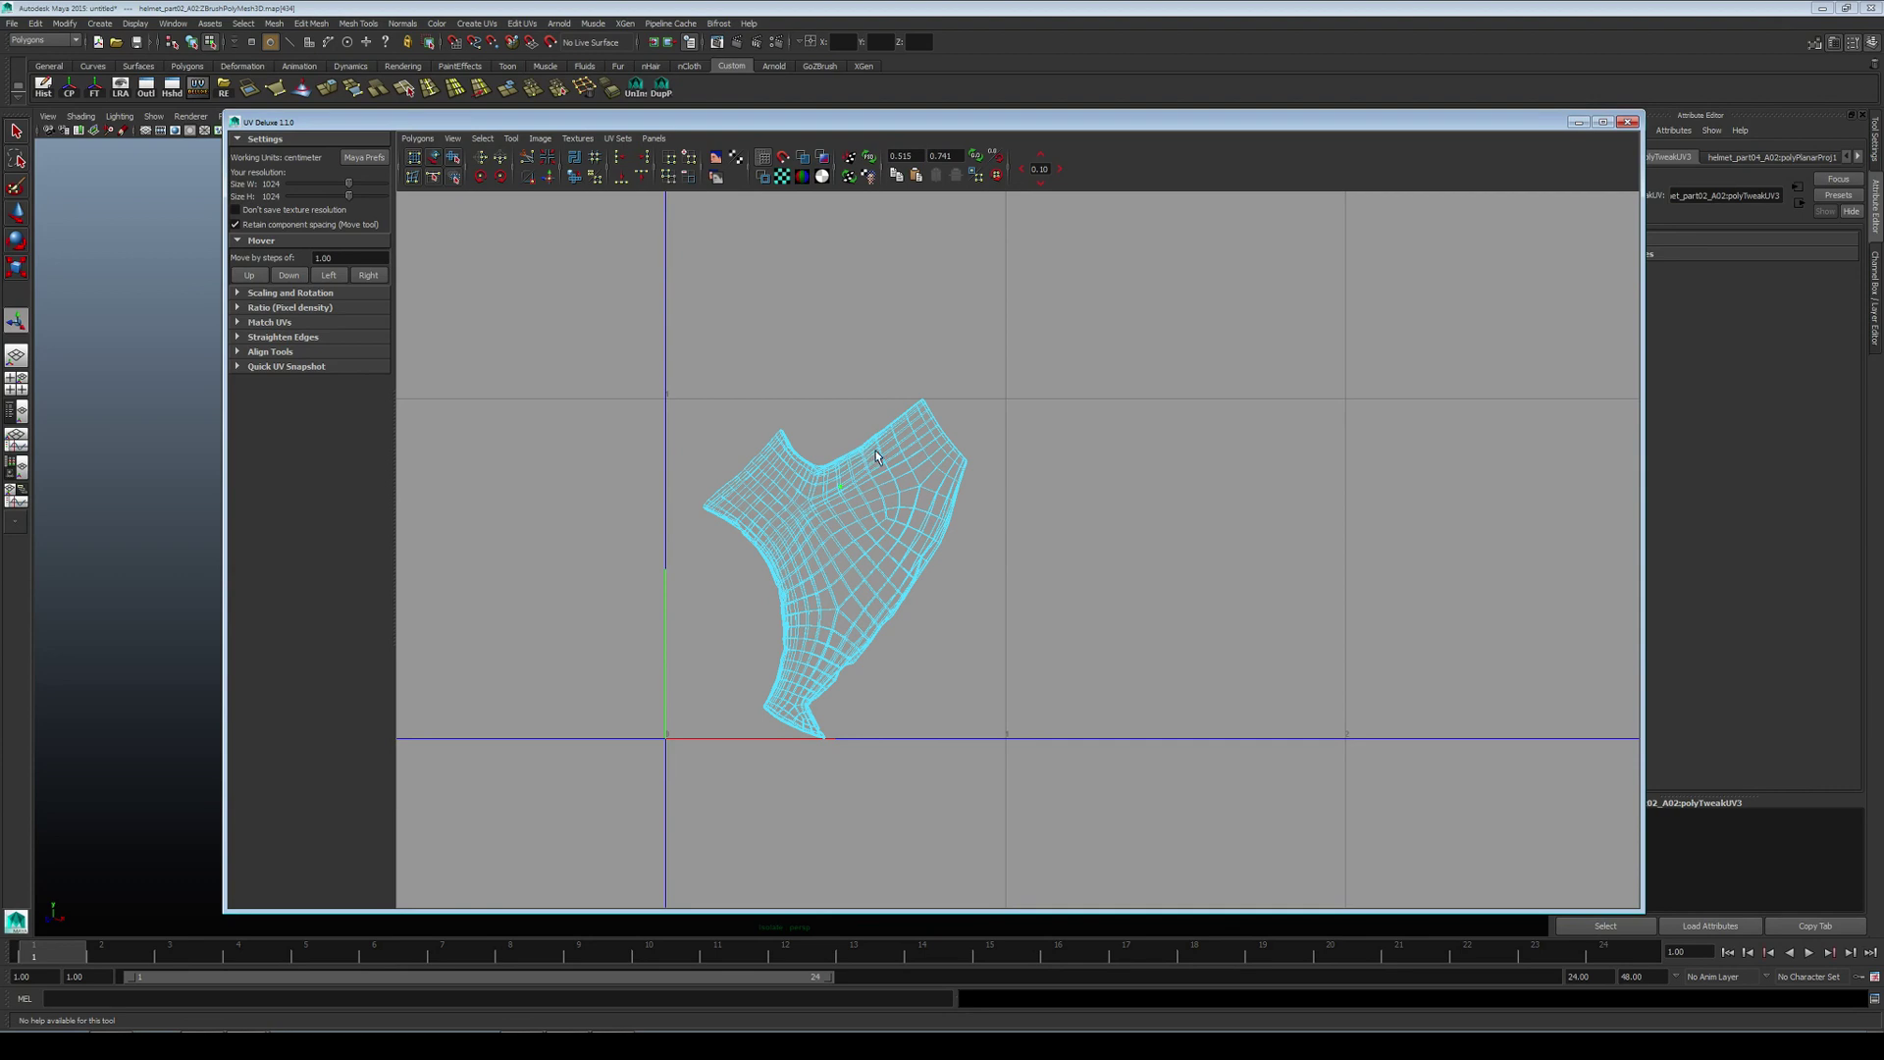
left_click(842, 496)
left_click(883, 498)
left_click(827, 500)
left_click(481, 138)
left_click(507, 188)
key("w")
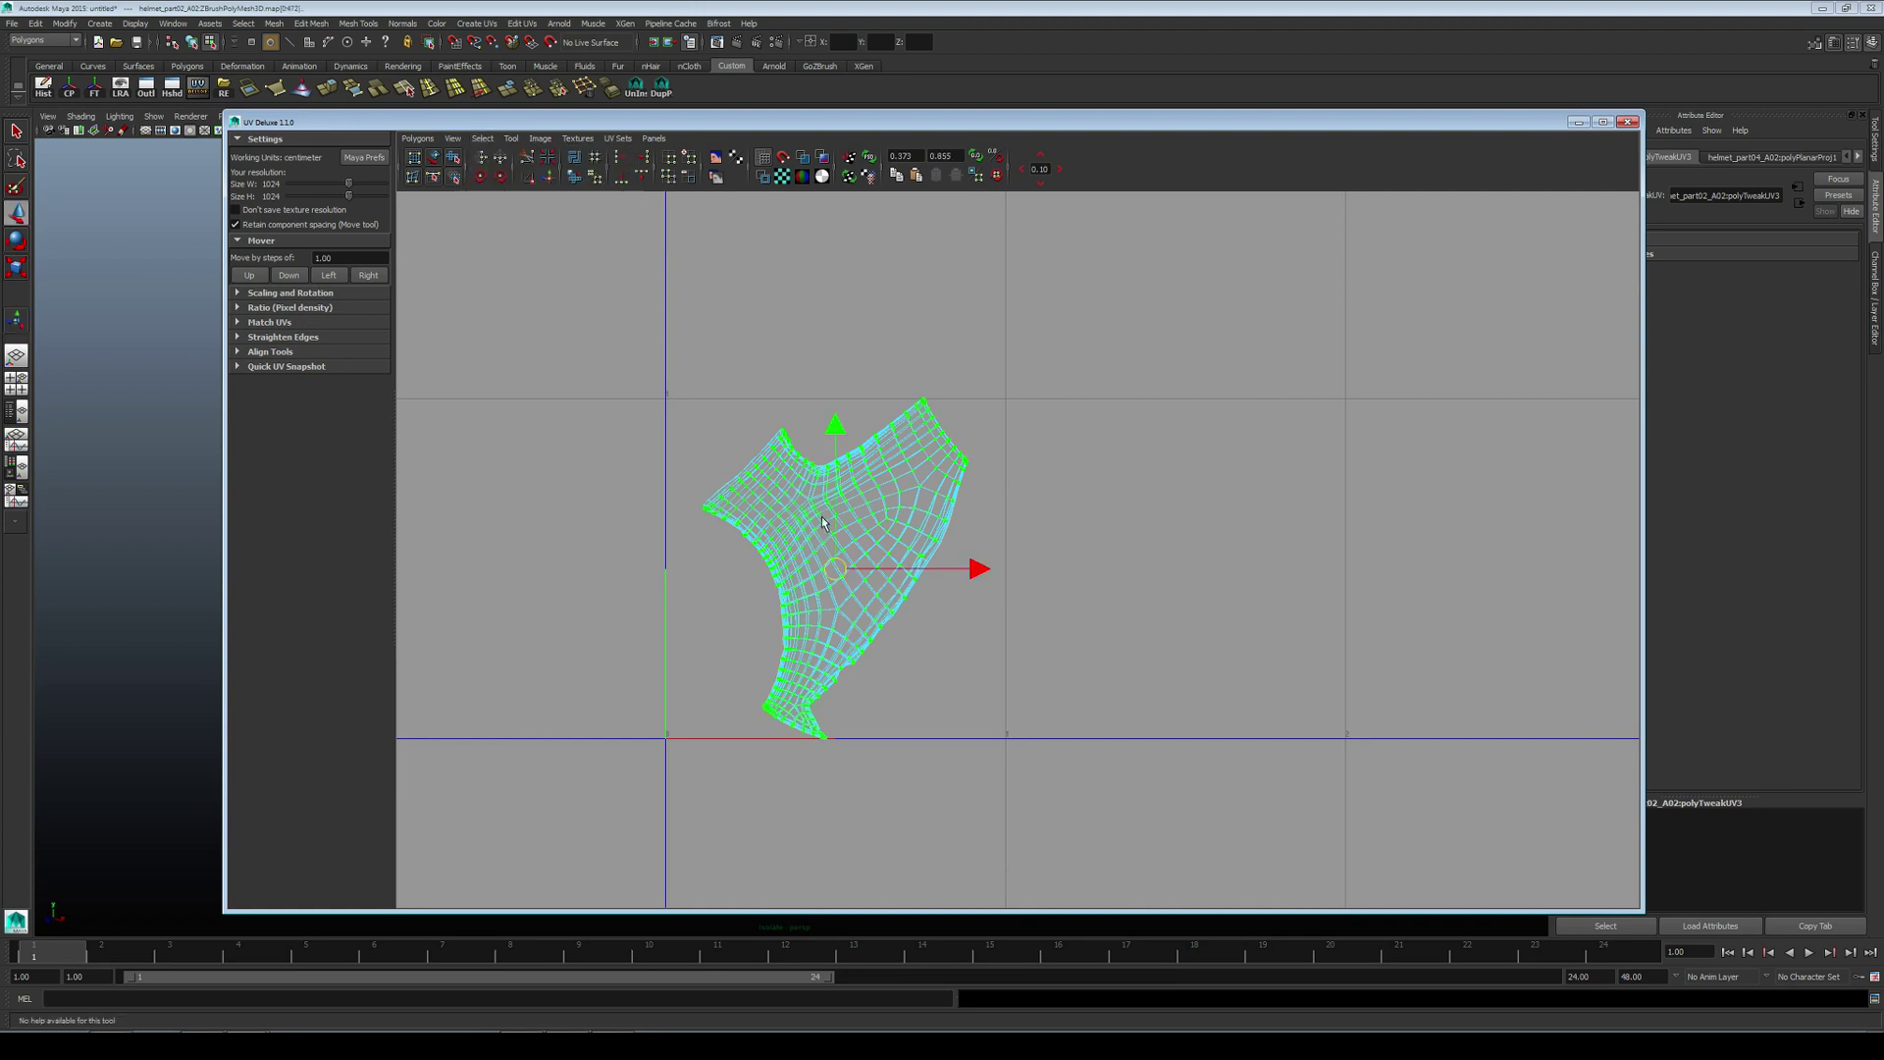
left_click_drag(837, 568, 1280, 484)
Step: Separate two more overlapping UV shells from the stack, placing one above the other outside the 0–1 UV tile
left_click(883, 520)
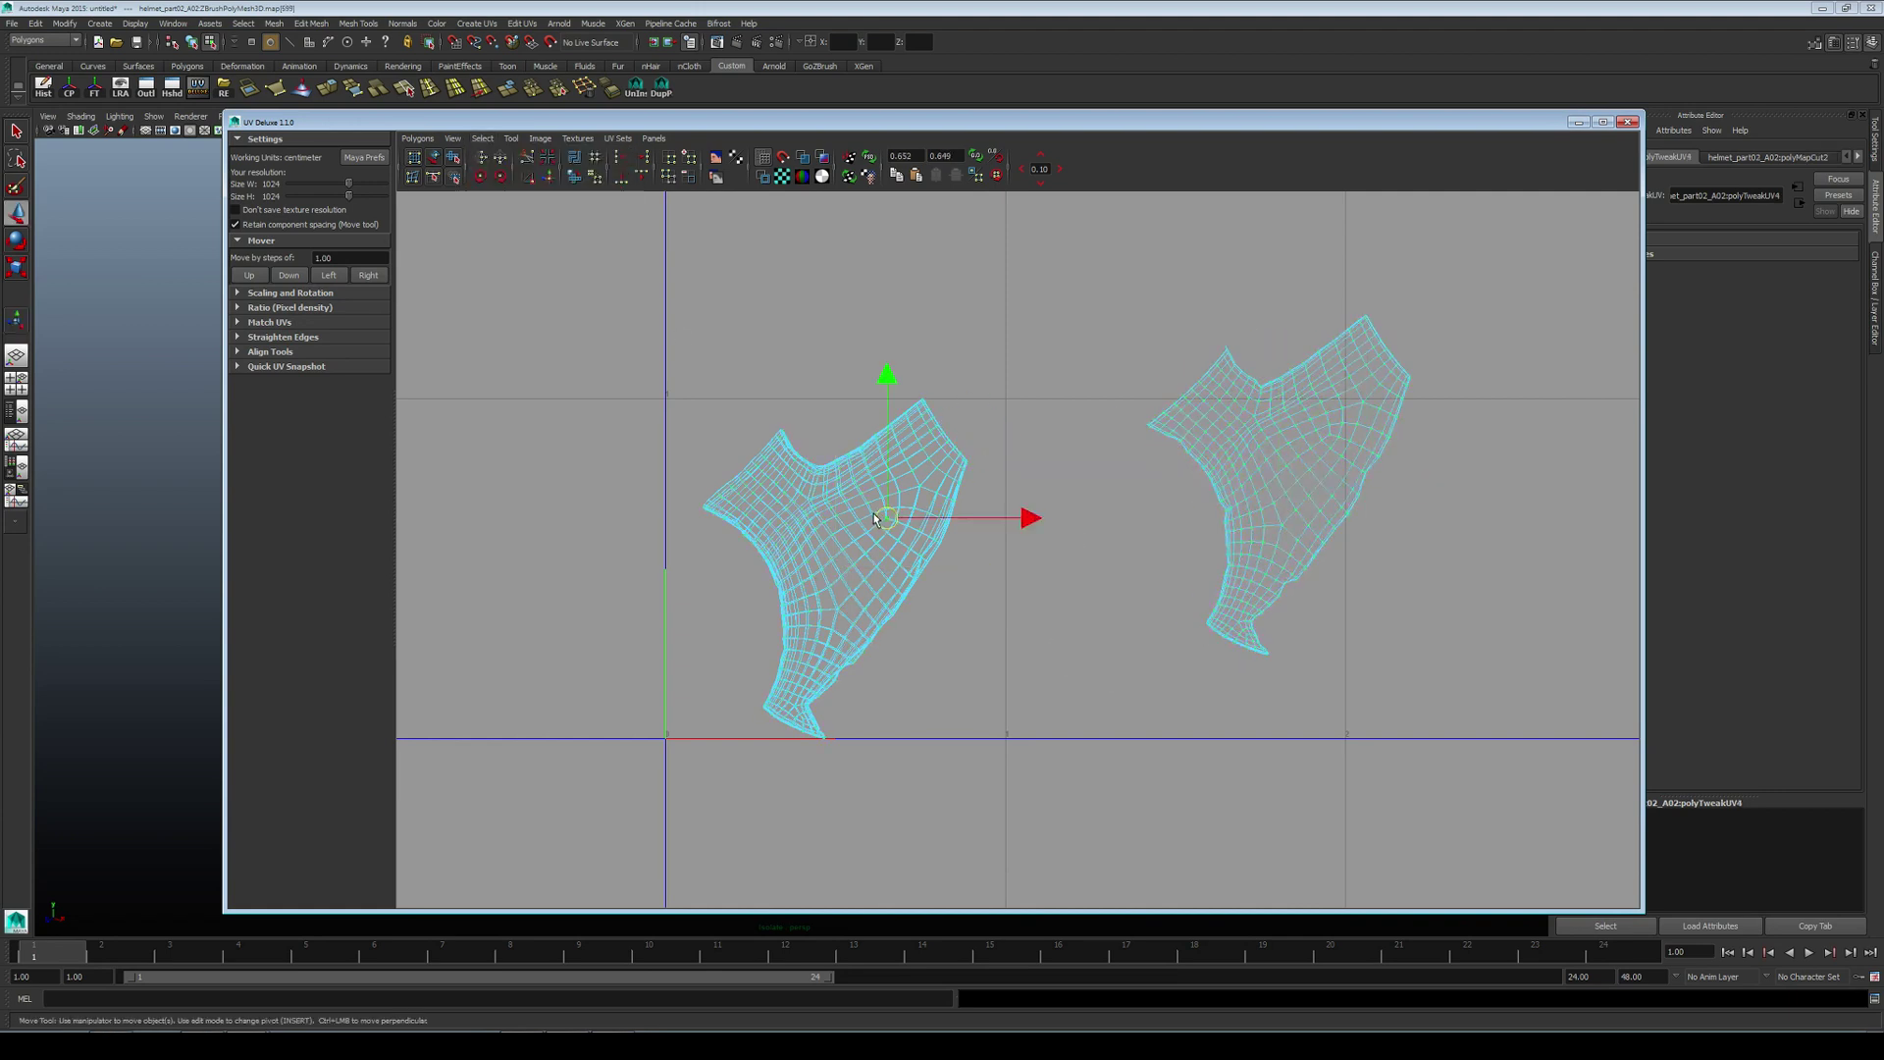
key("g")
left_click_drag(837, 567, 489, 349)
left_click(842, 552)
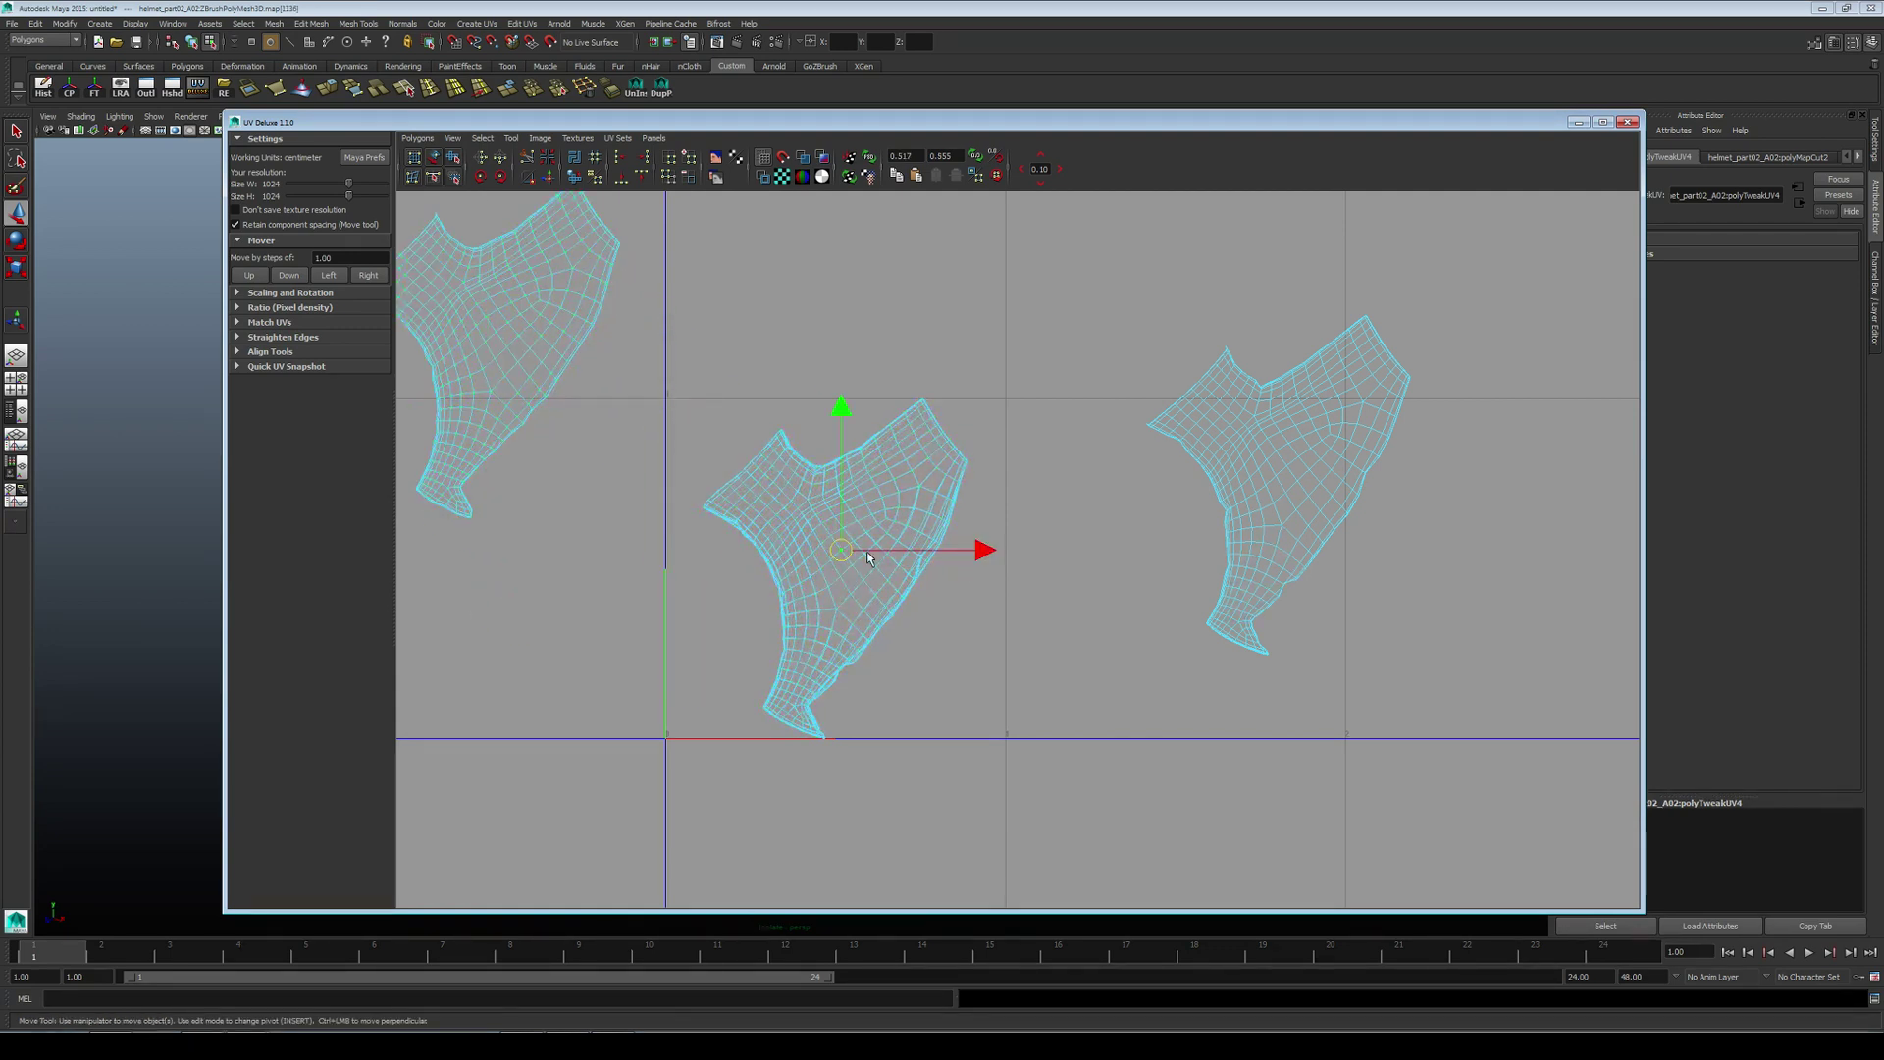
double_click(849, 555)
left_click_drag(842, 550, 530, 721)
right_click_drag(1165, 415, 1010, 407, "alt")
middle_click_drag(954, 454, 980, 478, "alt")
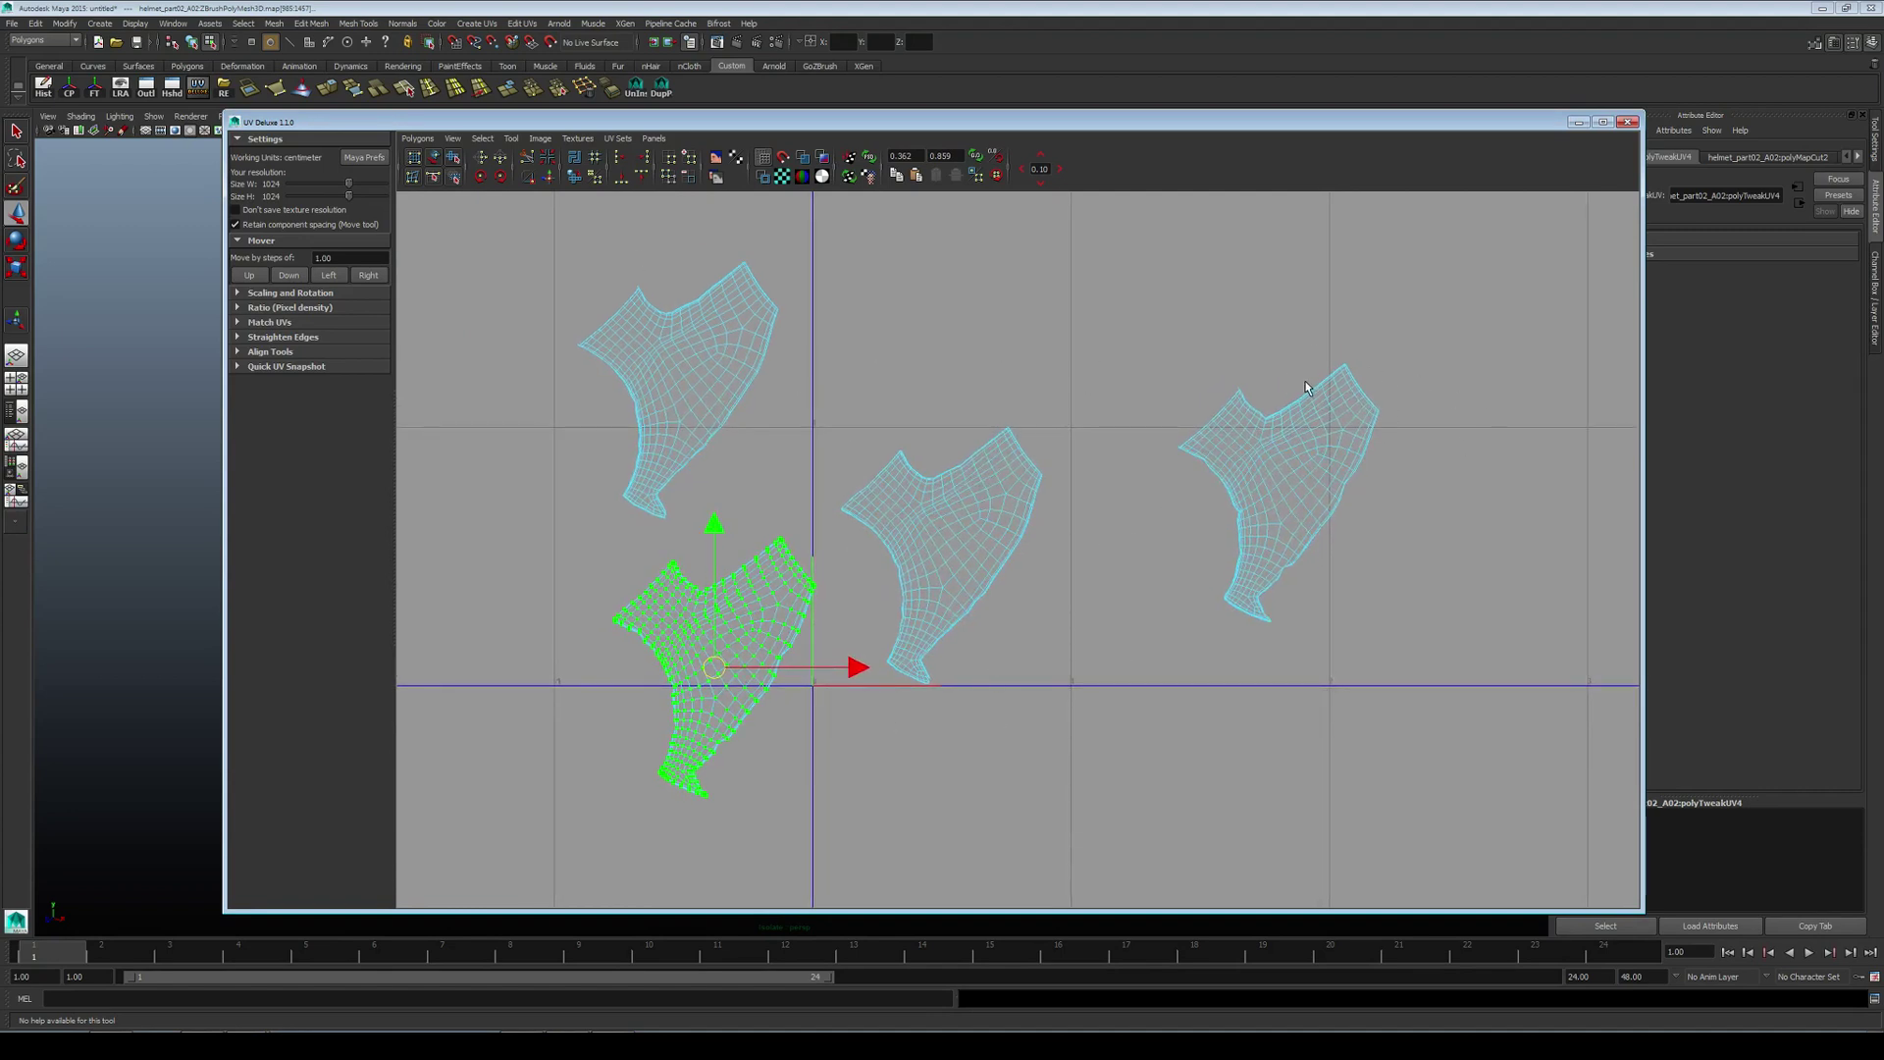
middle_click_drag(994, 382, 1005, 405, "alt")
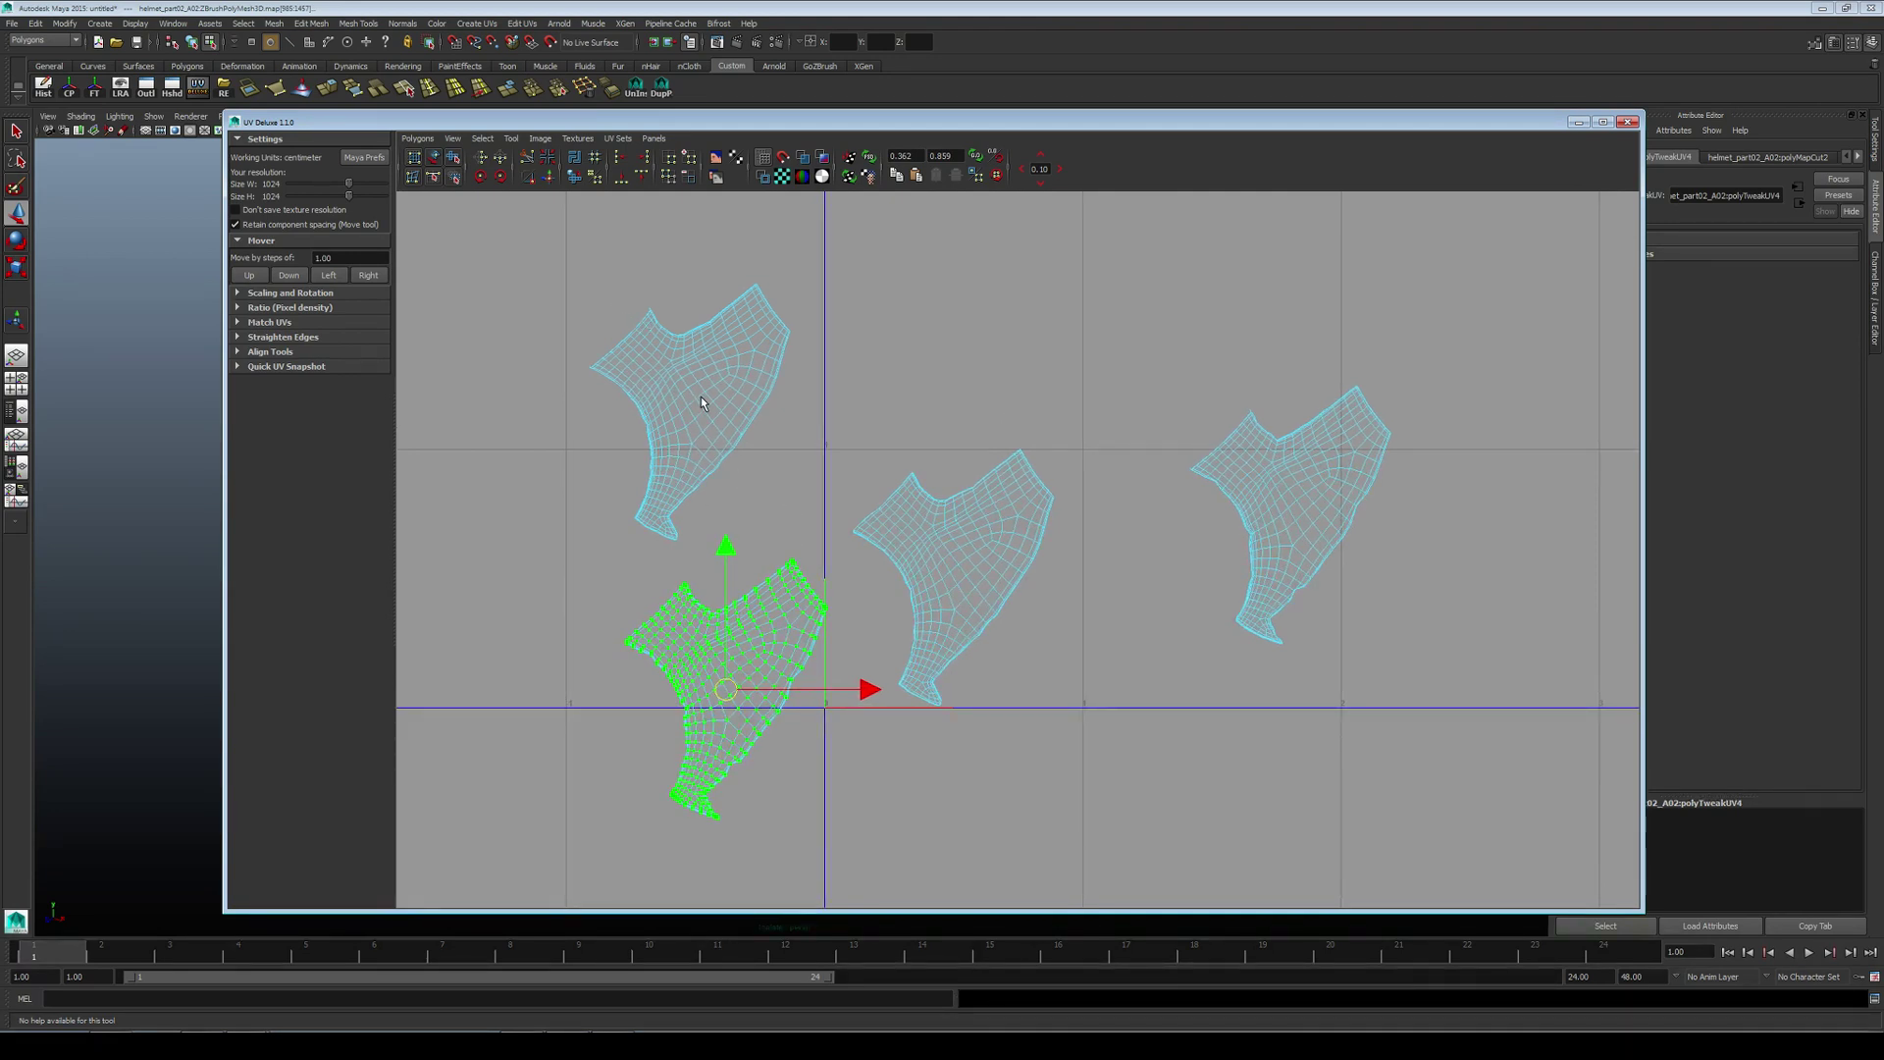
Step: Undo the recent UV edits on the face guard and close the UV Deluxe editor
key("ctrl+z")
key("ctrl+z")
key("ctrl+z")
key("ctrl+z")
key("ctrl+z")
key("ctrl+z")
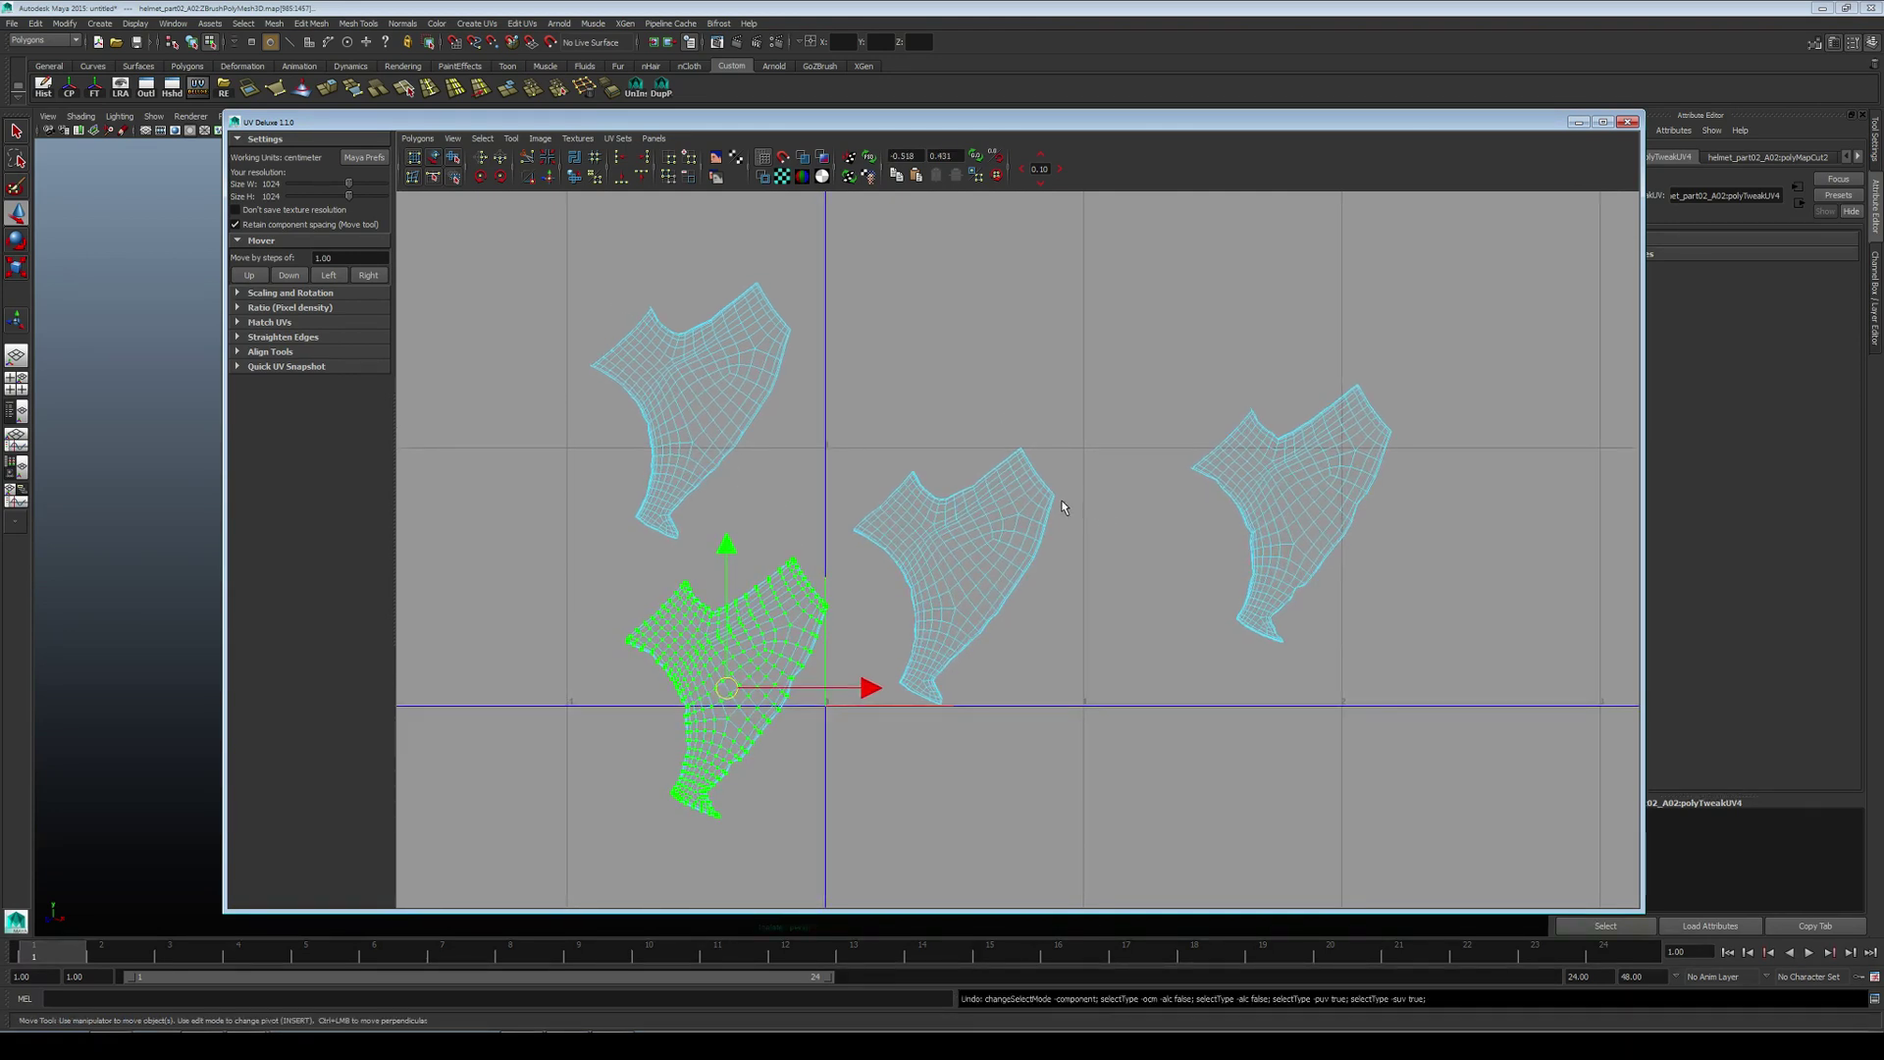
left_click(1626, 126)
Step: Project planar UVs onto the whole face guard from the orthographic front view and check the layout in UV Deluxe
left_click_drag(648, 516, 796, 510, "alt")
key("F8")
left_click(840, 480)
left_click_drag(644, 495, 677, 489, "alt")
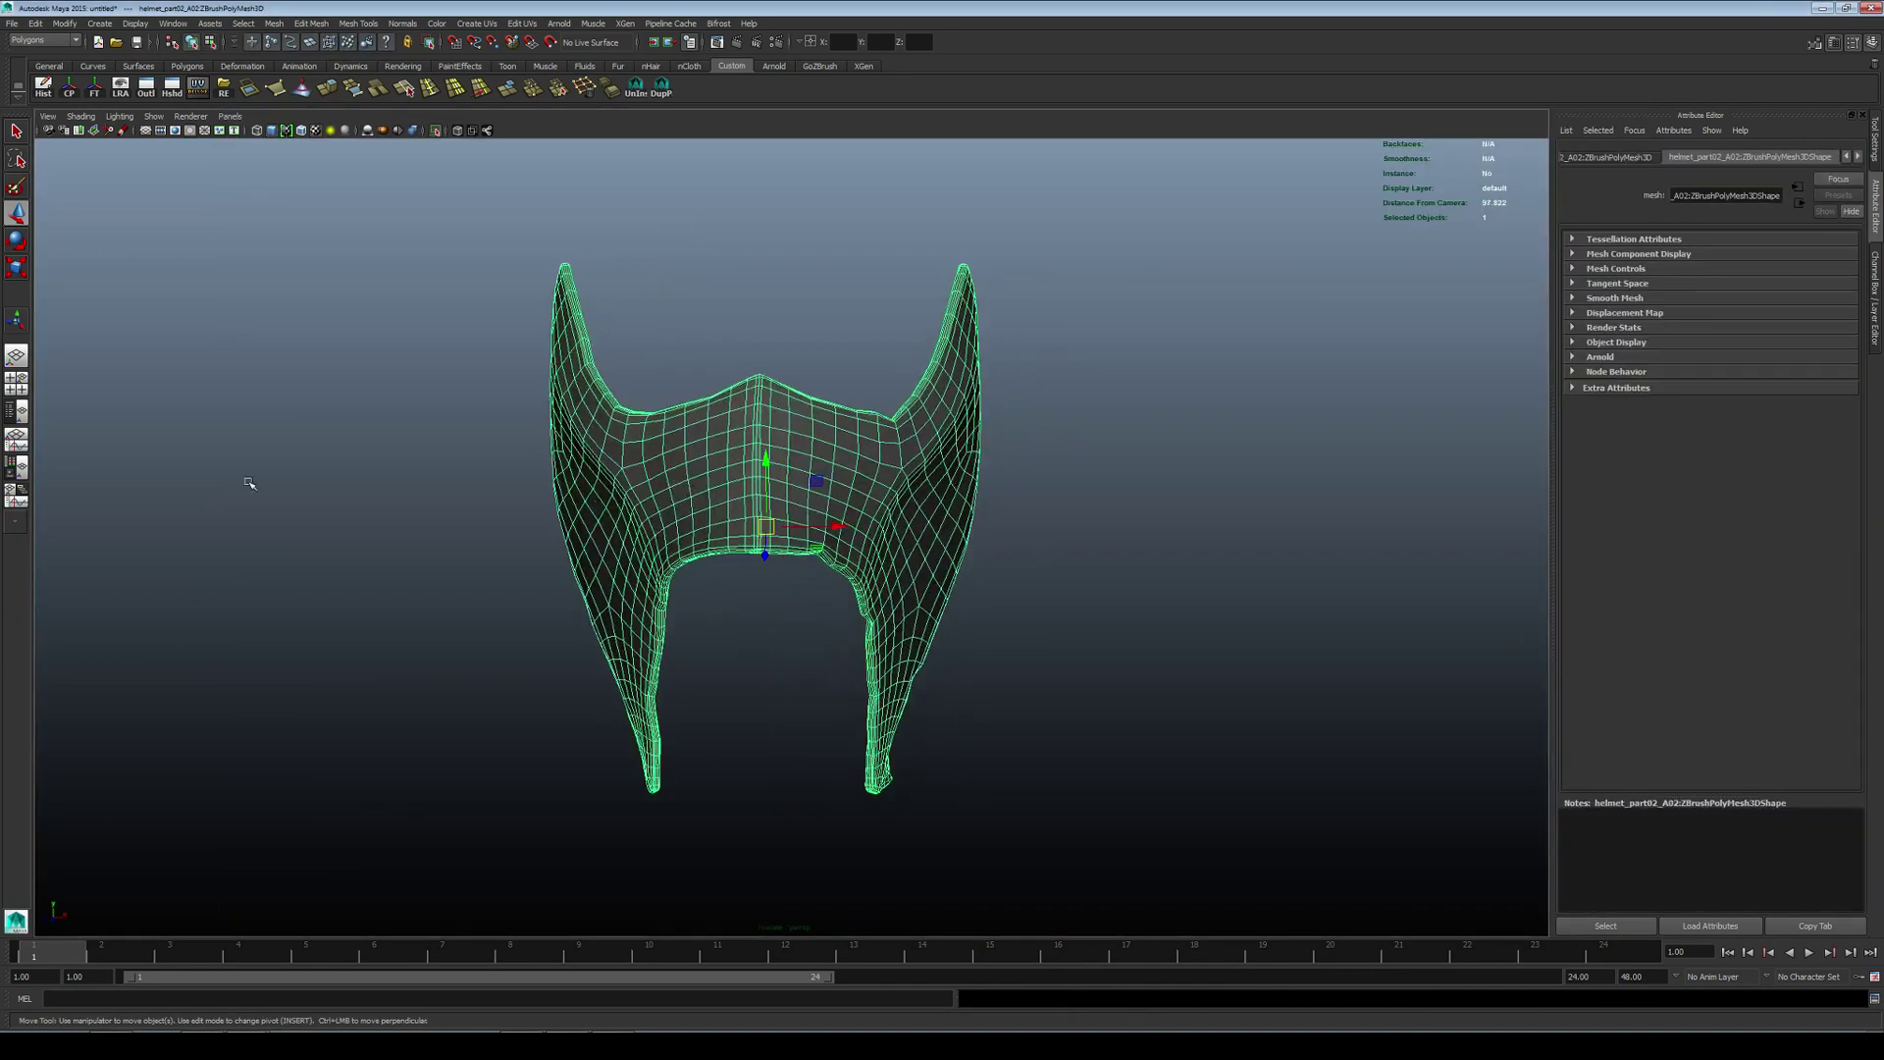
key("space")
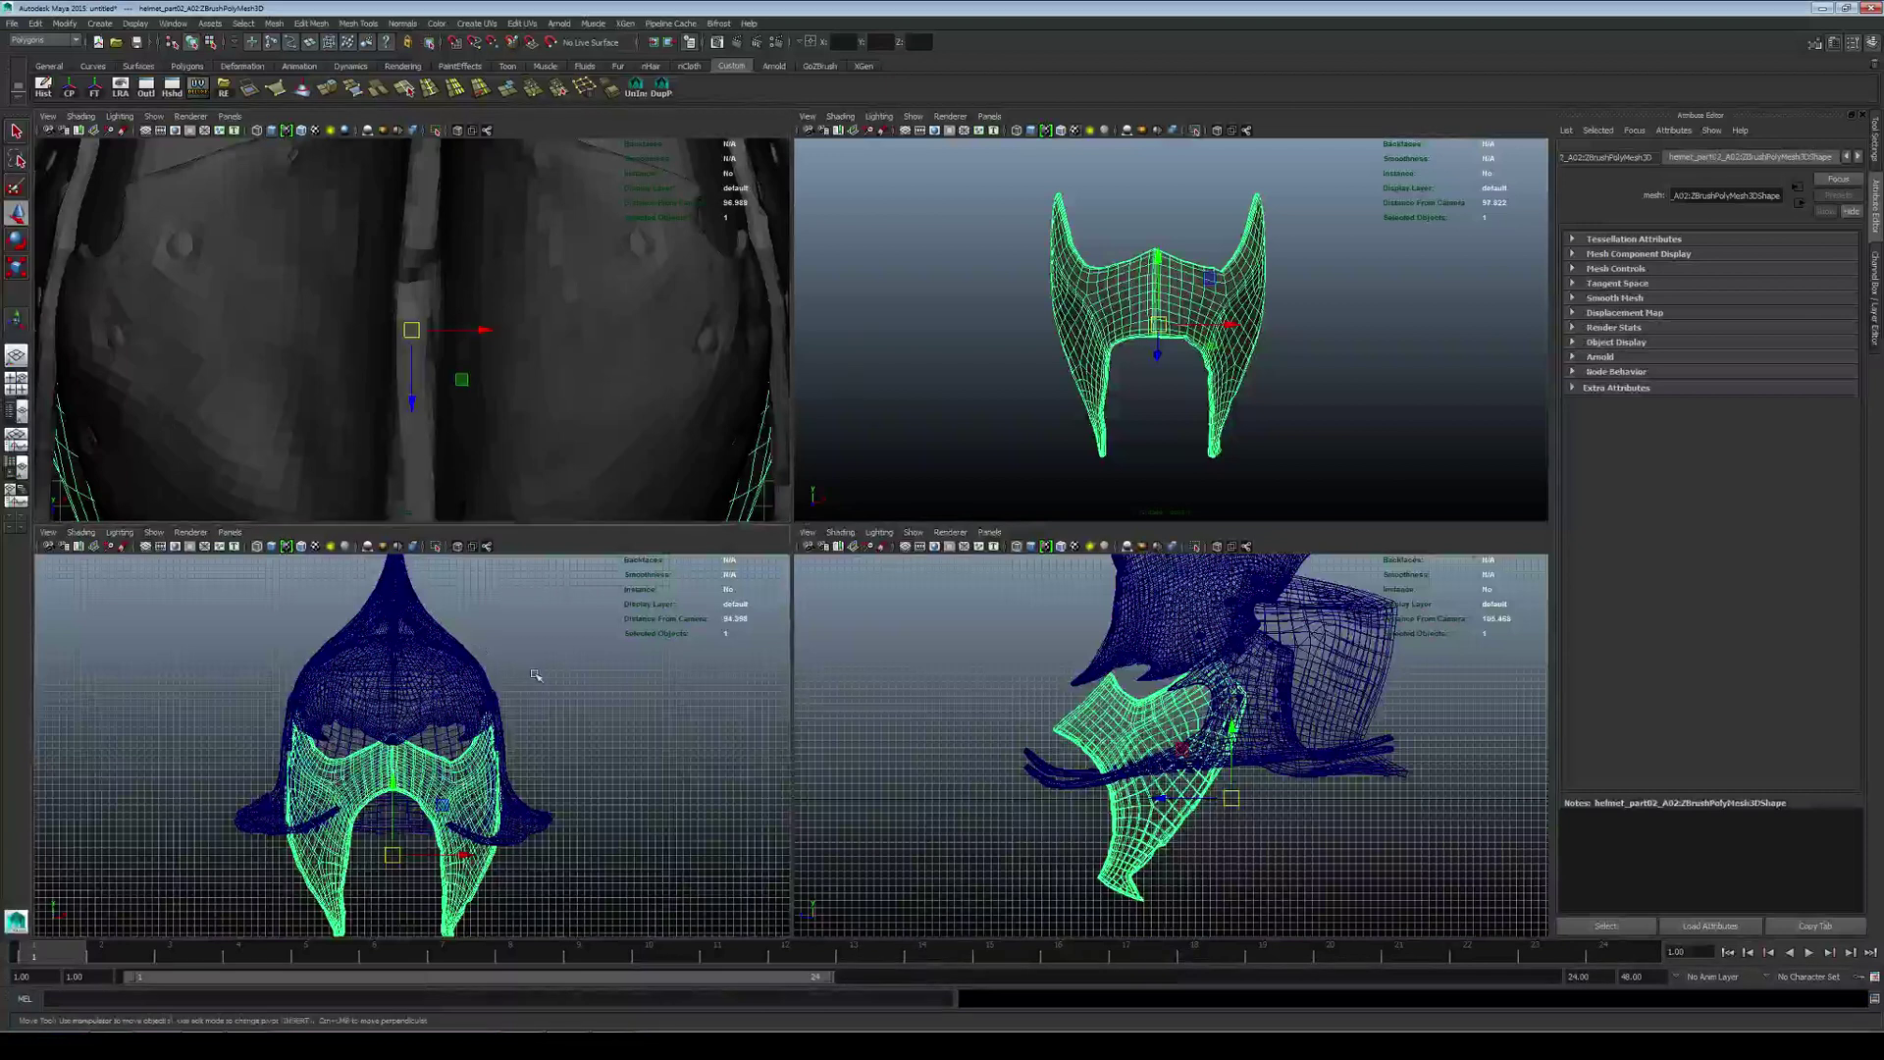
key("space")
left_click(477, 23)
left_click(491, 49)
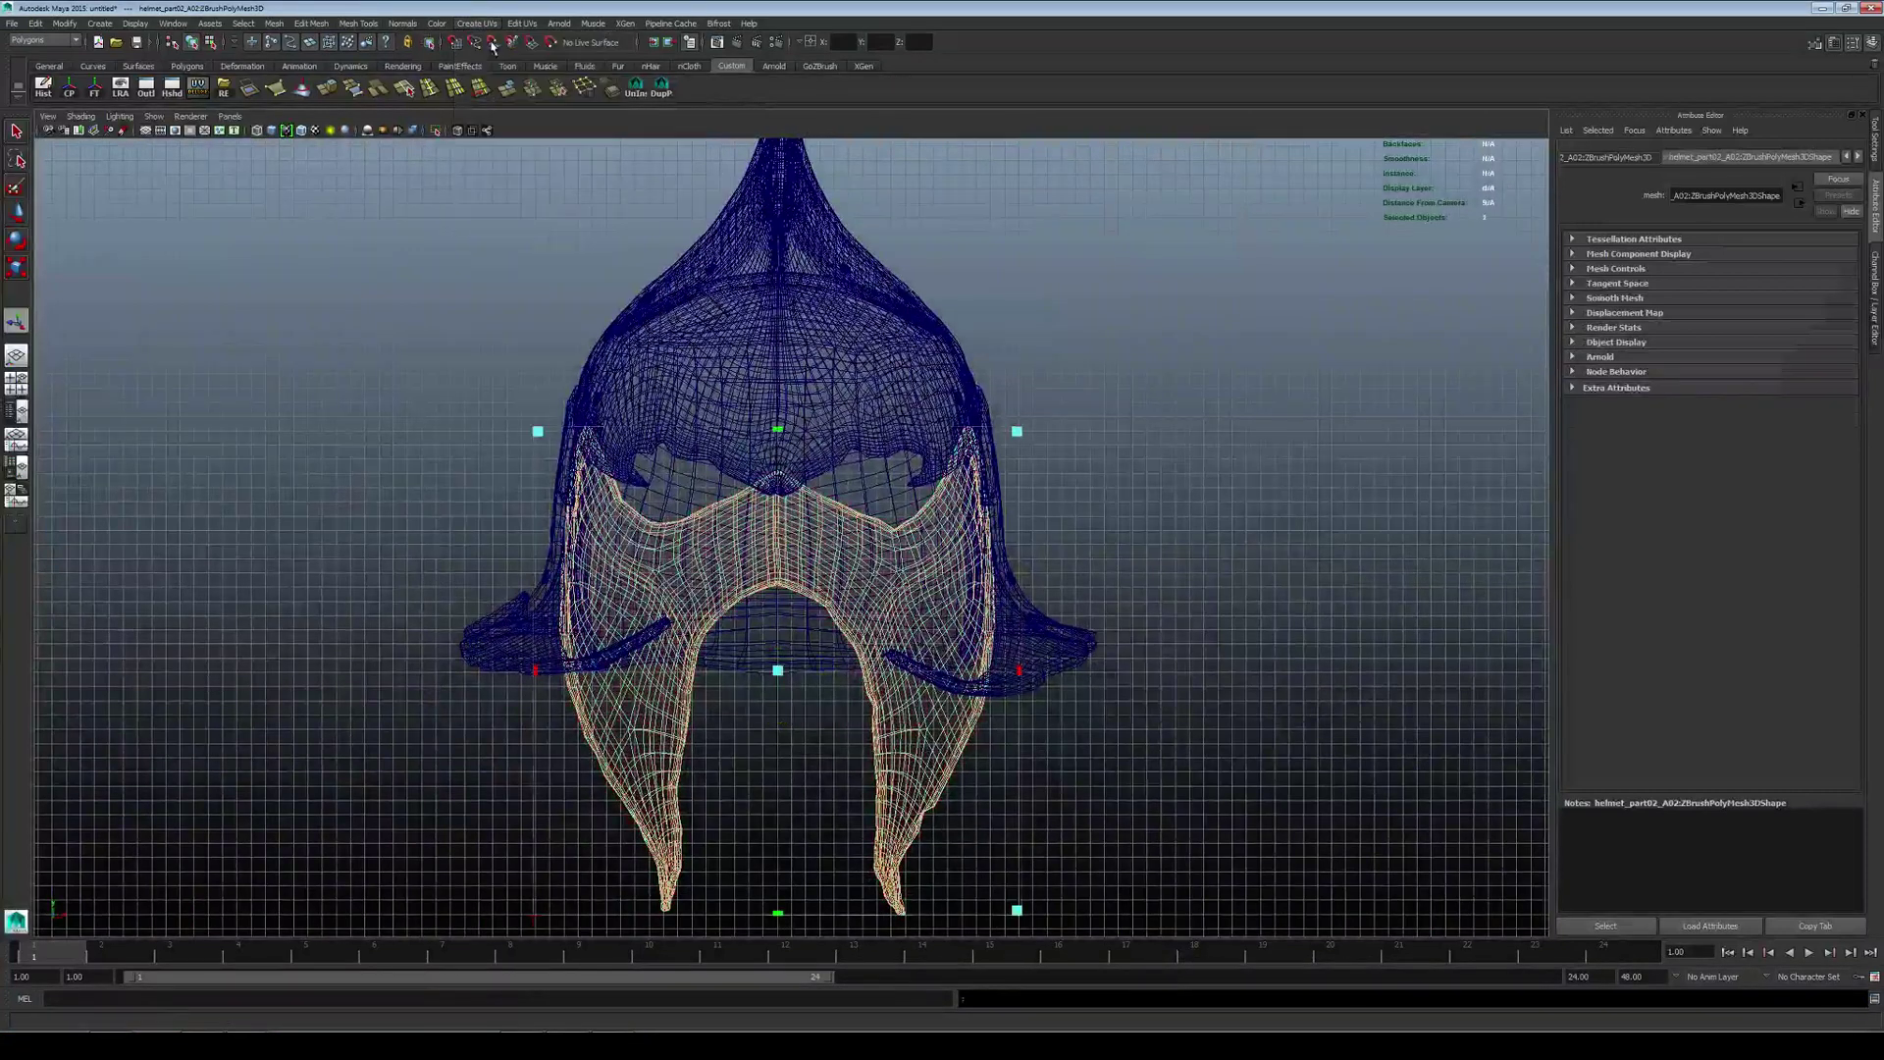
left_click(197, 87)
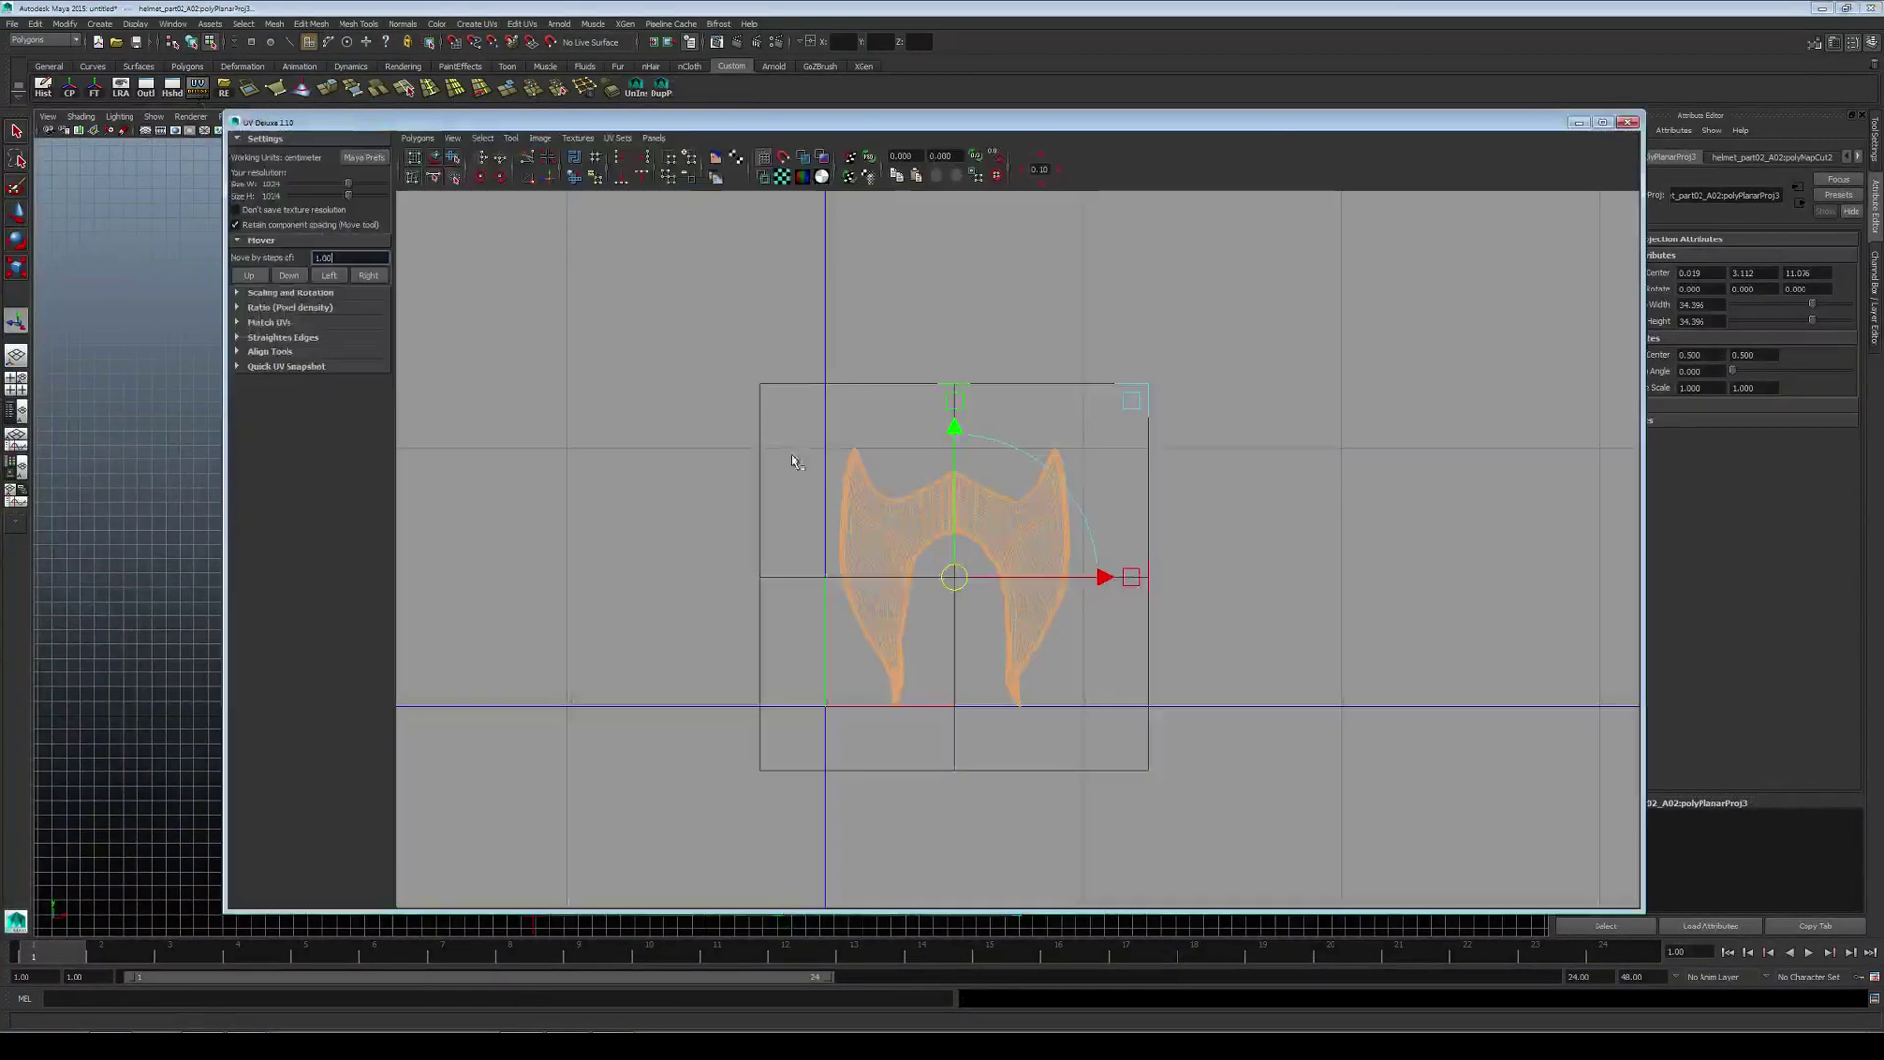
middle_click_drag(943, 623, 922, 603, "alt")
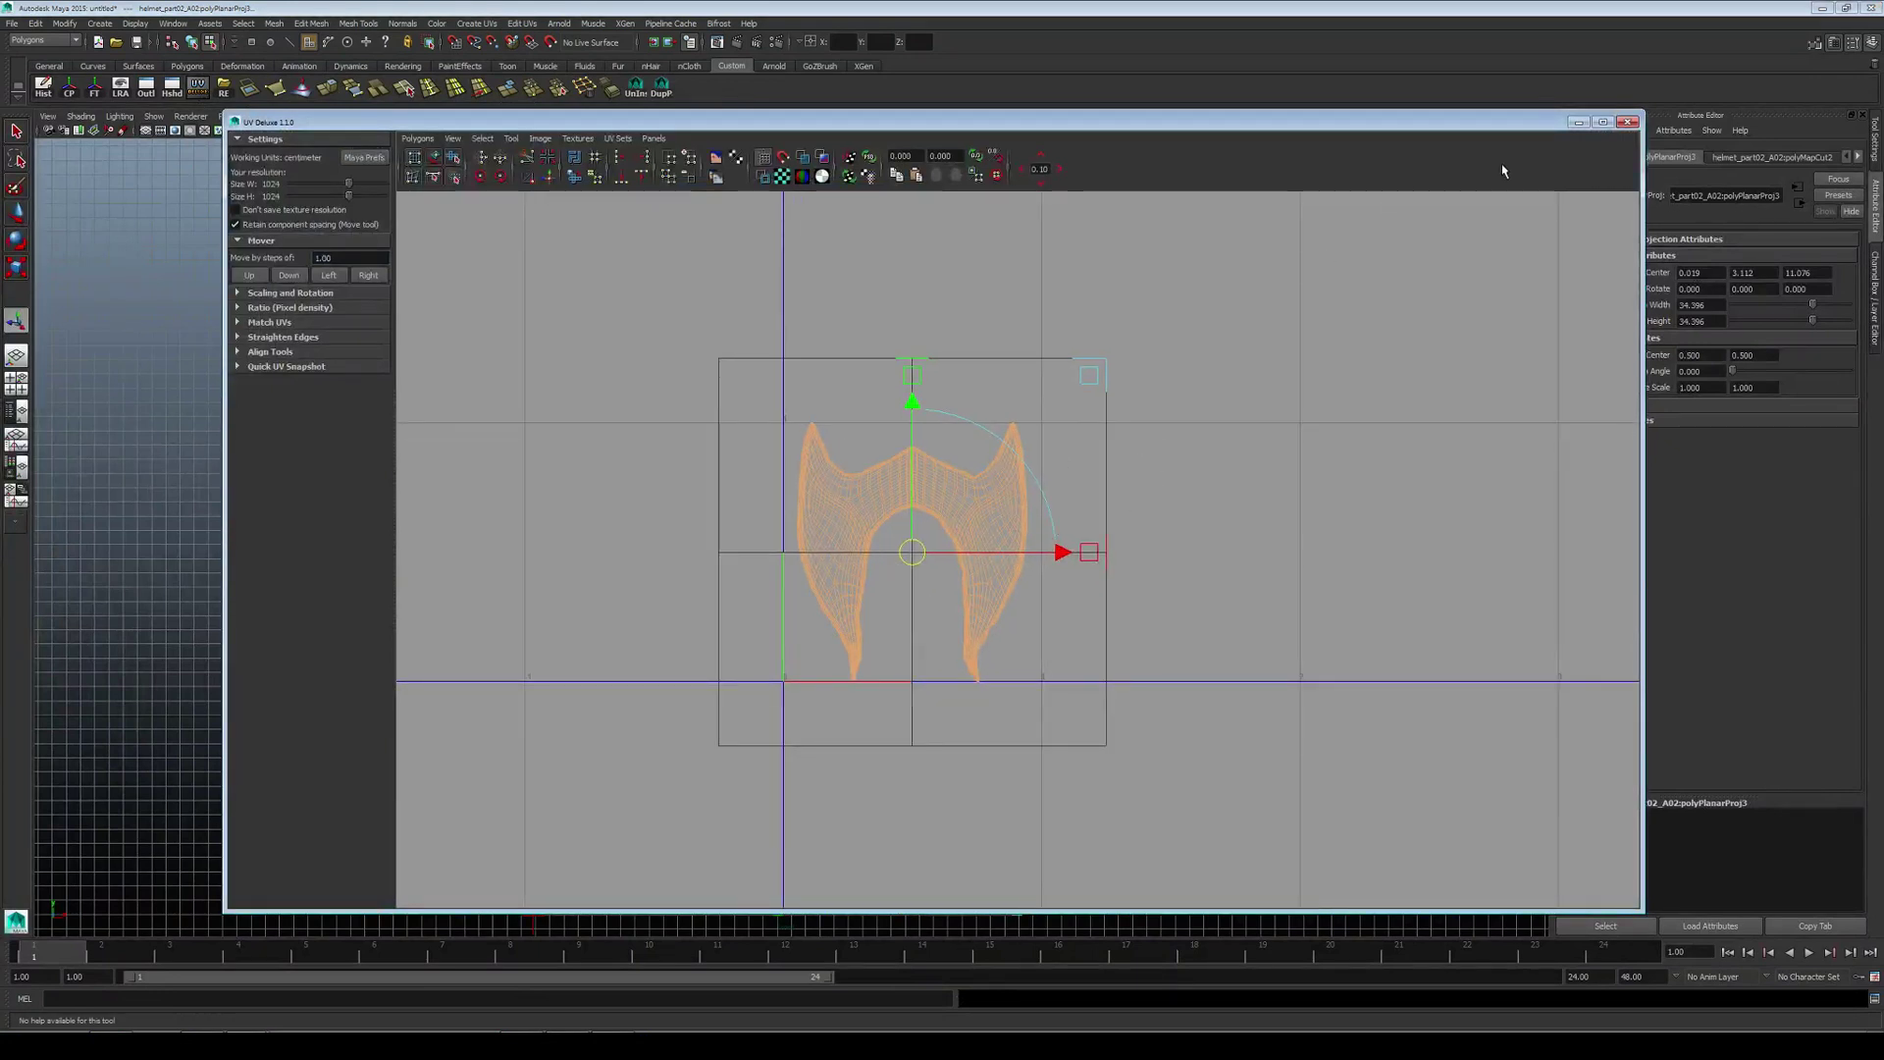
left_click(1628, 121)
Step: Return to the perspective view, pick an edge on the face guard's upper wing, and examine its rim and inner side
left_click(16, 360)
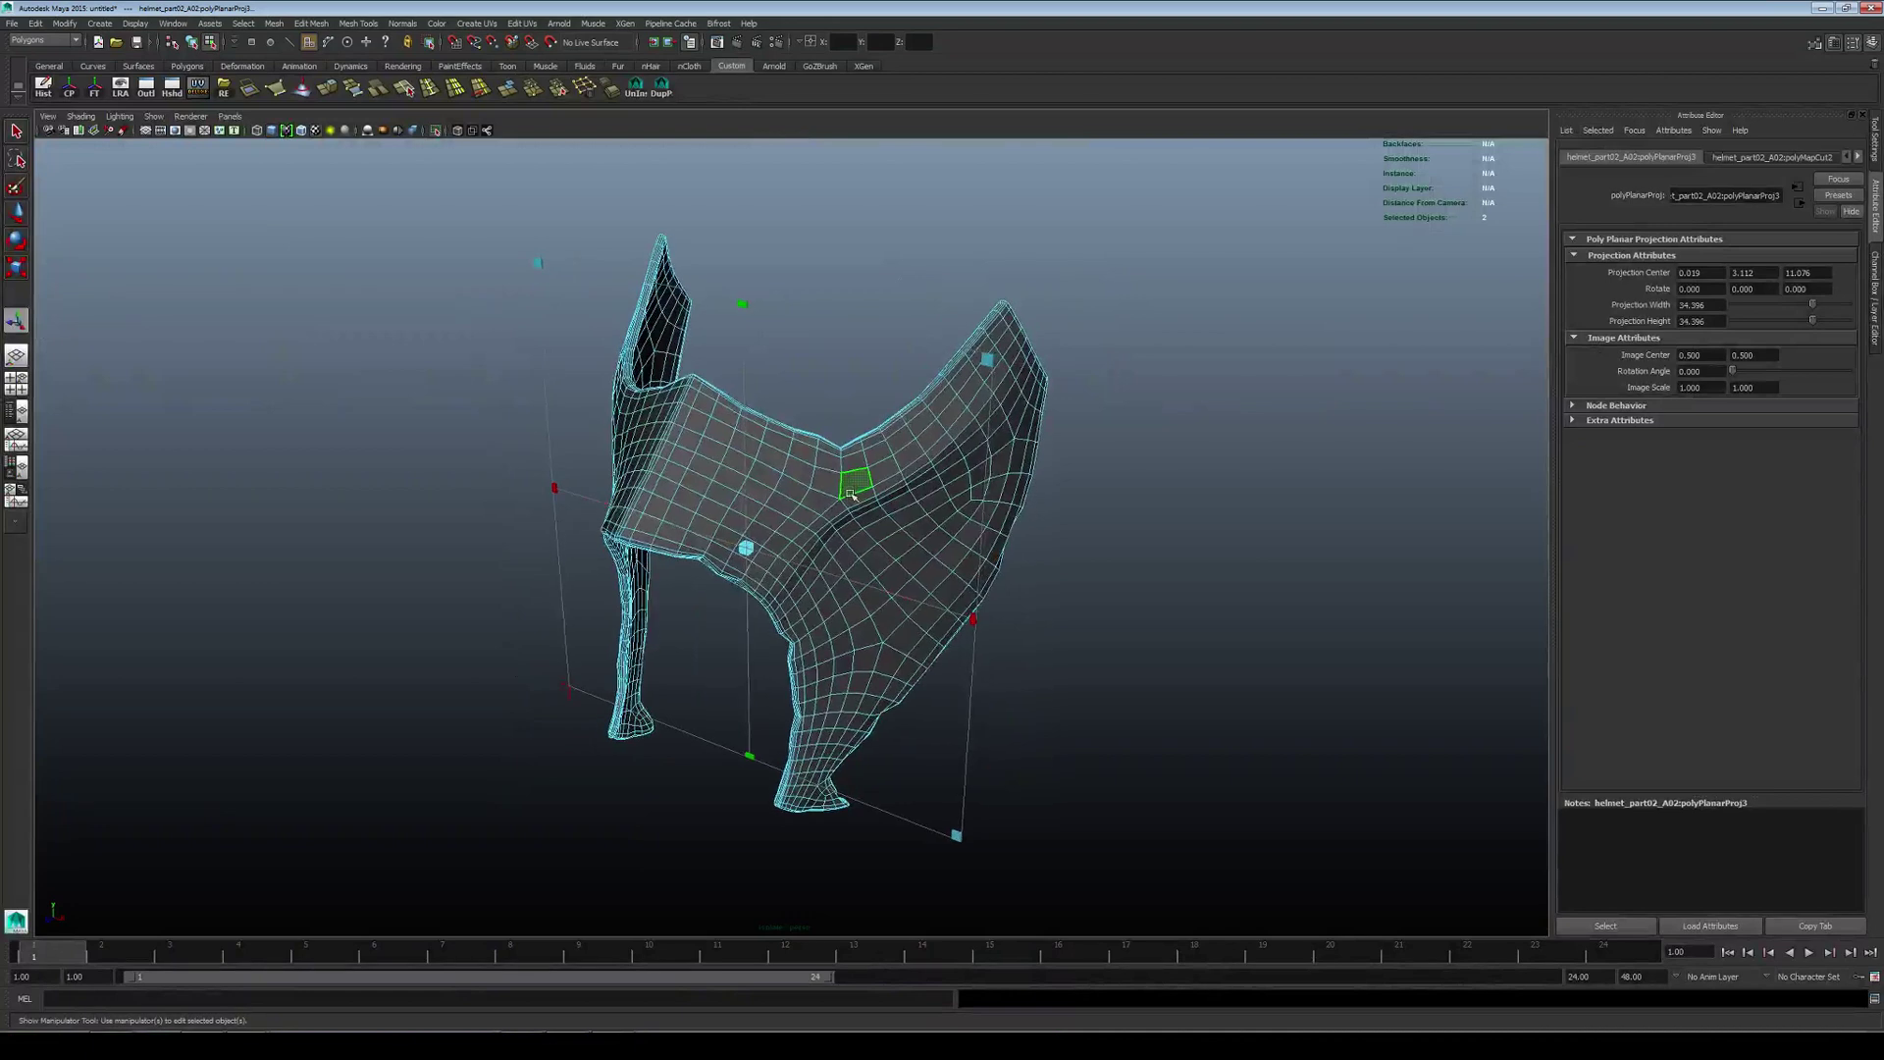
scroll(821, 547, "up", 5)
left_click_drag(821, 546, 863, 631, "alt")
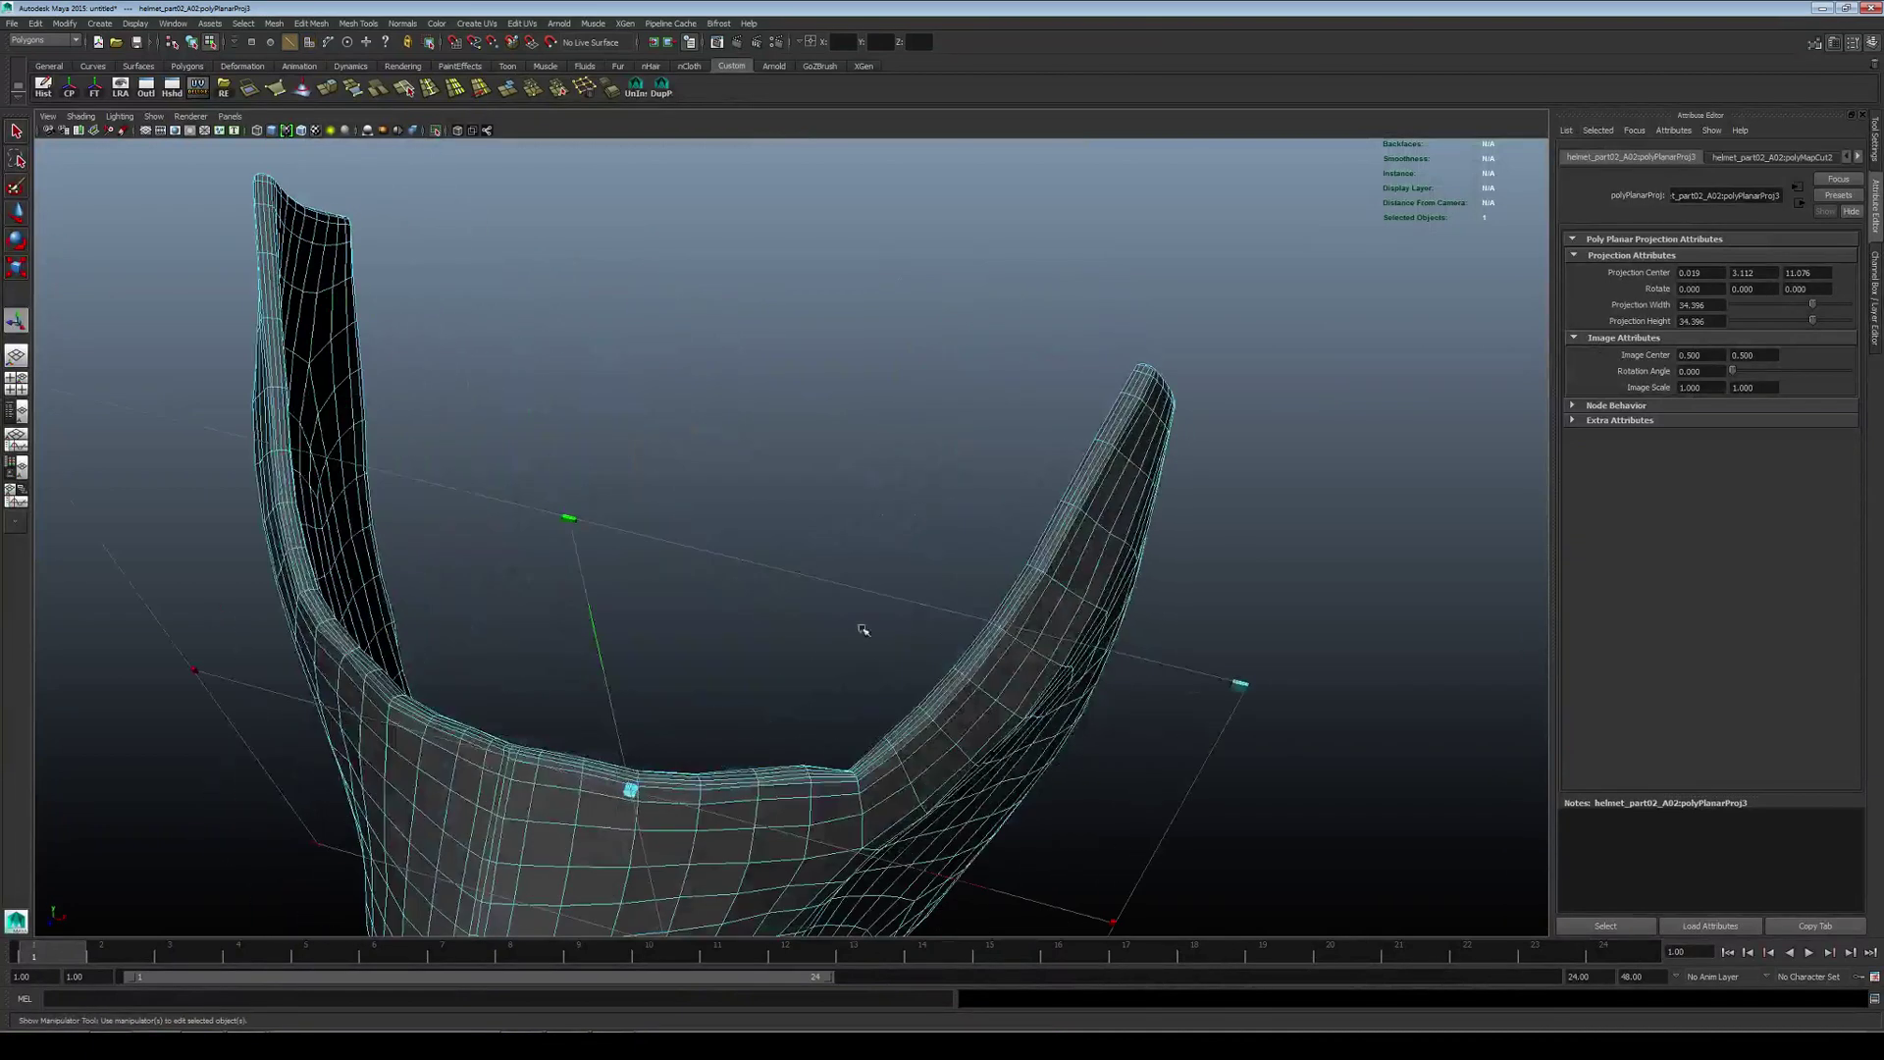
double_click(1025, 583)
left_click_drag(1025, 583, 956, 509, "alt")
scroll(955, 508, "down", 3)
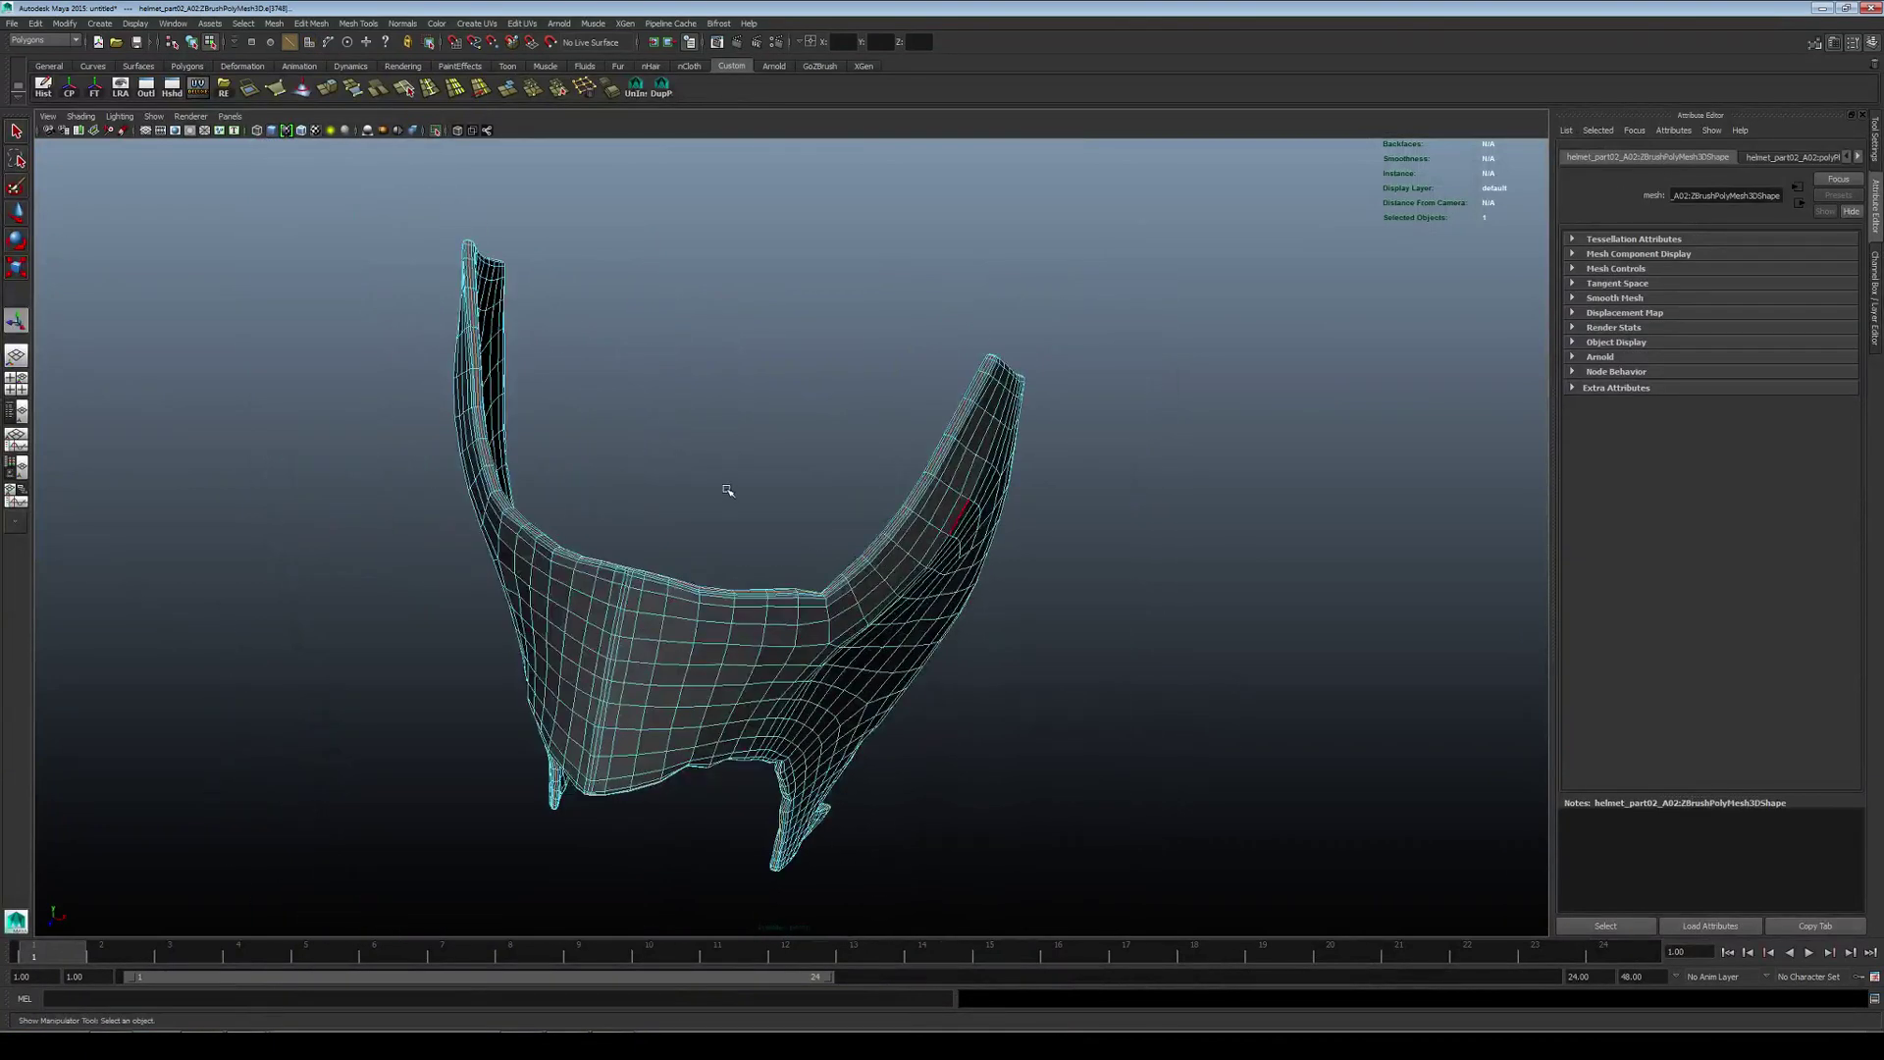
left_click_drag(727, 490, 711, 473, "alt")
scroll(710, 473, "down", 3)
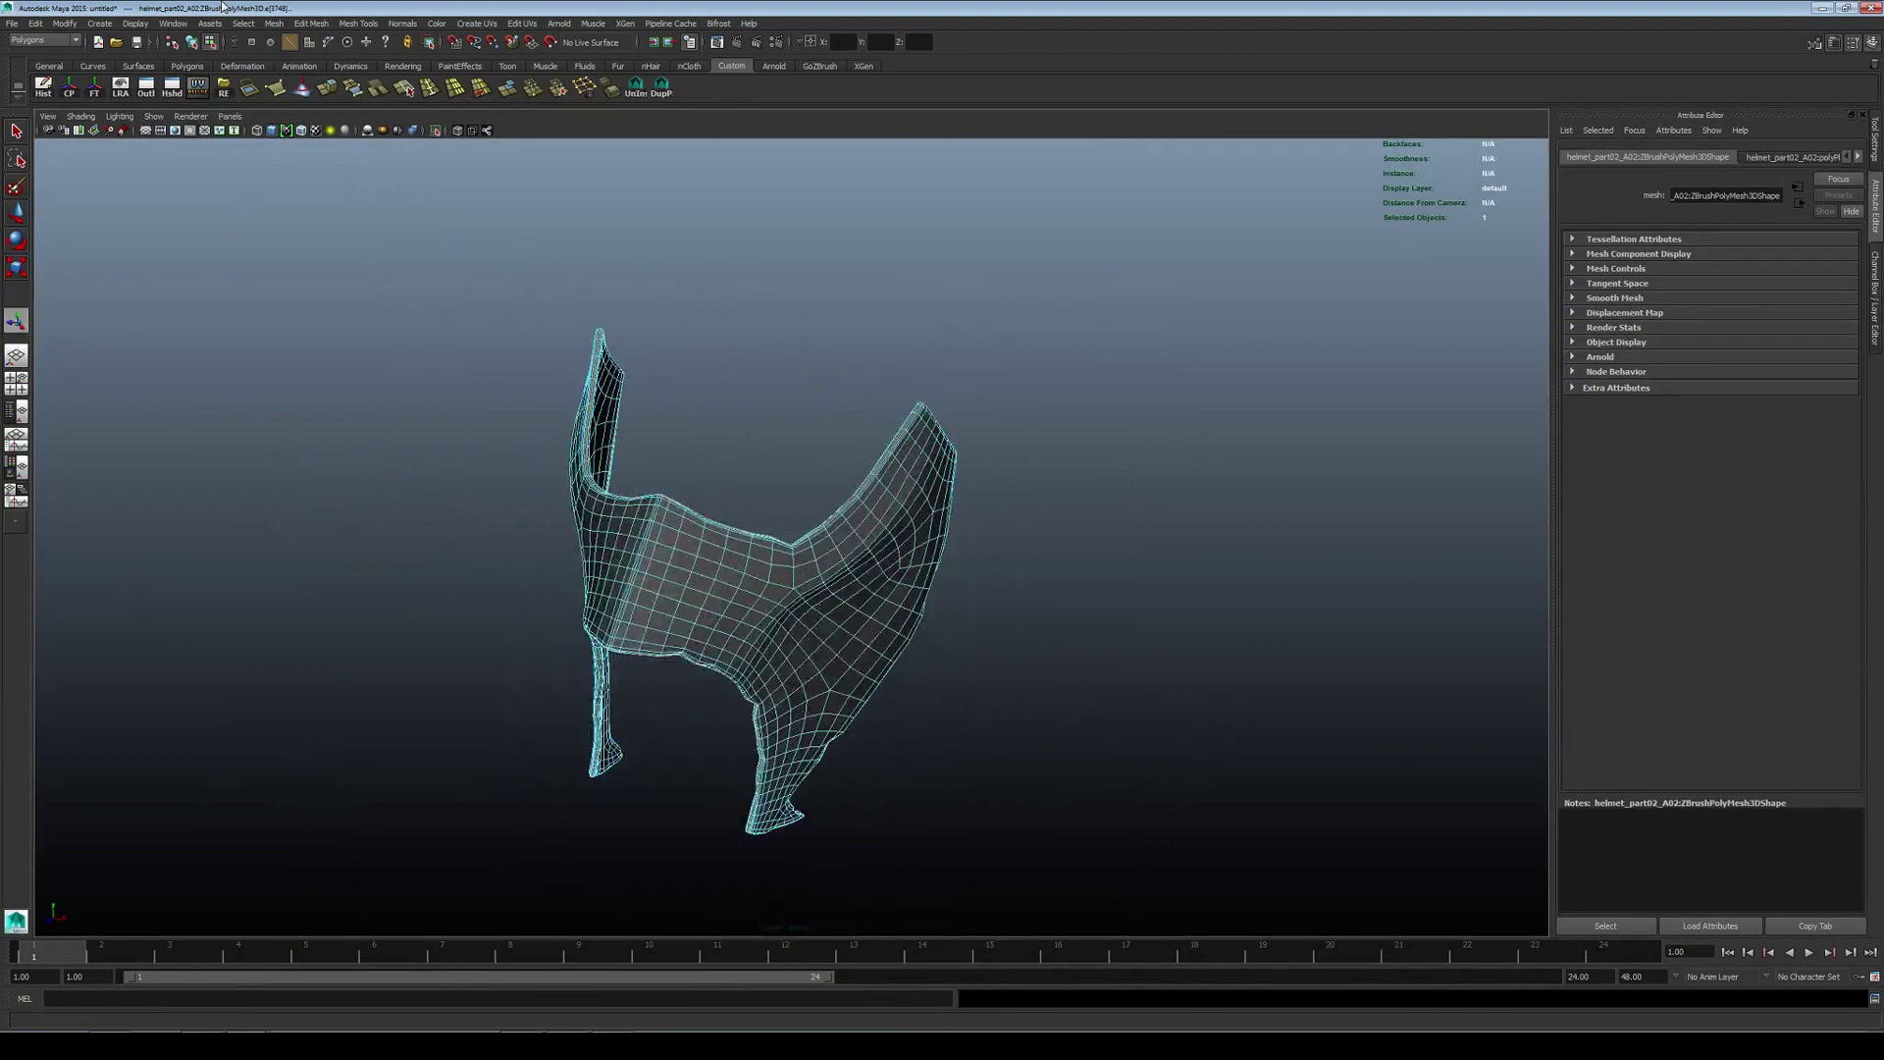
left_click_drag(560, 470, 865, 551, "alt")
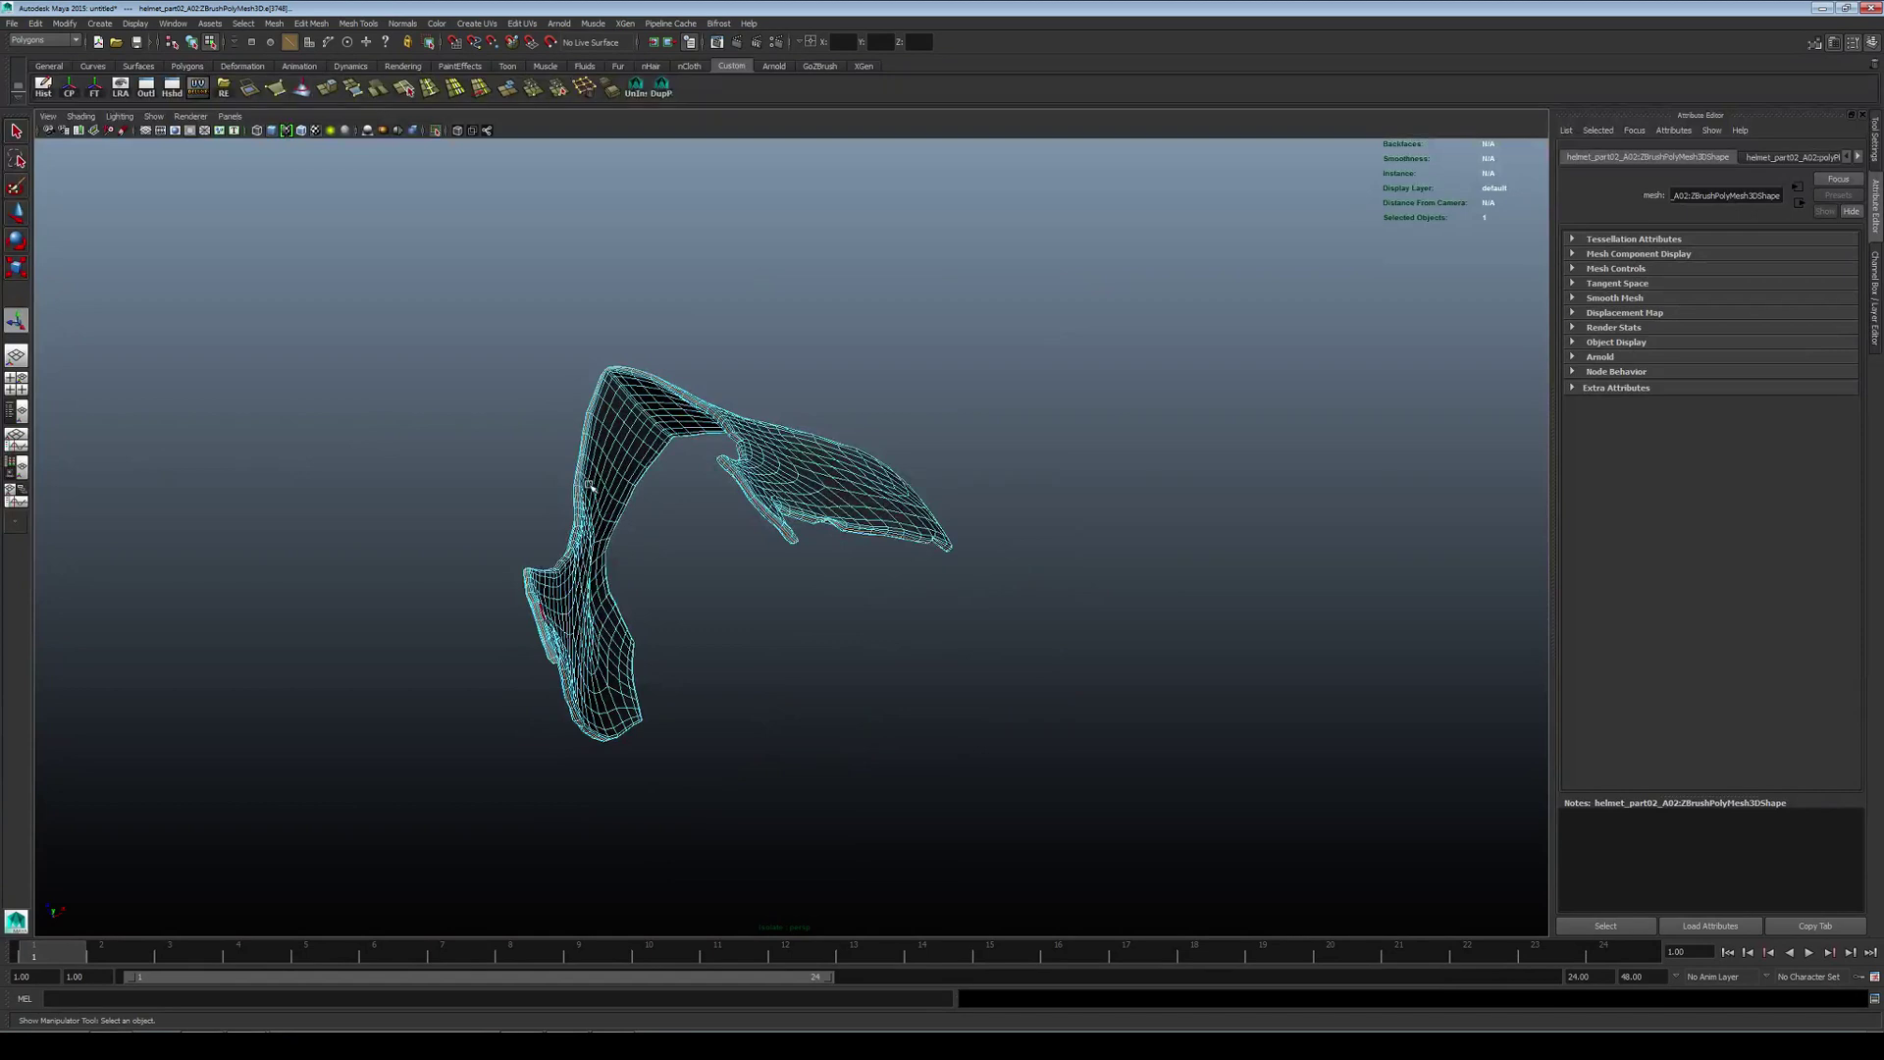
left_click_drag(589, 485, 515, 745, "alt")
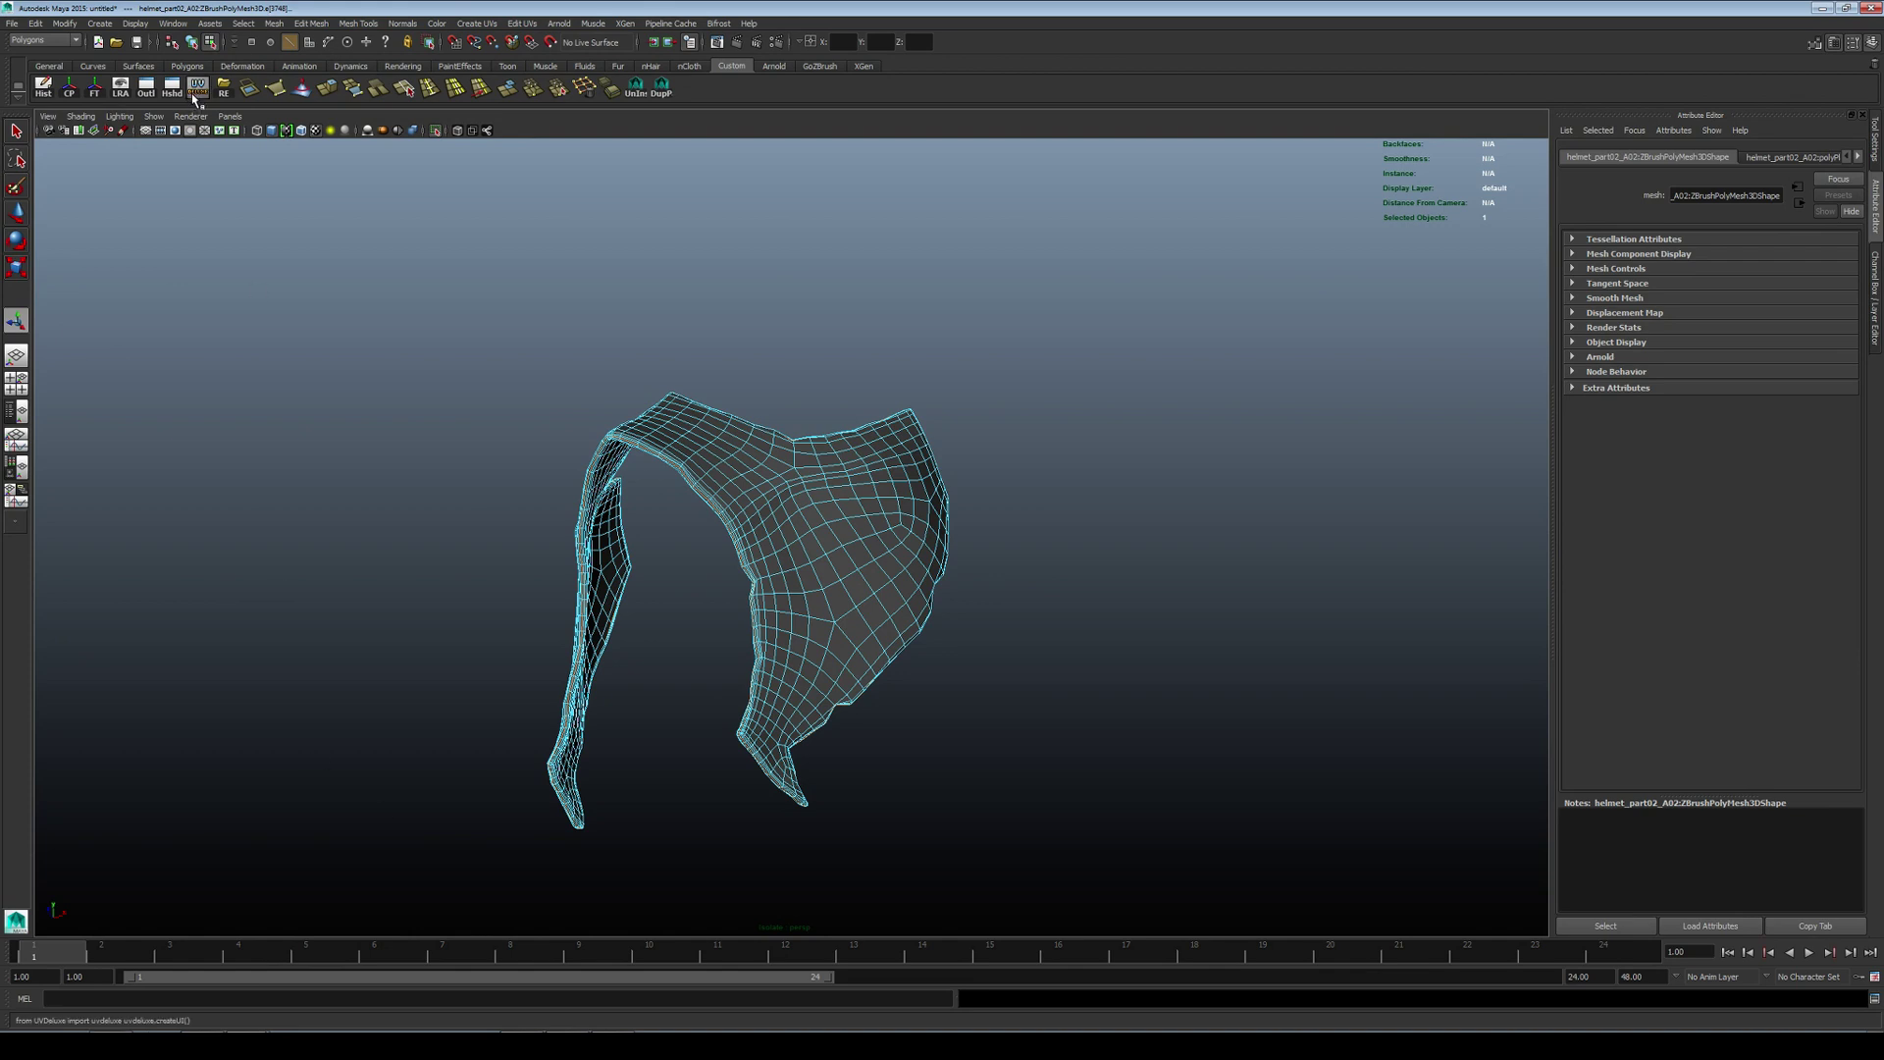
Step: Select one of the two overlapping front-projected UV shells in UV Deluxe and move it horizontally off the other
left_click(197, 93)
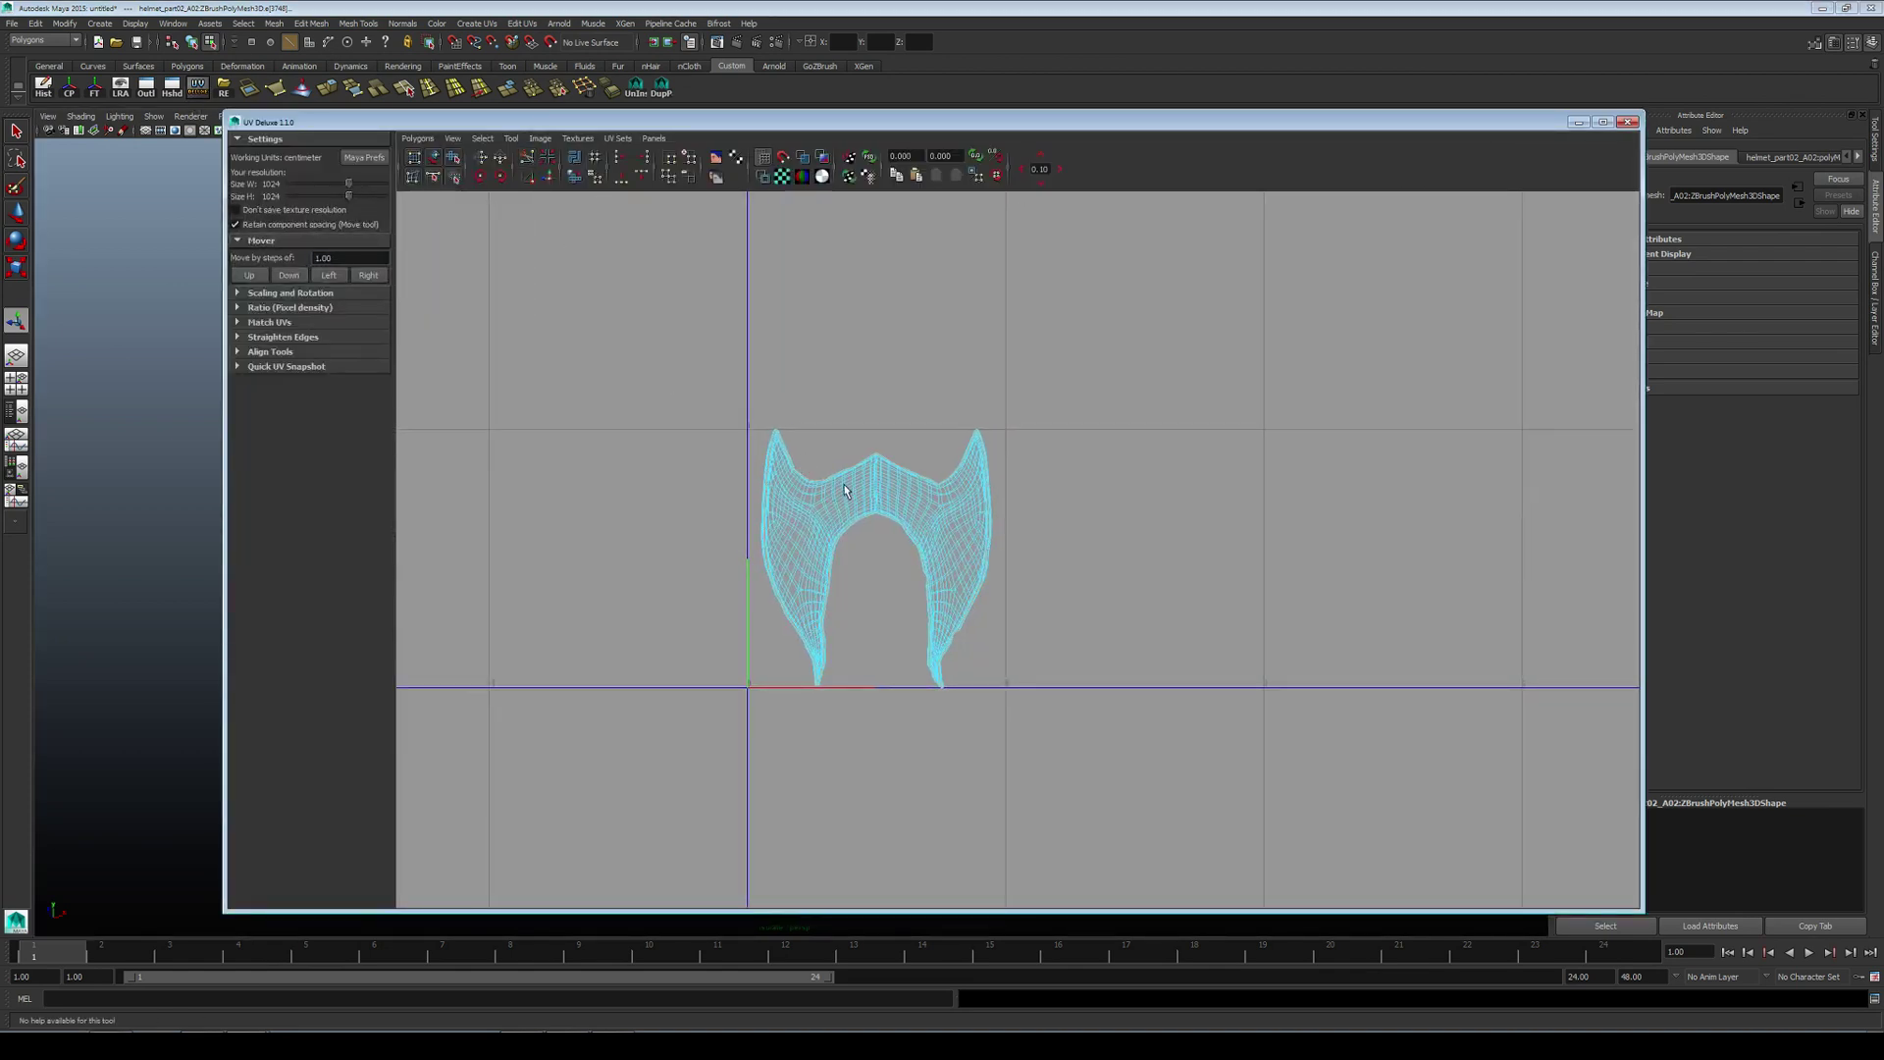
right_click_drag(875, 496, 890, 491)
left_click(874, 487)
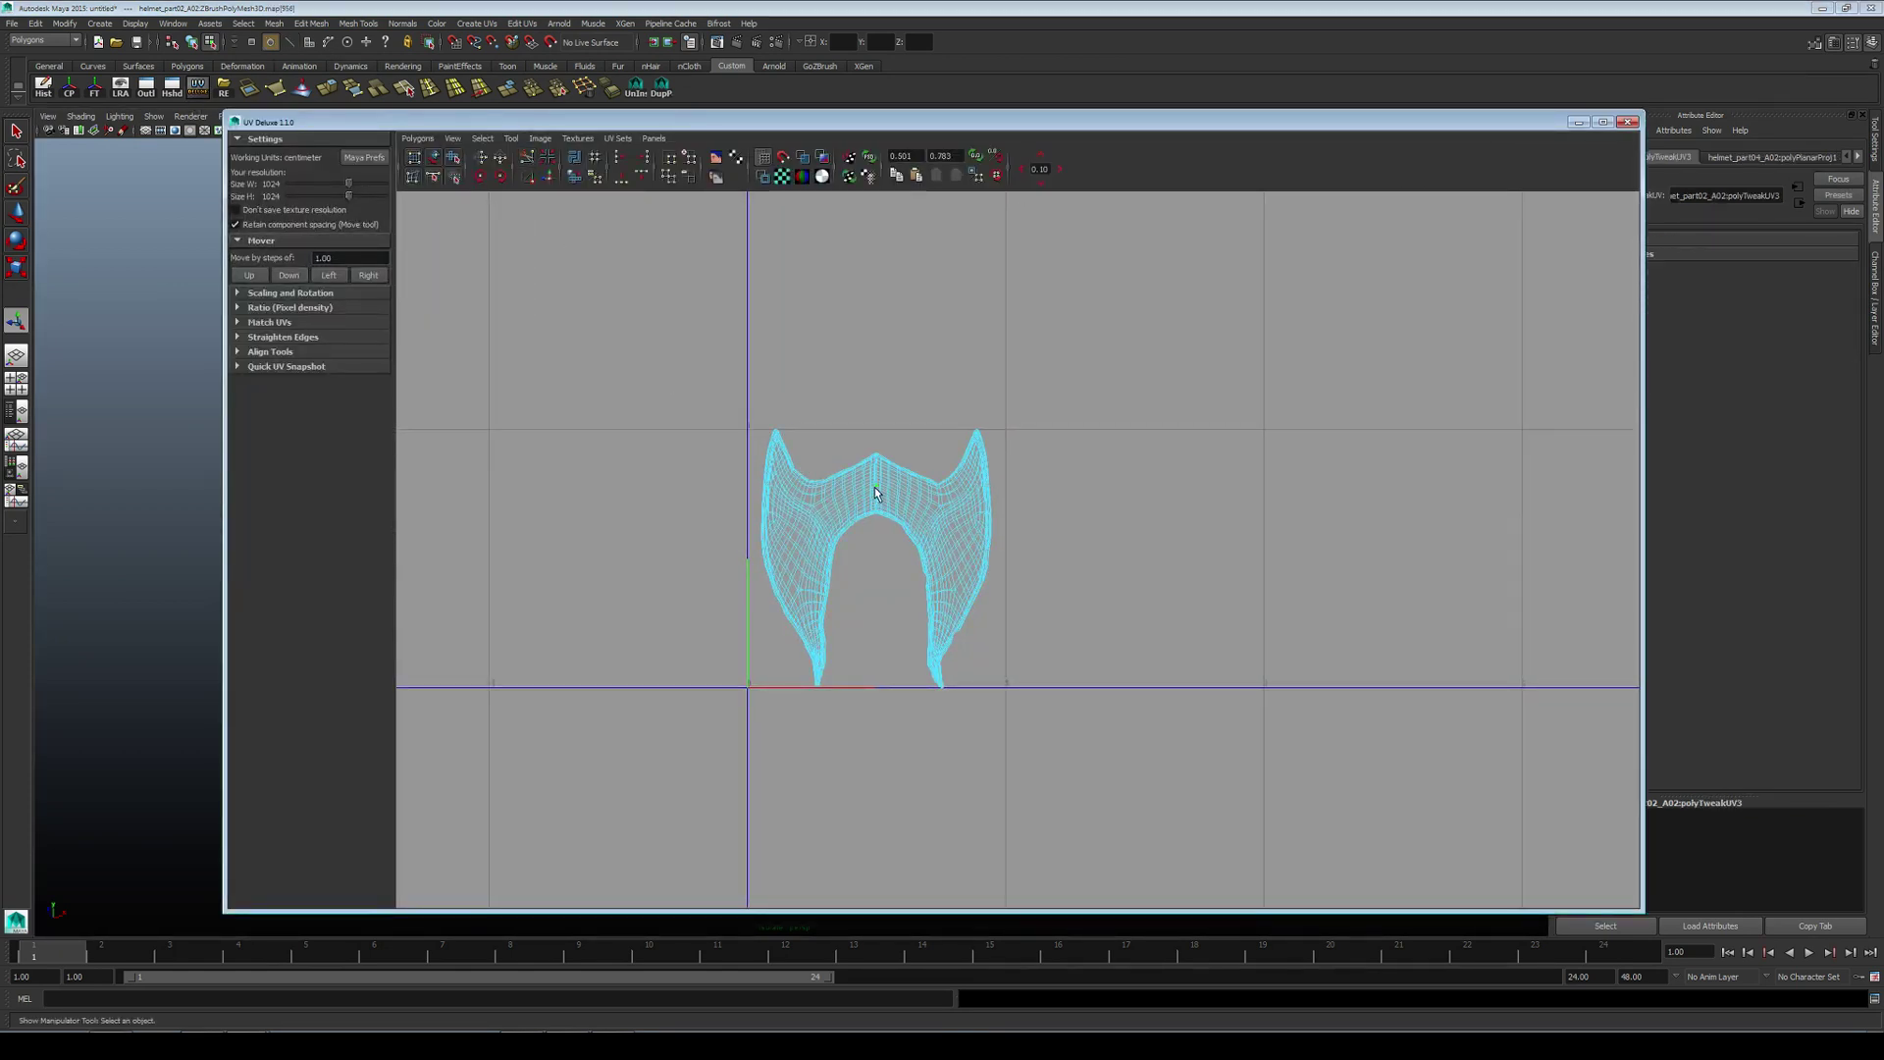
left_click(488, 140)
left_click(513, 190)
key("w")
left_click_drag(1019, 555, 1308, 547)
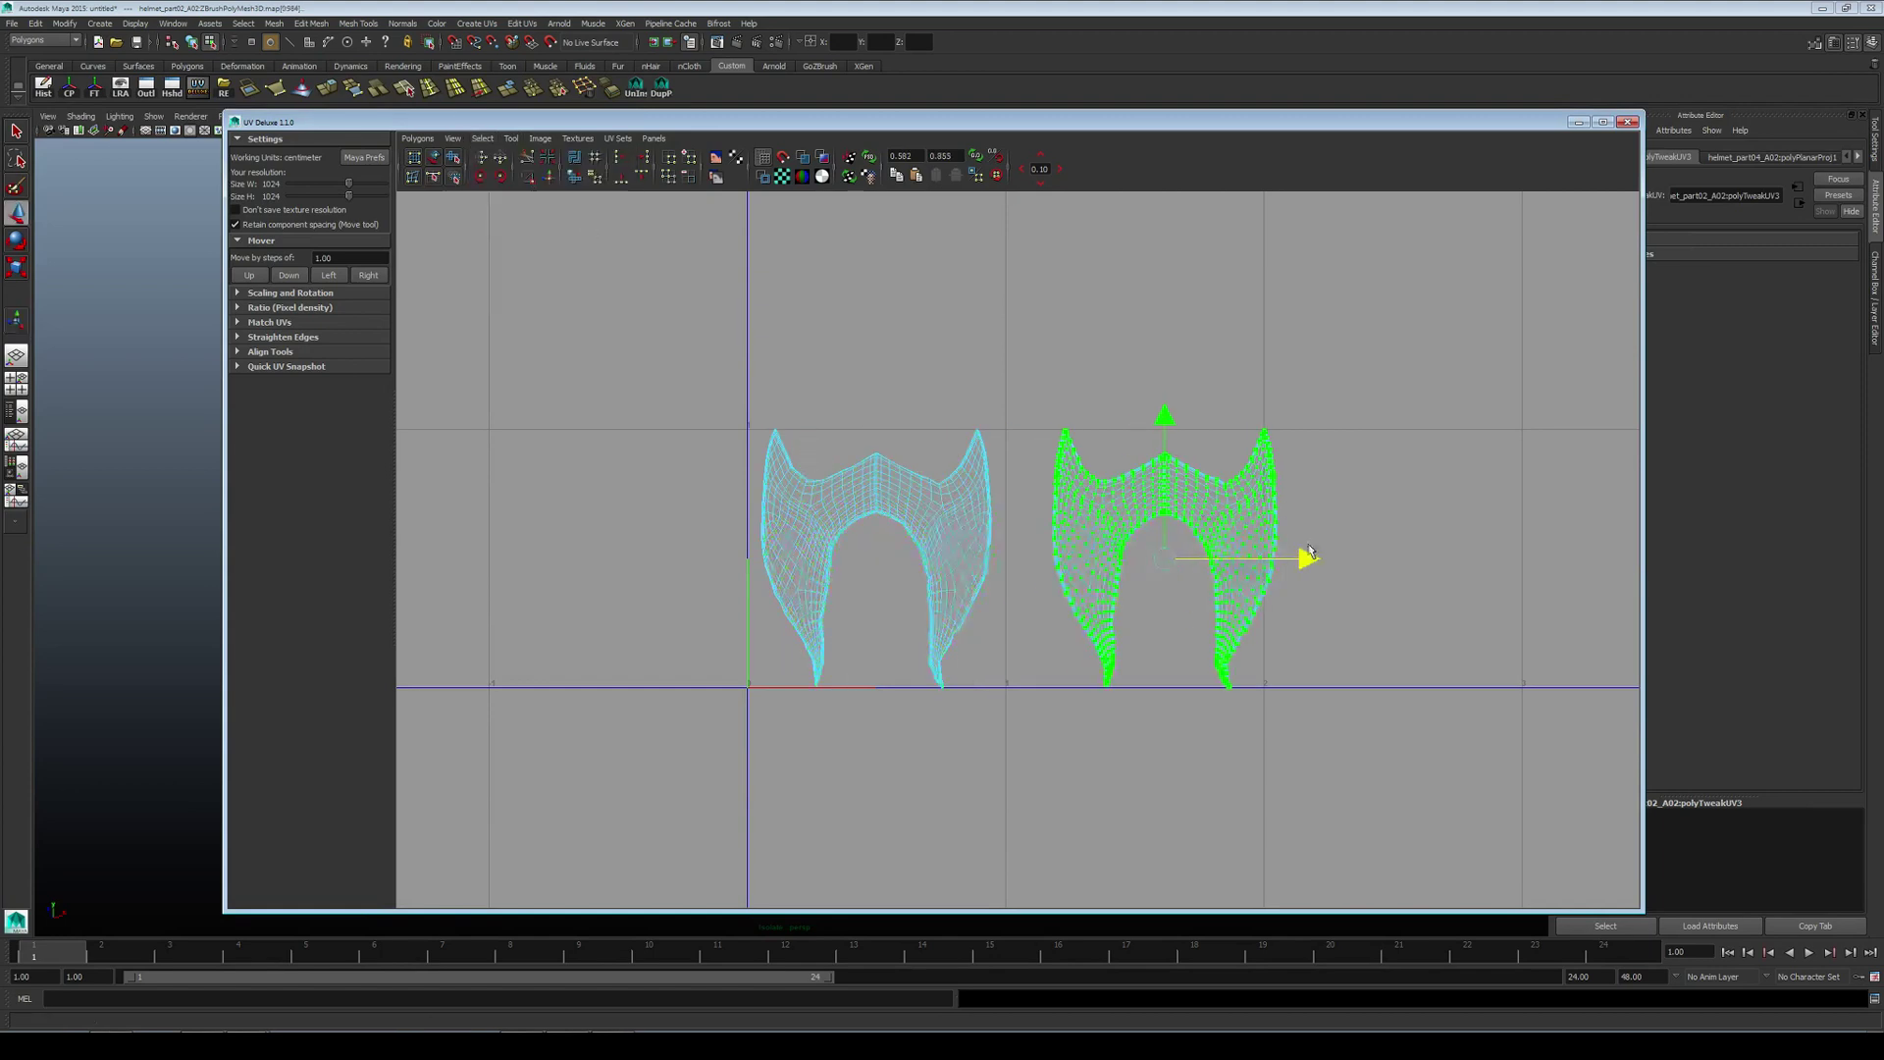
Step: Unfold the separated UV shell, and apply the same Unfold to the remaining shell
left_click(417, 138)
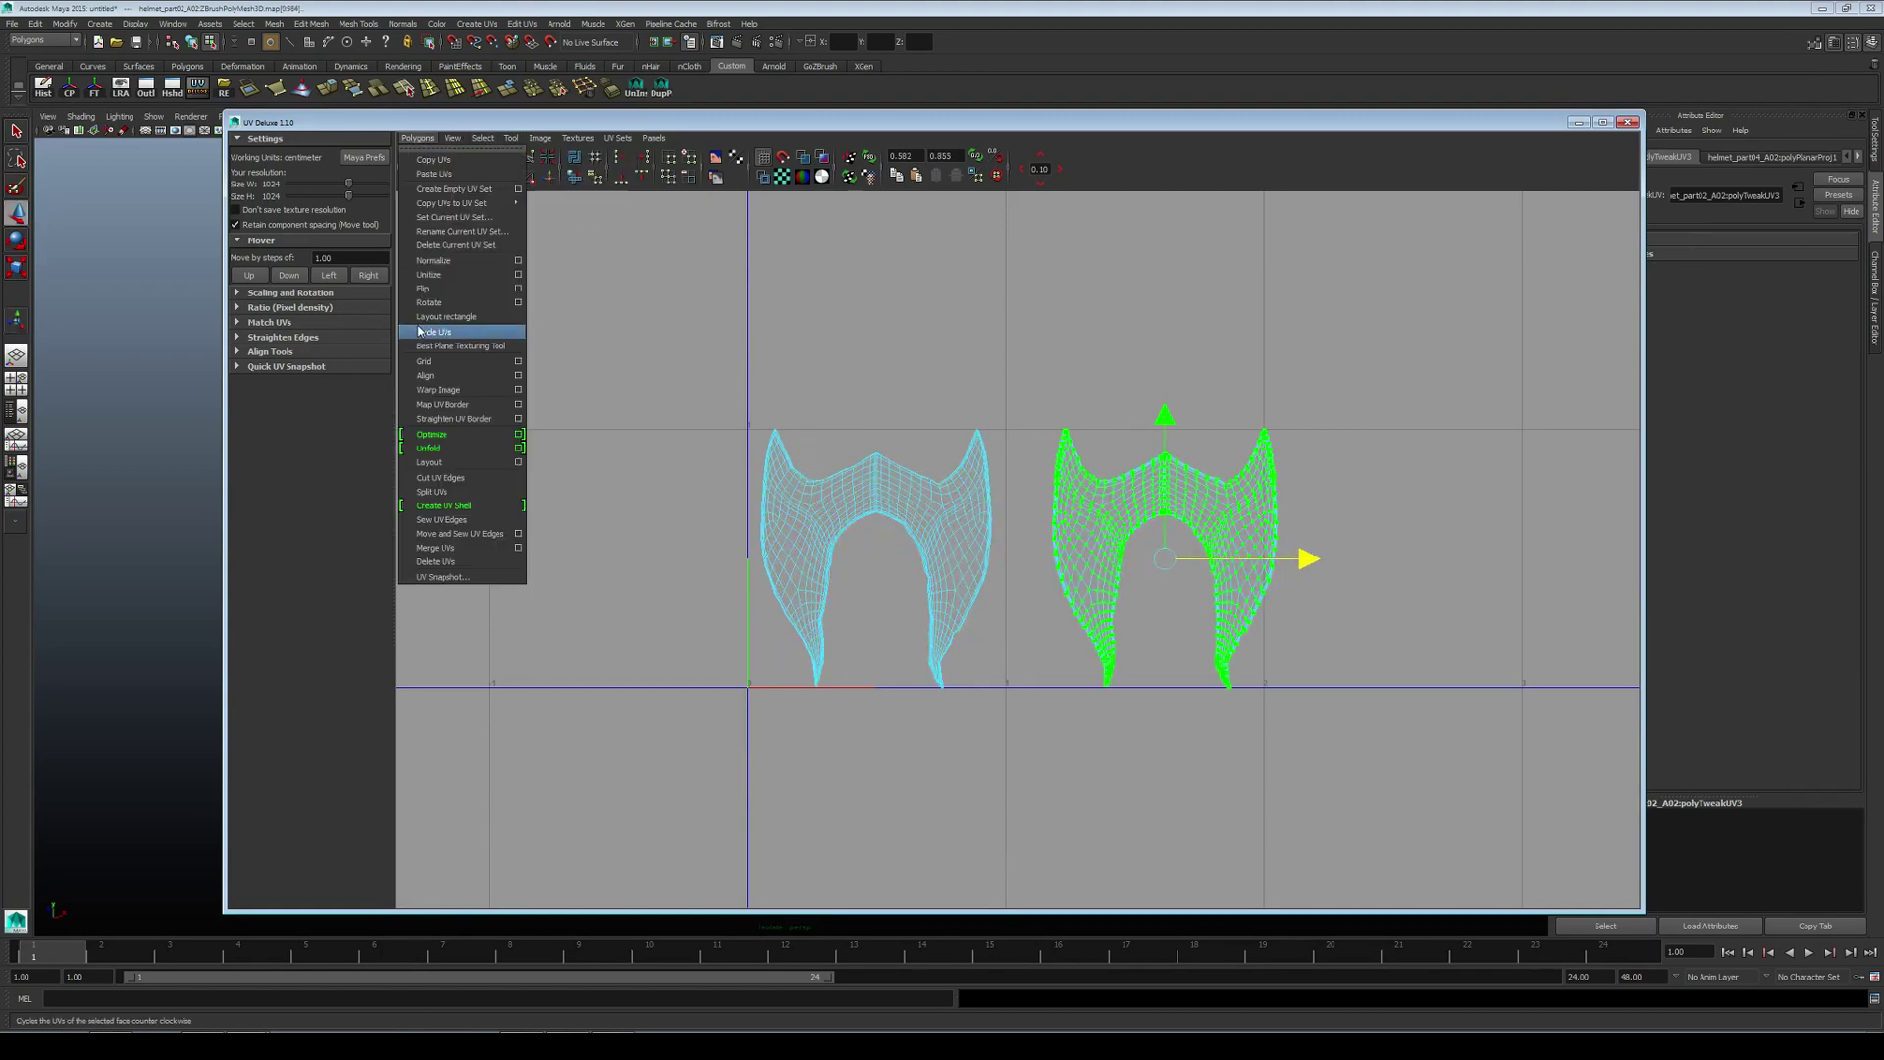
left_click(424, 450)
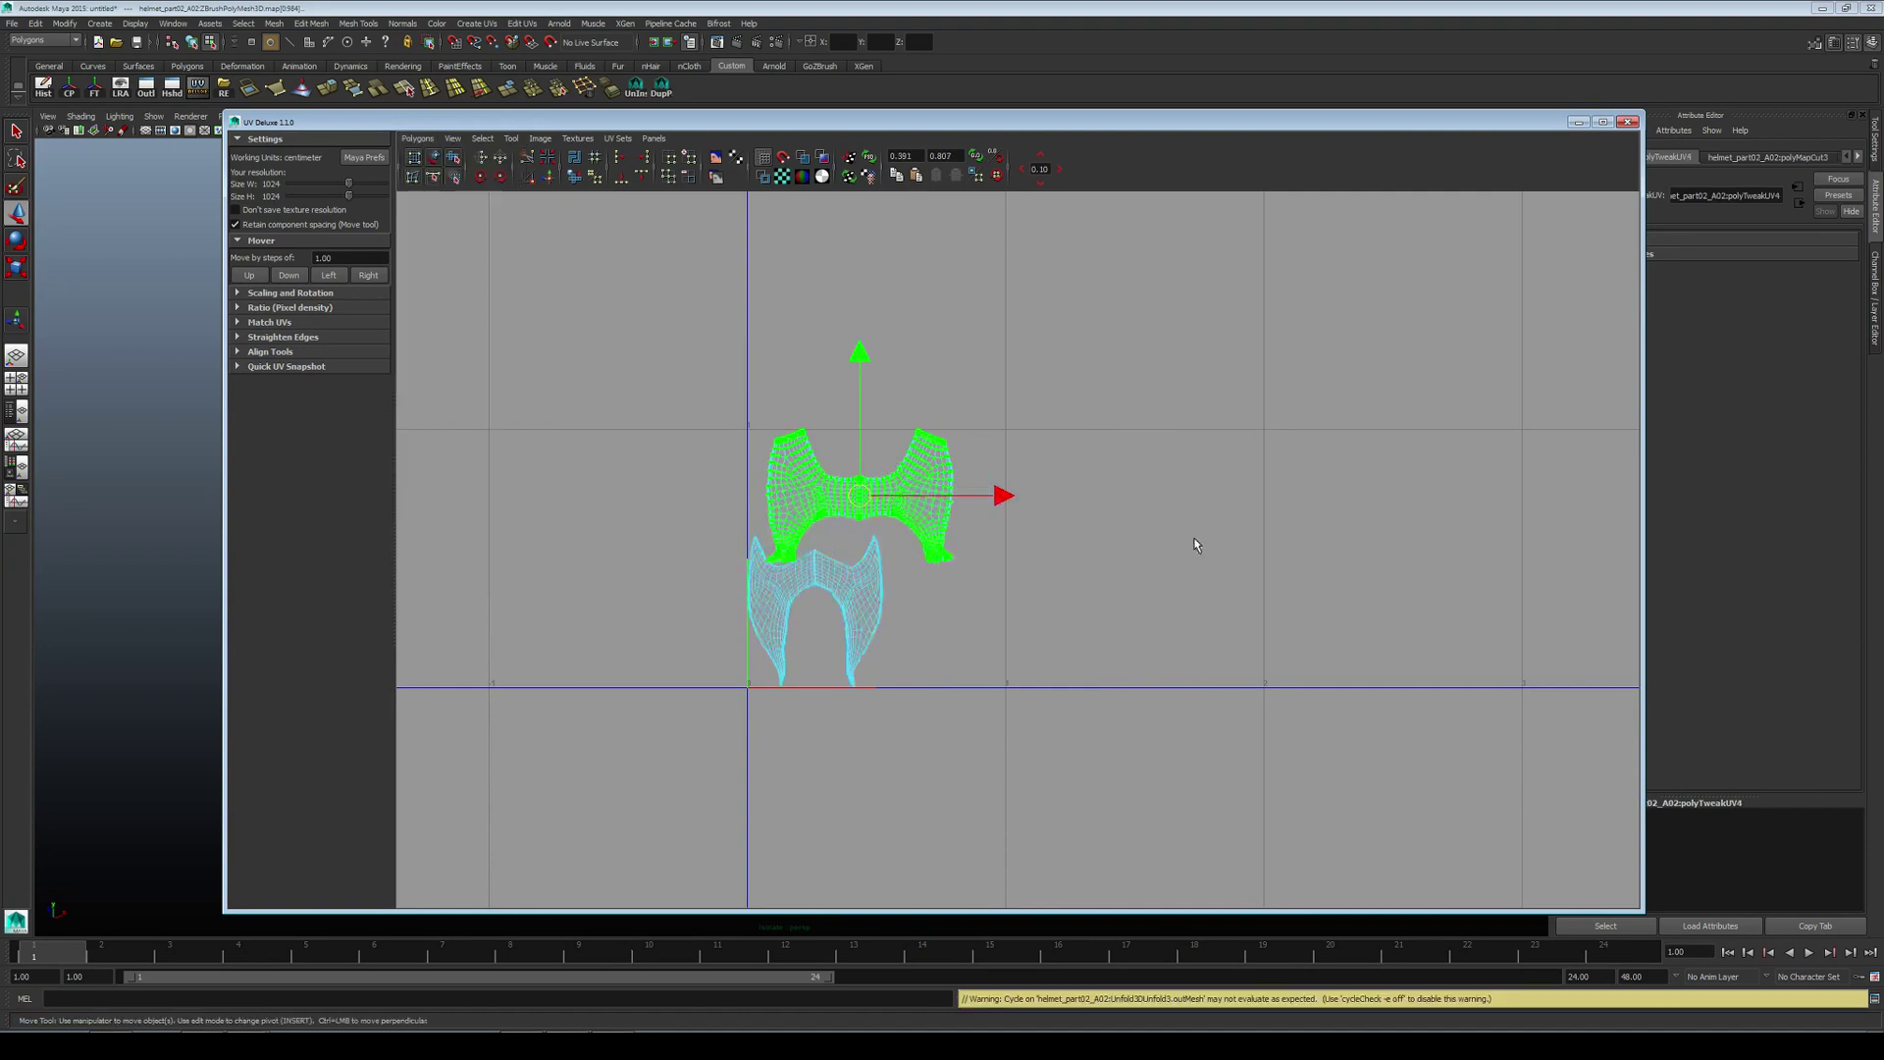
scroll(923, 461, "up", 3)
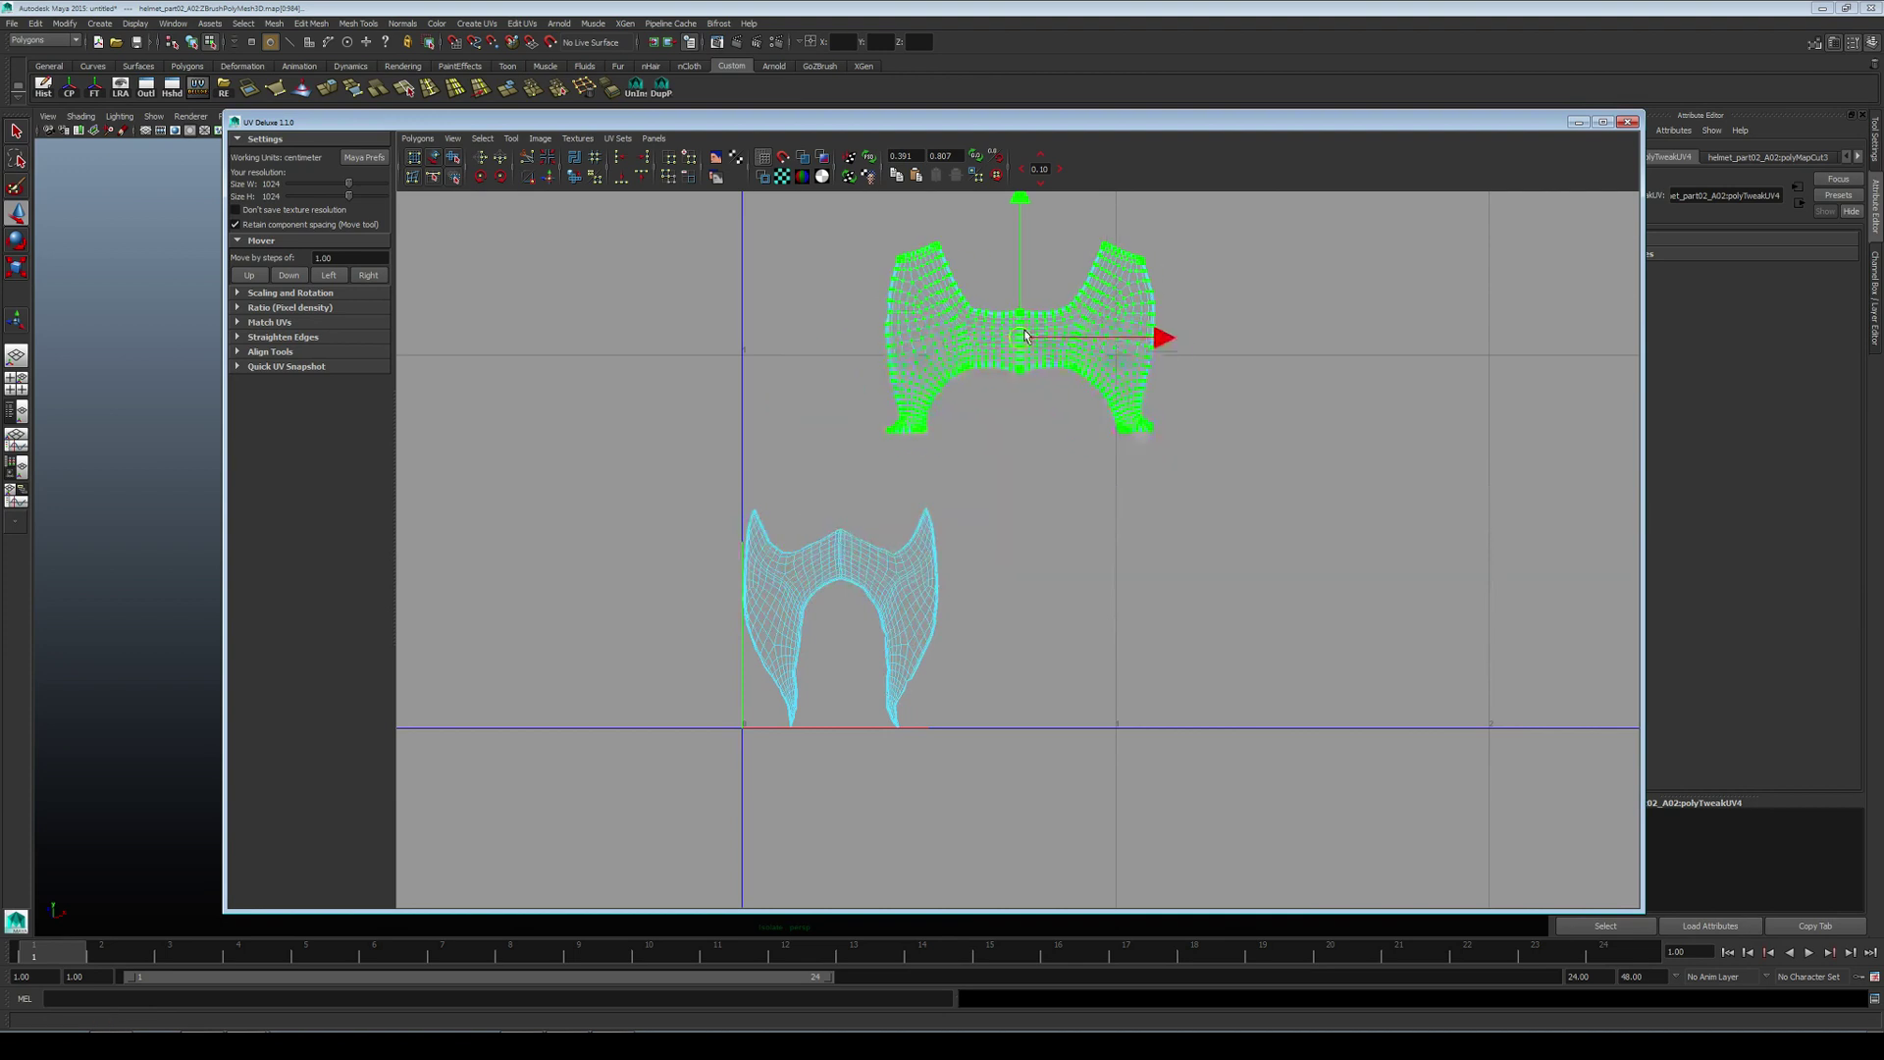
left_click(883, 633)
key("g")
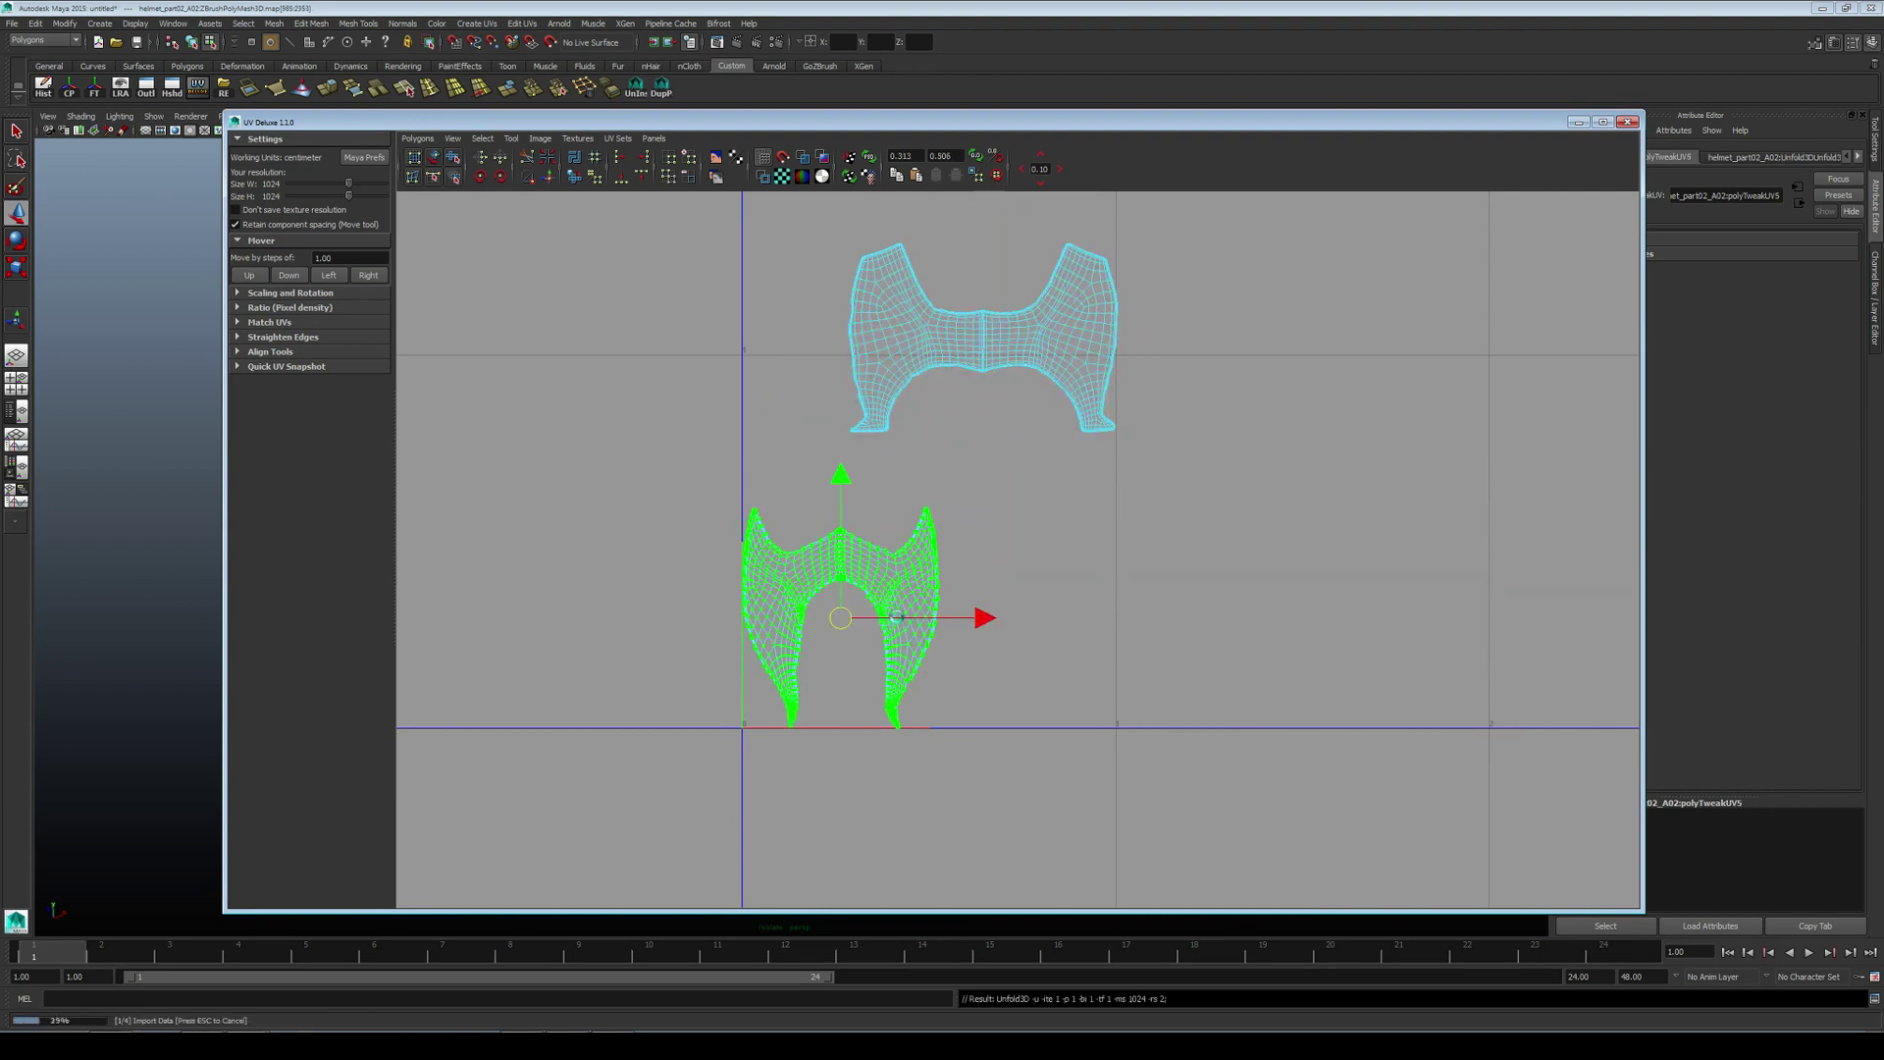
middle_click_drag(990, 523, 1005, 561, "alt")
scroll(1018, 505, "up", 3)
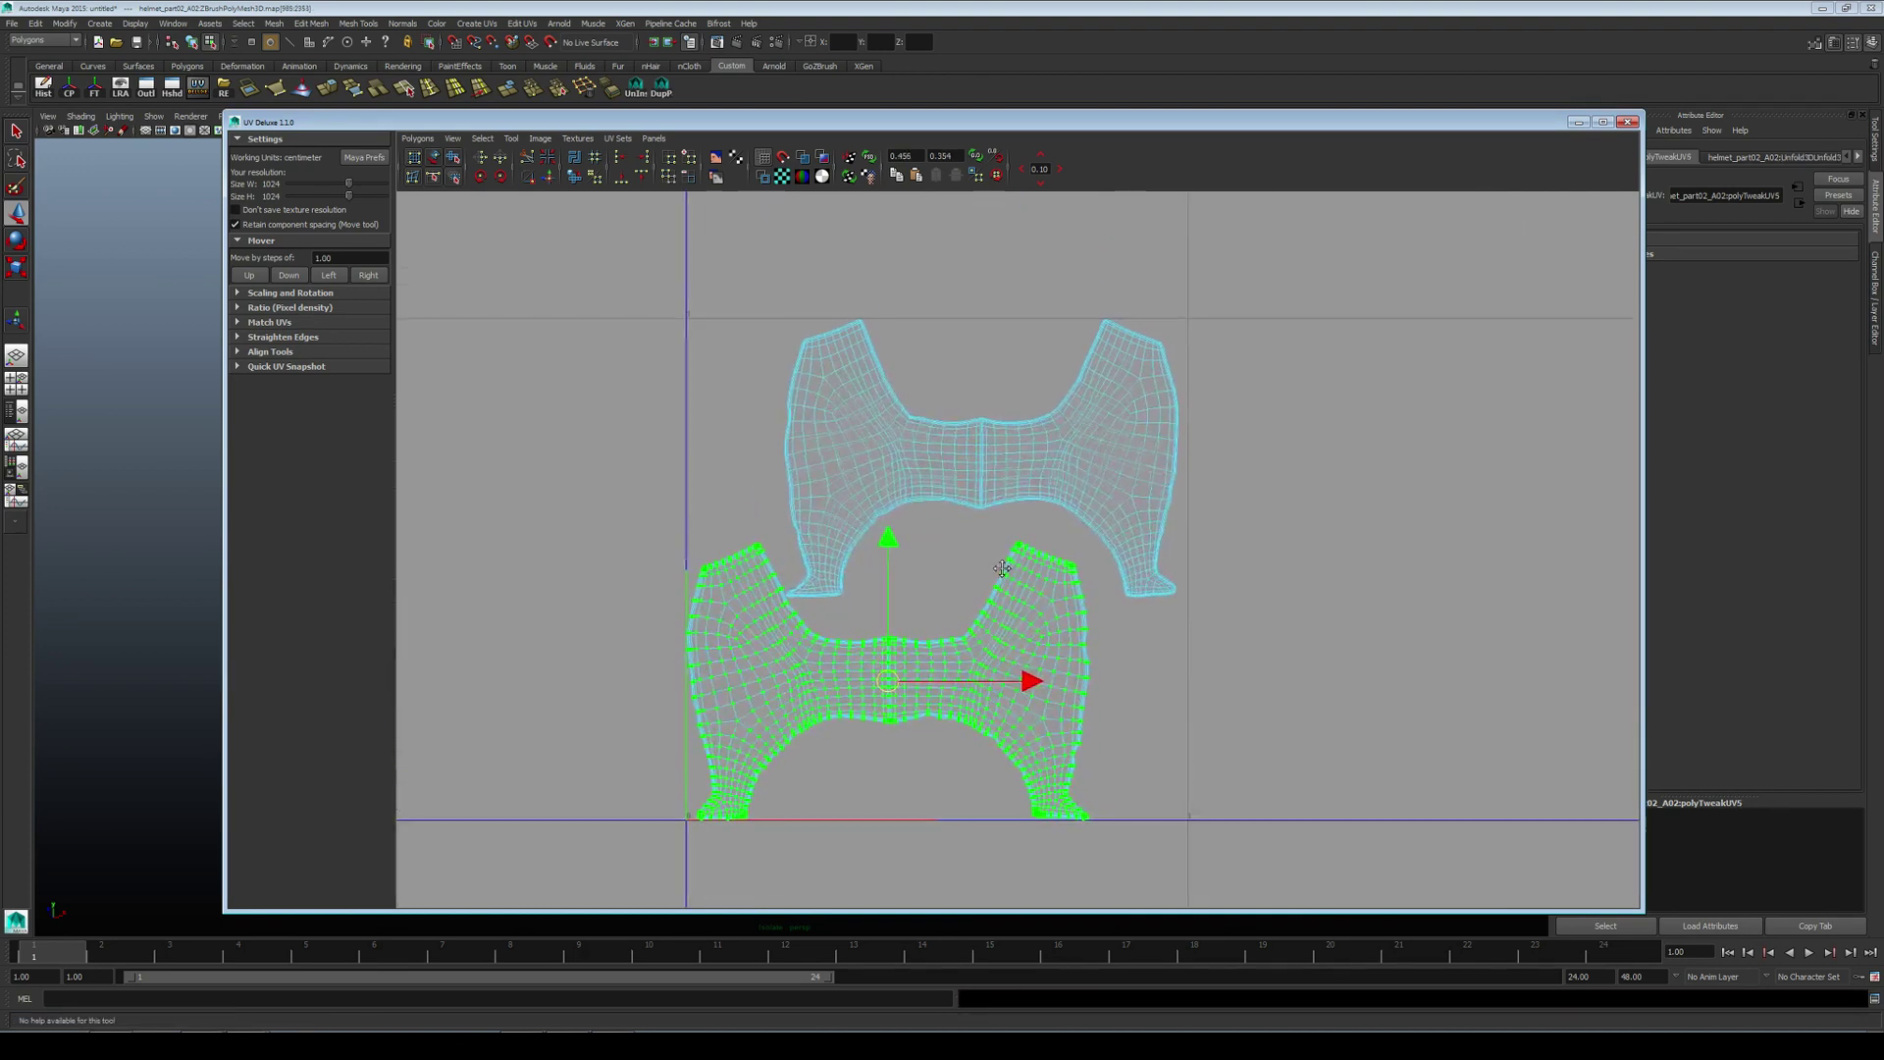
Step: Select the entire upper unfolded shell and move it directly above the other so that they no longer overlap
left_click_drag(1203, 296, 827, 411)
left_click(482, 138)
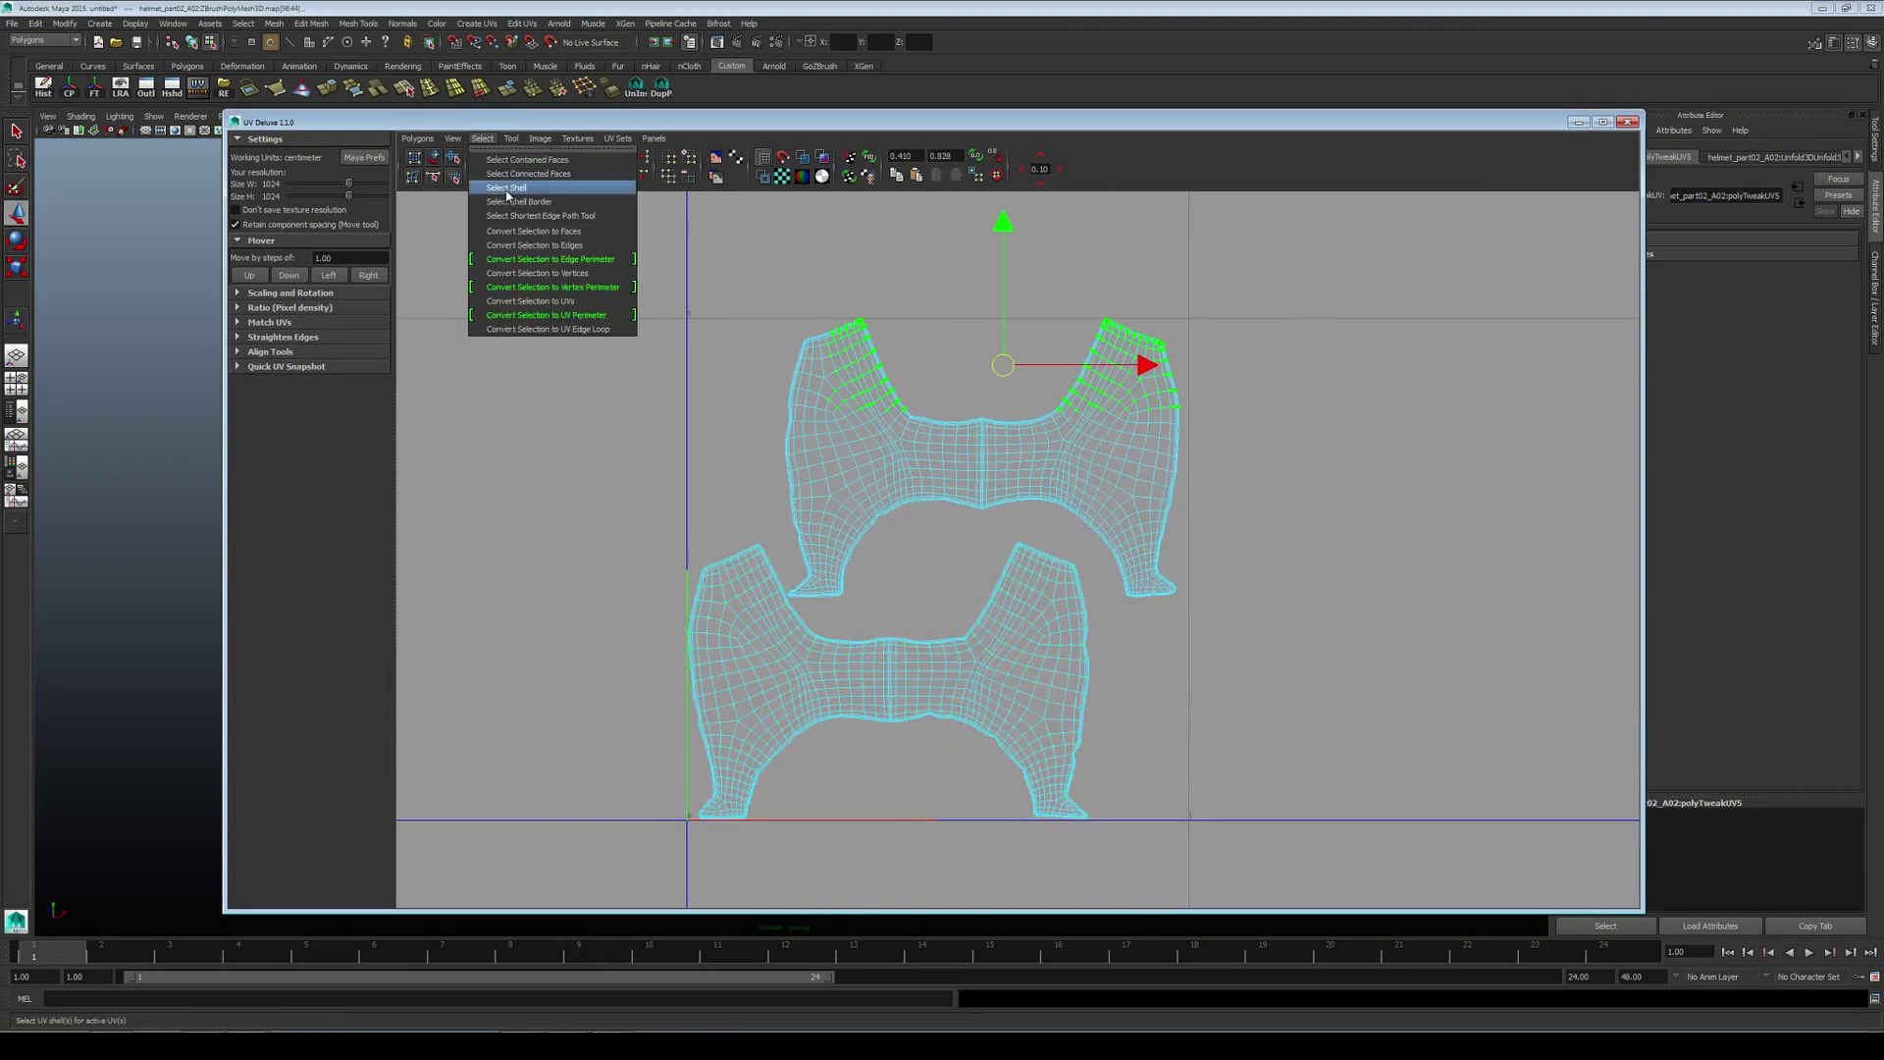
left_click(511, 192)
left_click_drag(981, 454, 881, 393)
middle_click_drag(968, 321, 938, 445, "alt")
scroll(707, 545, "up", 3)
middle_click_drag(633, 552, 690, 517, "alt")
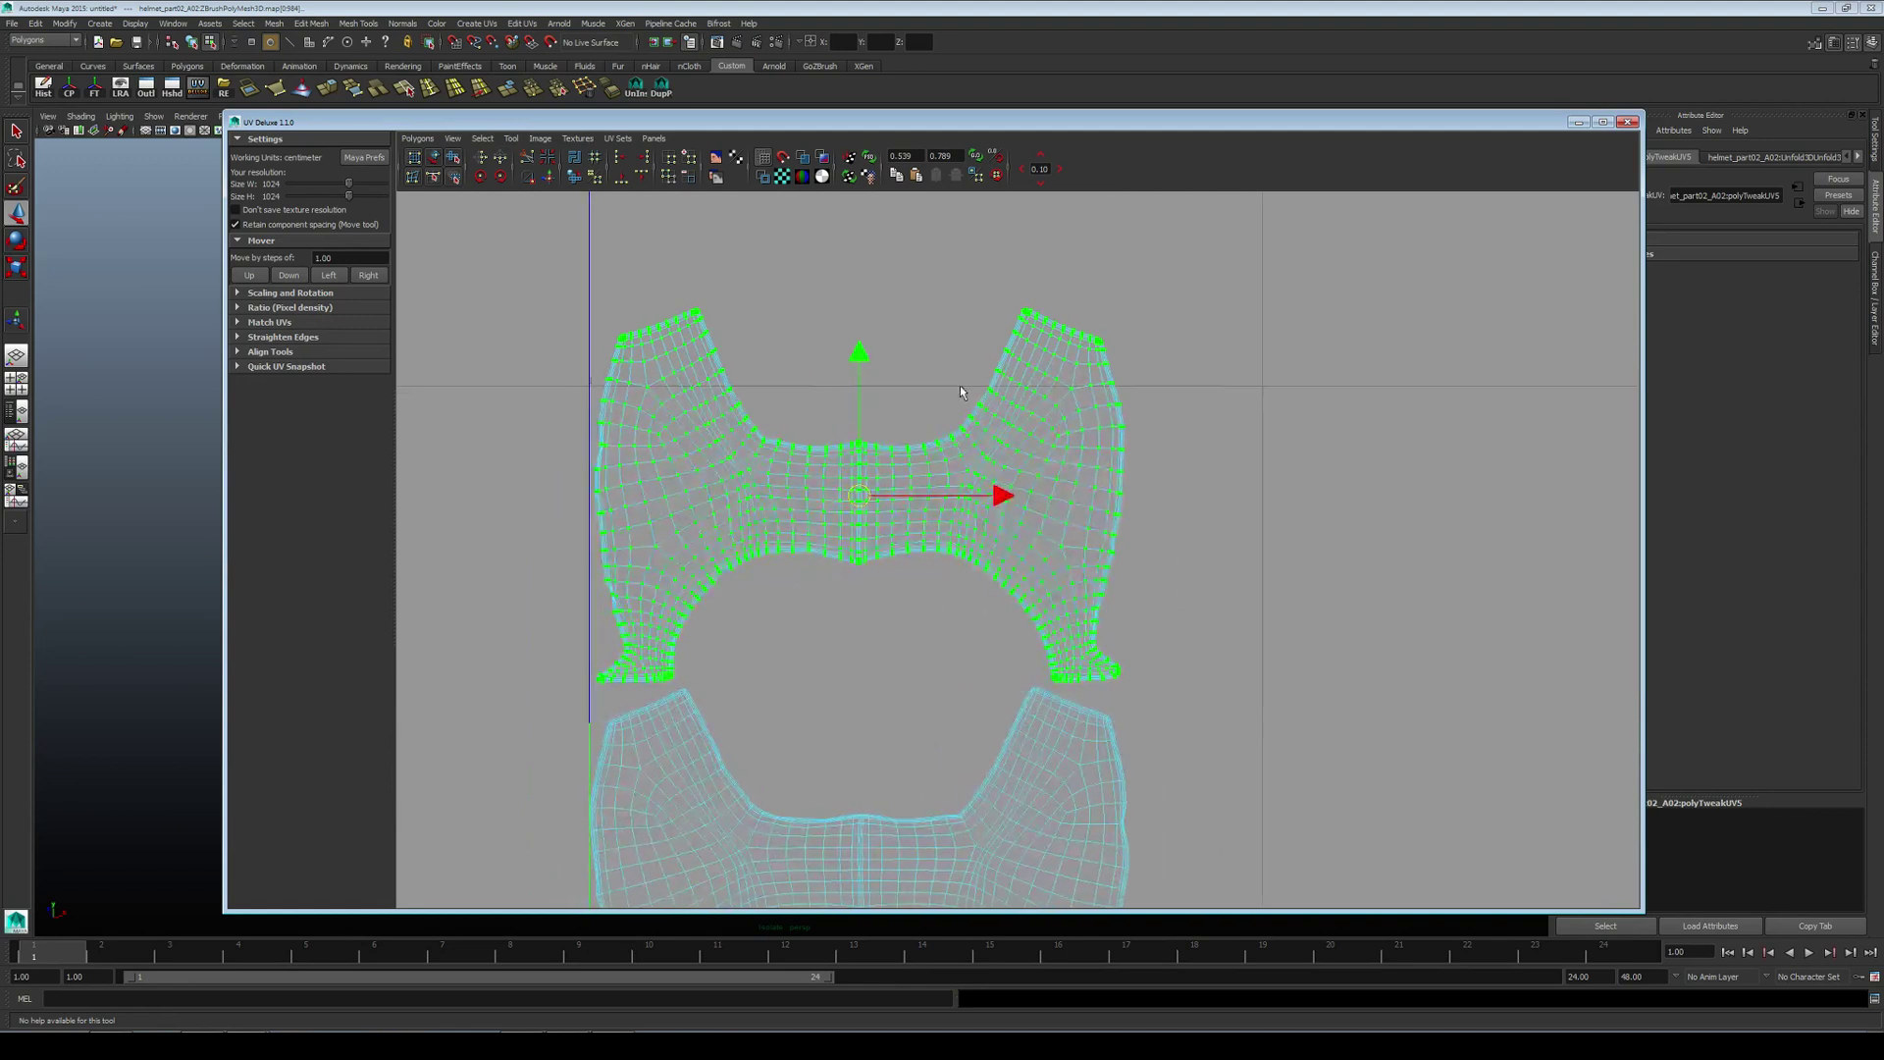
Step: Activate the Smooth UV tool on the upper unfolded shell, check both shells' layout, and close the UV editor
left_click(455, 157)
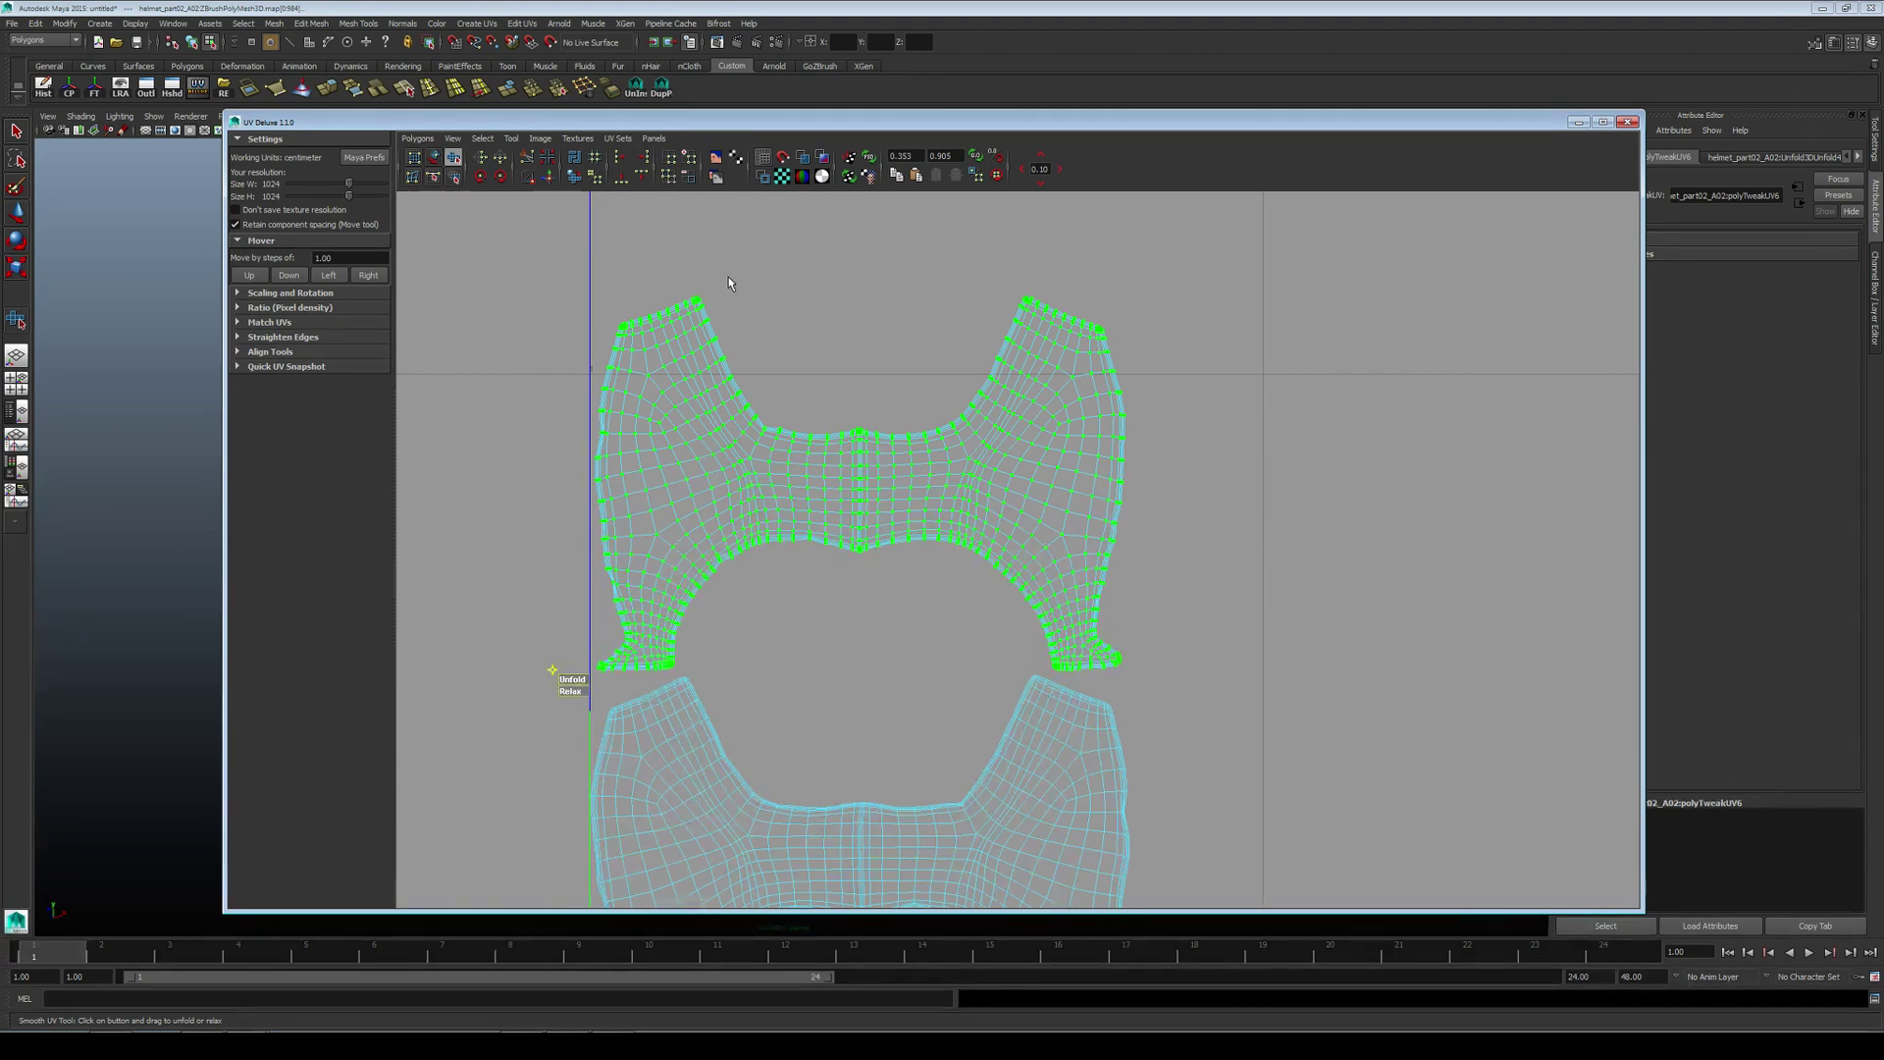
left_click(751, 510)
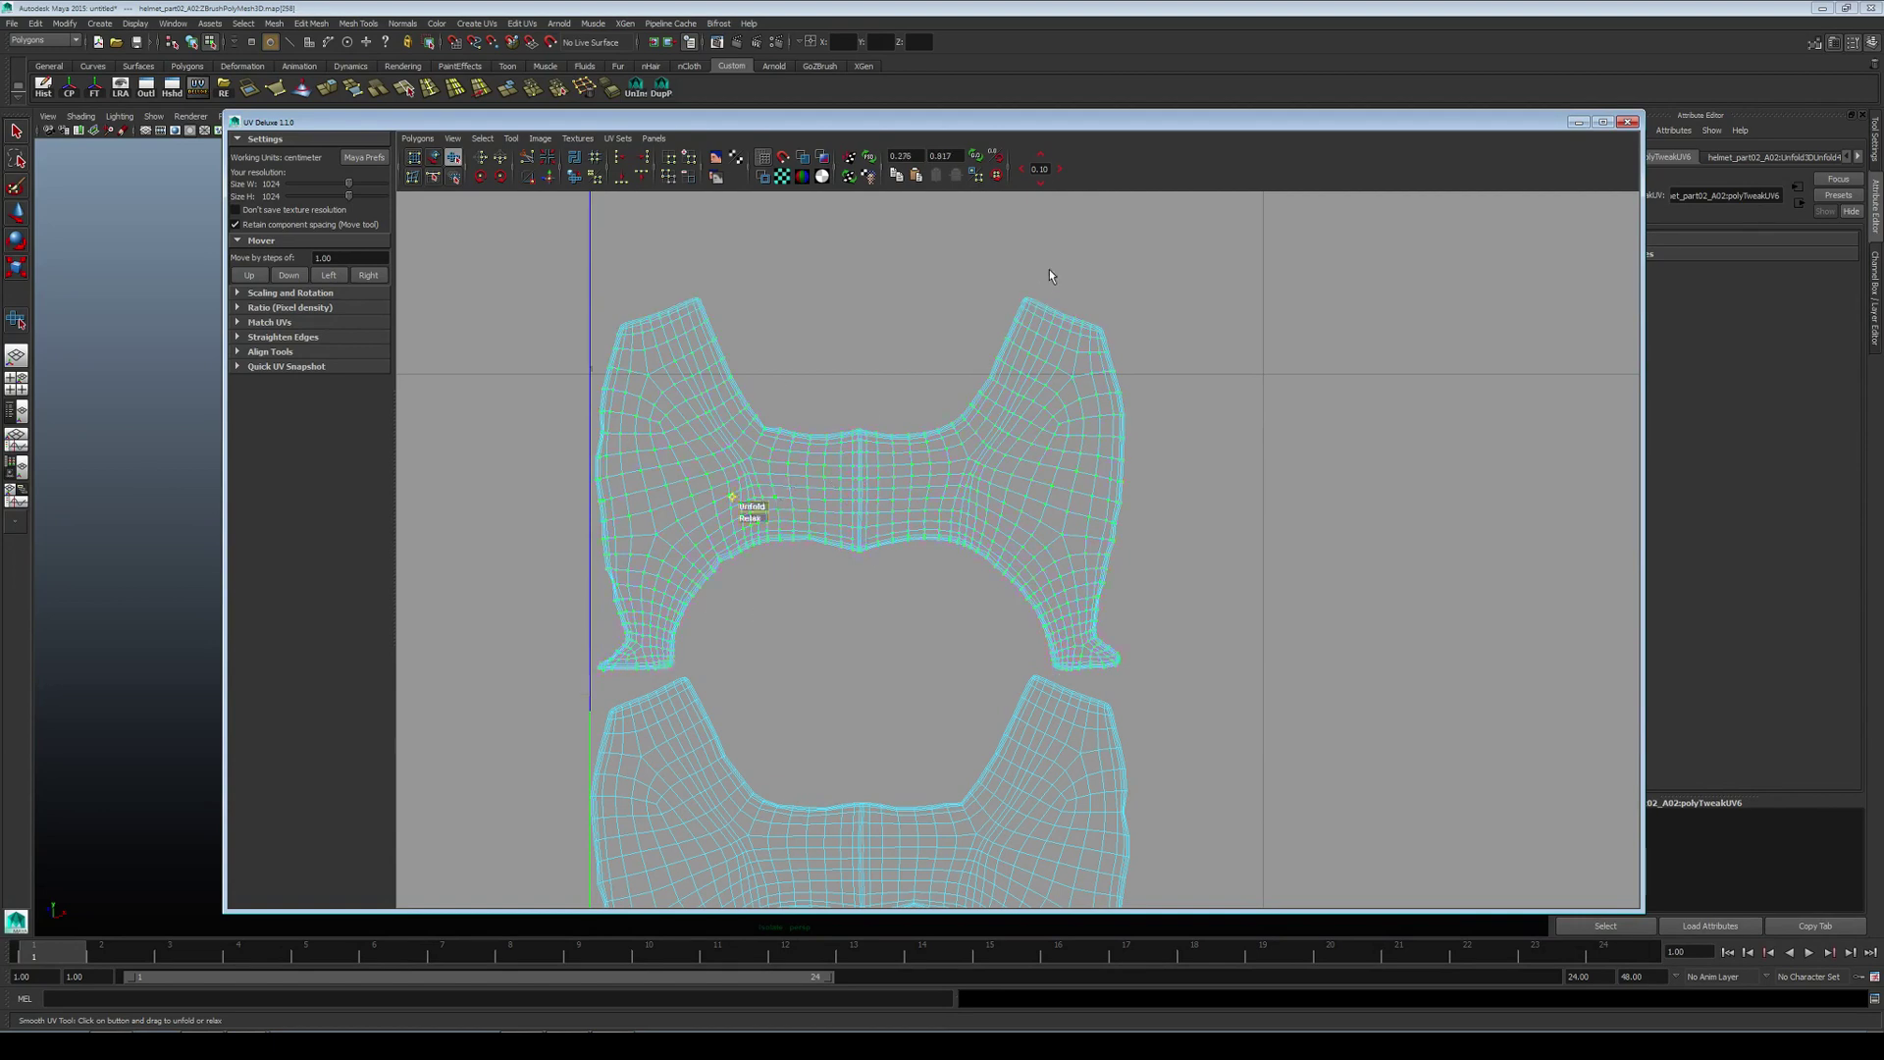
scroll(878, 461, "down", 2)
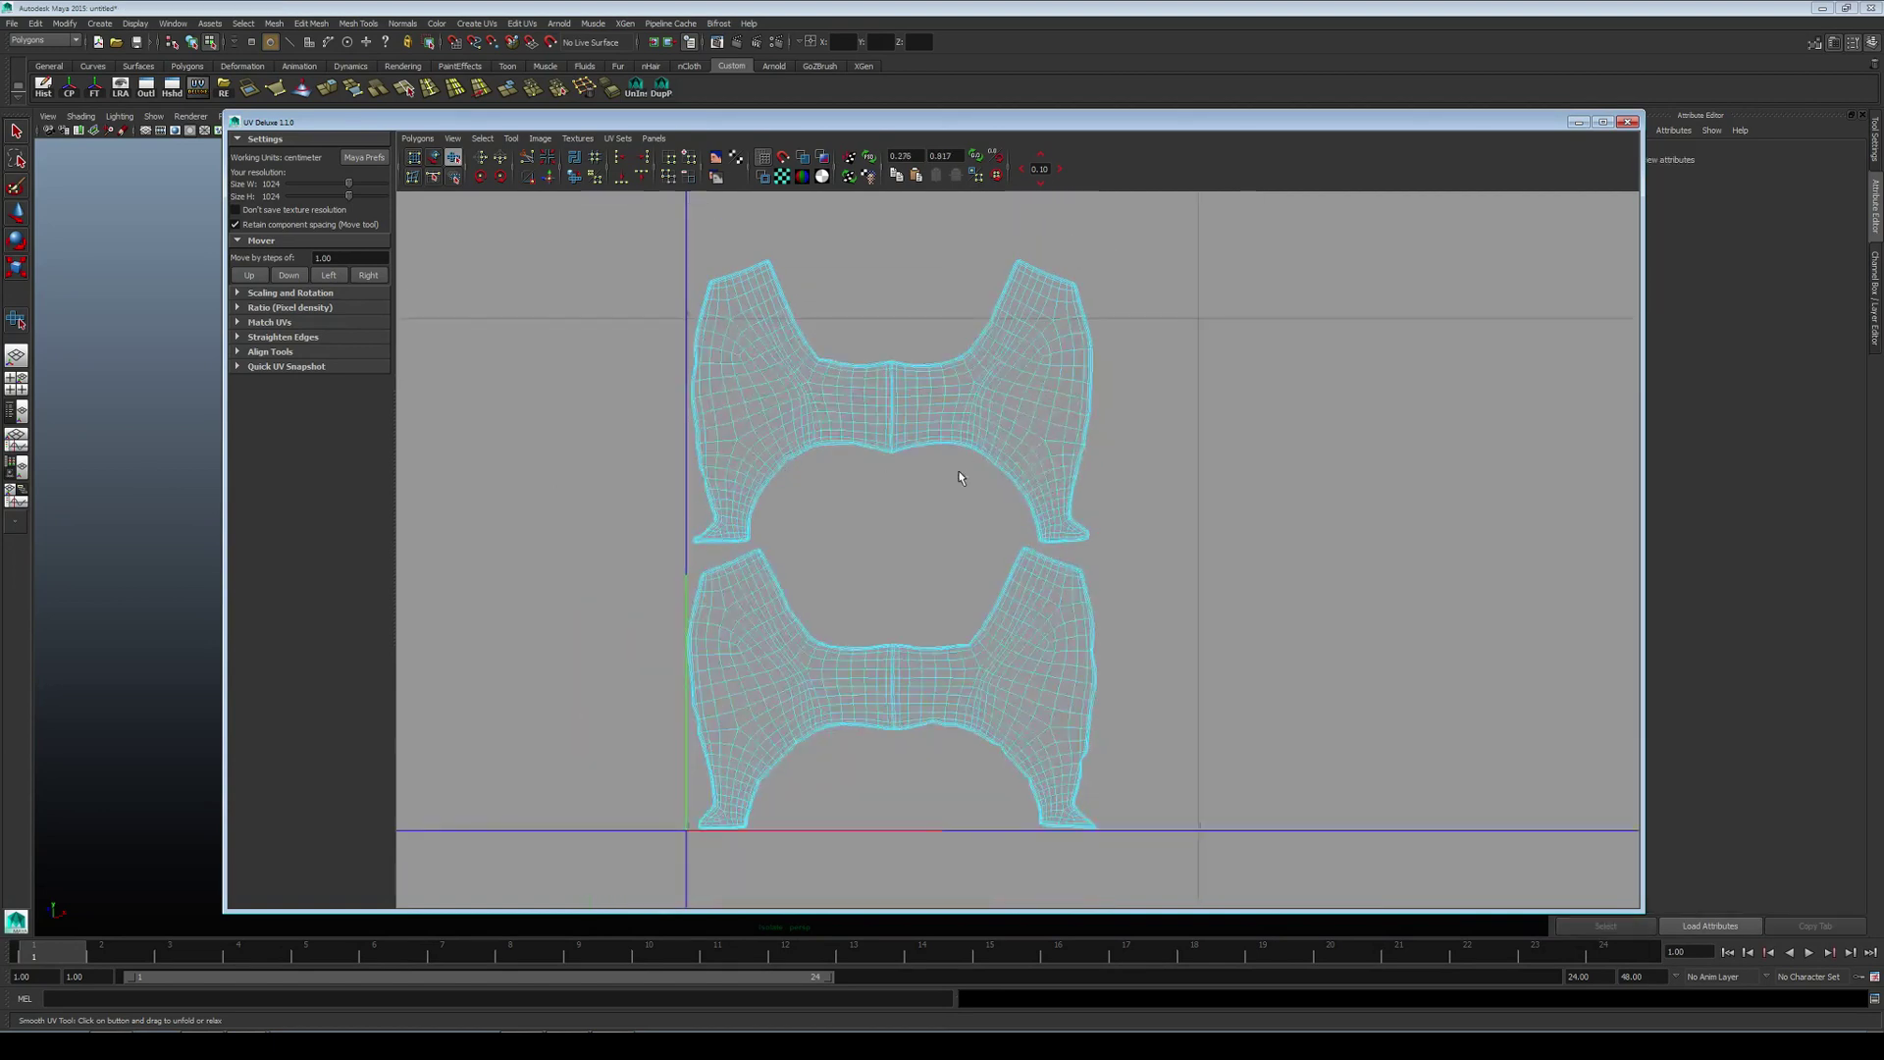
scroll(912, 473, "down", 2)
left_click_drag(1064, 263, 432, 460)
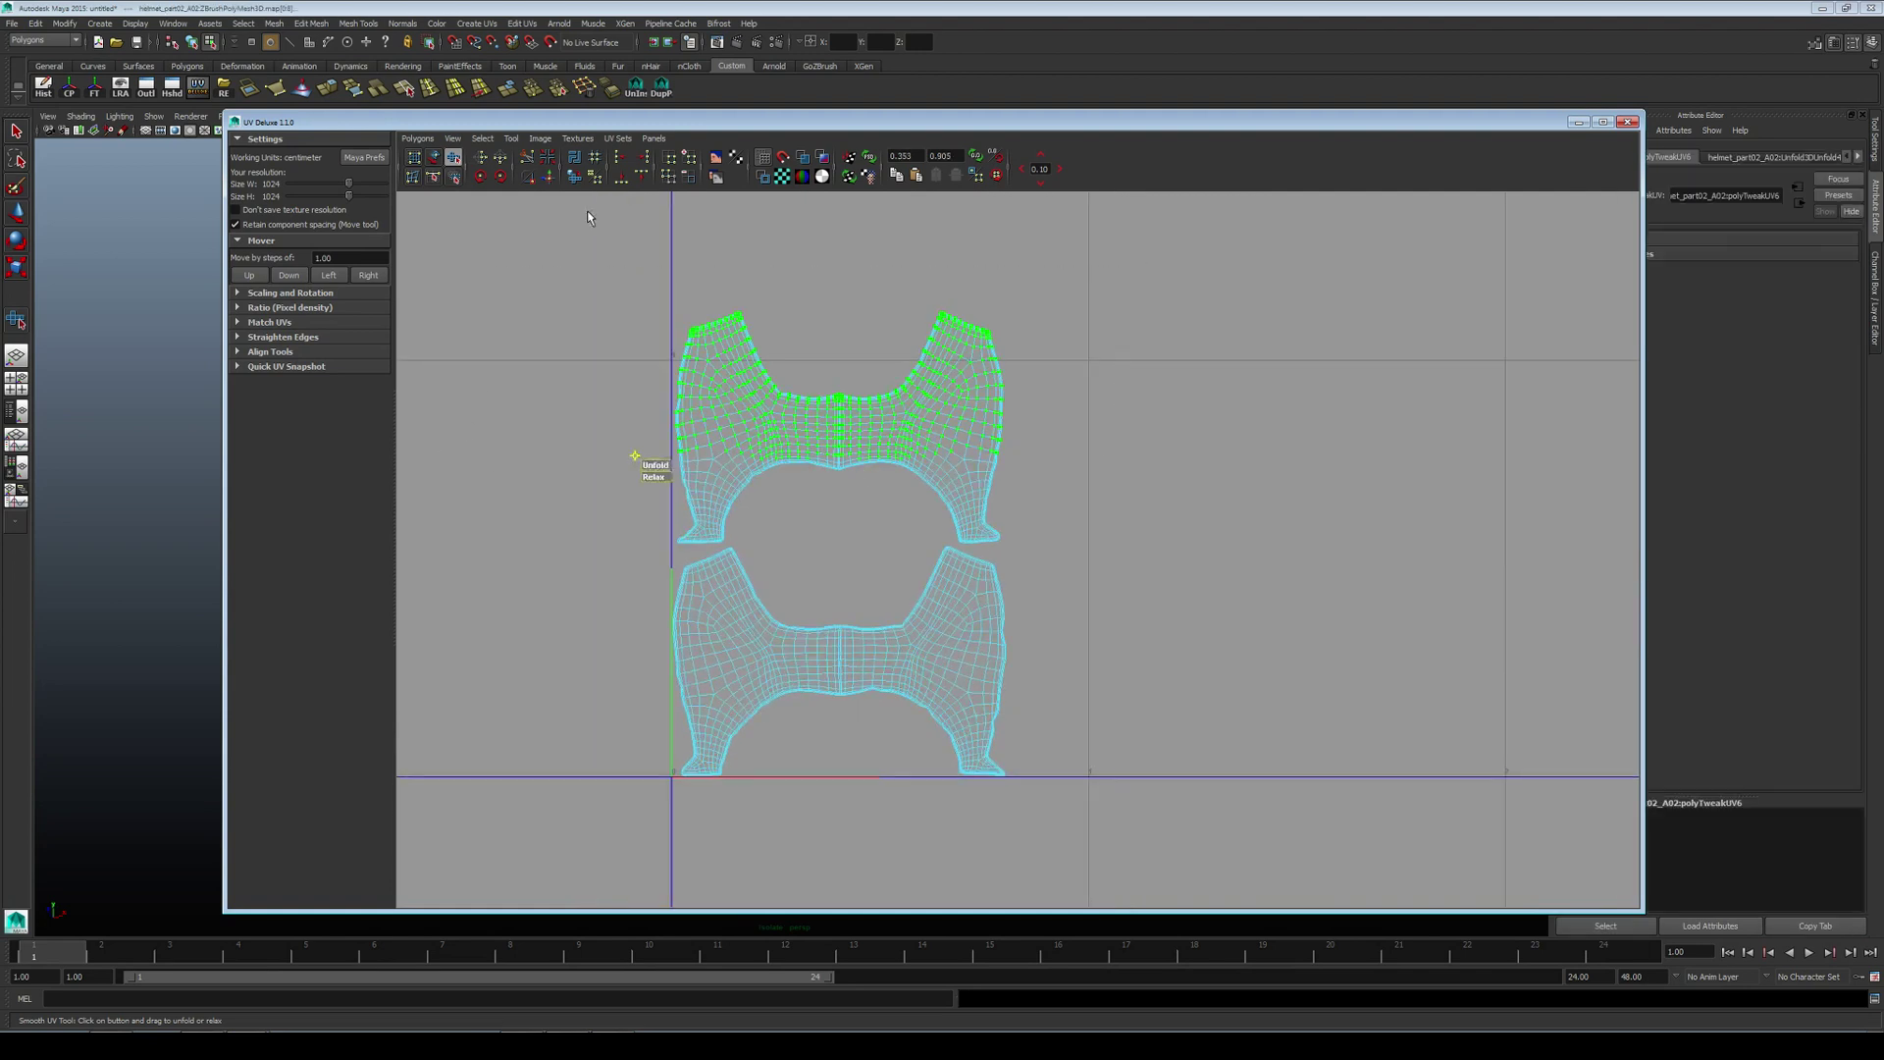
left_click(852, 427)
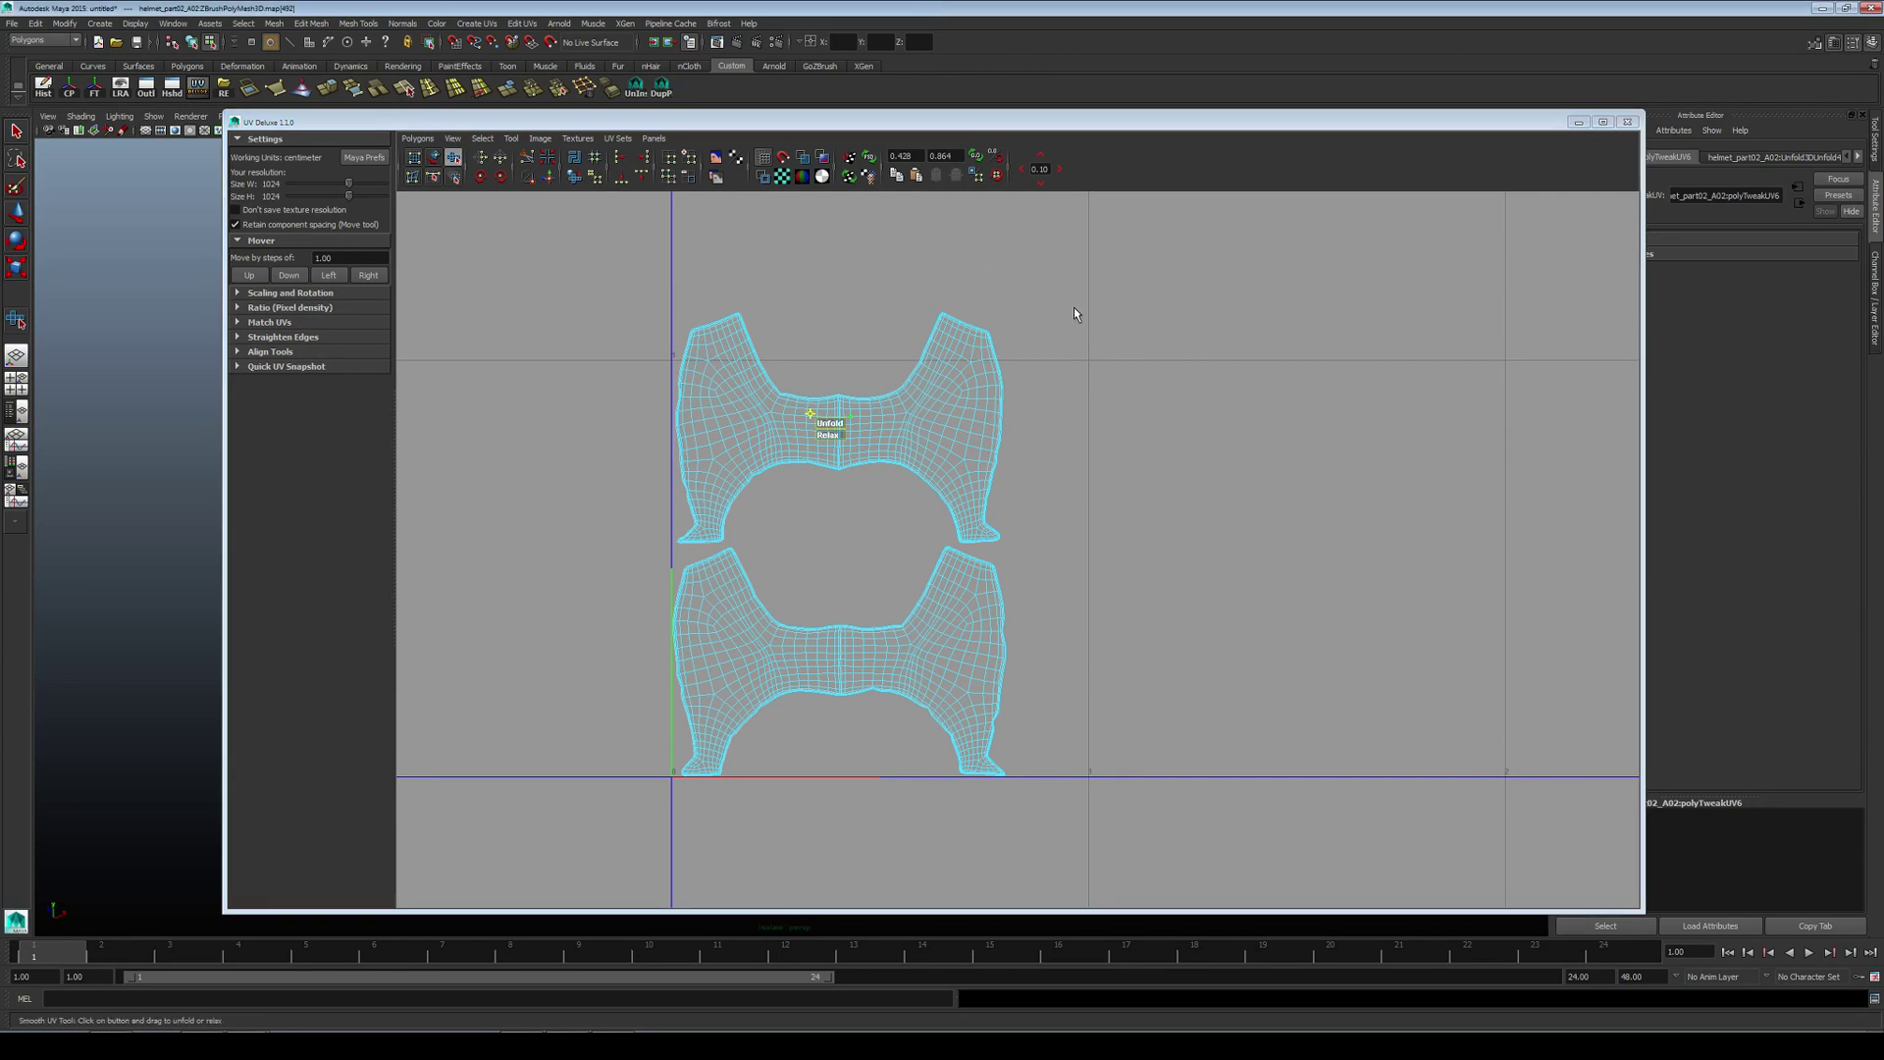
left_click(1626, 122)
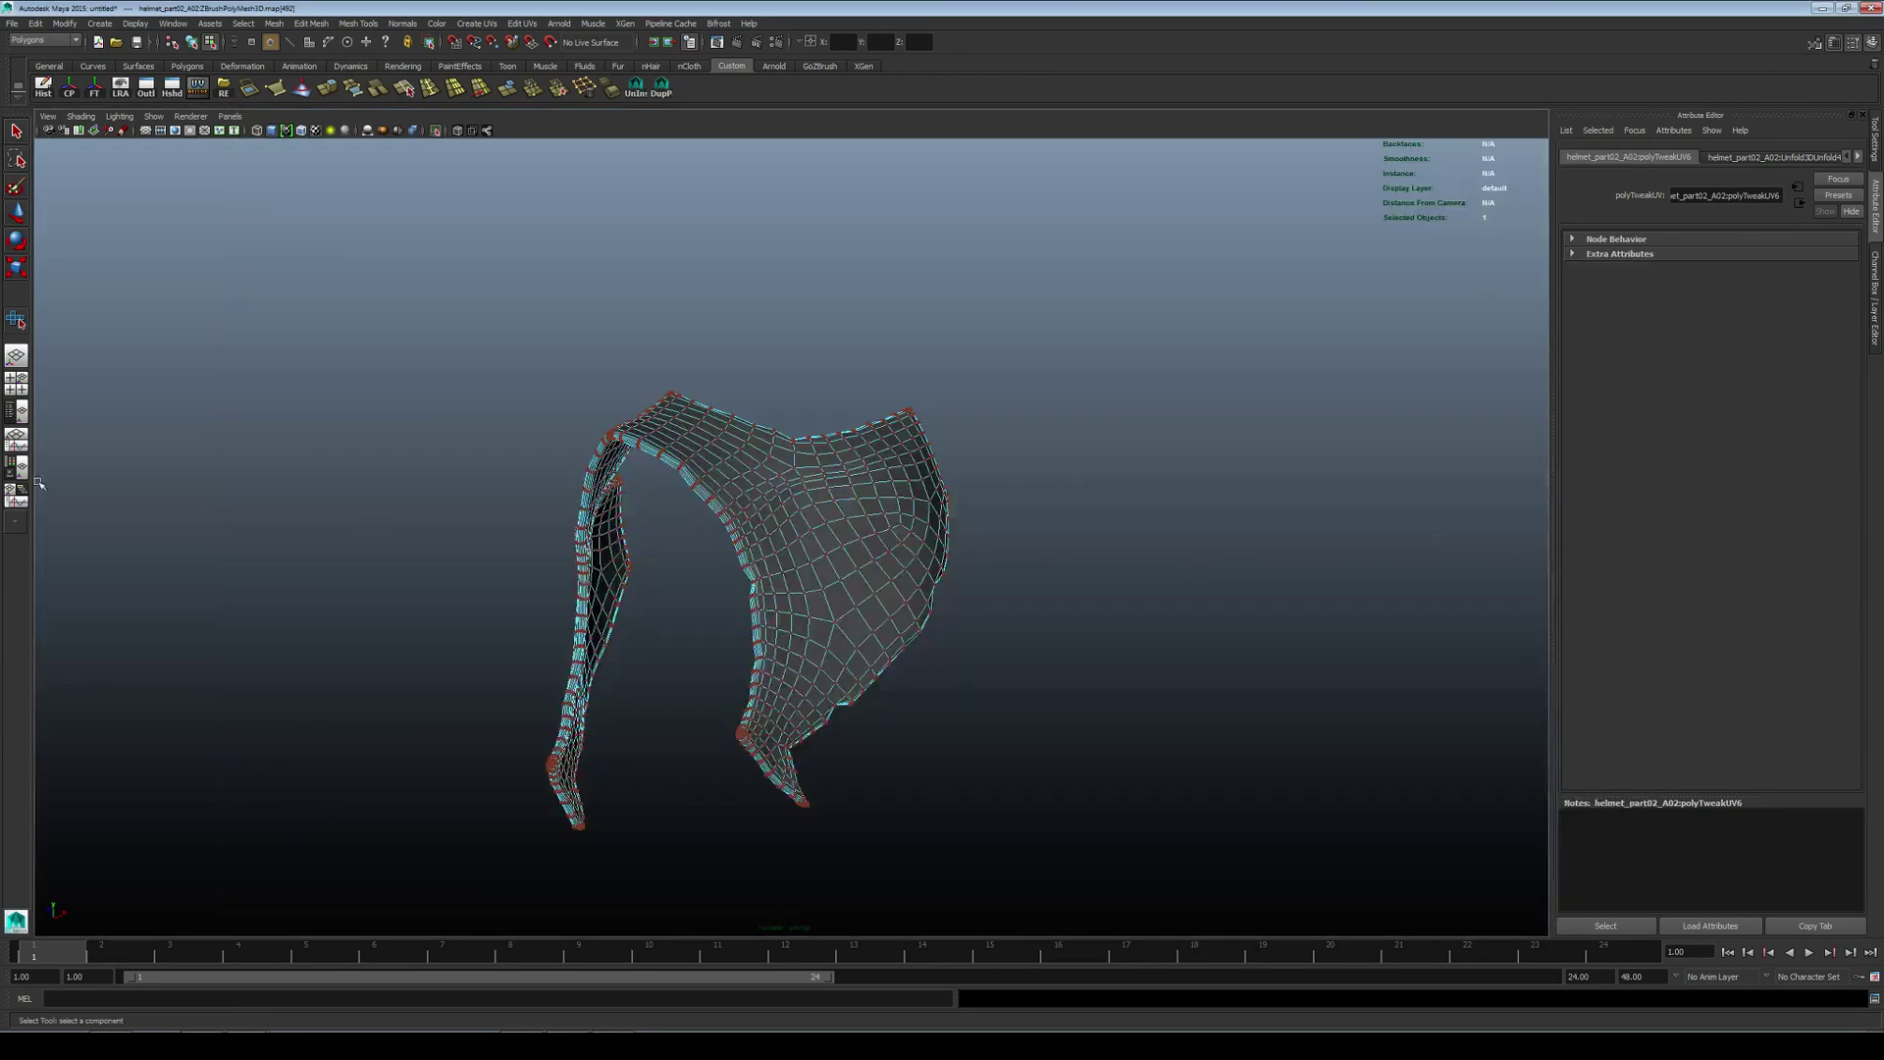
Step: Graph the input and output connections of the coloured checker material in Hypershade and select its place2dTexture node
left_click_drag(1110, 310, 1485, 199)
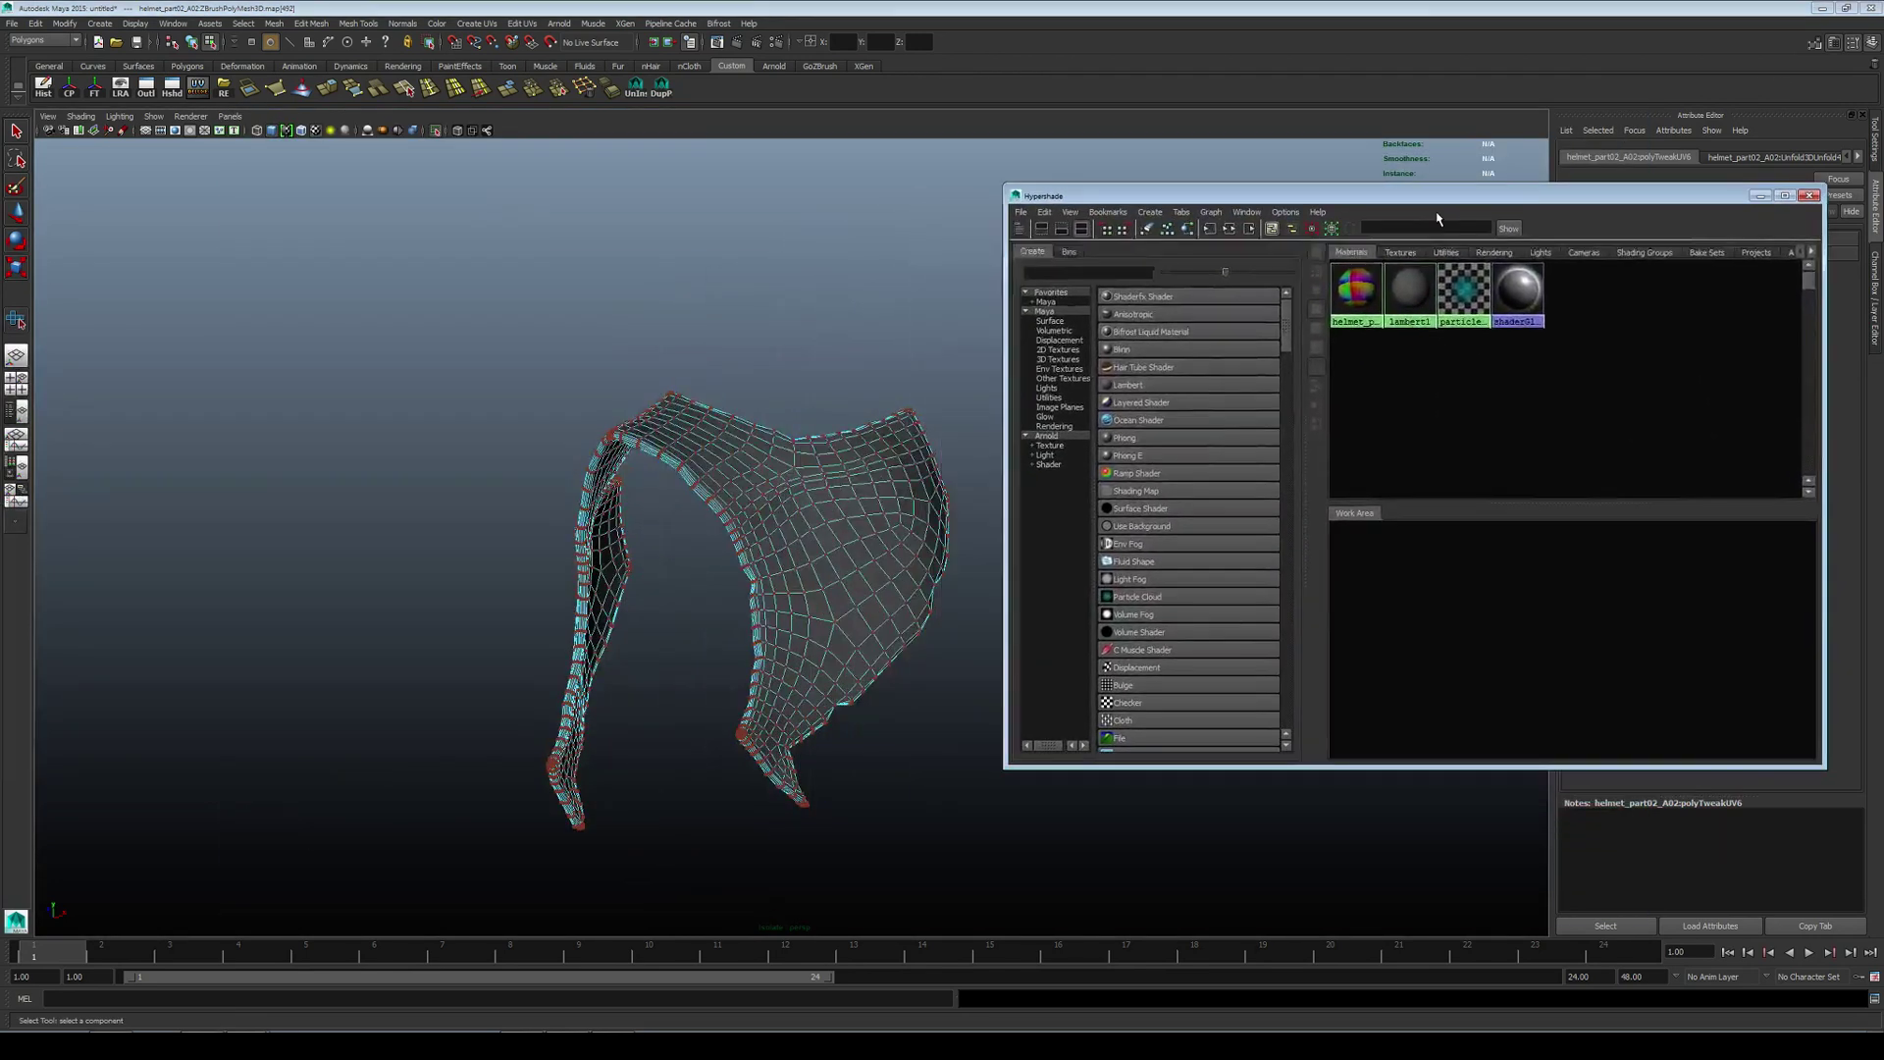
left_click(1371, 281)
left_click(1229, 229)
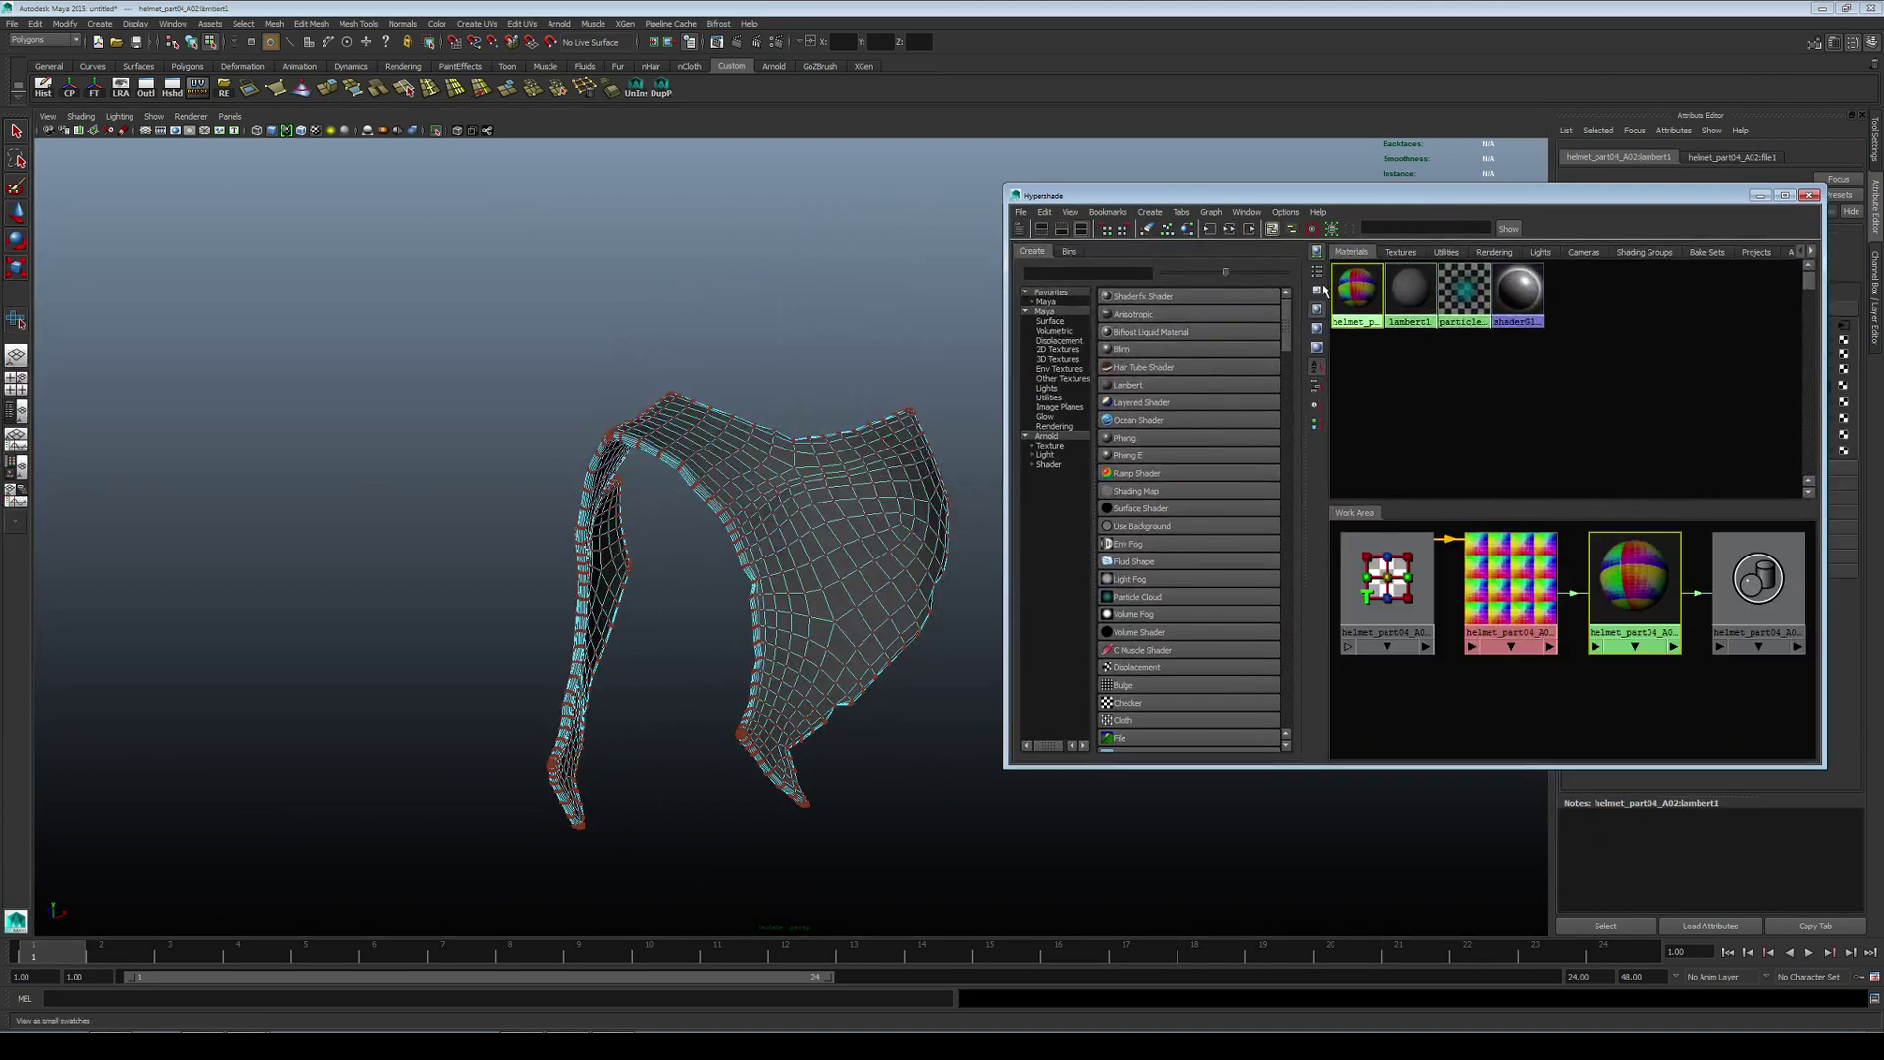
left_click(1492, 592)
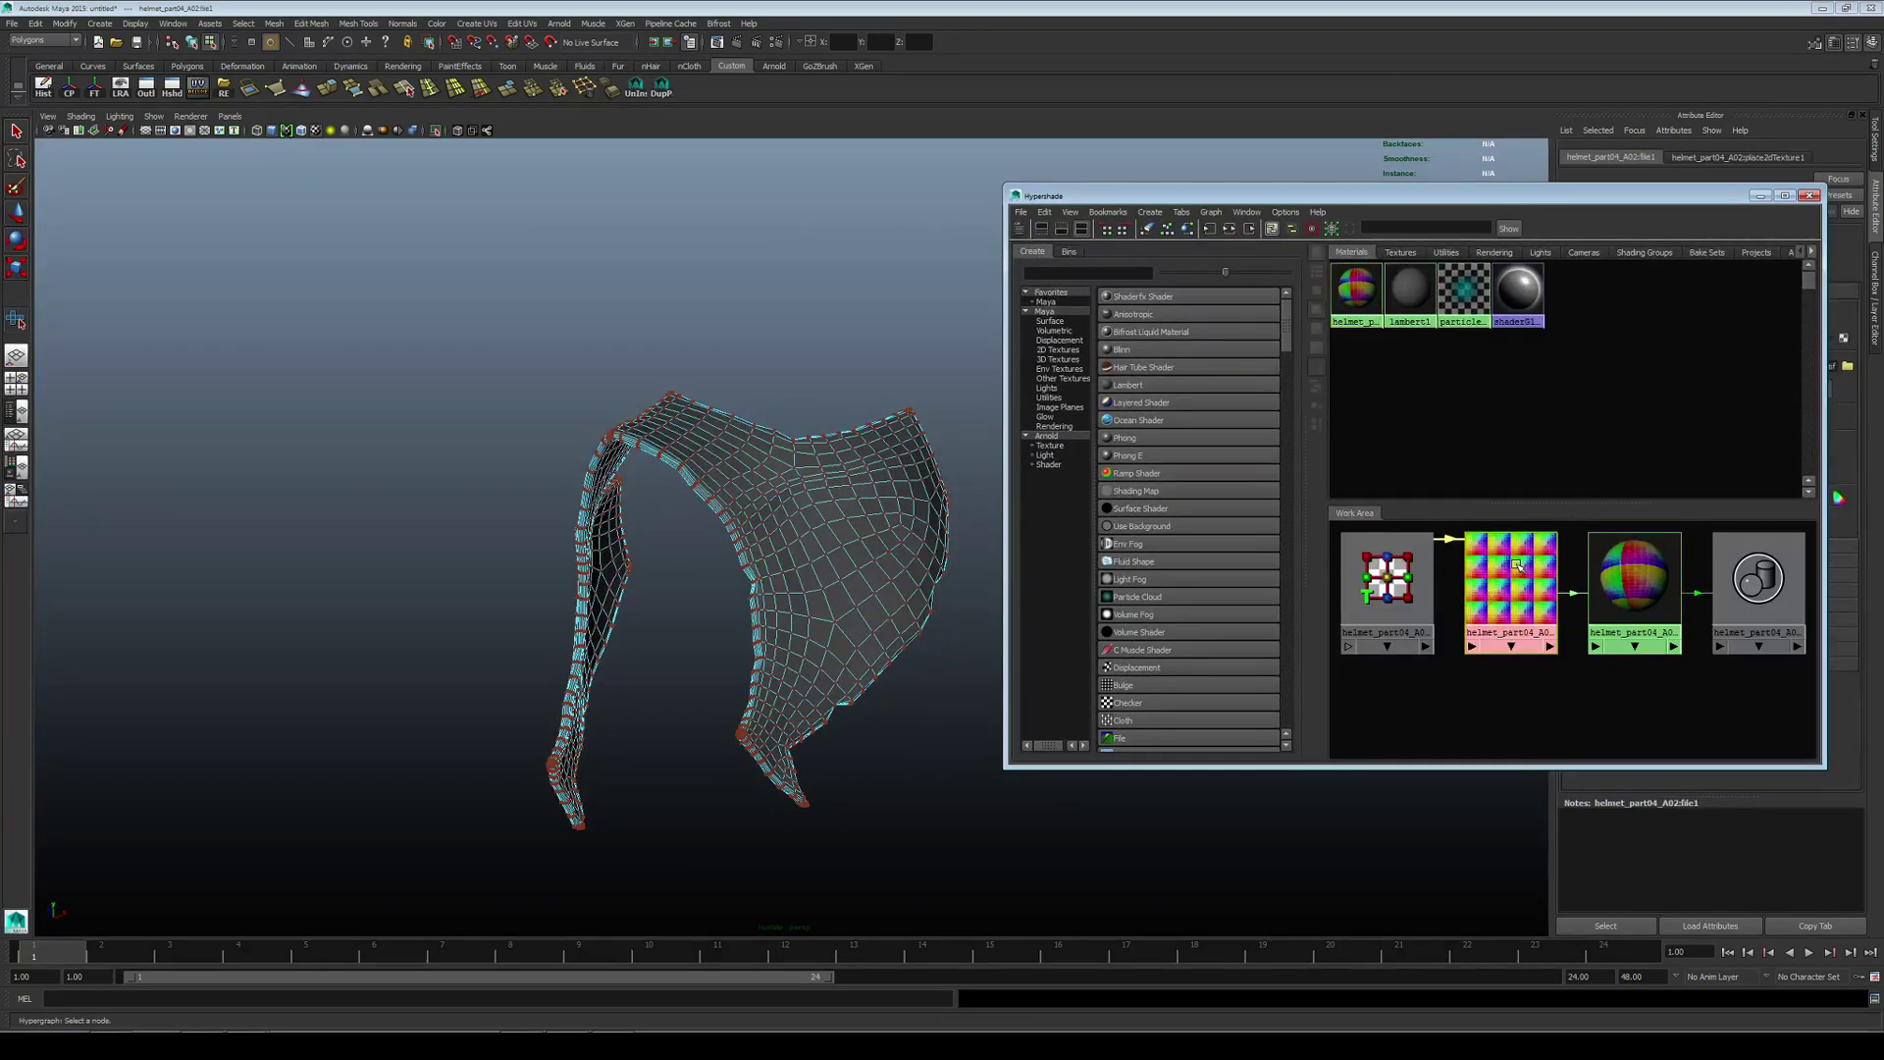
left_click(1388, 587)
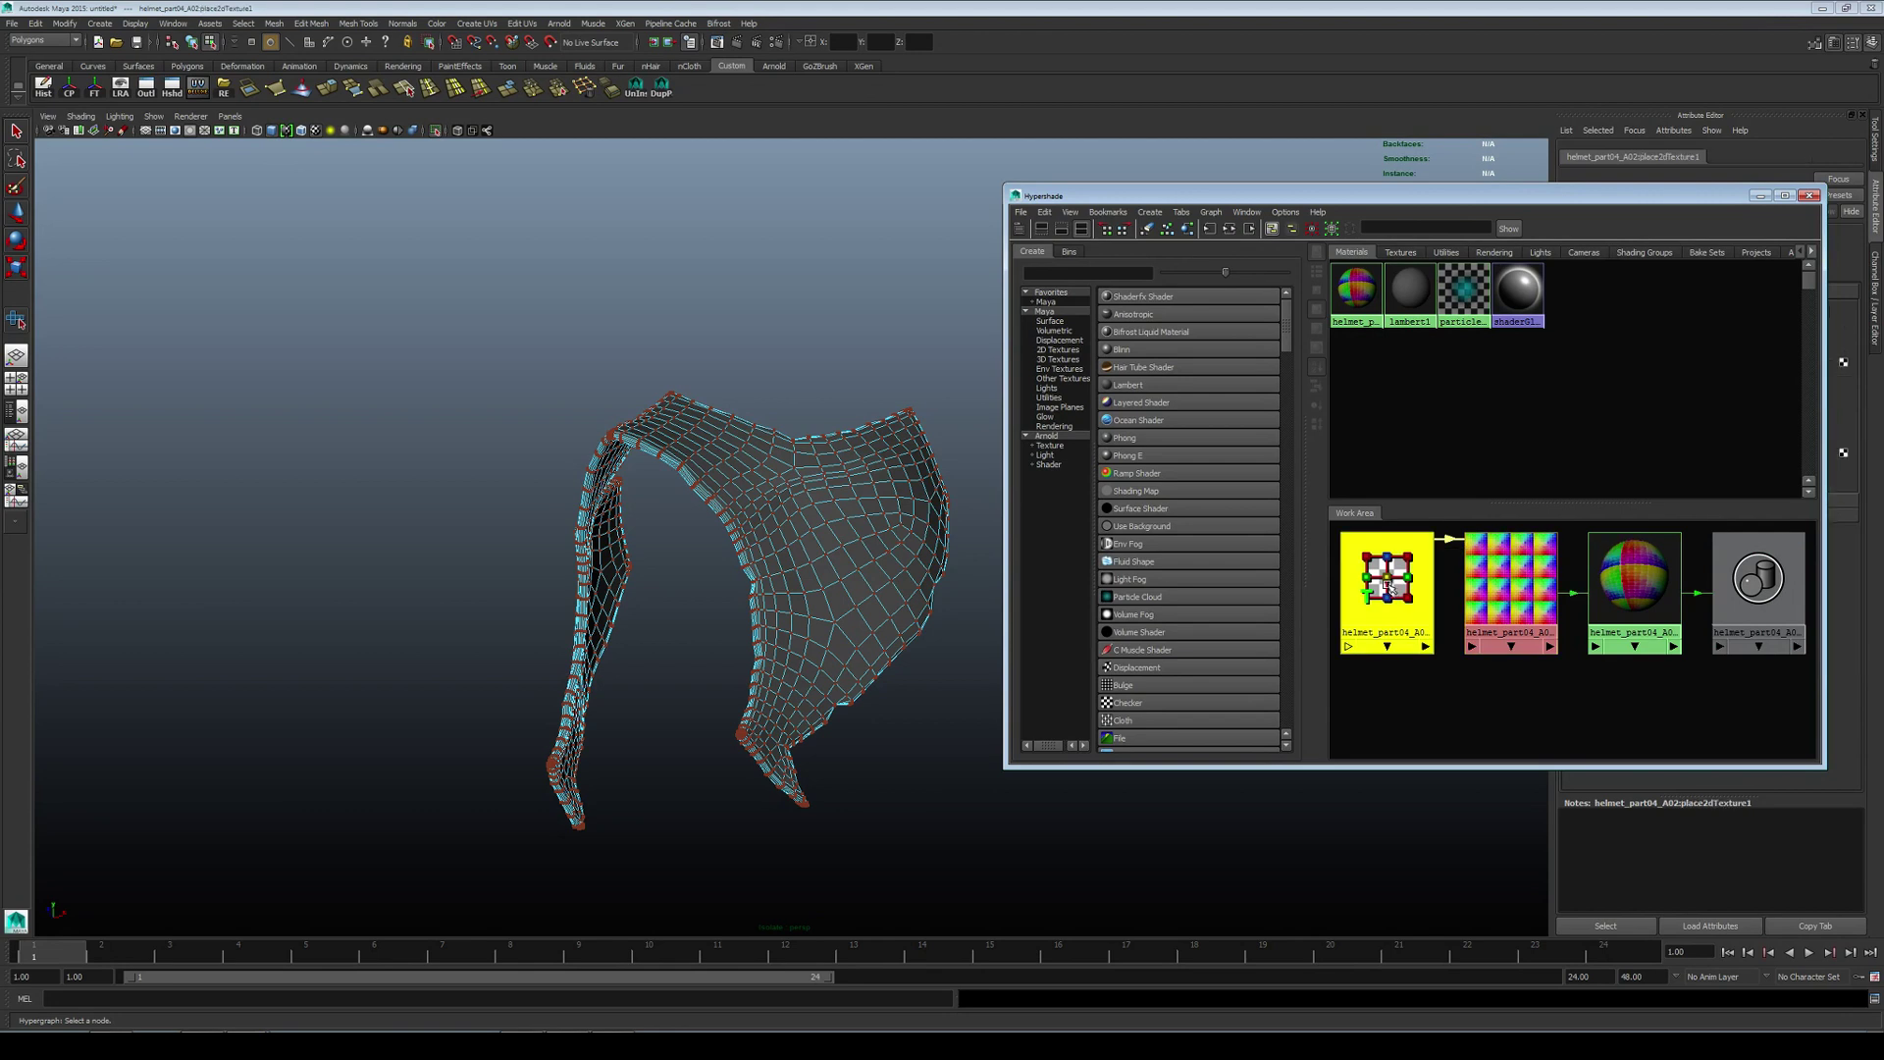
left_click_drag(1577, 202, 1127, 175)
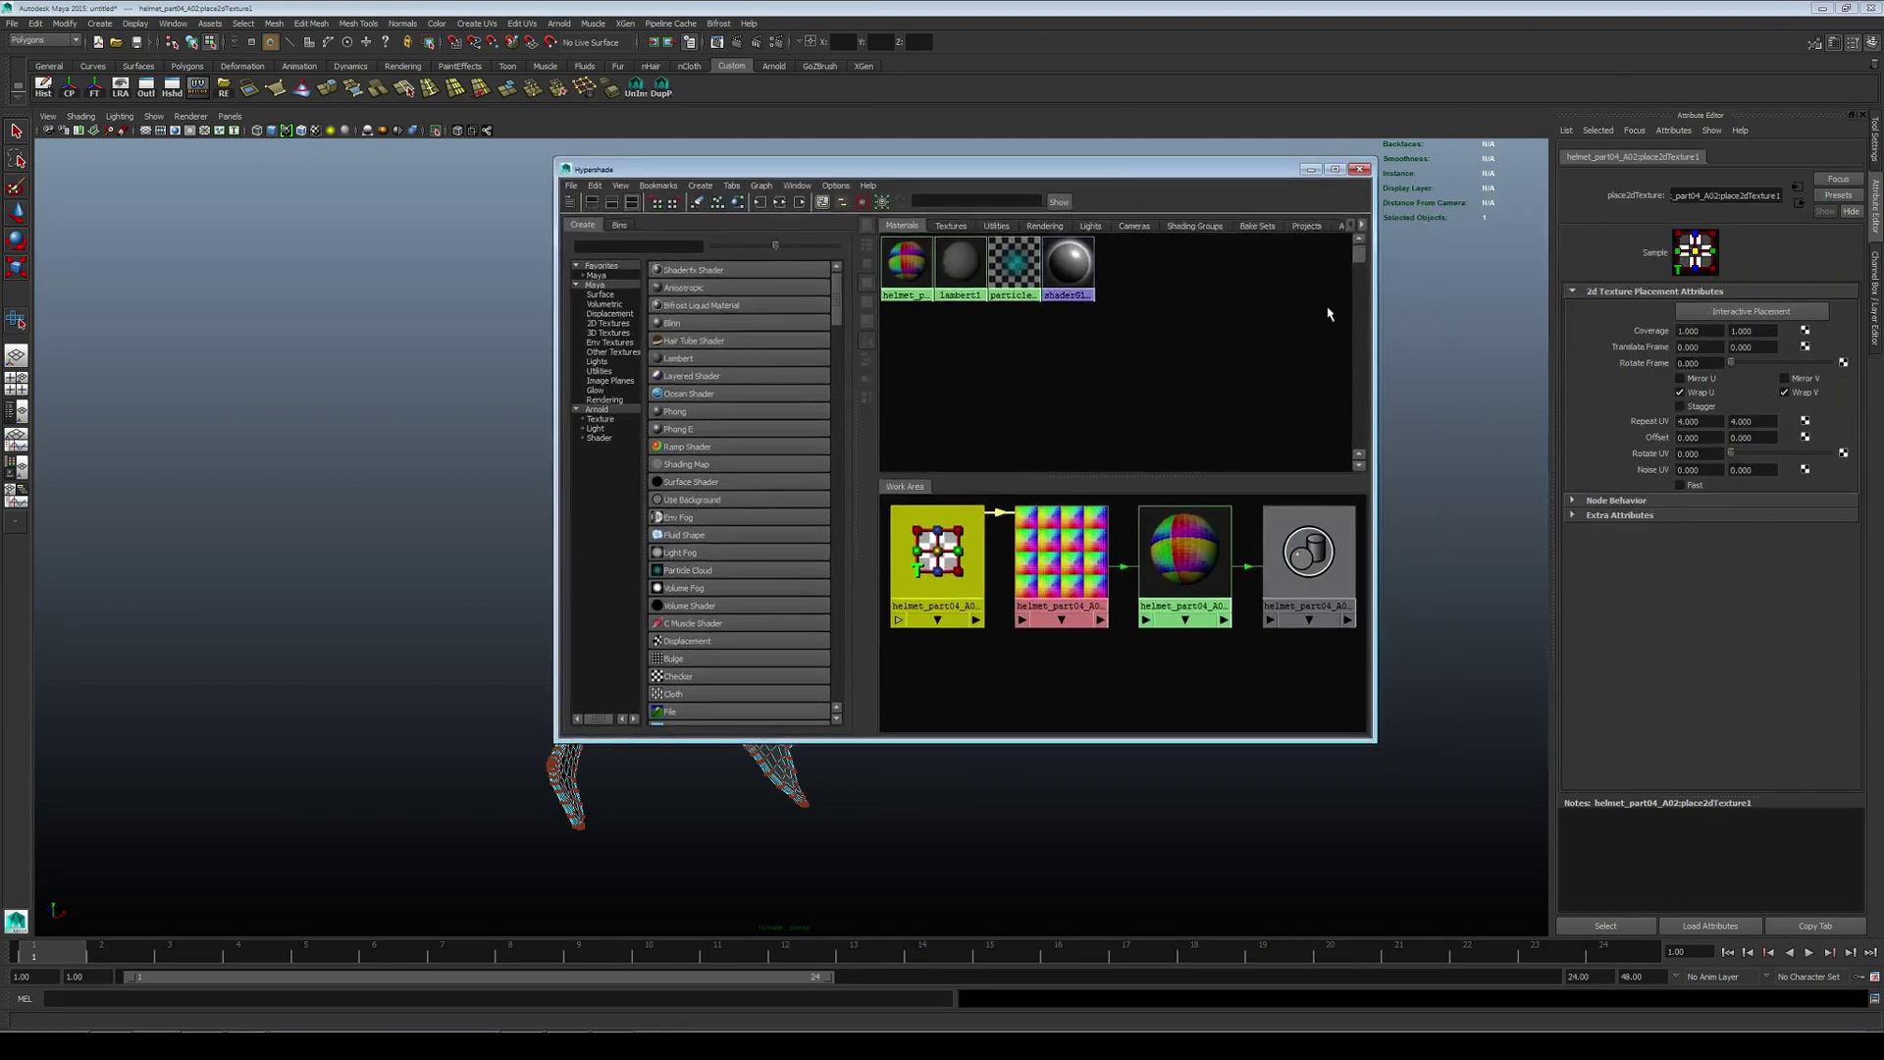
Step: Set the checker texture's Repeat UV to 1 in both directions and examine the enlarged file texture swatch
left_click_drag(1704, 421, 1644, 424)
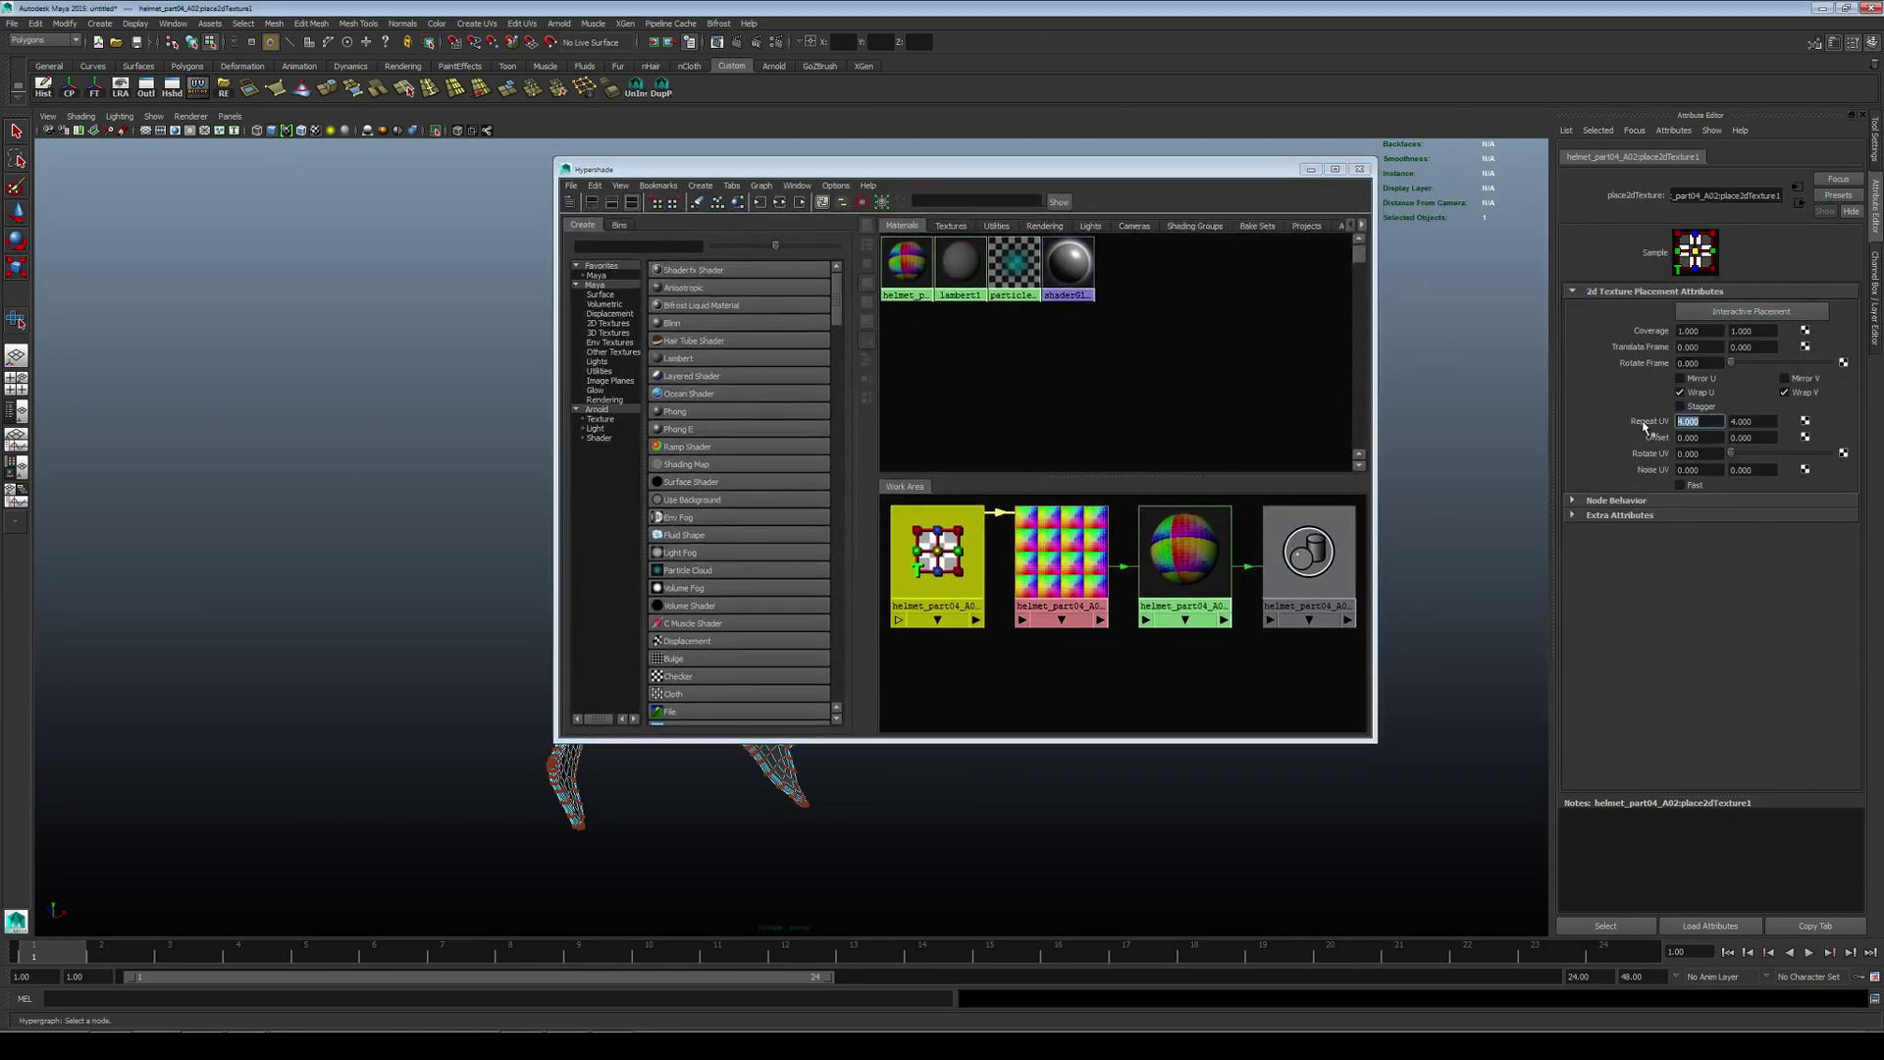
type("1")
key("Tab")
type("1")
key("Return")
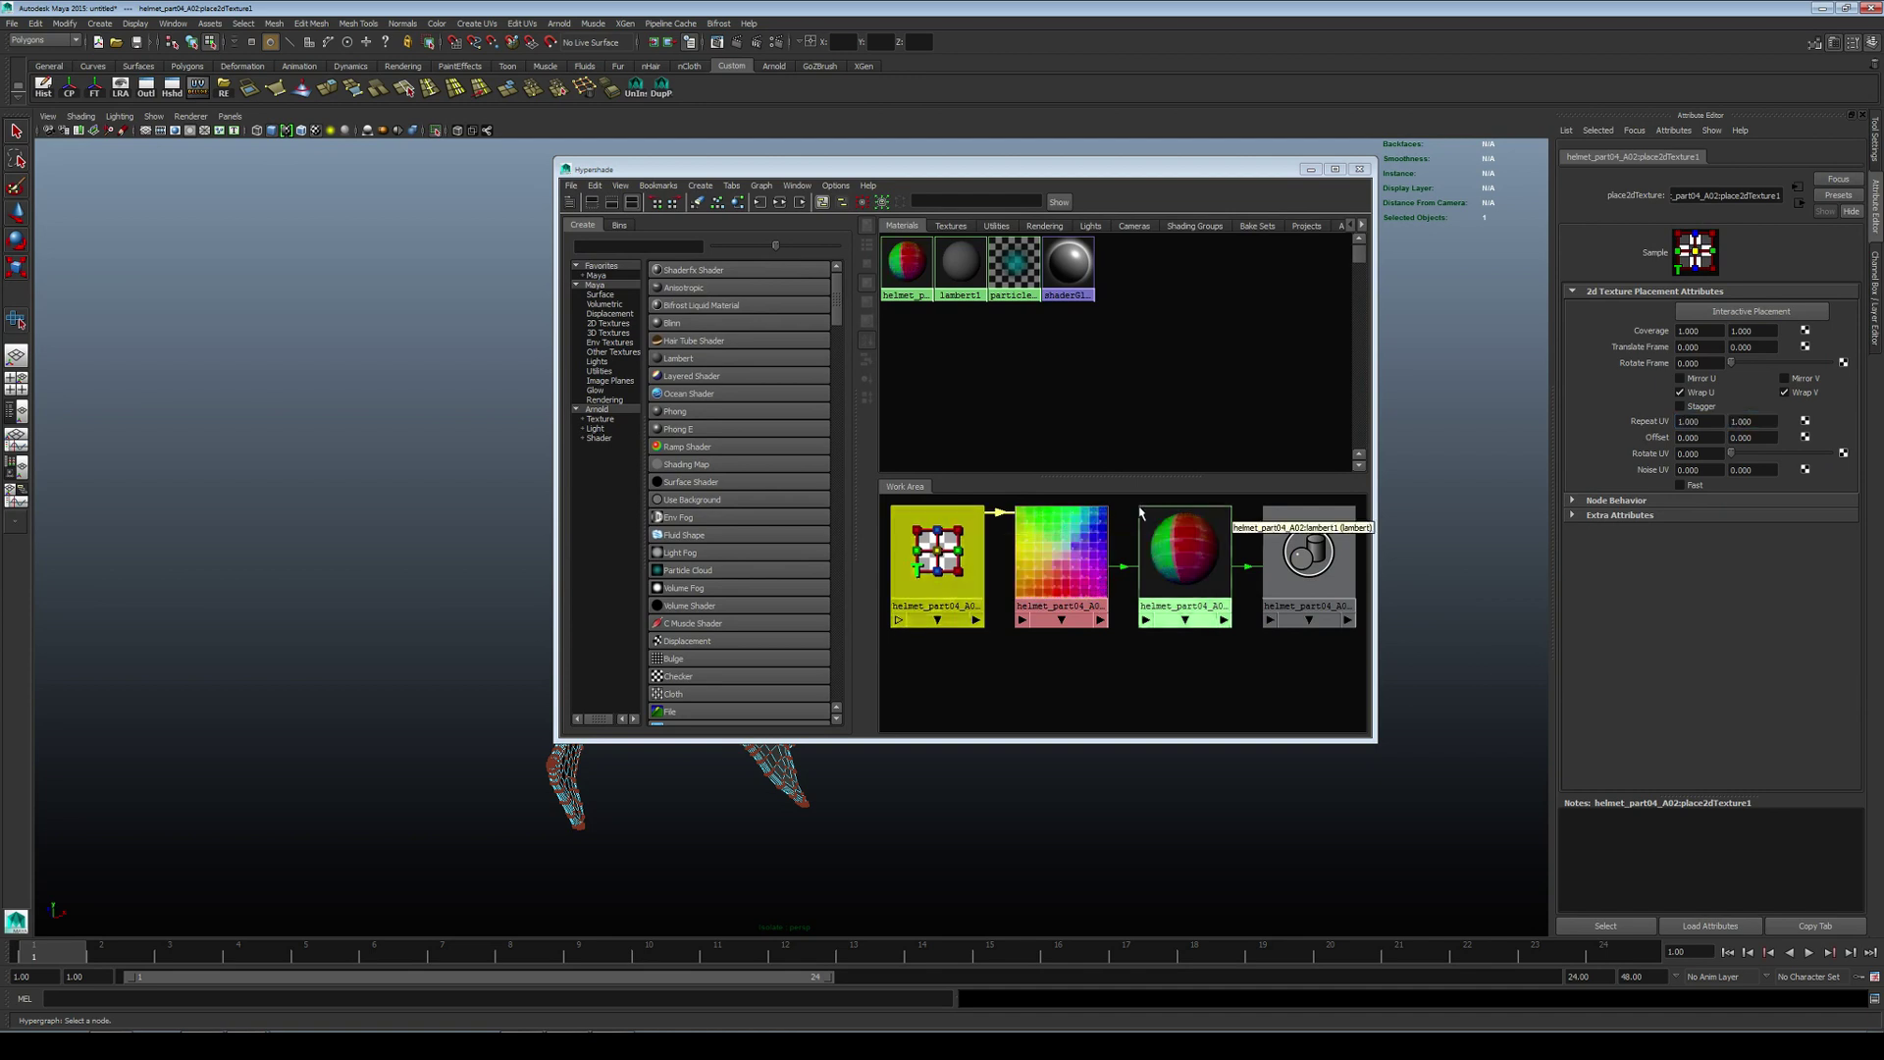
scroll(1038, 572, "up", 2)
scroll(1042, 575, "up", 3)
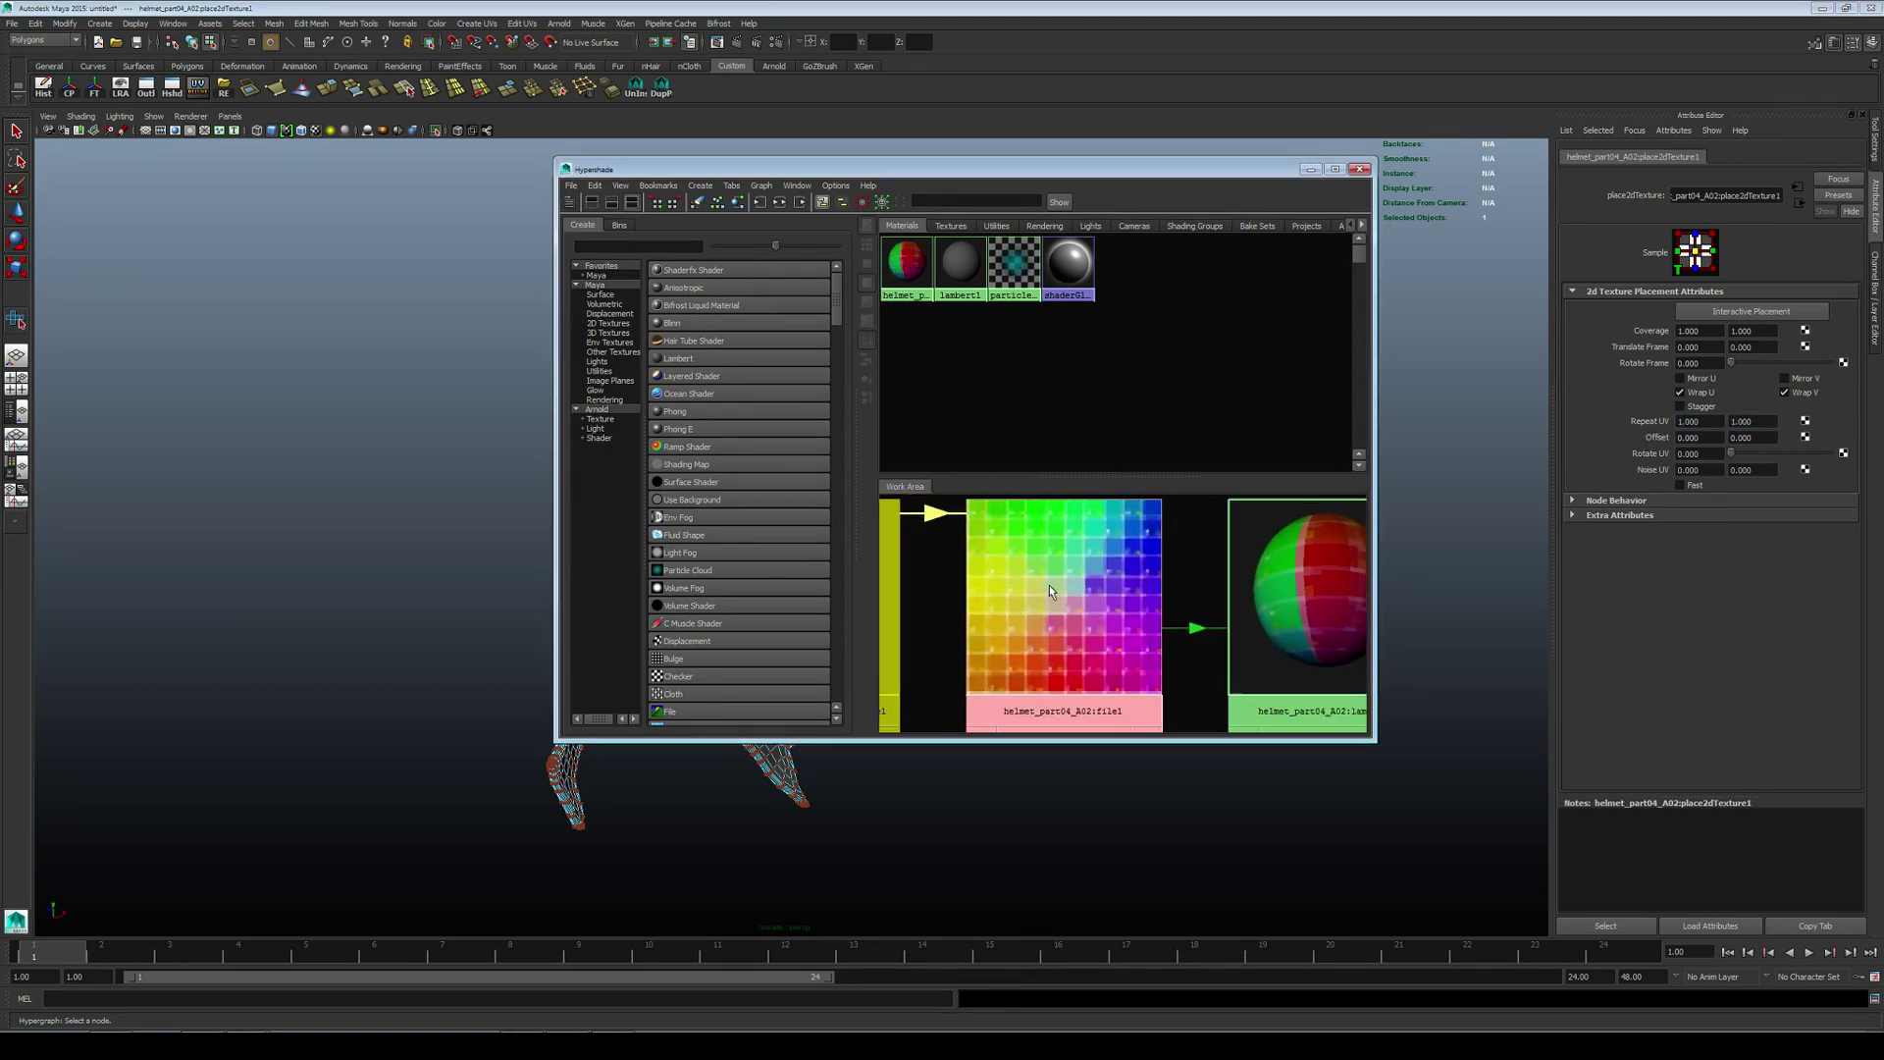
scroll(1072, 590, "down", 4)
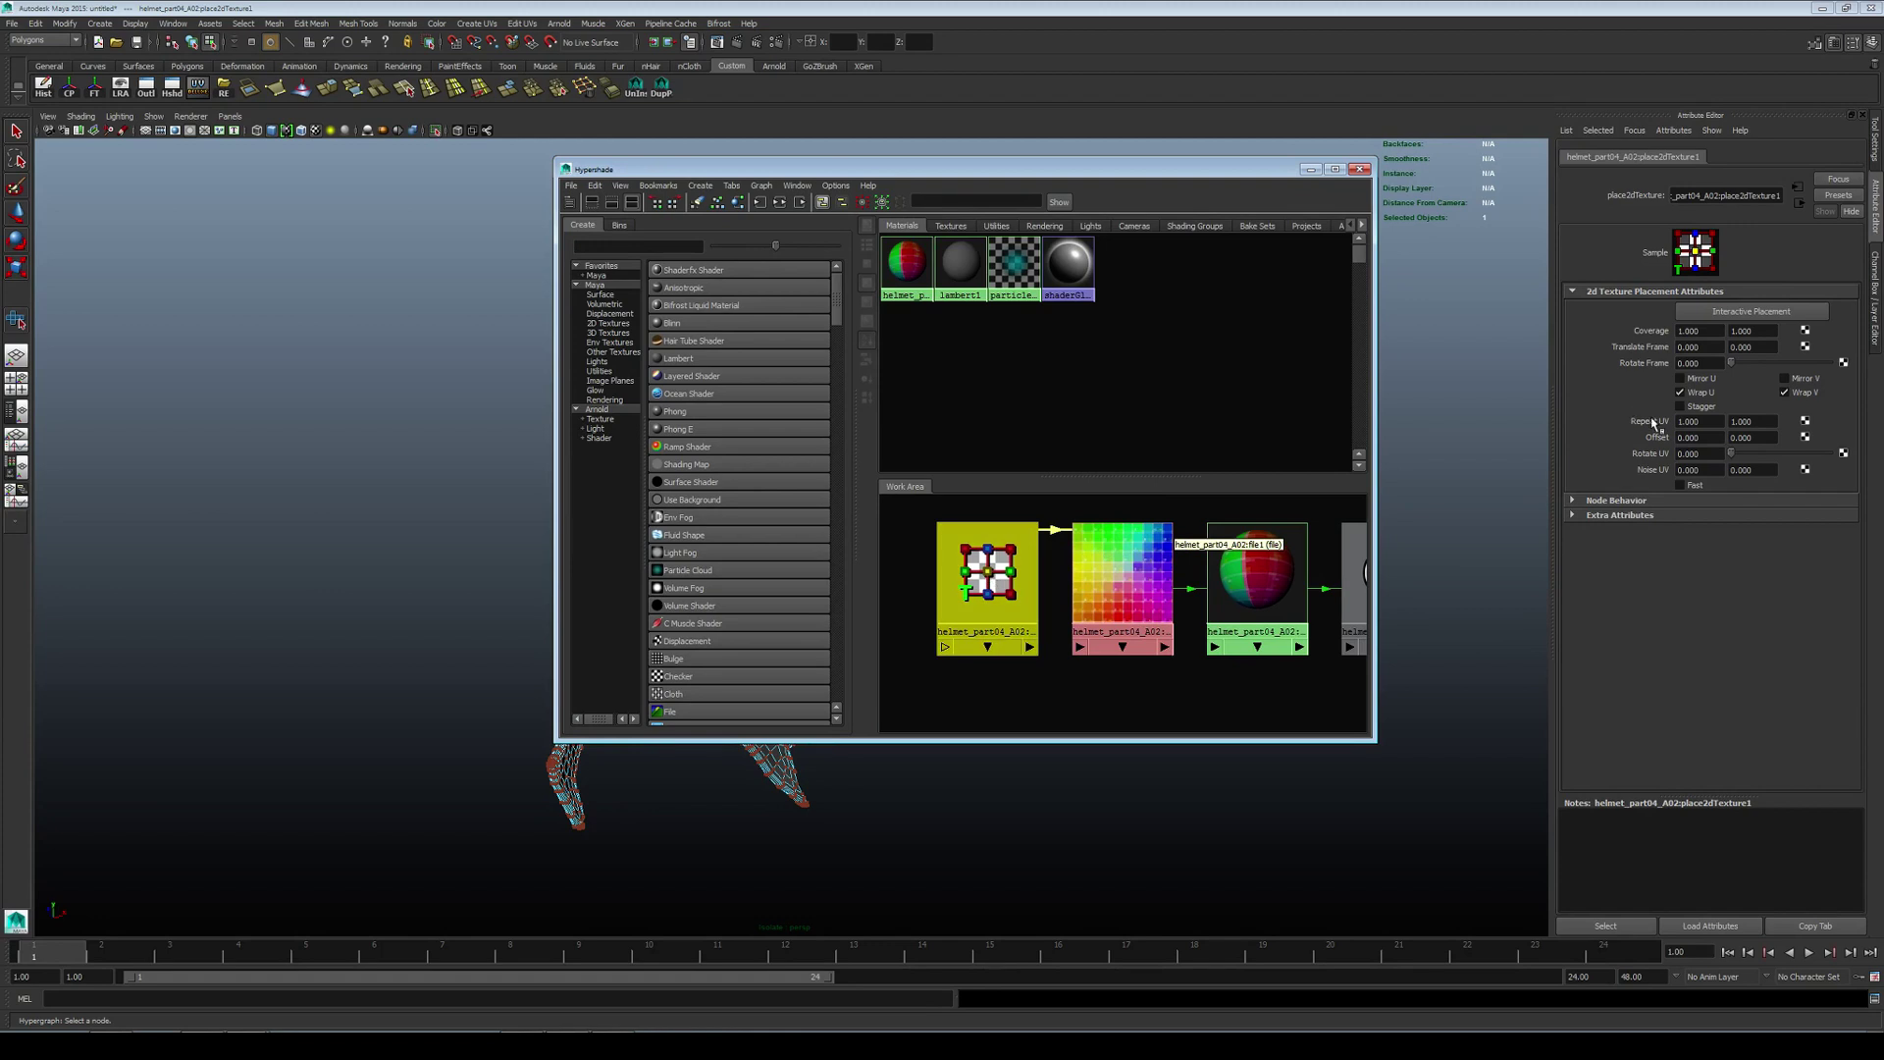
Step: Set the checker texture's Repeat UV to 4 in both directions
left_click_drag(1709, 420, 1639, 428)
type("4")
key("Tab")
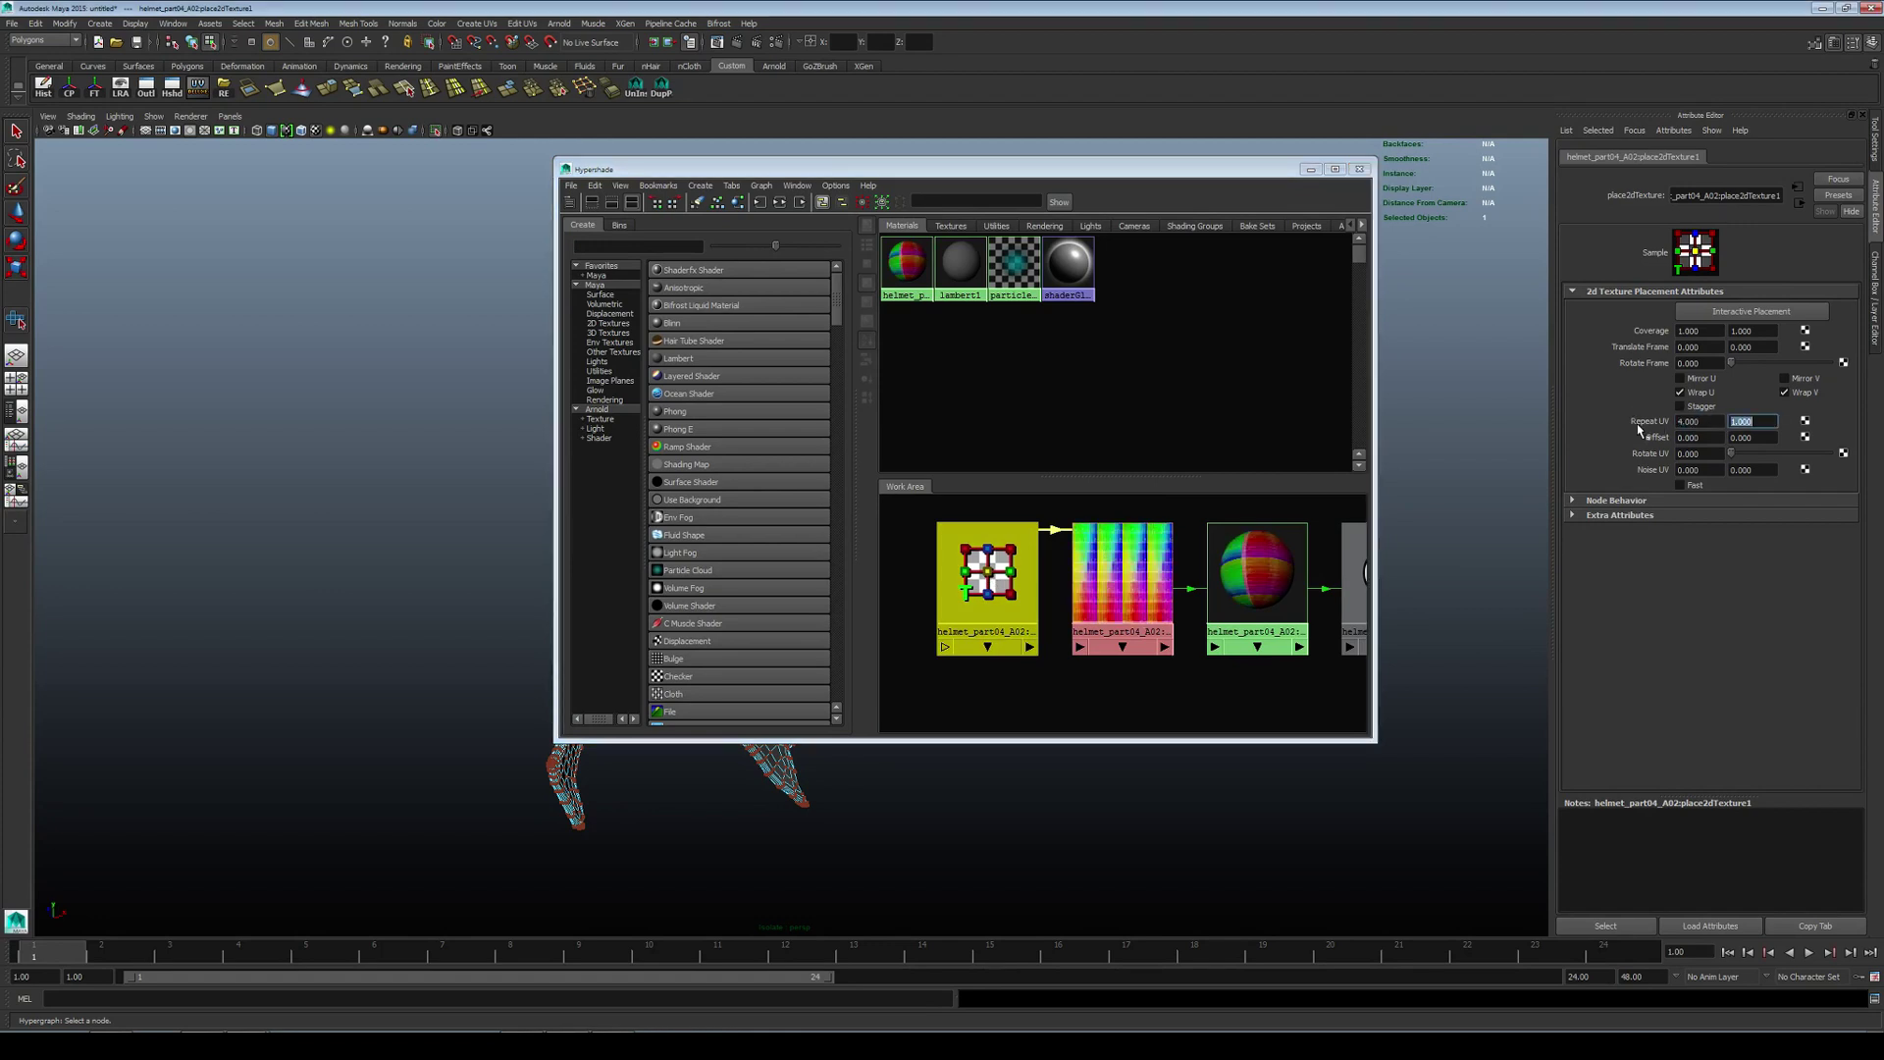
type("4")
key("Return")
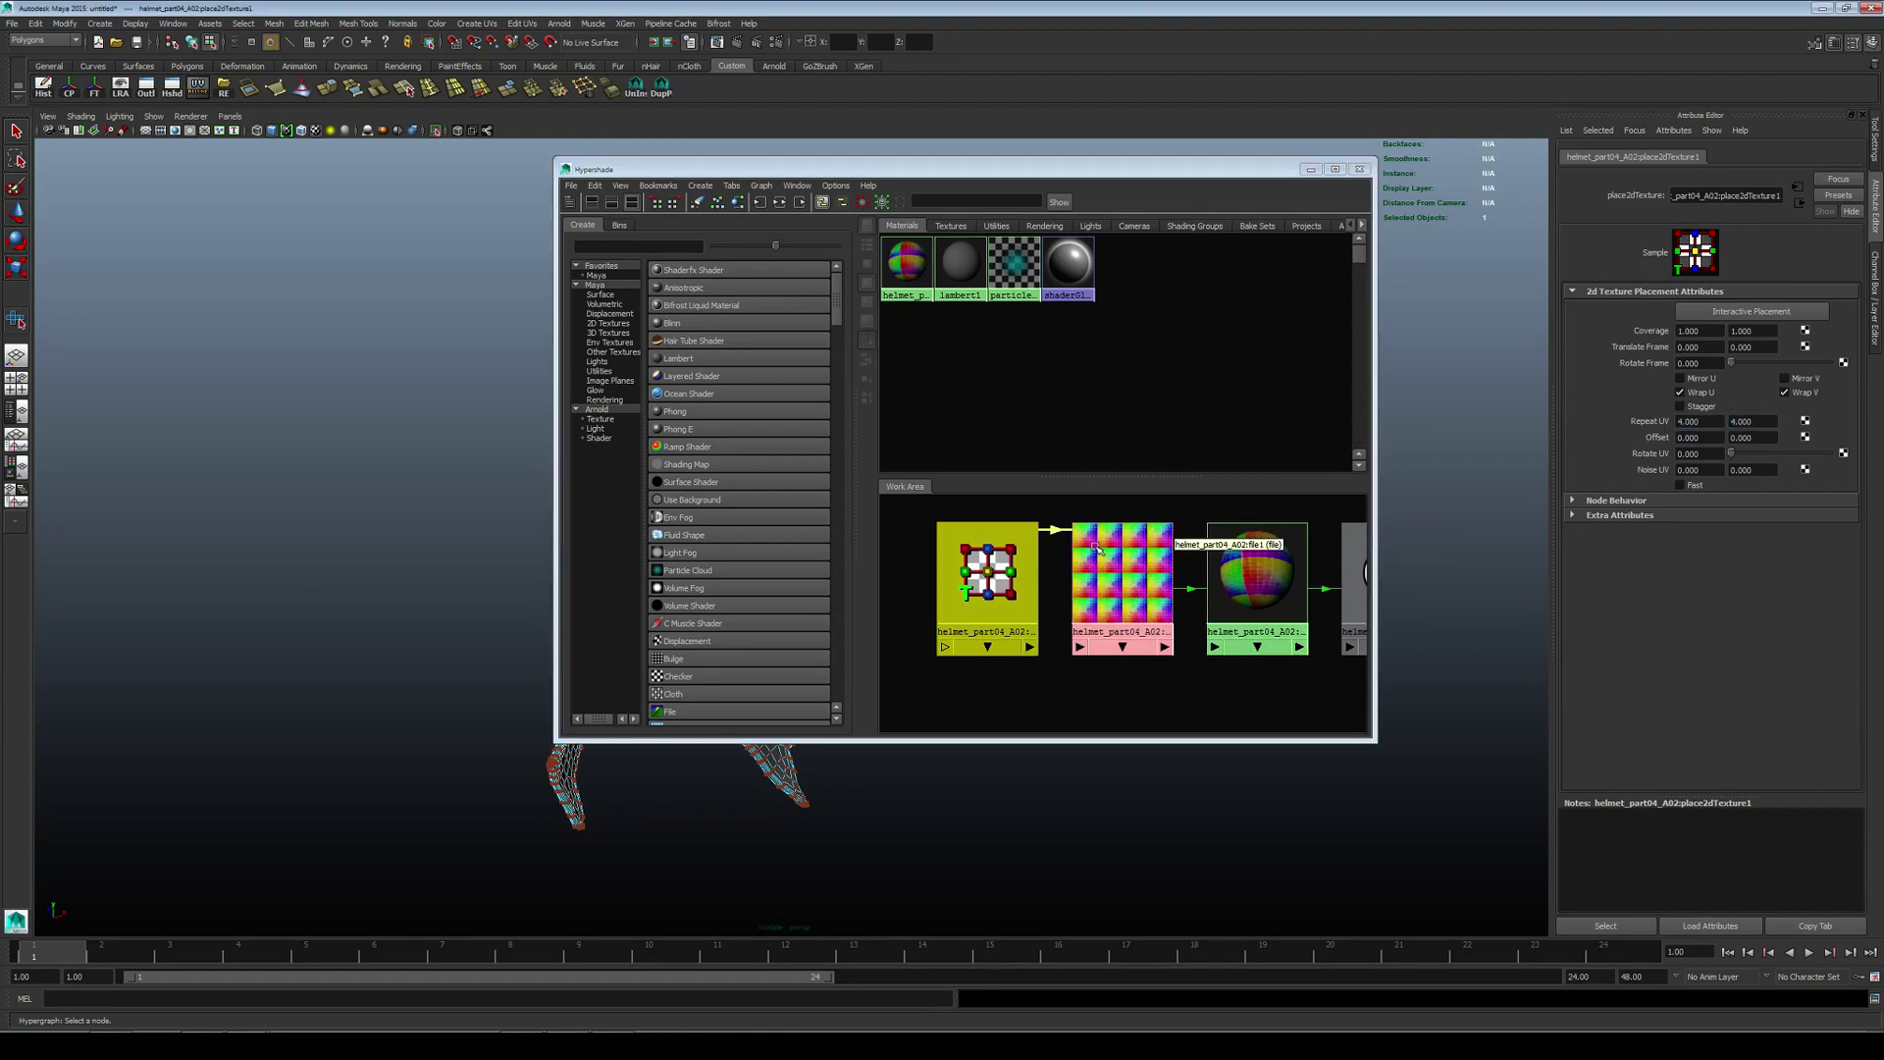
Step: Select the whole face guard in object mode, assign the helmet_part04_A02:lambert1 checker material to it, and close Hypershade
left_click_drag(1195, 170, 1560, 172)
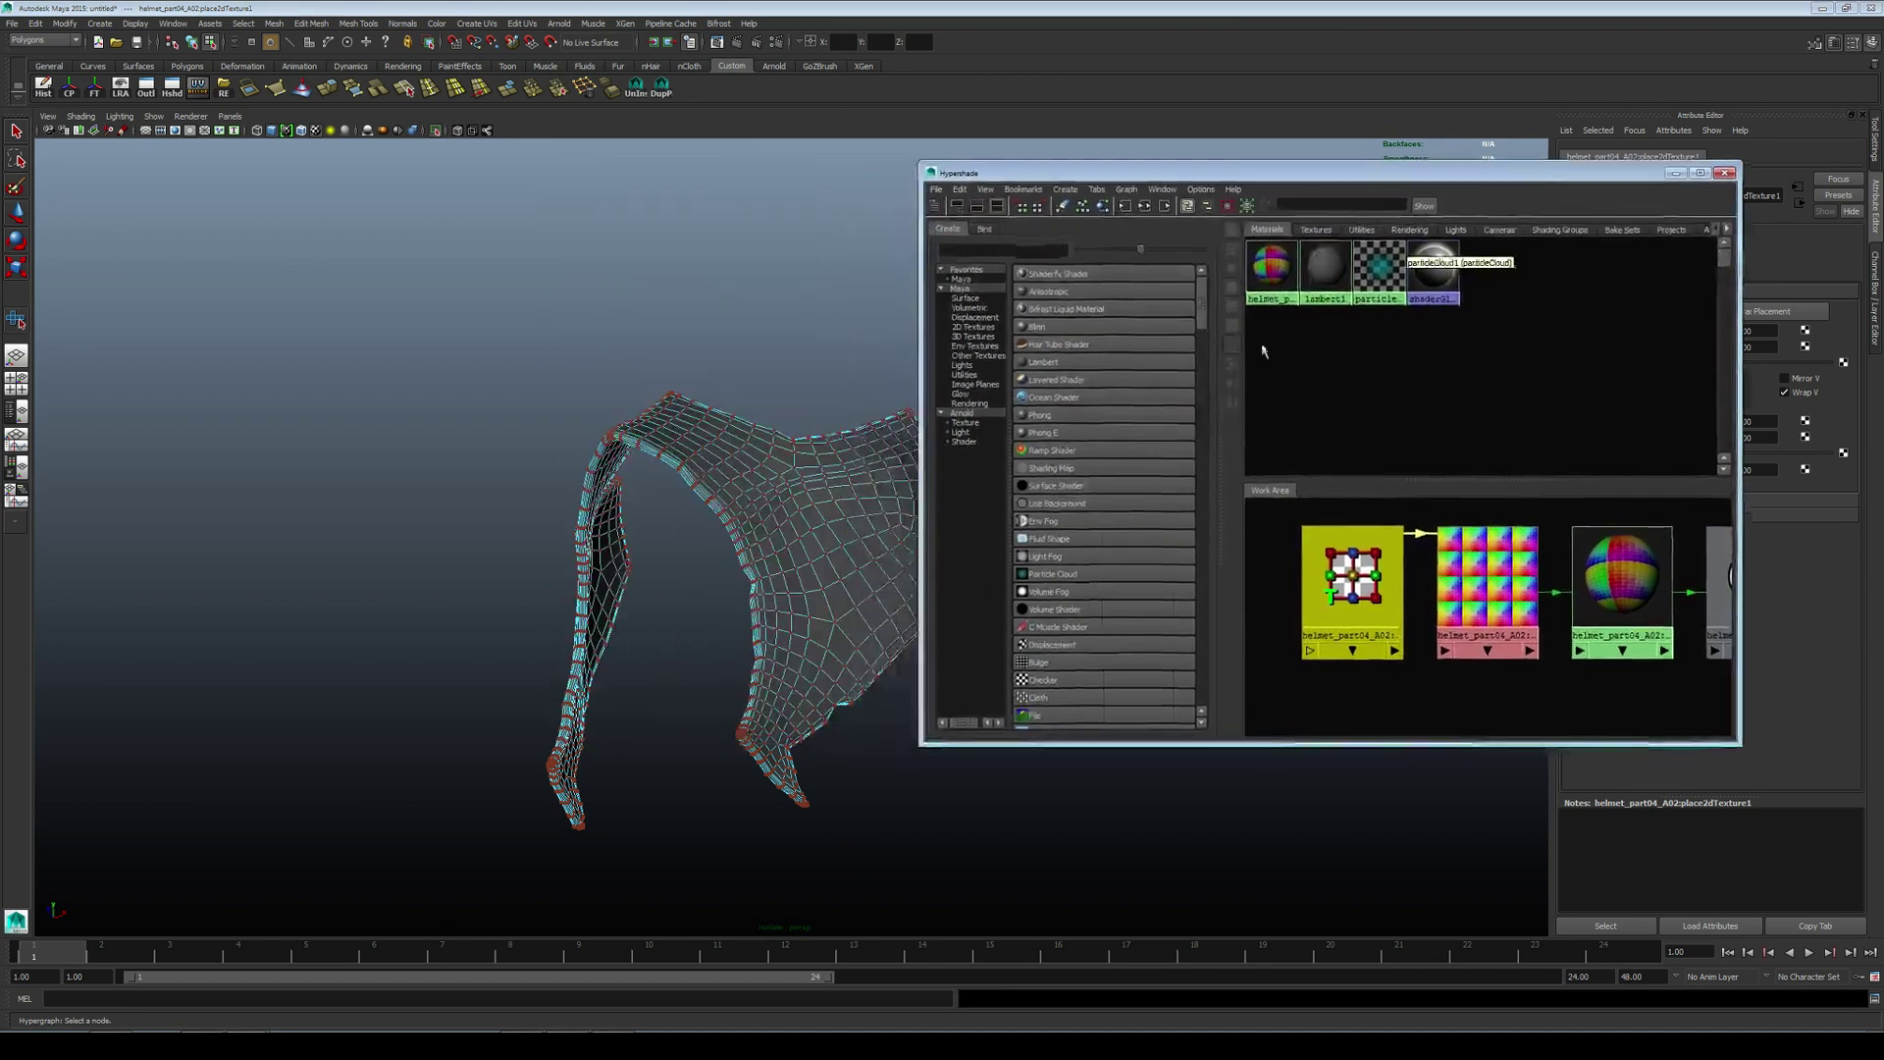
key("F8")
left_click(783, 527)
right_click_drag(1591, 563, 1581, 533)
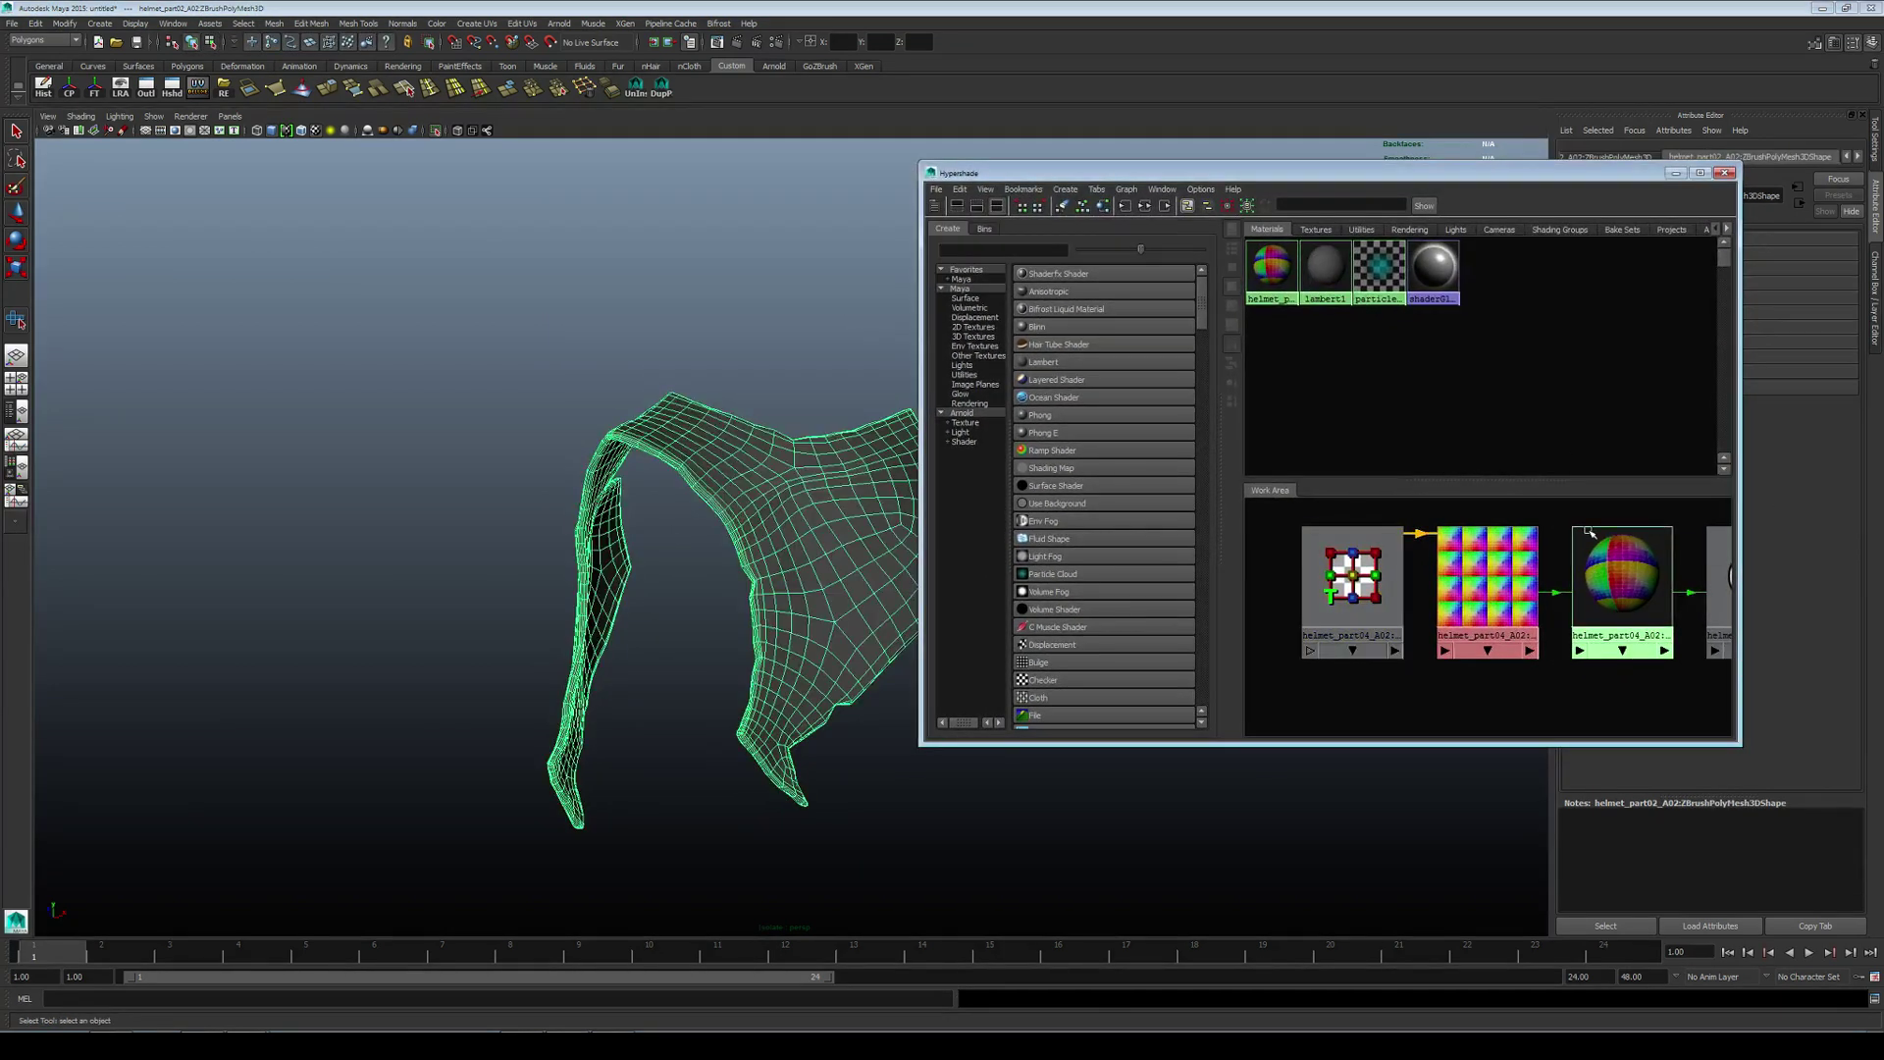
left_click(1725, 175)
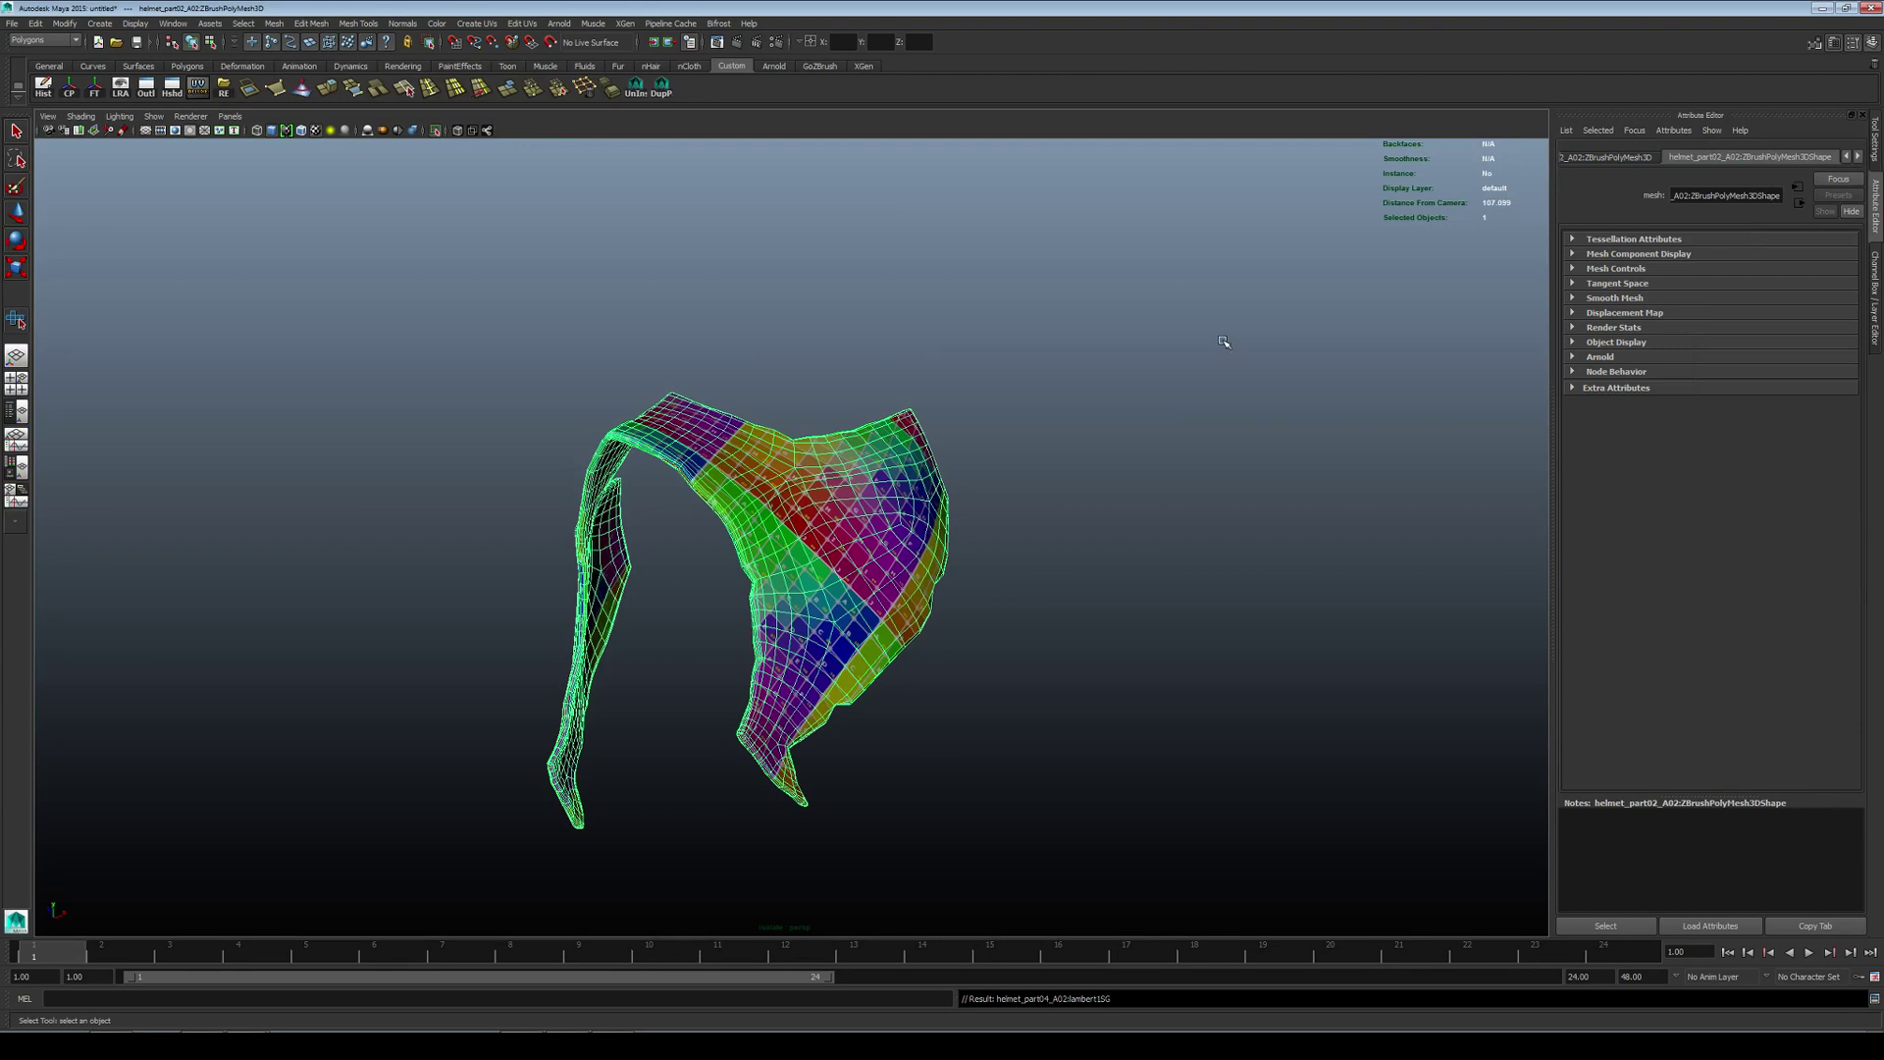
Step: Examine the checker texture on the face guard's outer surface and along its thin rim for stretching
left_click(1223, 340)
left_click_drag(1223, 340, 1113, 505, "alt")
scroll(1059, 478, "up", 4)
scroll(1060, 479, "up", 4)
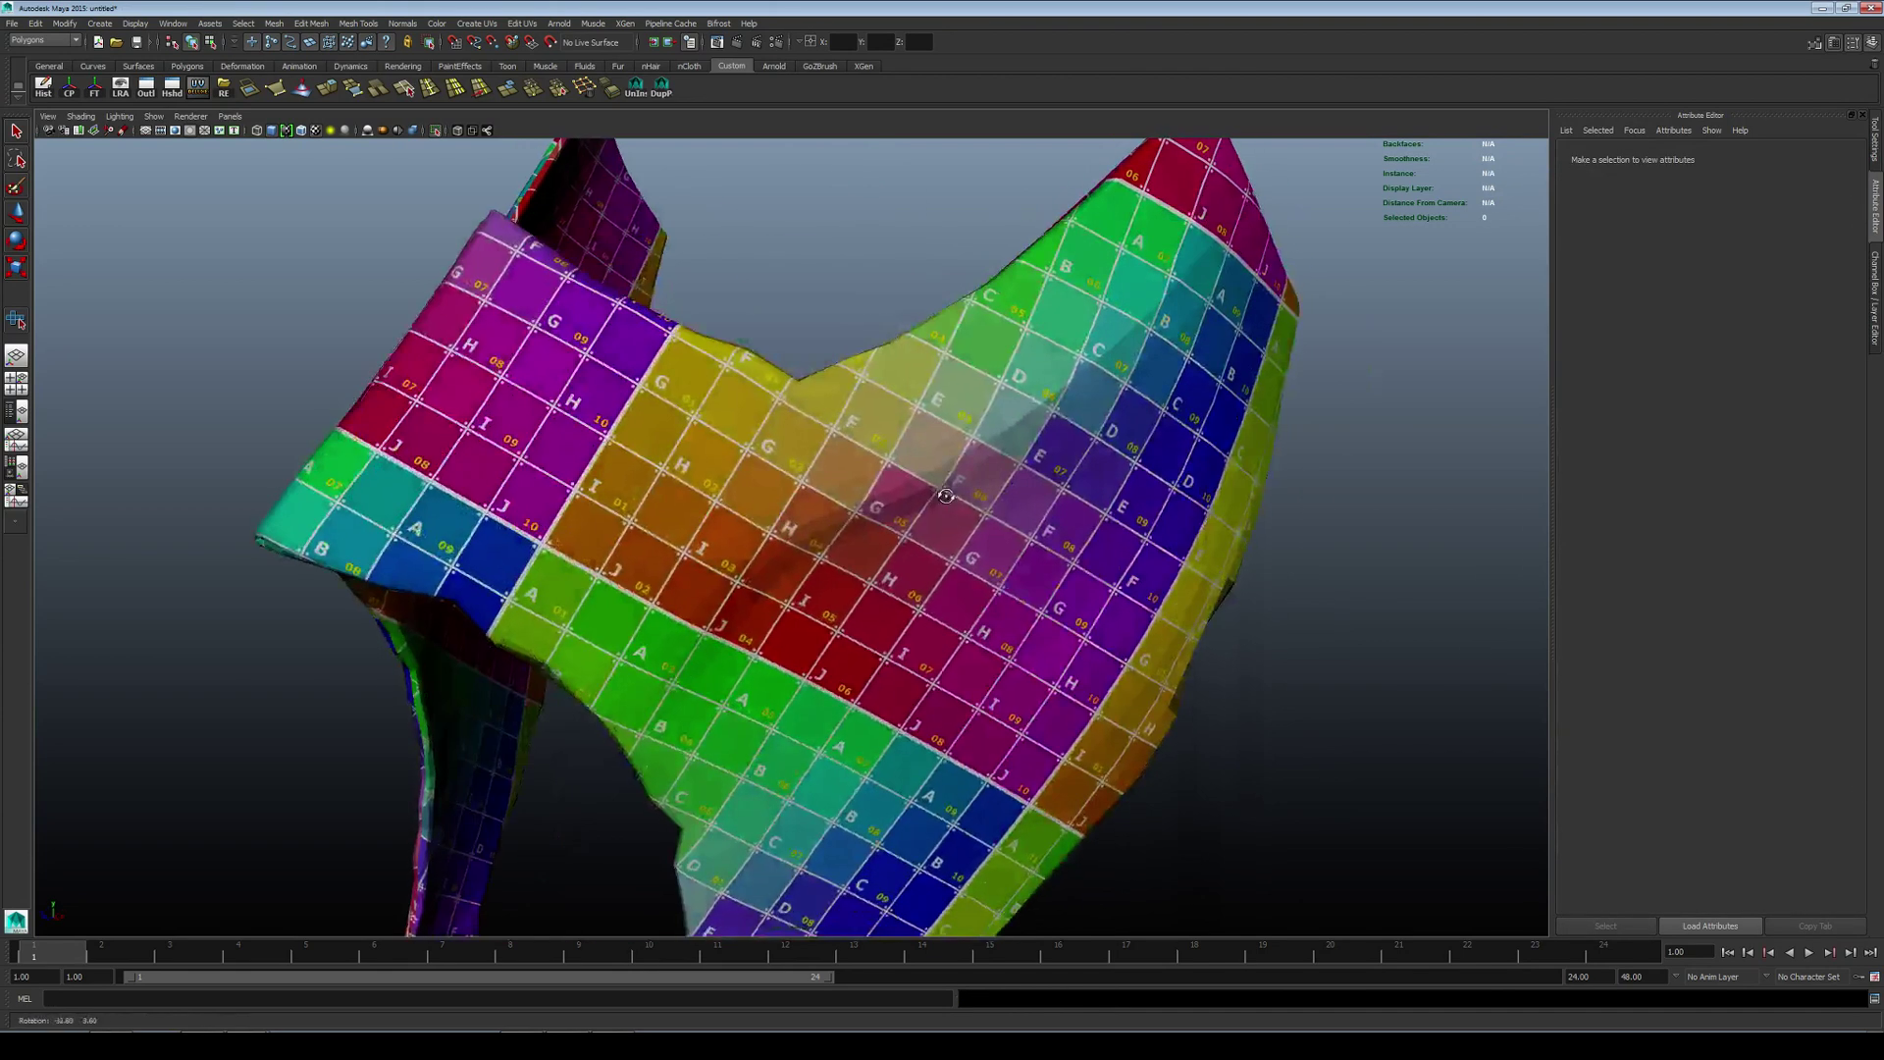
left_click_drag(640, 490, 713, 436, "alt")
left_click_drag(544, 495, 714, 604, "alt")
middle_click_drag(714, 605, 666, 442, "alt")
left_click_drag(665, 442, 888, 512, "alt")
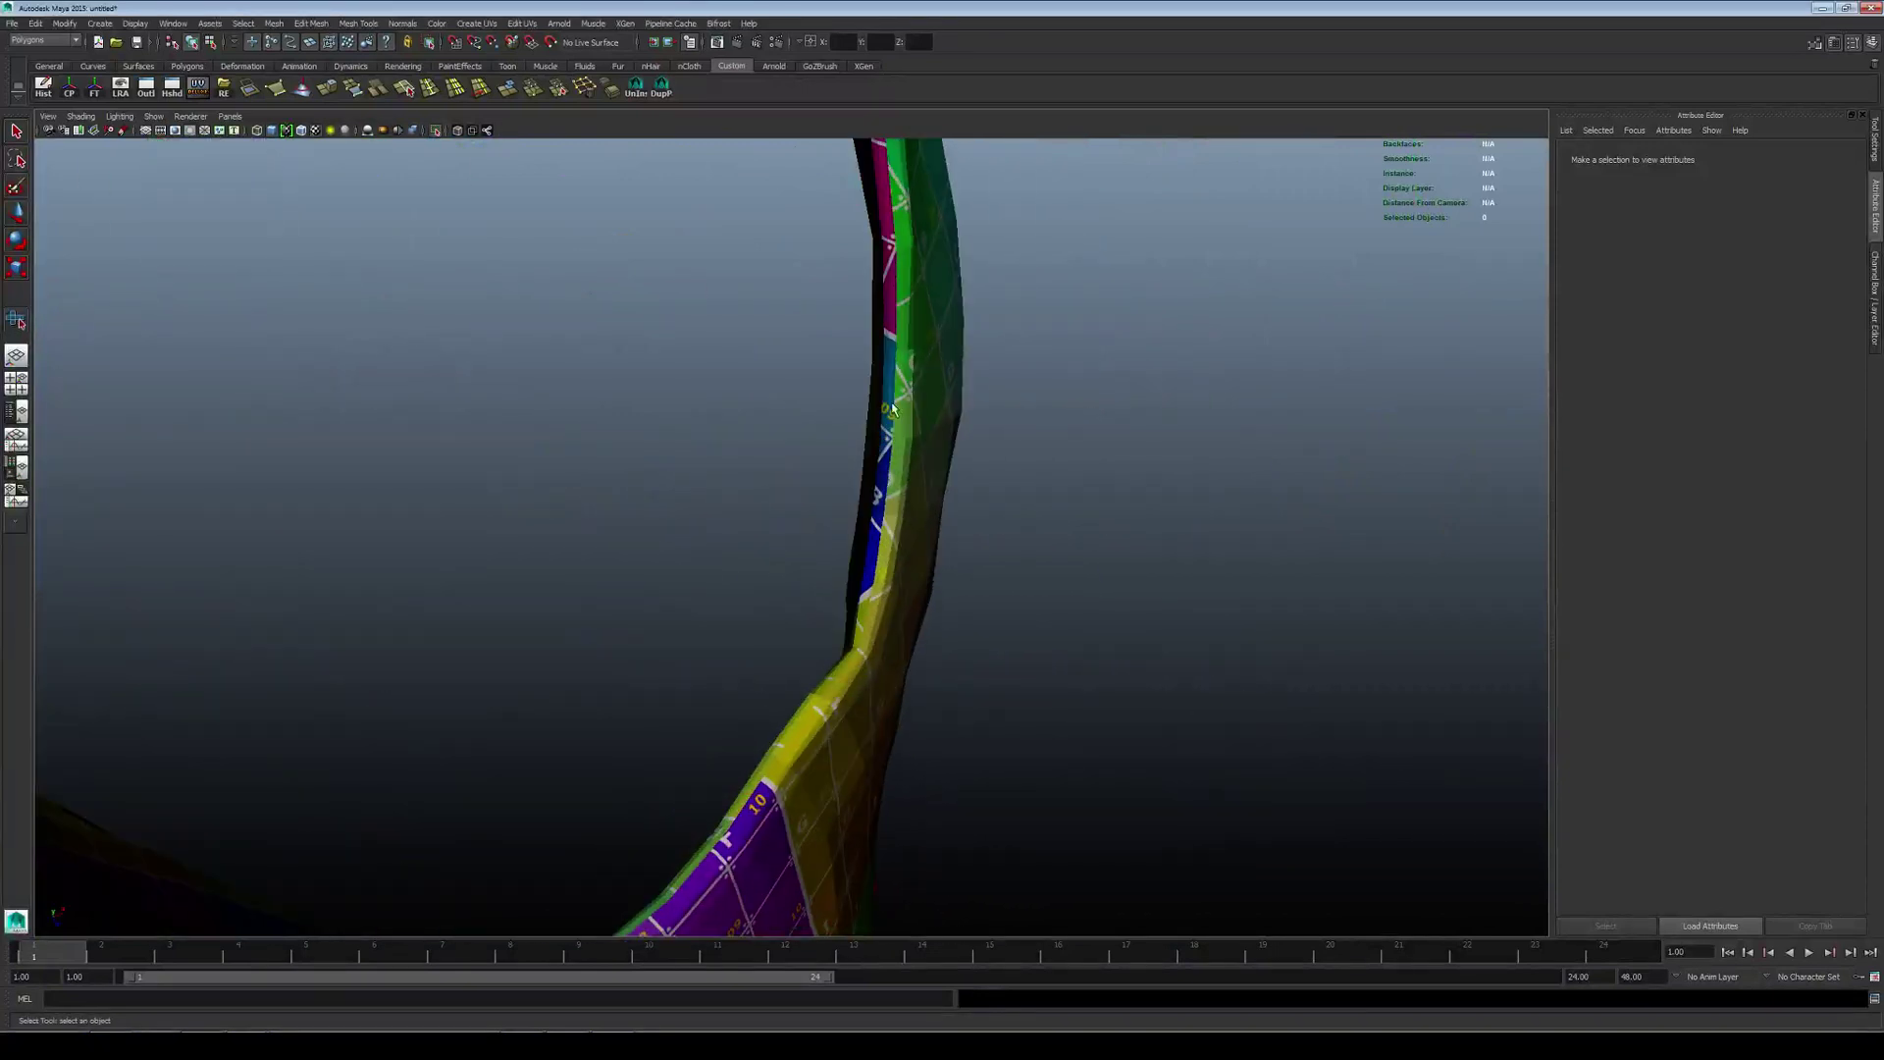
left_click_drag(893, 177, 842, 522, "alt")
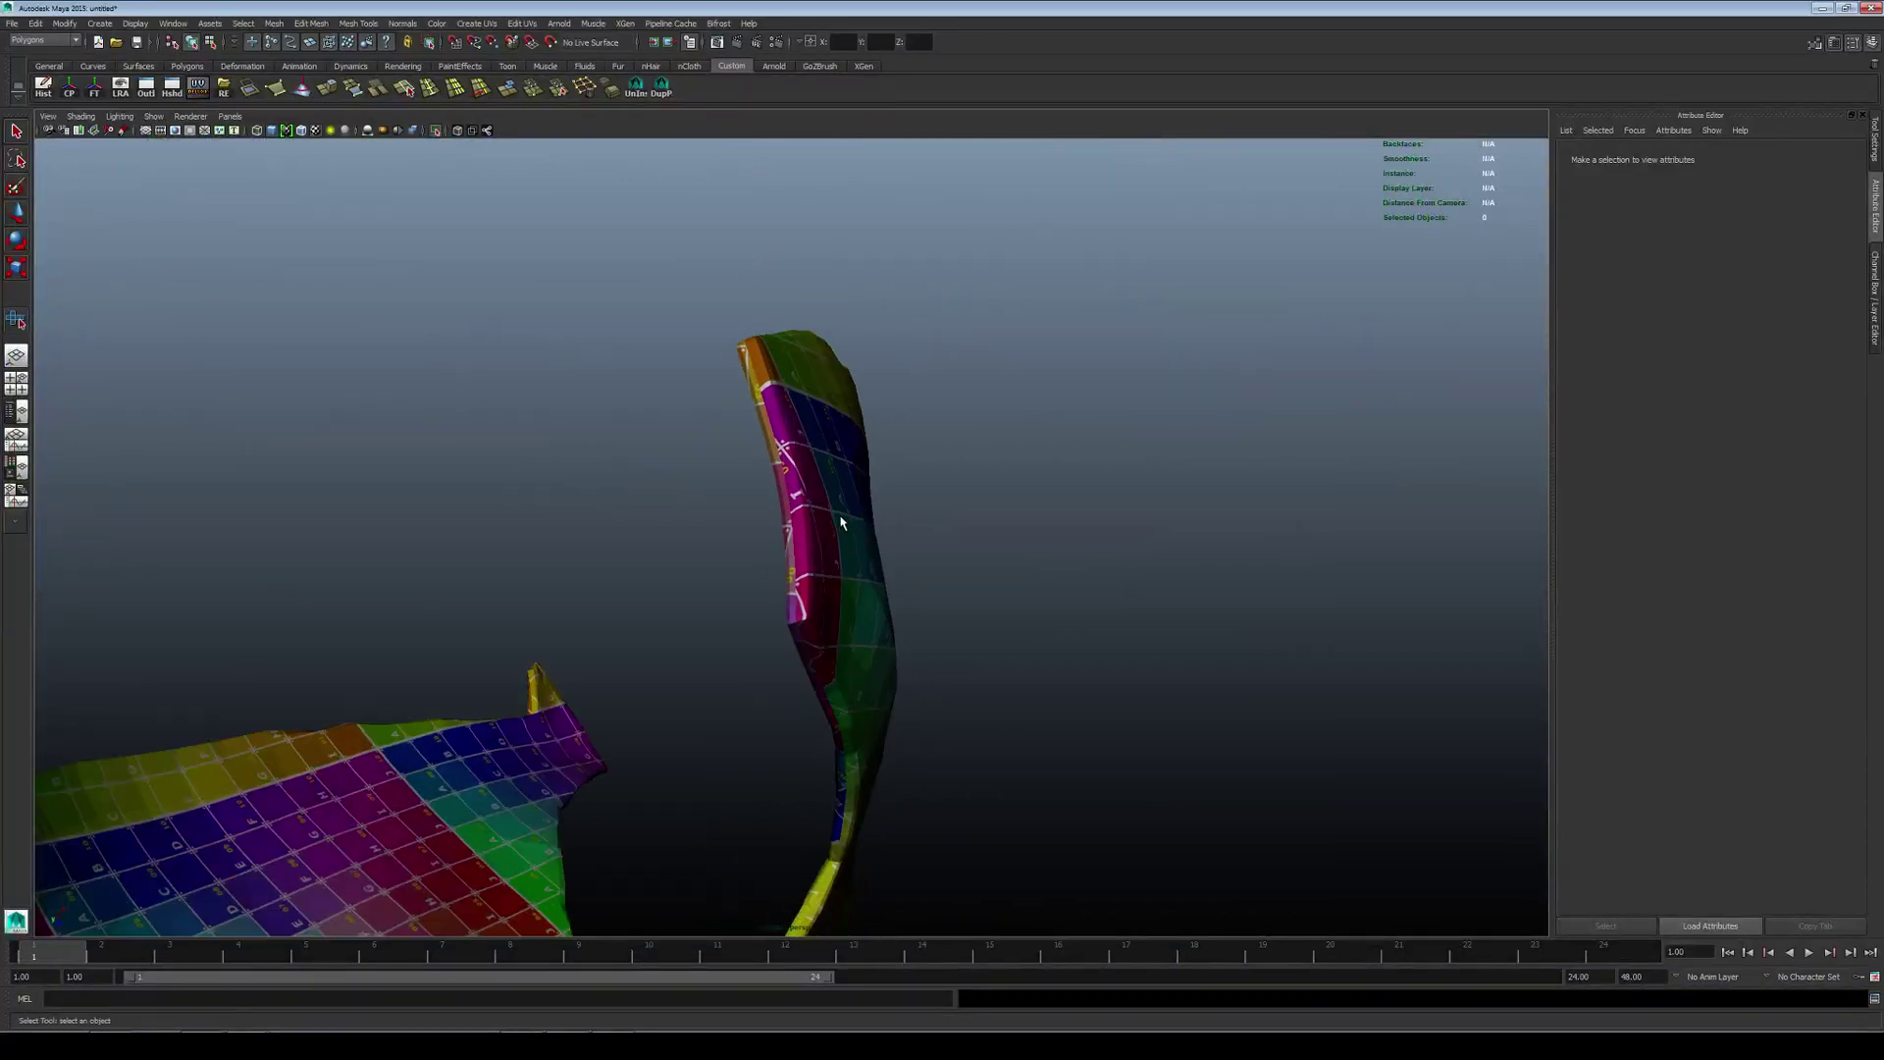
left_click_drag(792, 432, 566, 418, "alt")
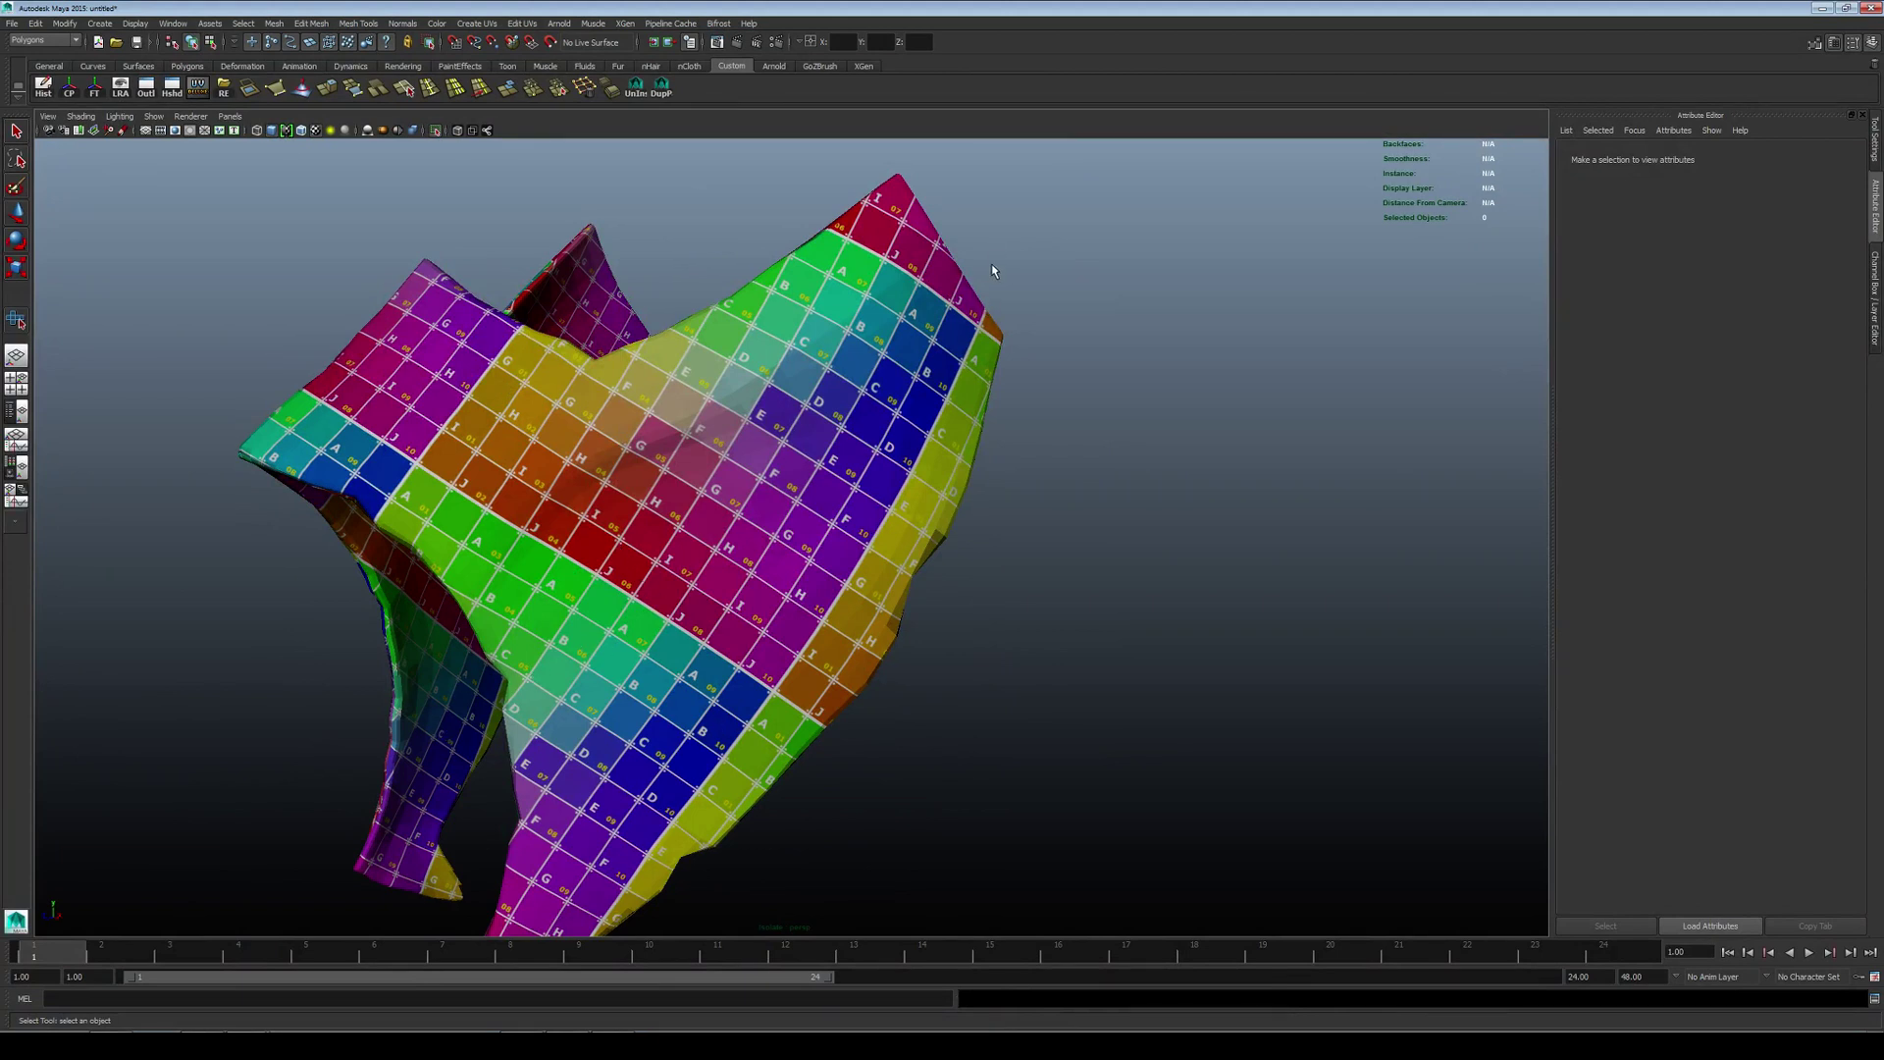
Step: Inspect the checker texture on the whole face guard from above, from the side and on its inner surface
right_click_drag(942, 324, 647, 525, "alt")
left_click_drag(647, 525, 684, 504, "alt")
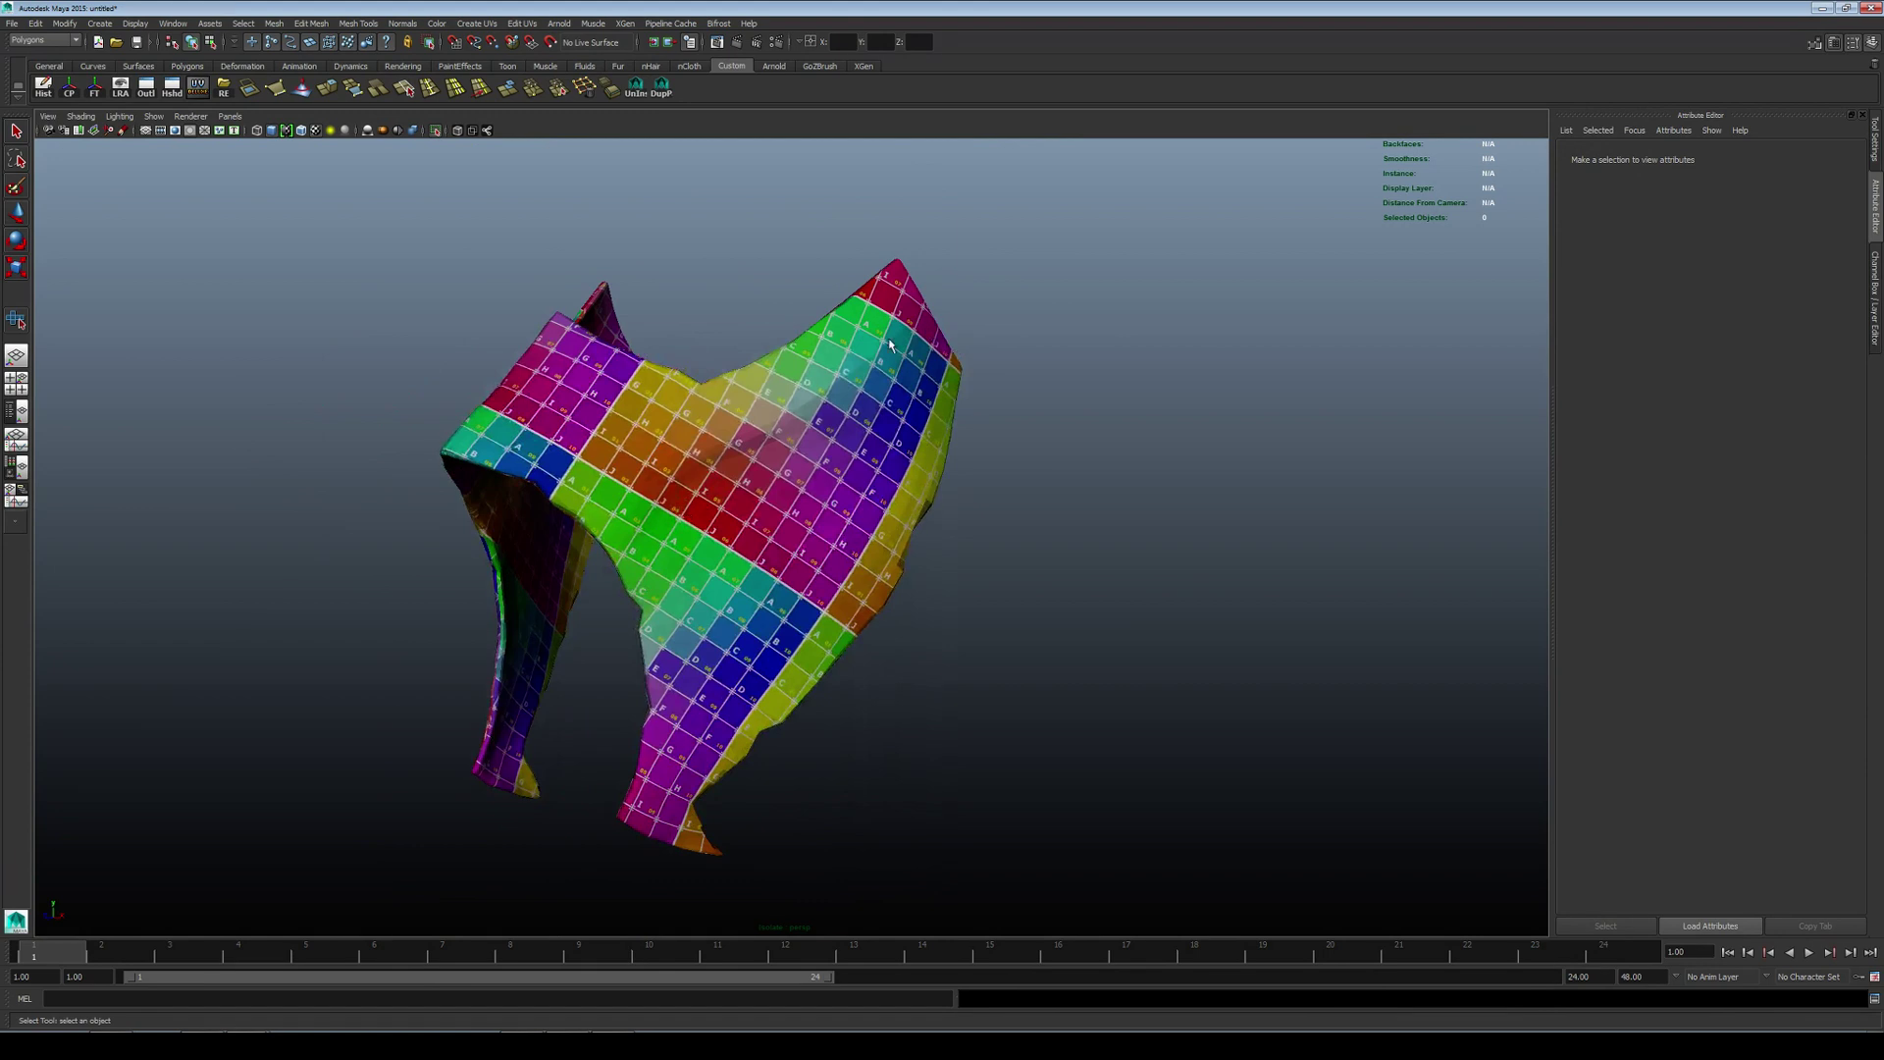
left_click_drag(890, 344, 726, 591, "alt")
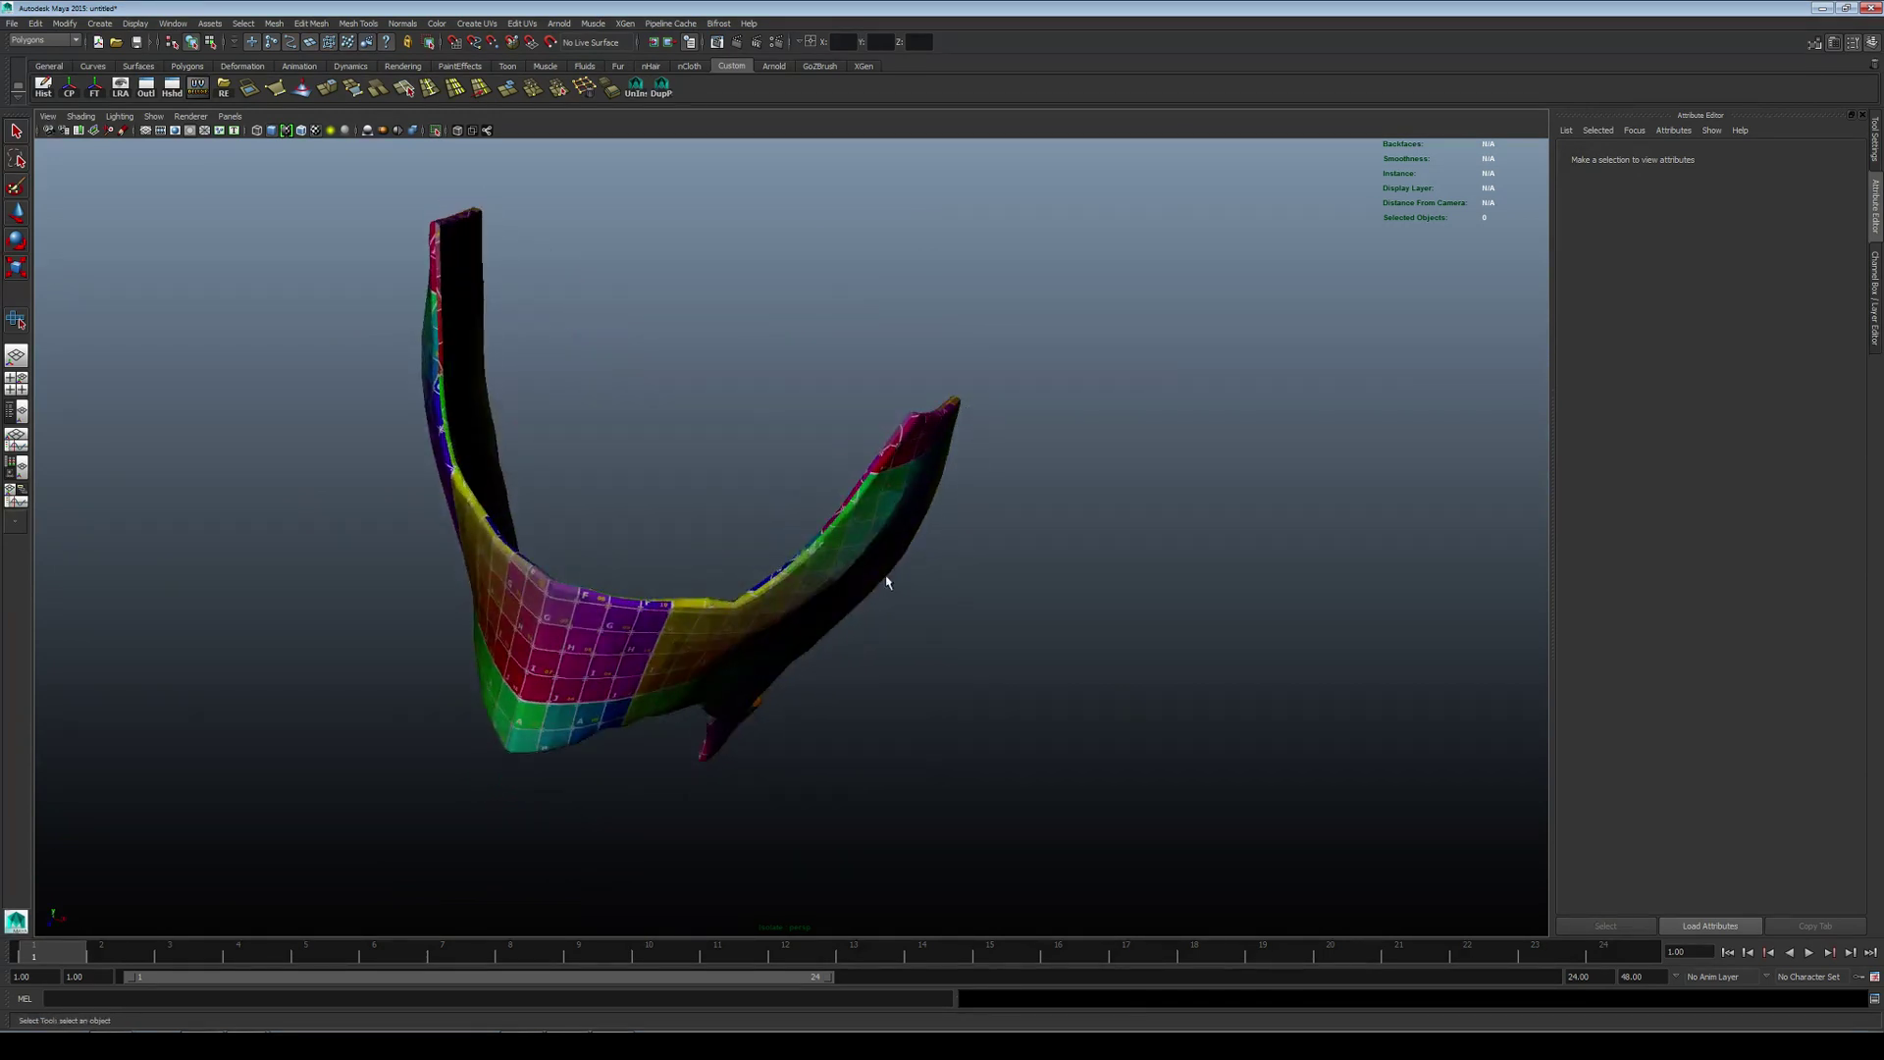
left_click_drag(886, 582, 680, 560, "alt")
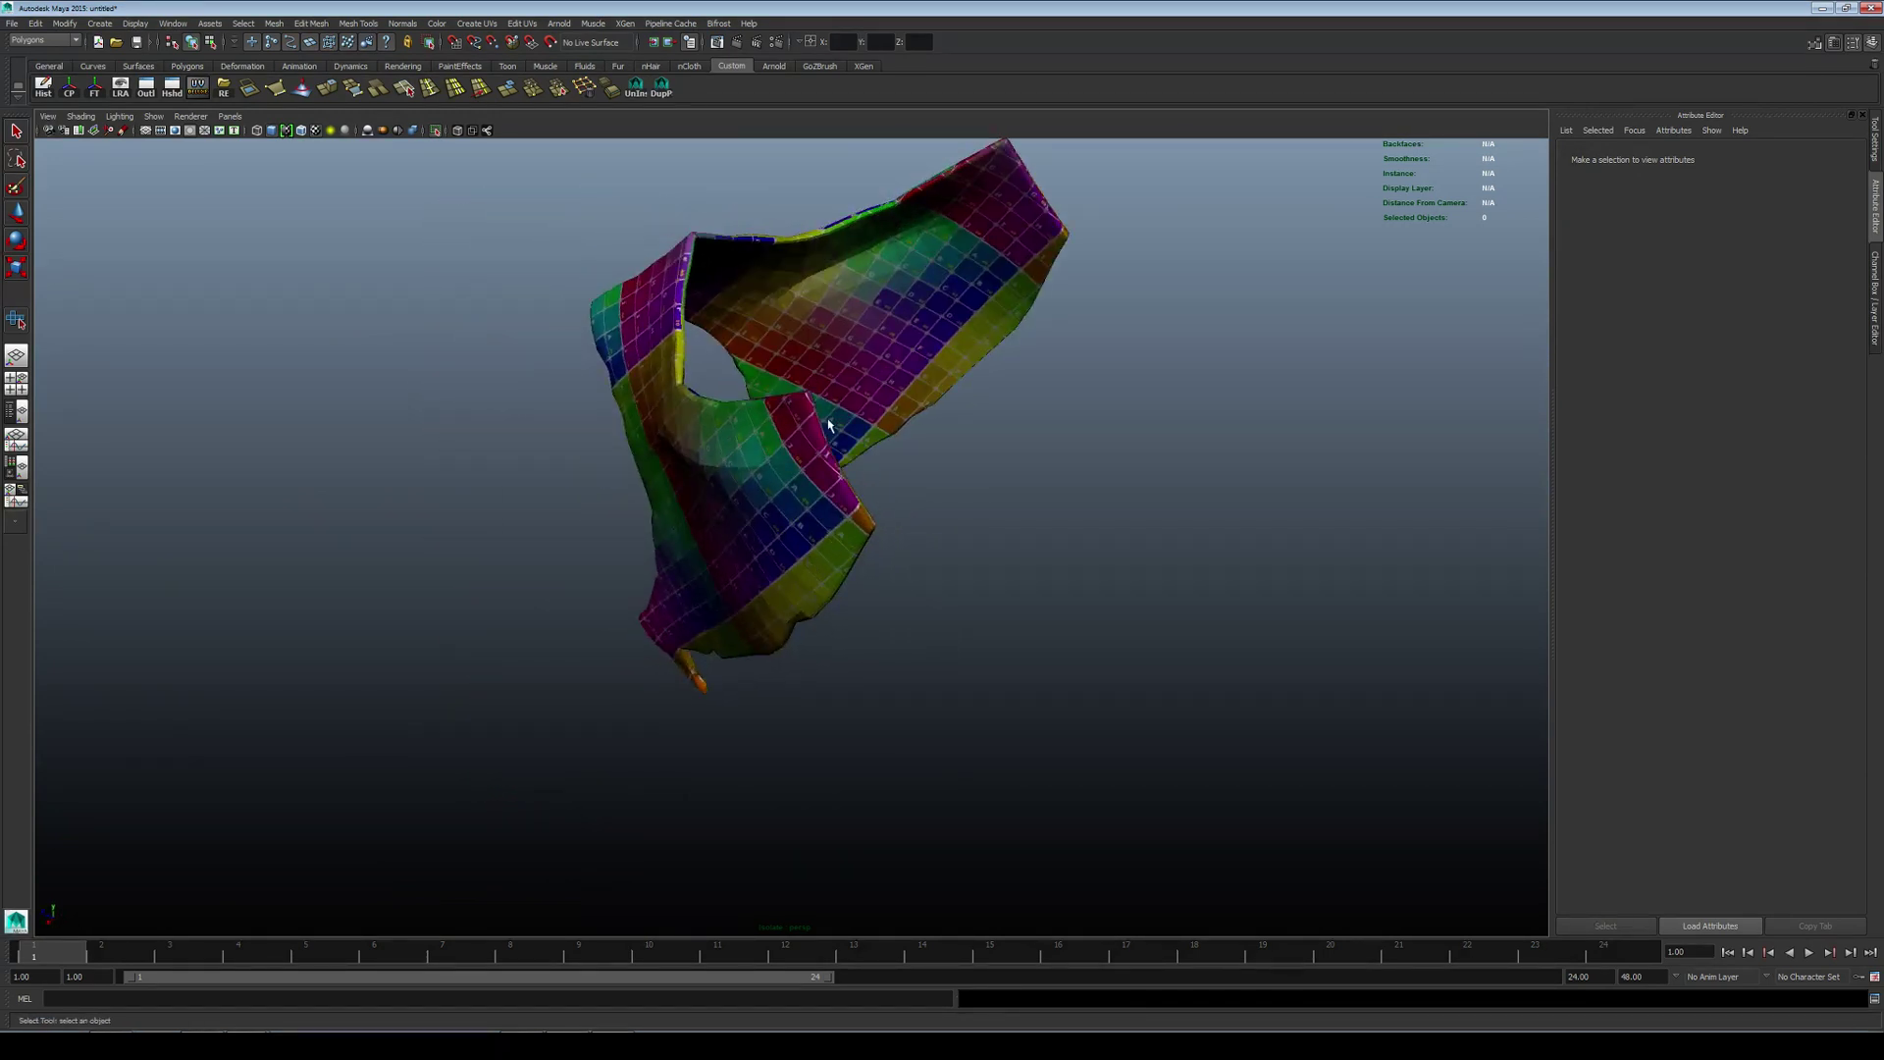
left_click_drag(763, 608, 641, 315, "alt")
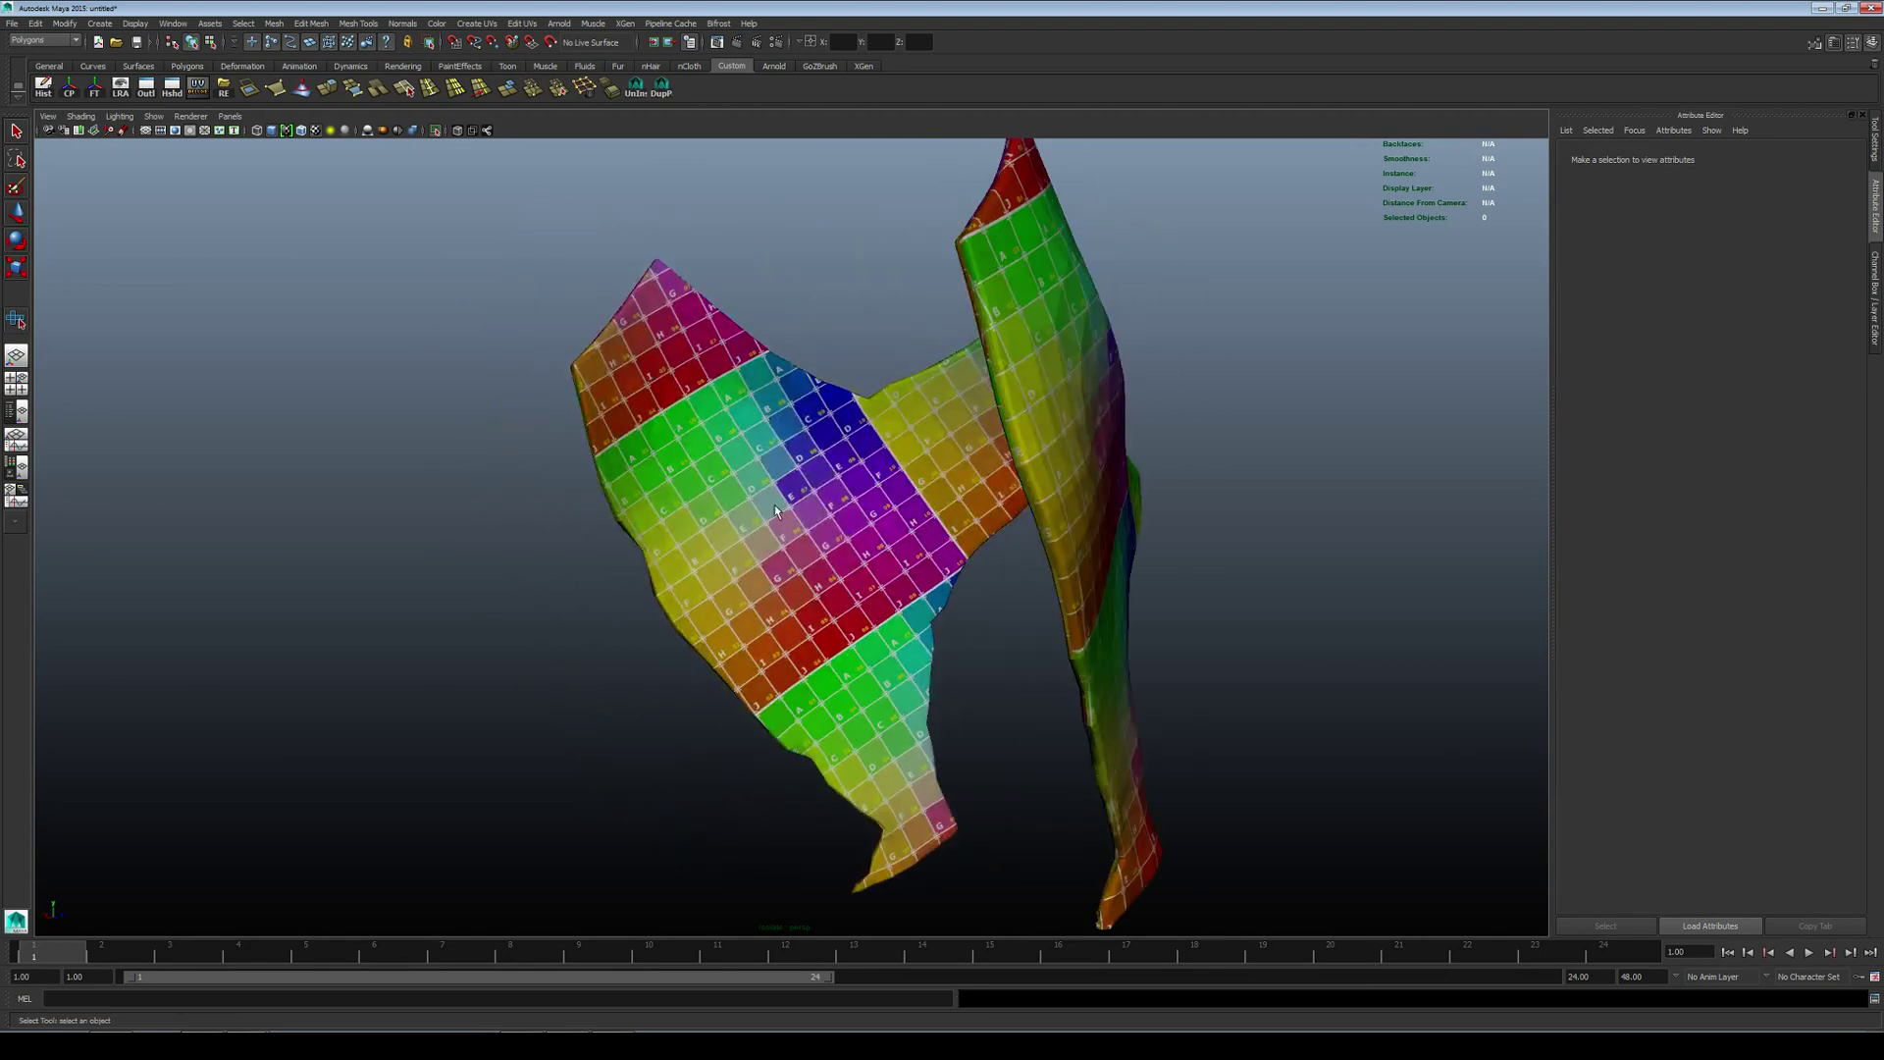
Step: Show all helmet parts again and examine the texture seam along the face guard's inner rim, picking one rim edge
left_click(435, 131)
left_click_drag(902, 520, 728, 461, "alt")
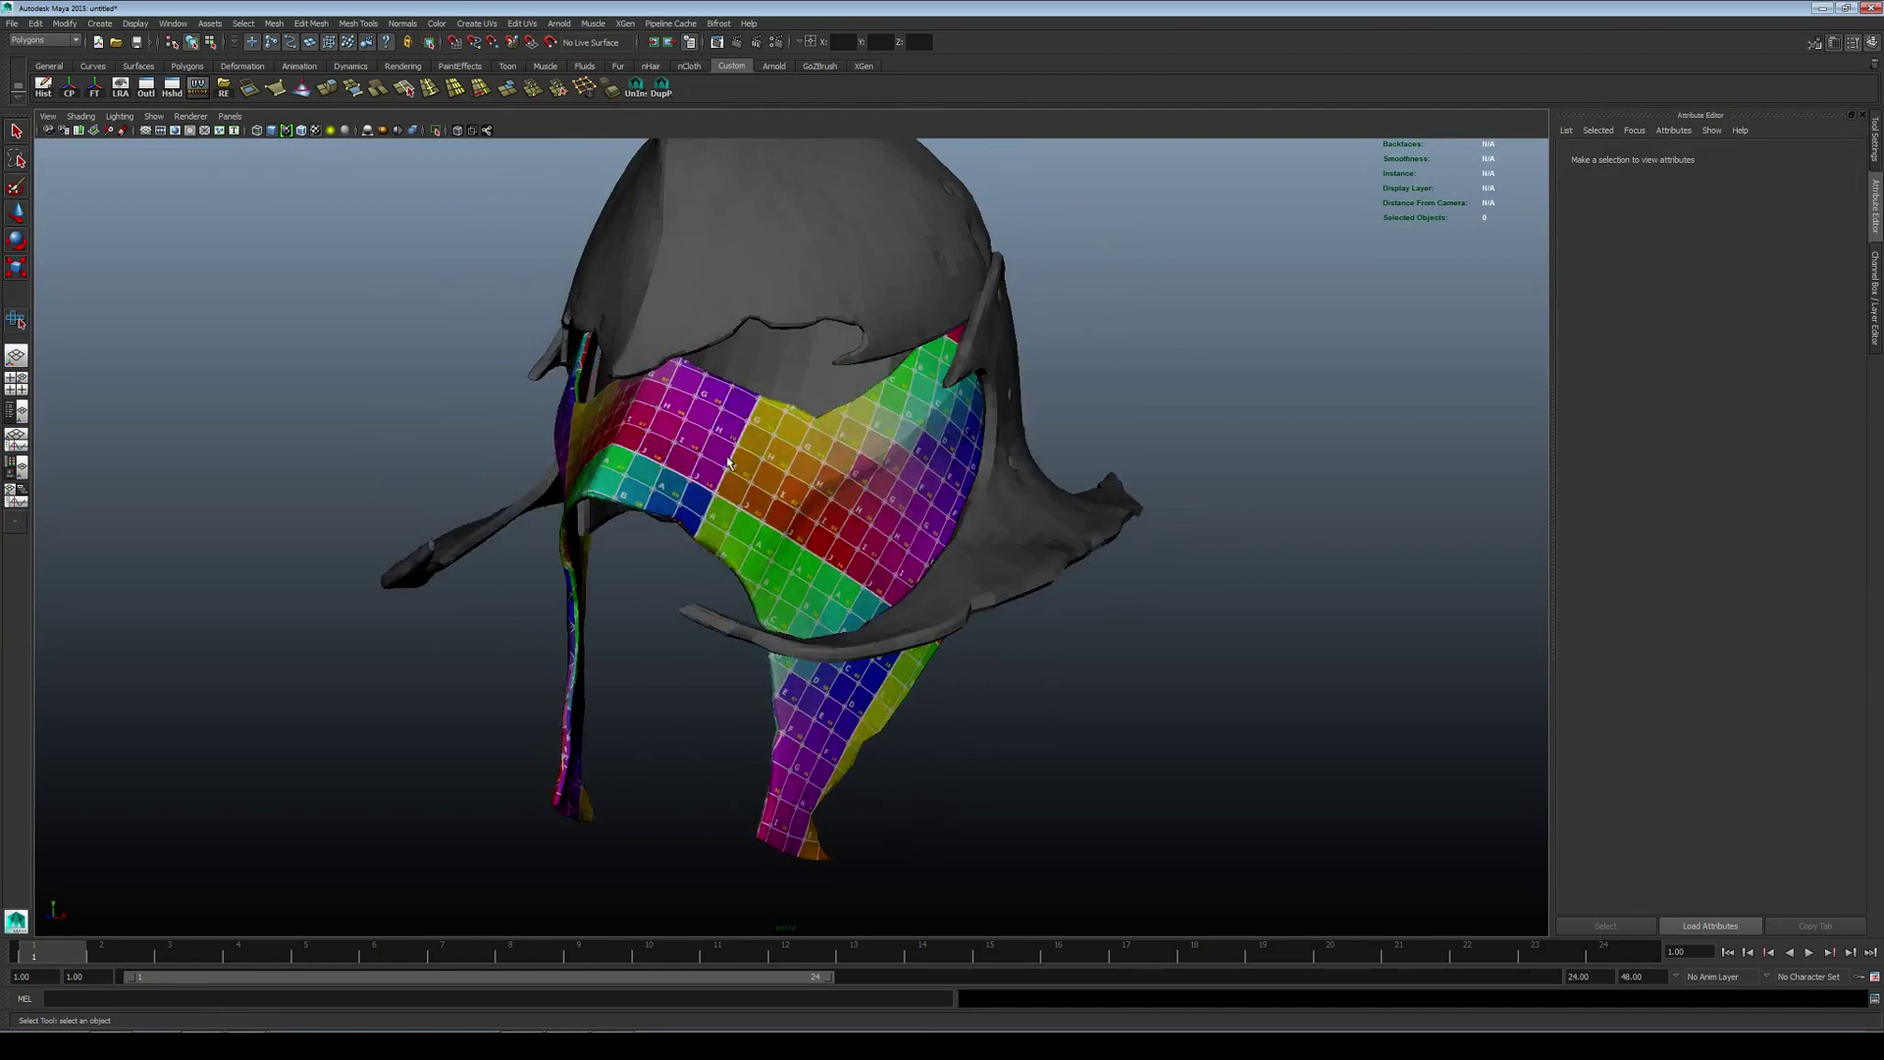
left_click_drag(546, 413, 829, 515, "alt")
left_click(829, 510)
scroll(829, 510, "up", 10)
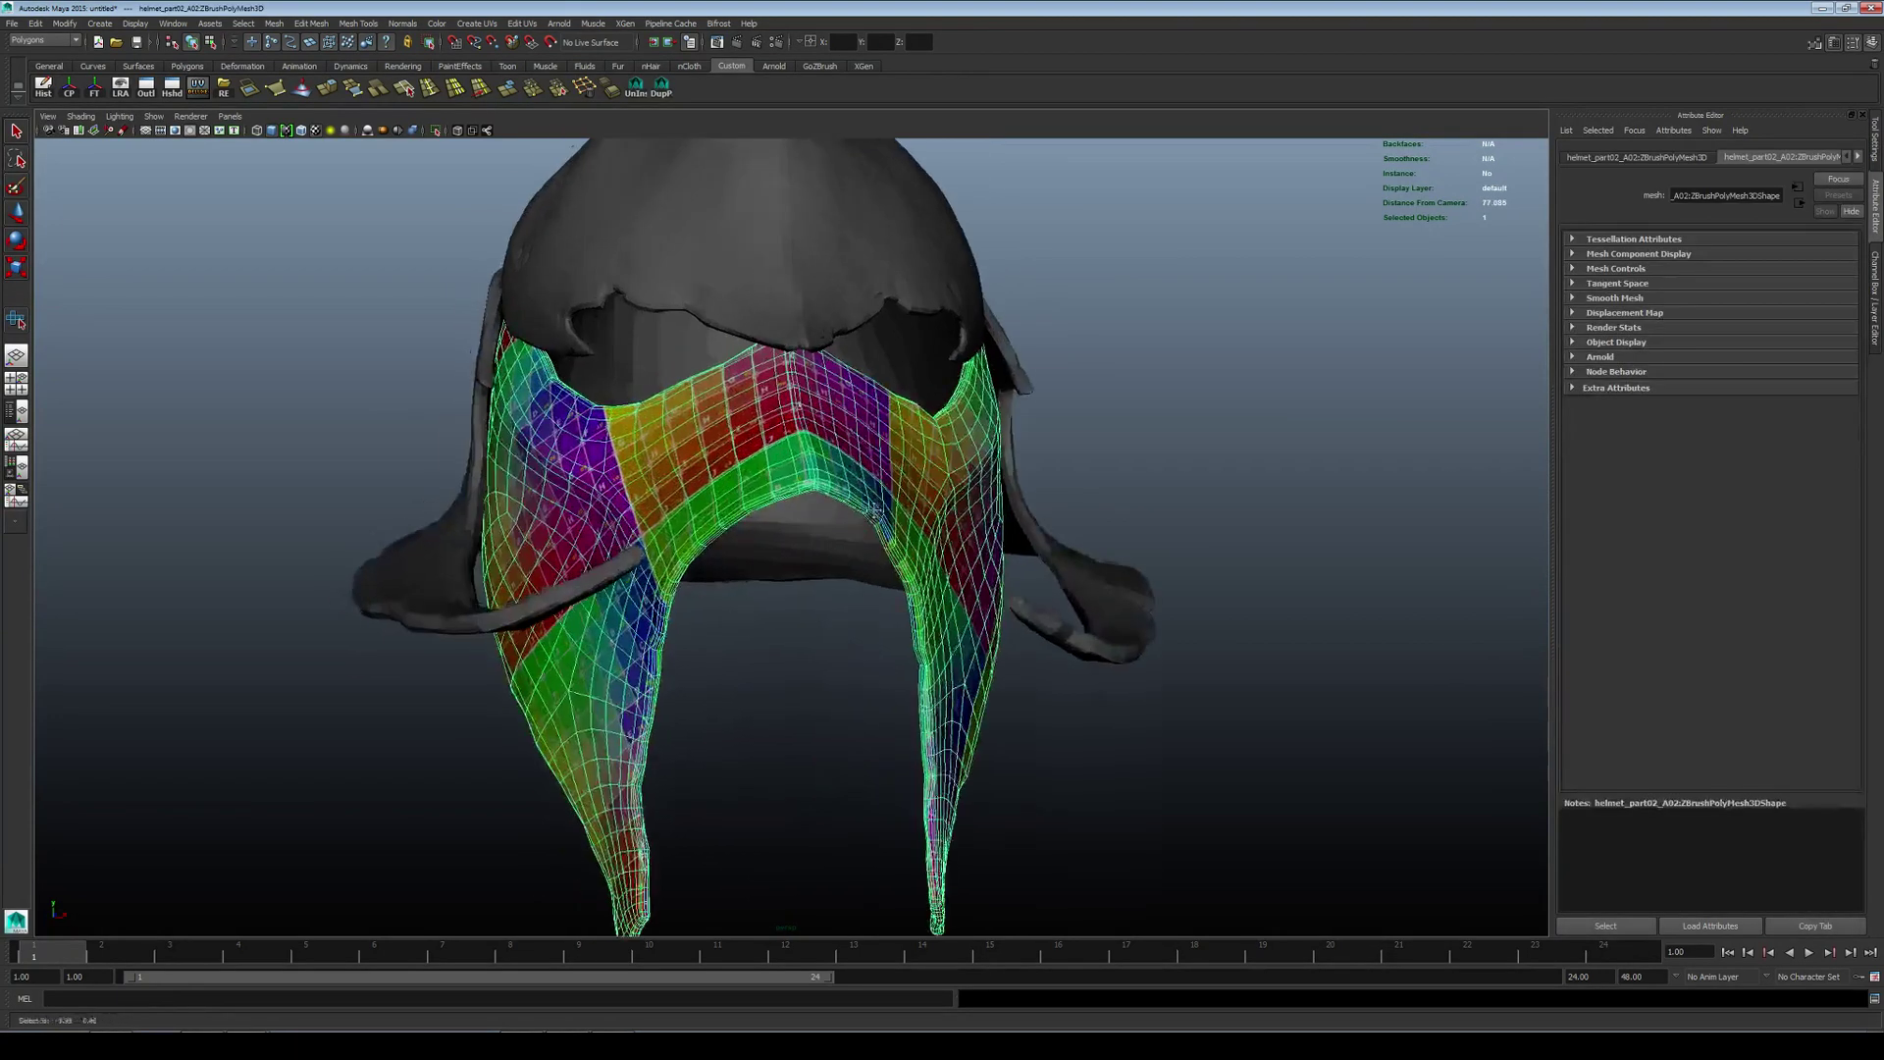
left_click(875, 455)
scroll(875, 454, "up", 3)
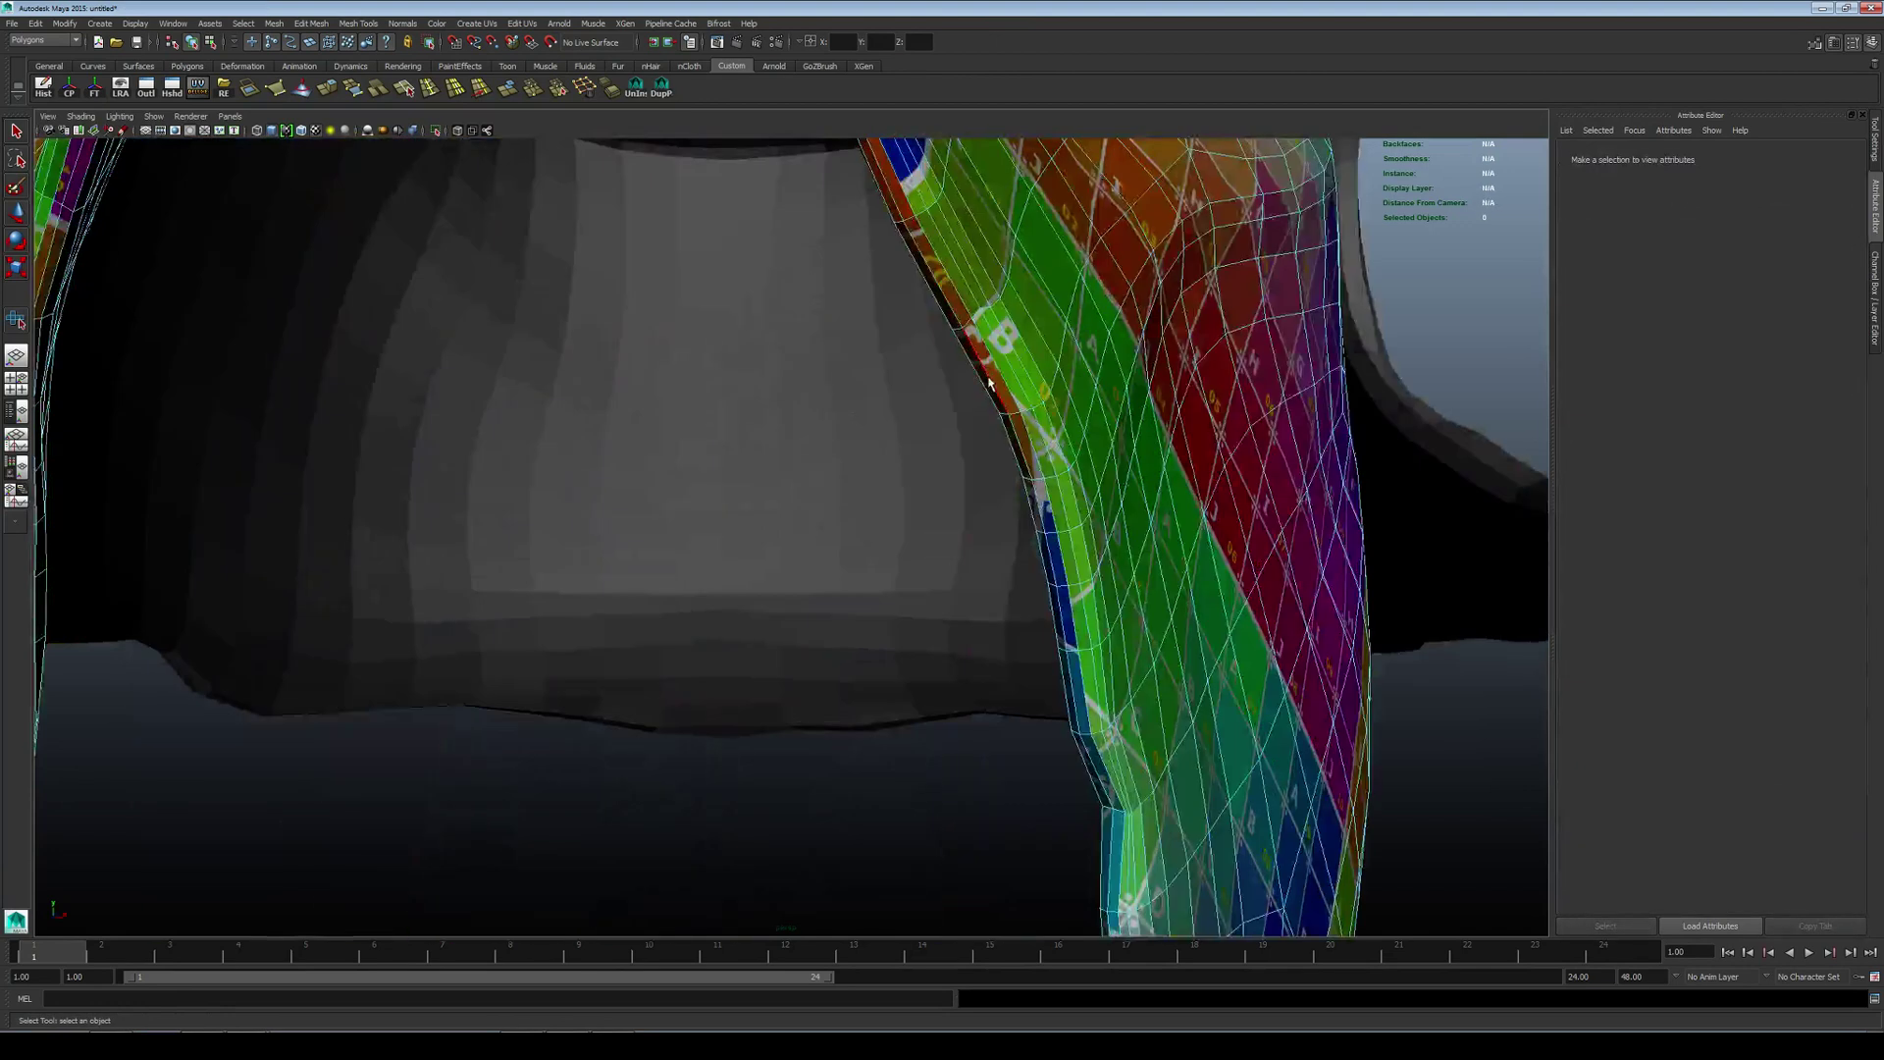
left_click(996, 369)
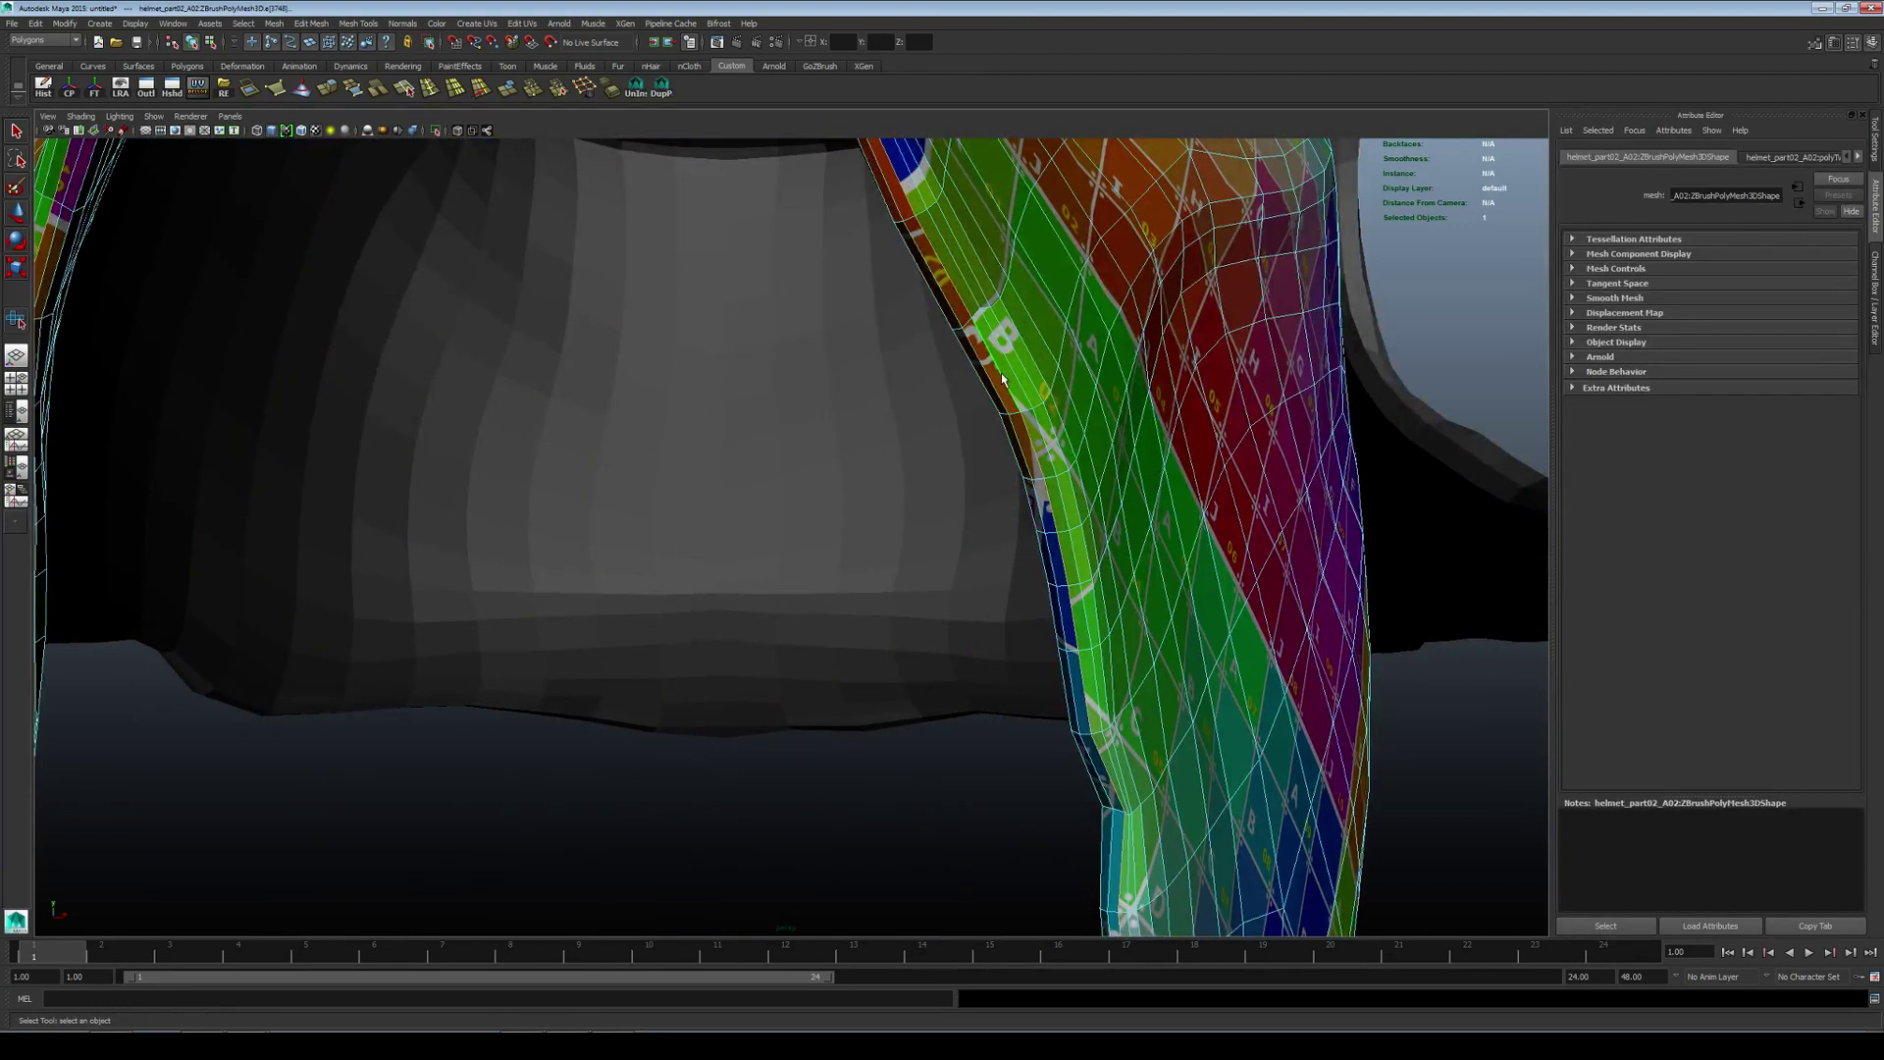
scroll(1011, 390, "down", 12)
left_click_drag(1001, 412, 798, 651, "alt")
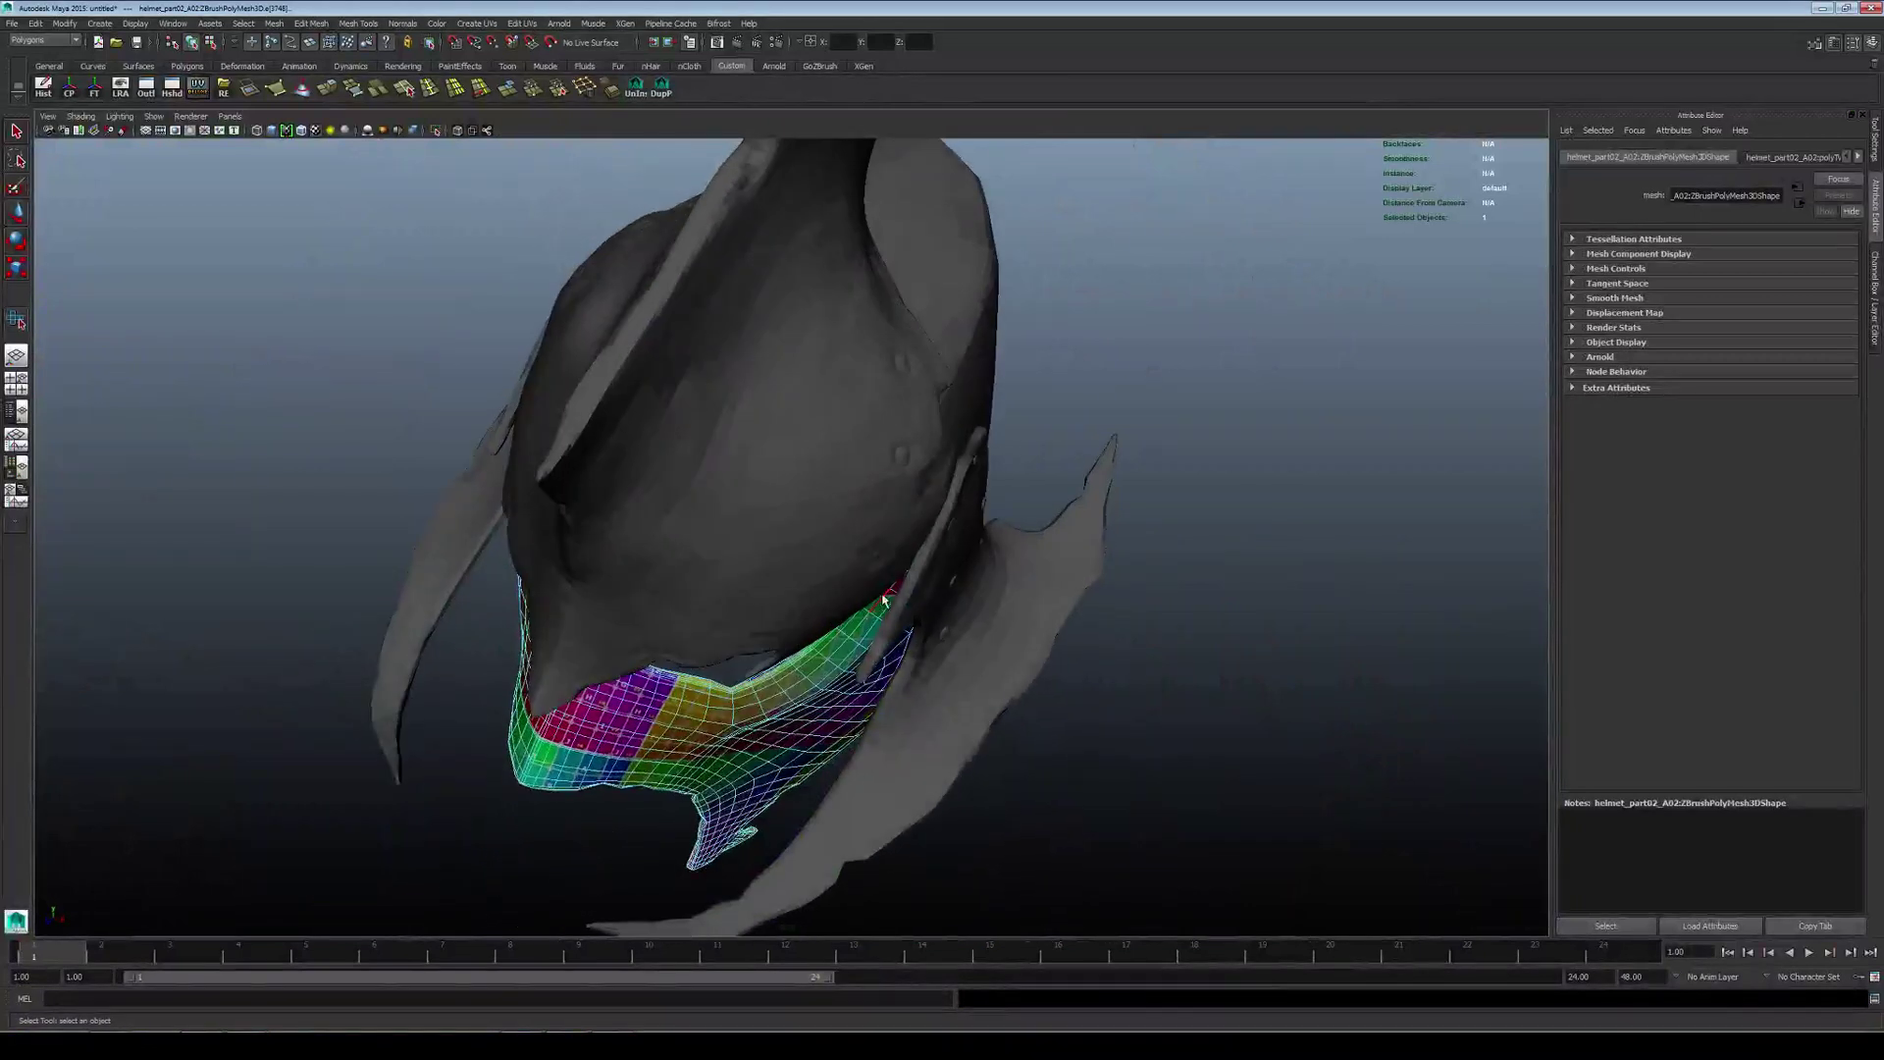
Step: Select the helmet's main dome, helmet_part01_A02, in object mode and assign the coloured checker material to it
left_click_drag(477, 702, 495, 559, "alt")
right_click_drag(628, 628, 672, 593)
left_click(648, 600)
left_click_drag(648, 600, 843, 525, "alt")
left_click(1045, 442)
left_click_drag(1044, 442, 971, 529, "alt")
right_click_drag(972, 530, 991, 576, "alt")
left_click_drag(990, 576, 790, 578, "alt")
left_click(849, 547)
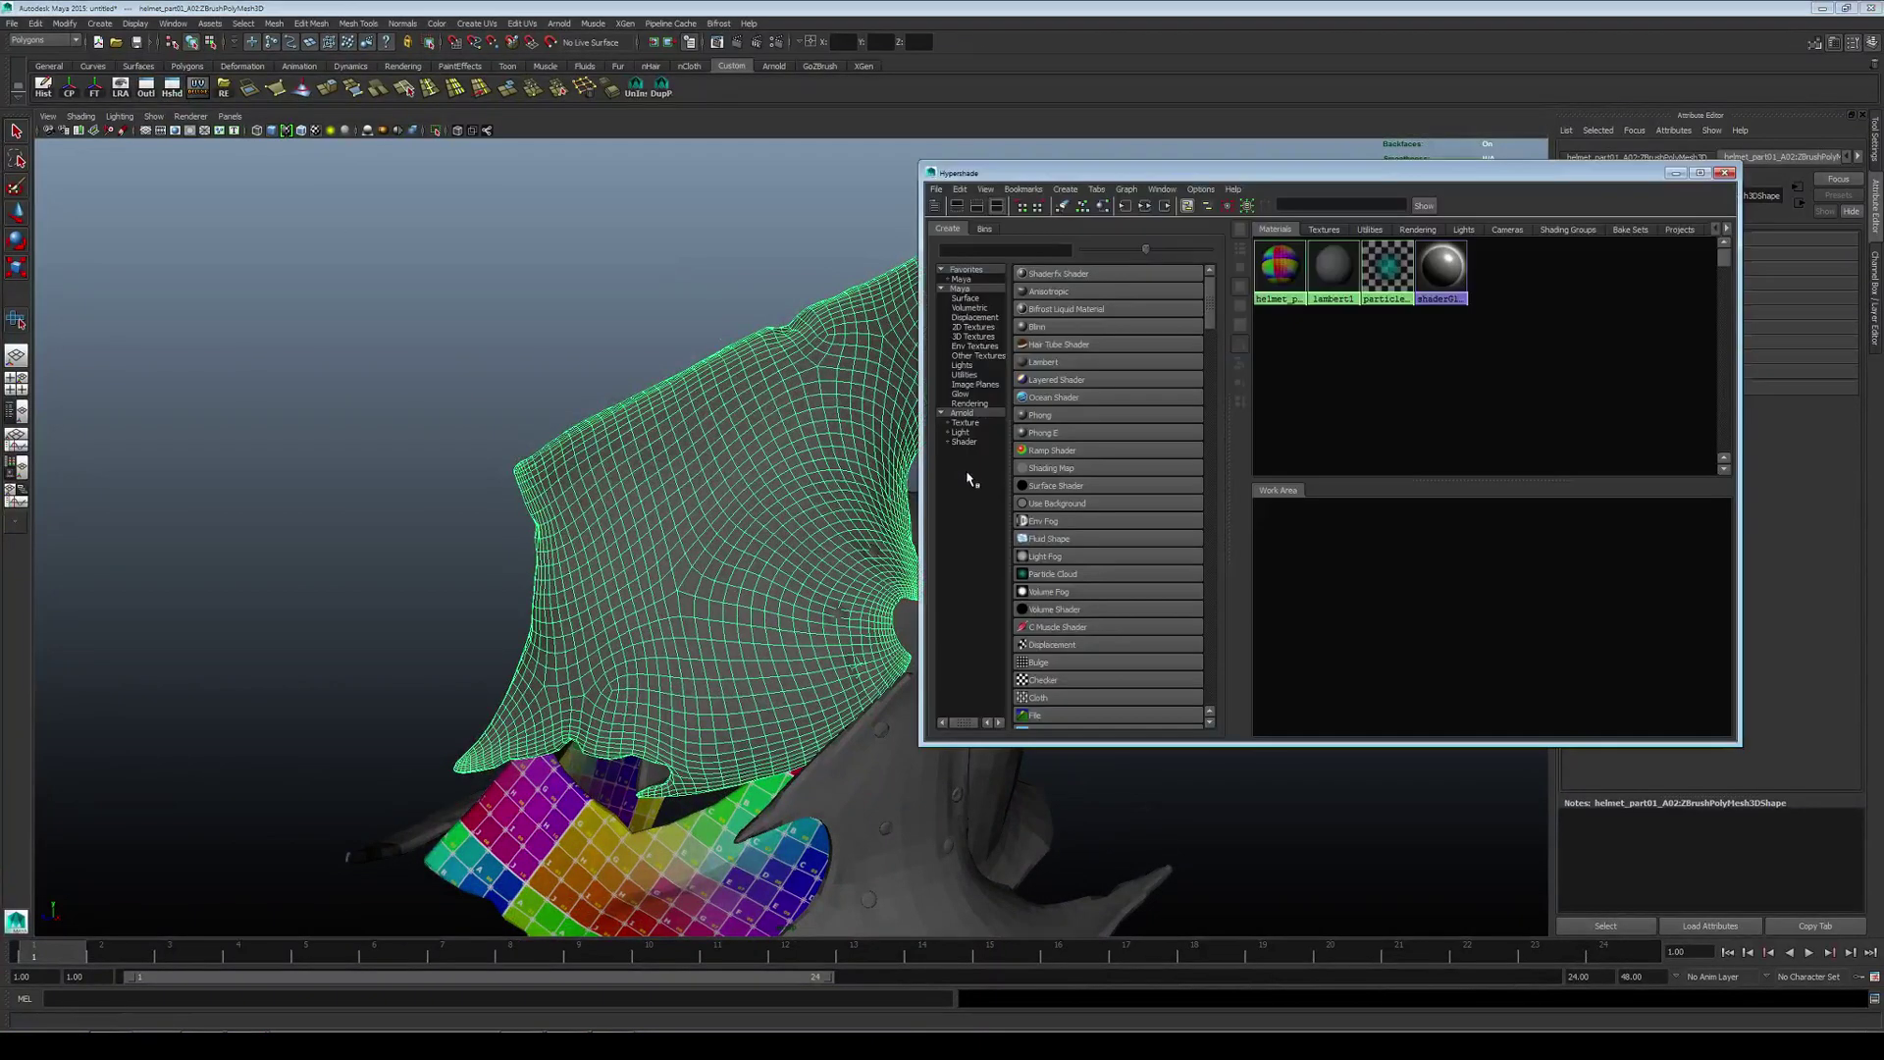
right_click_drag(1270, 245, 1270, 208)
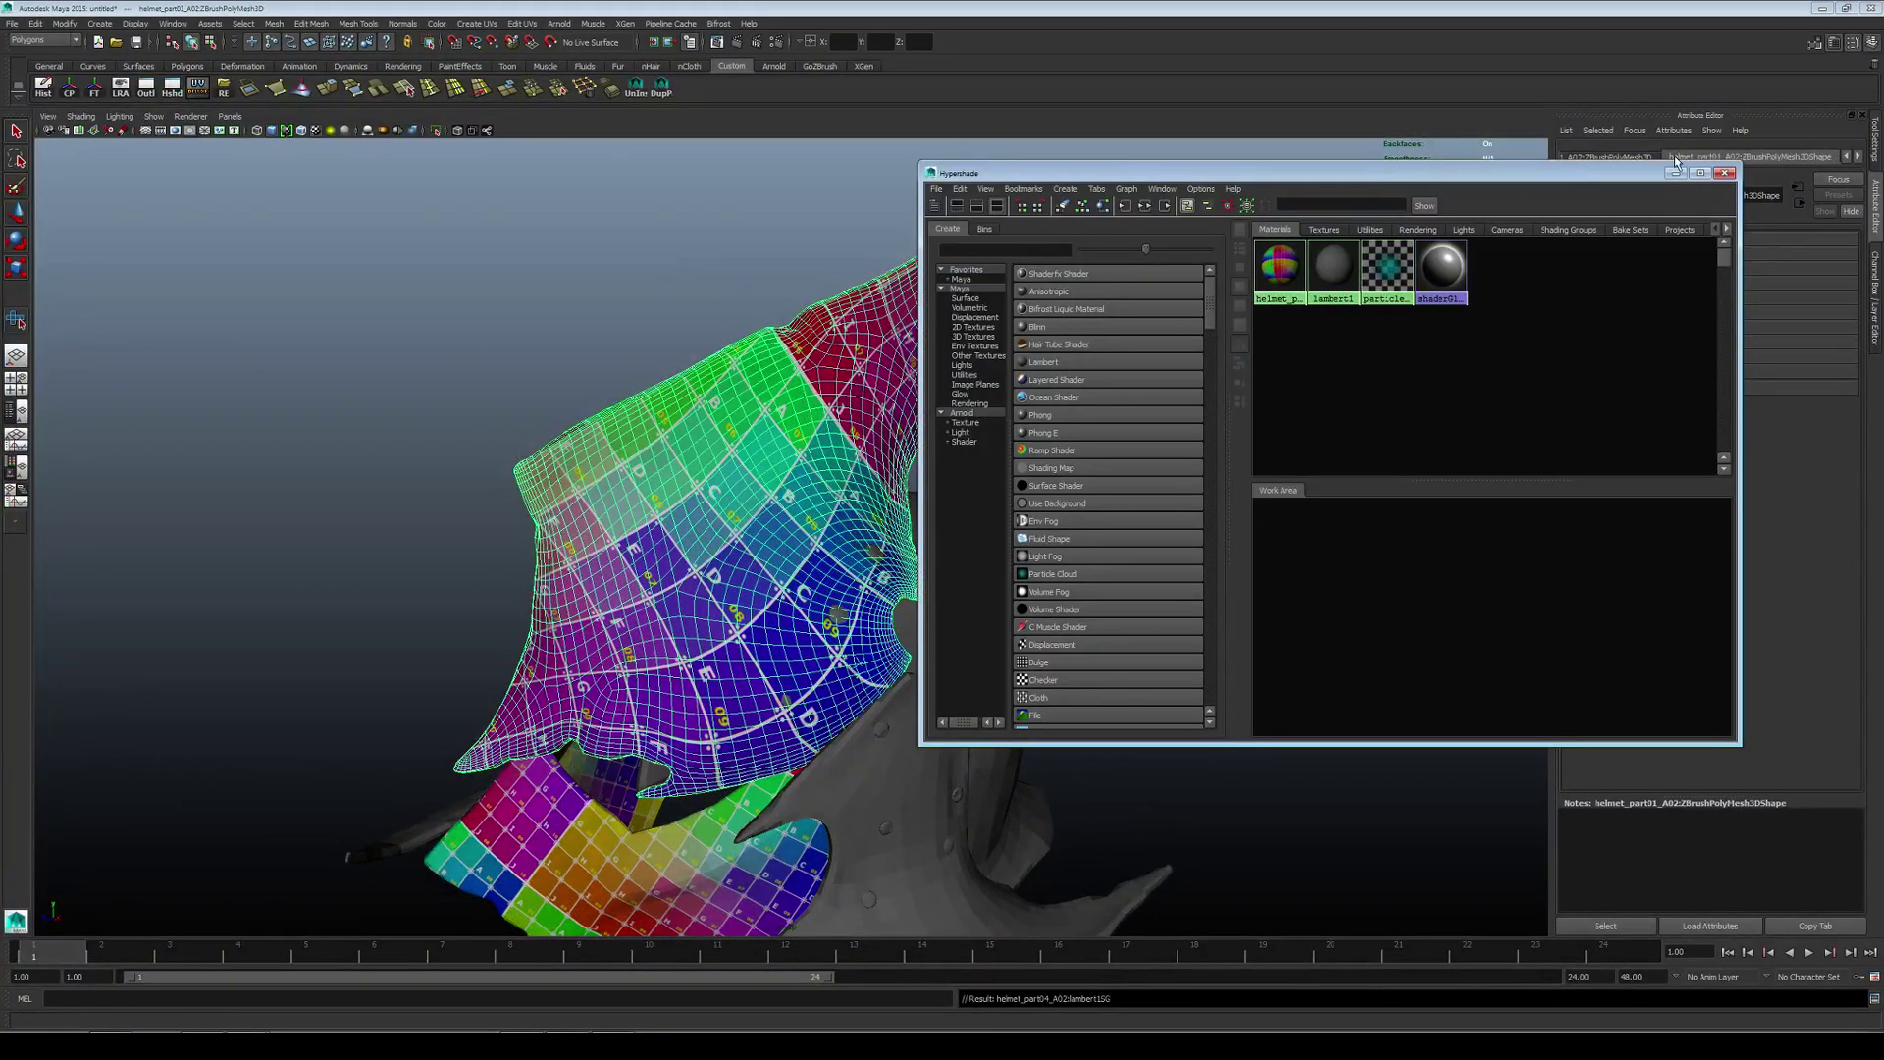
Step: Close the material editor and inspect the checker texture on the helmet's main dome from several angles
left_click(1724, 173)
left_click_drag(941, 520, 981, 520, "alt")
left_click(1109, 471)
right_click_drag(1030, 509, 1177, 525, "alt")
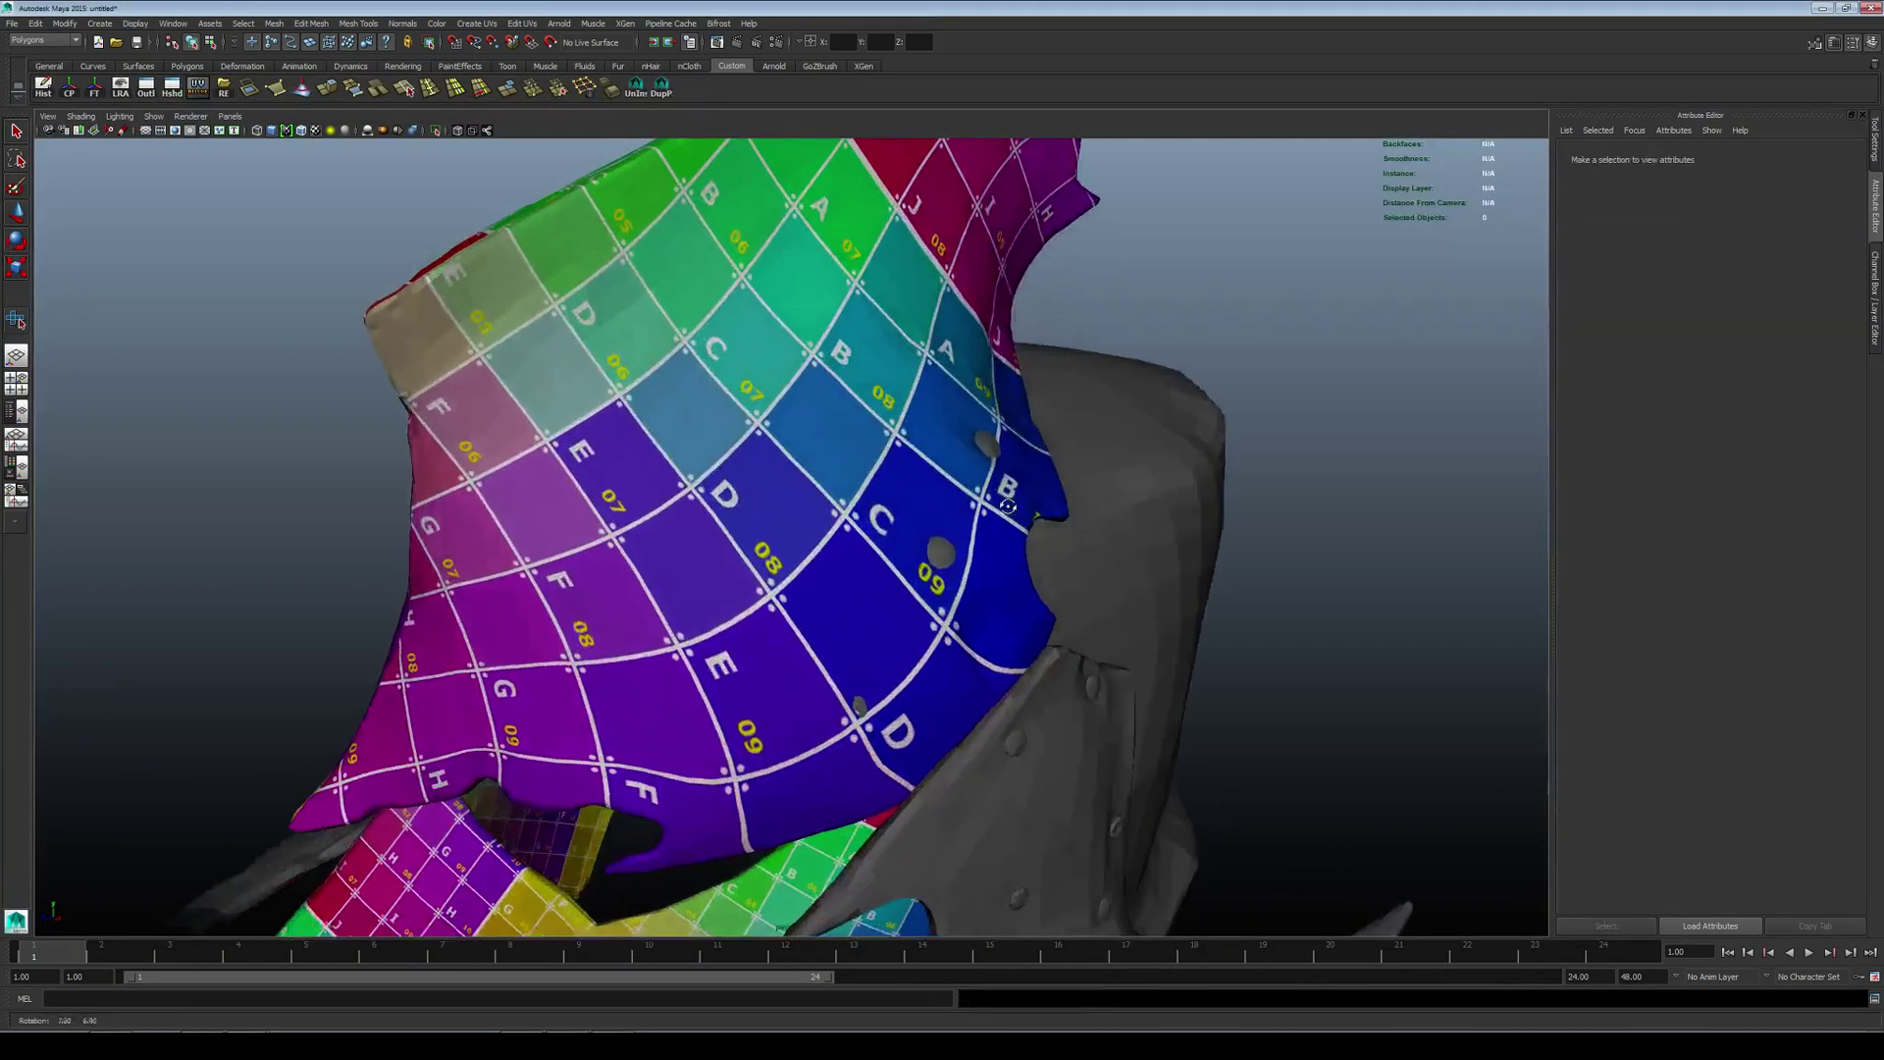
right_click_drag(335, 686, 231, 667, "alt")
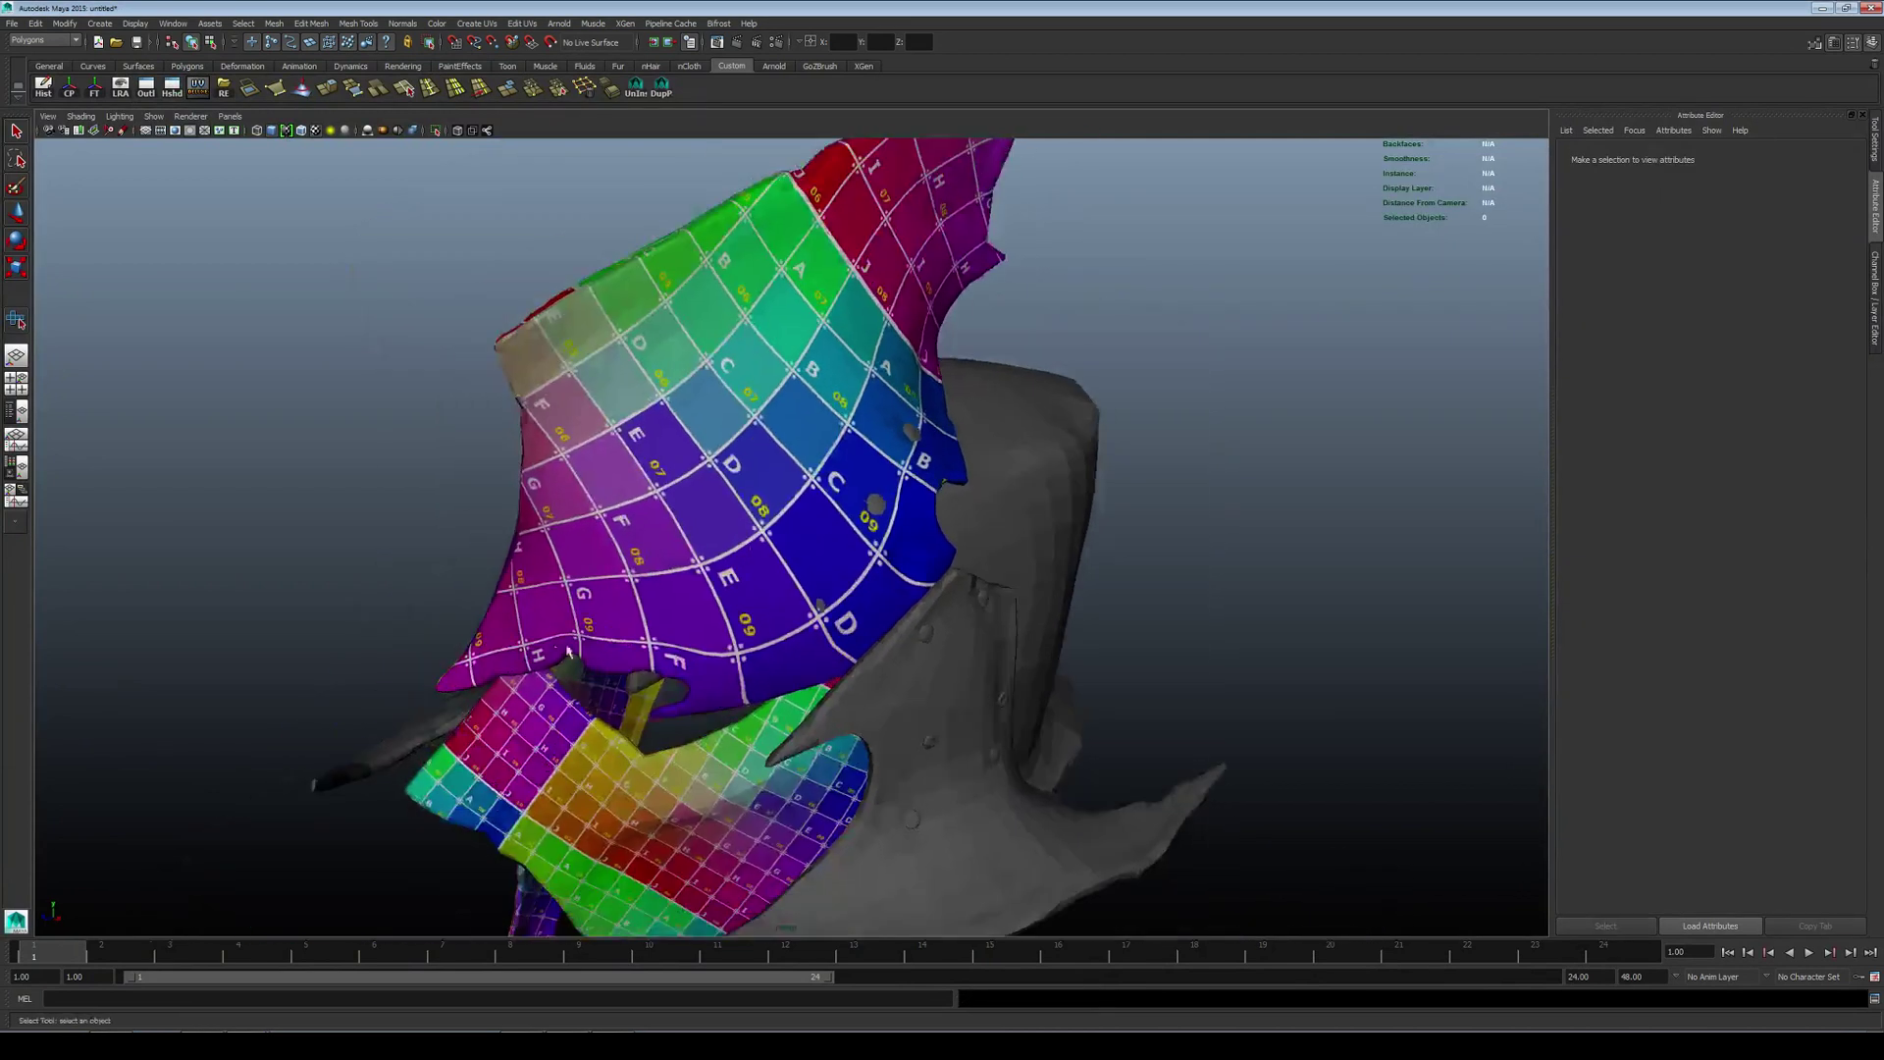
left_click_drag(942, 417, 583, 580, "alt")
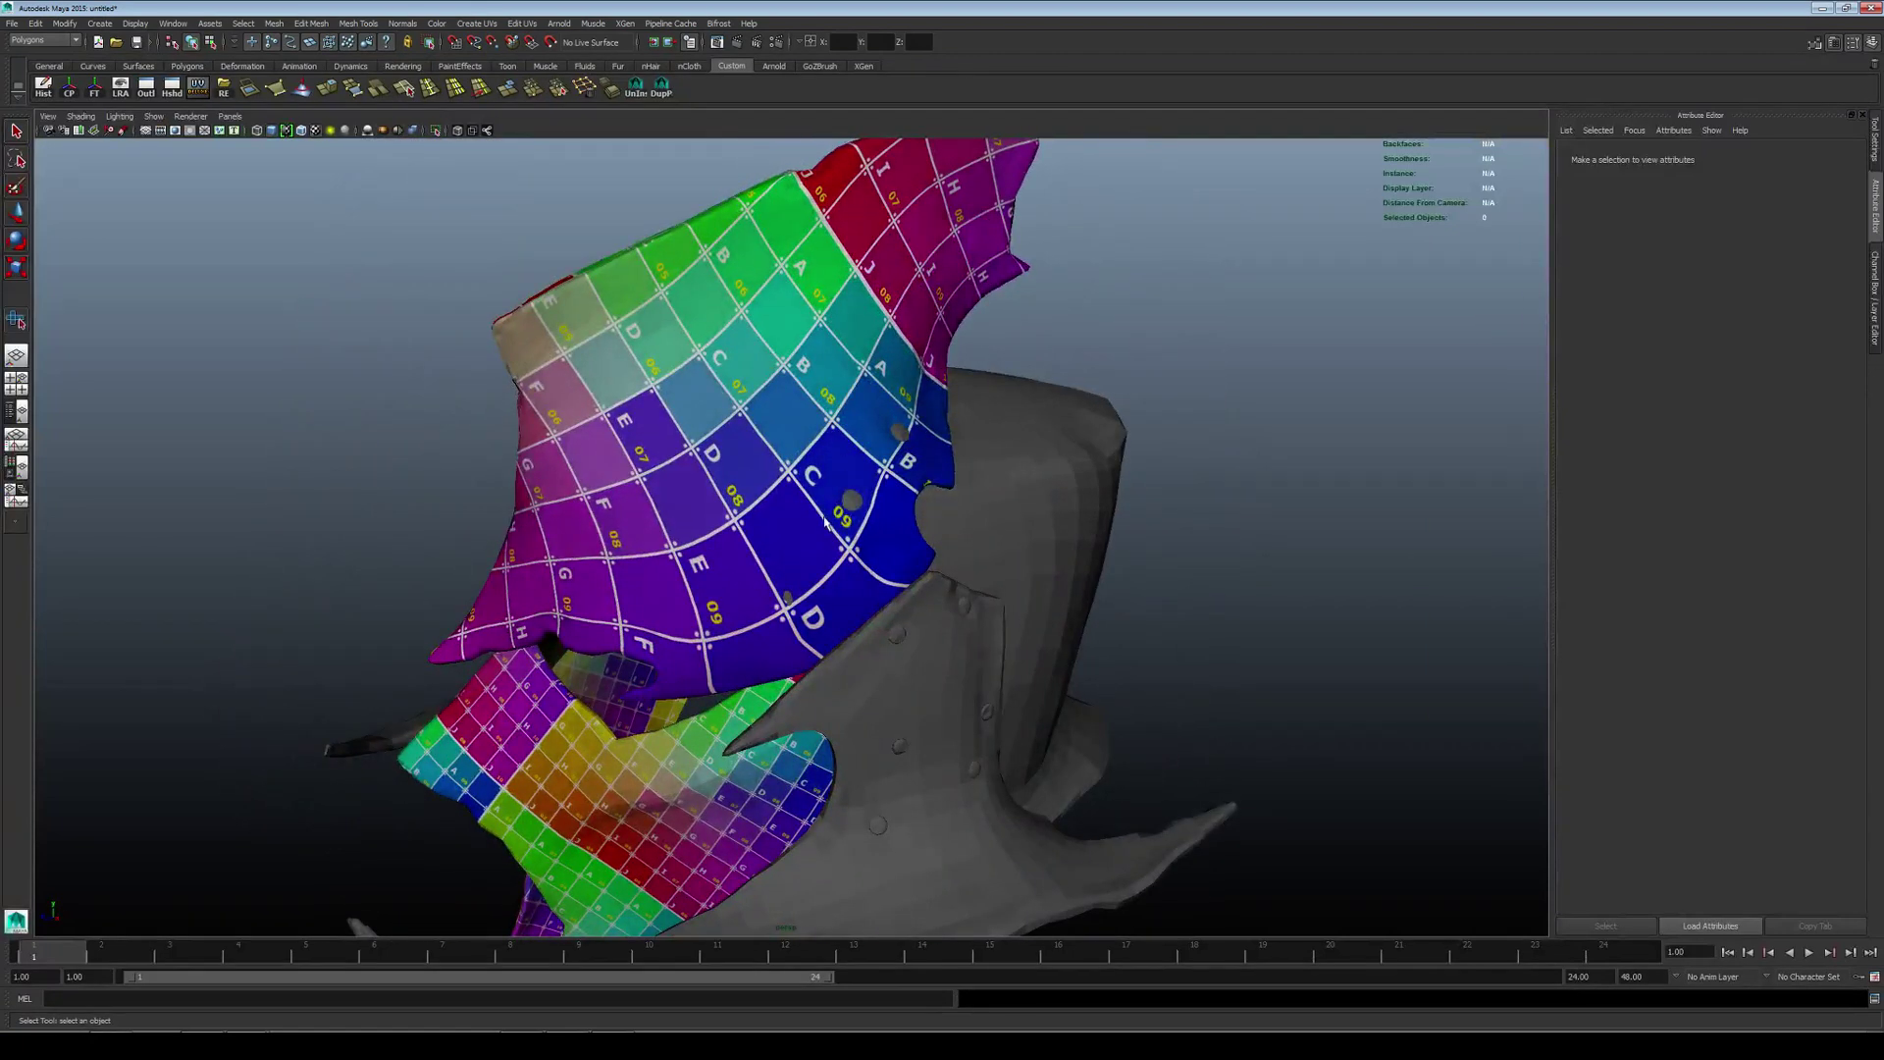
left_click_drag(824, 520, 668, 686, "alt")
Step: Select the rear neck guard, helmet_part03_A02, and assign the coloured checker material to it
left_click(966, 559)
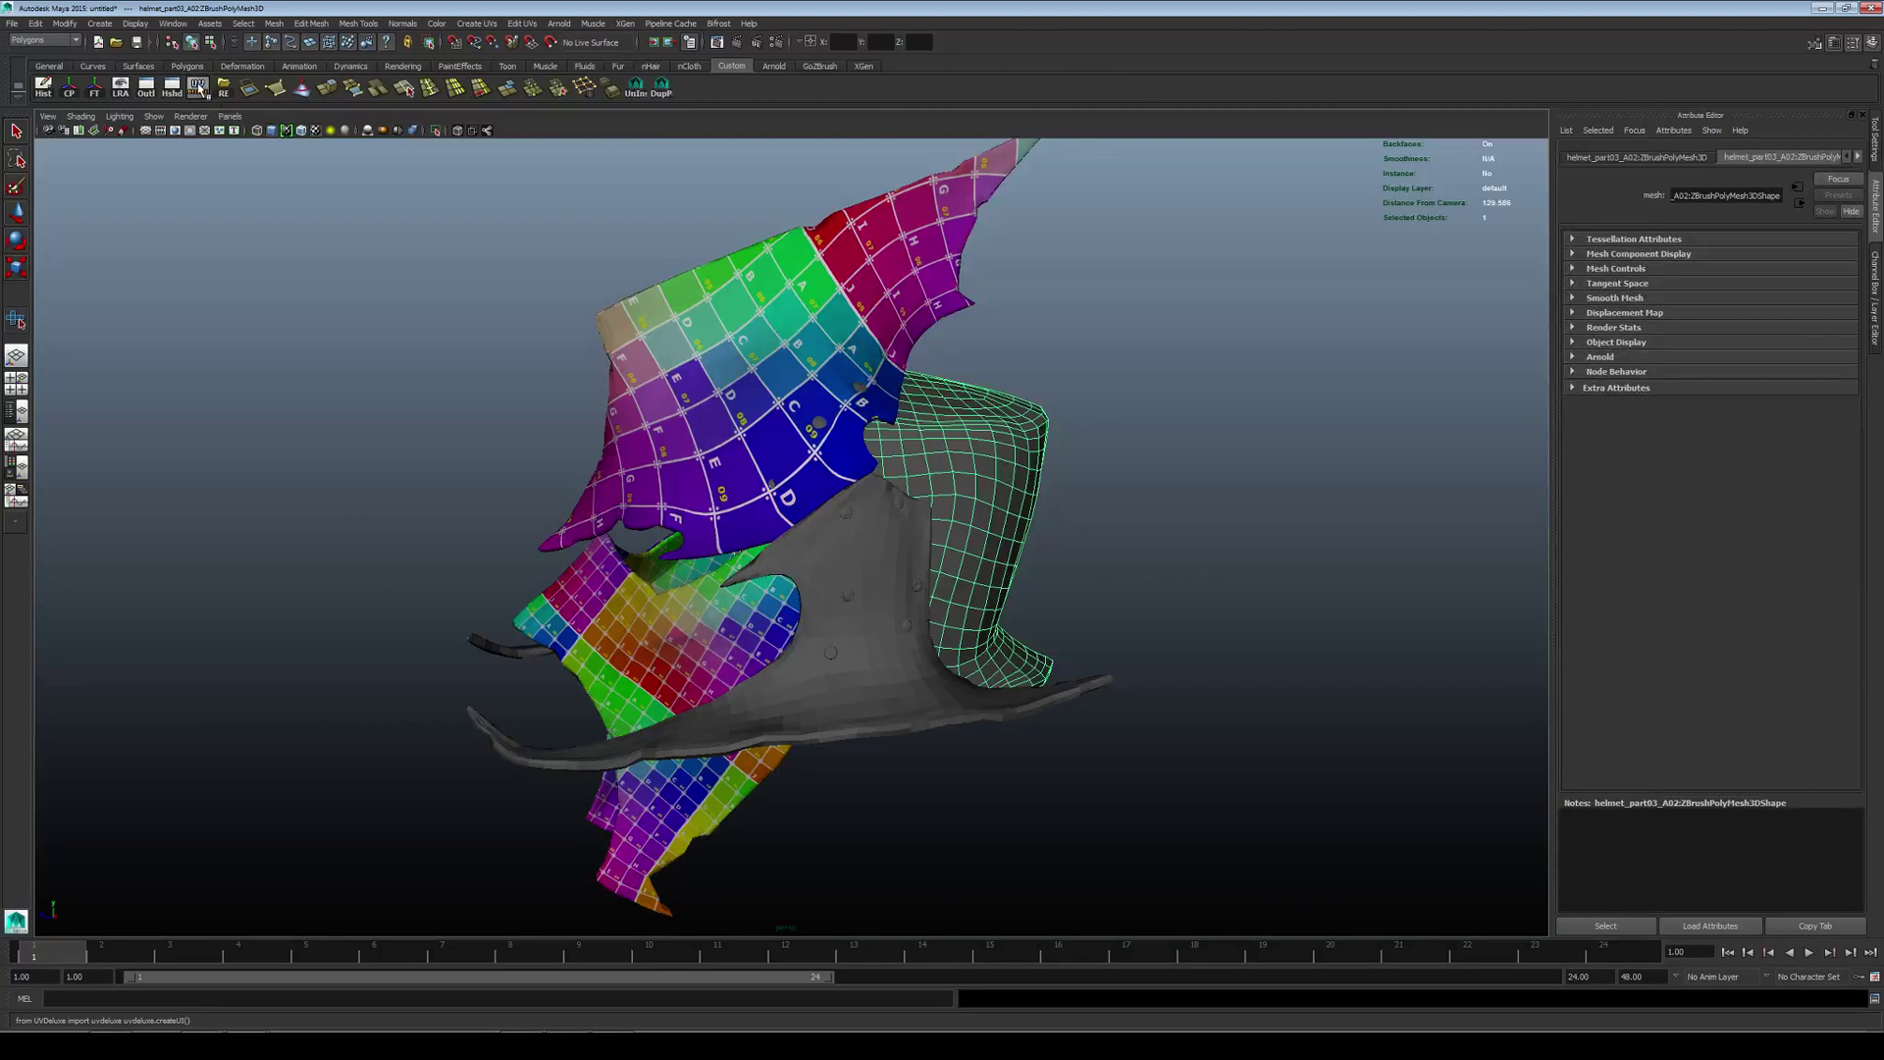
left_click(198, 87)
left_click(1629, 121)
left_click(172, 87)
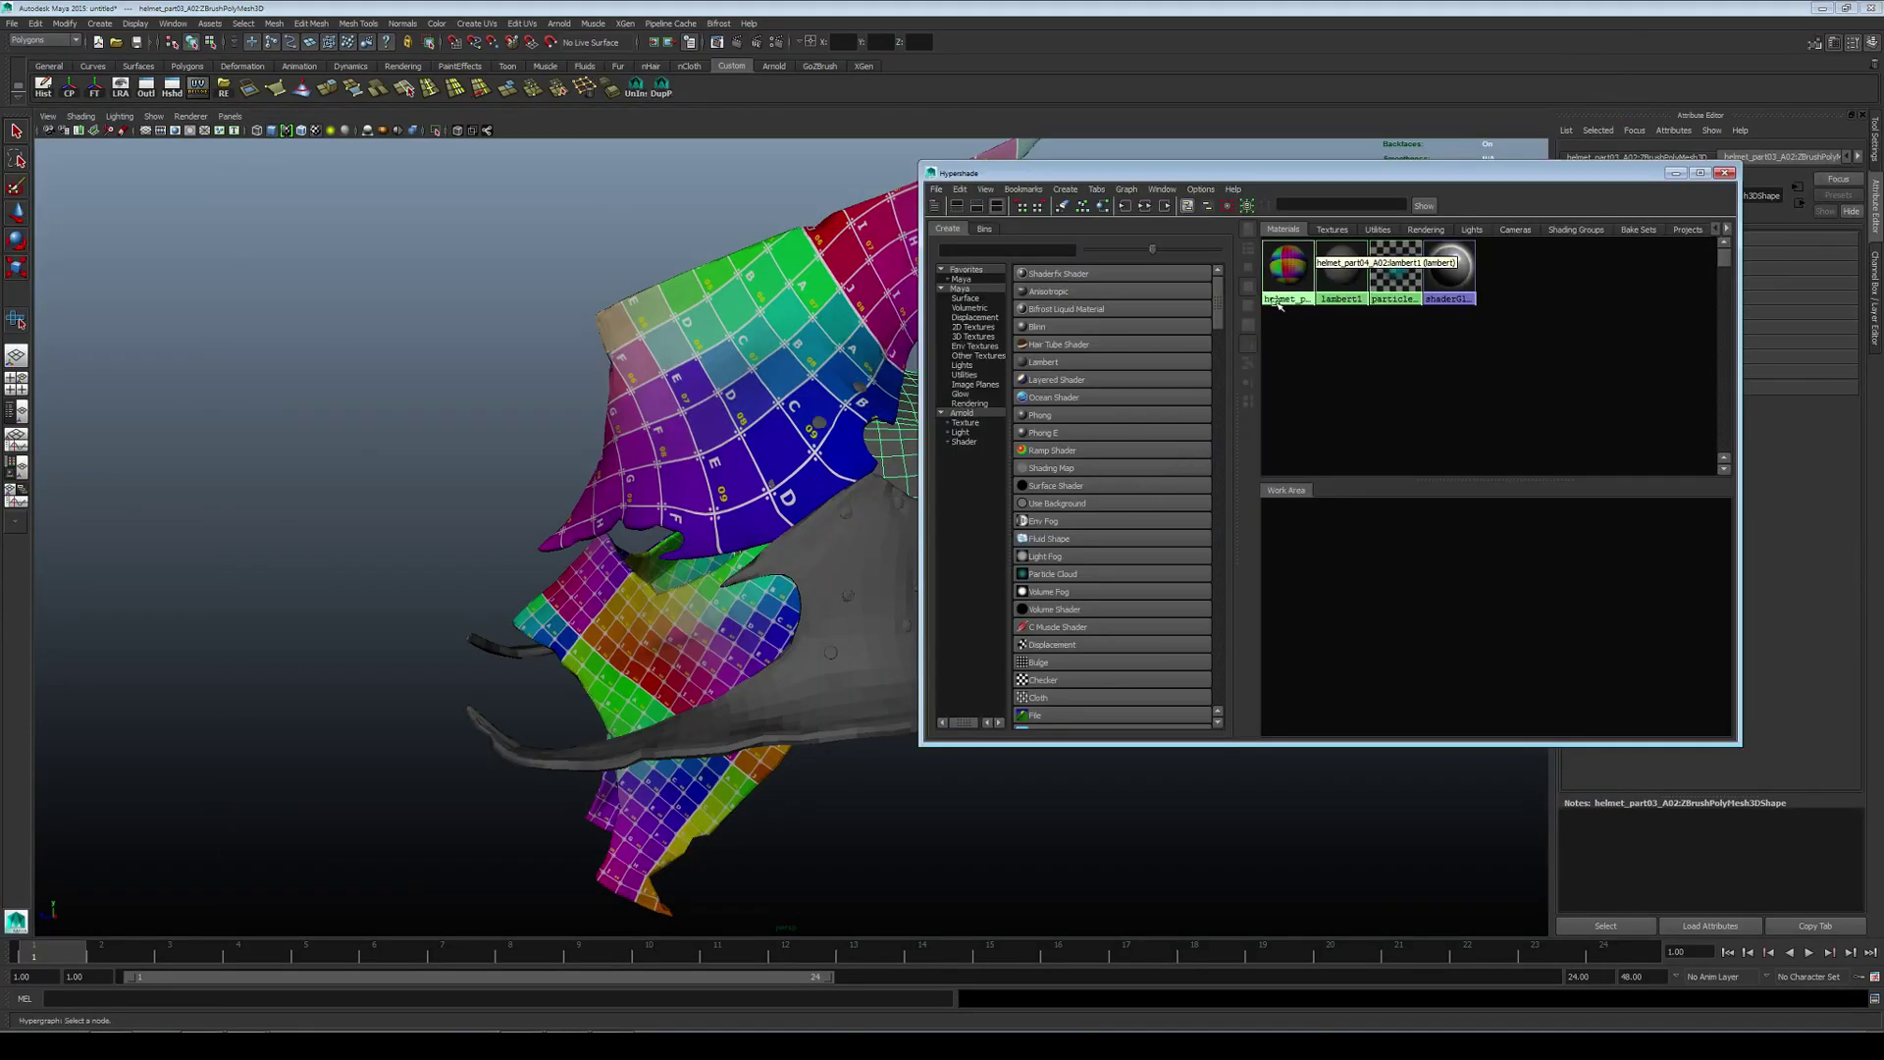
right_click_drag(1287, 268, 1287, 234)
left_click(1728, 173)
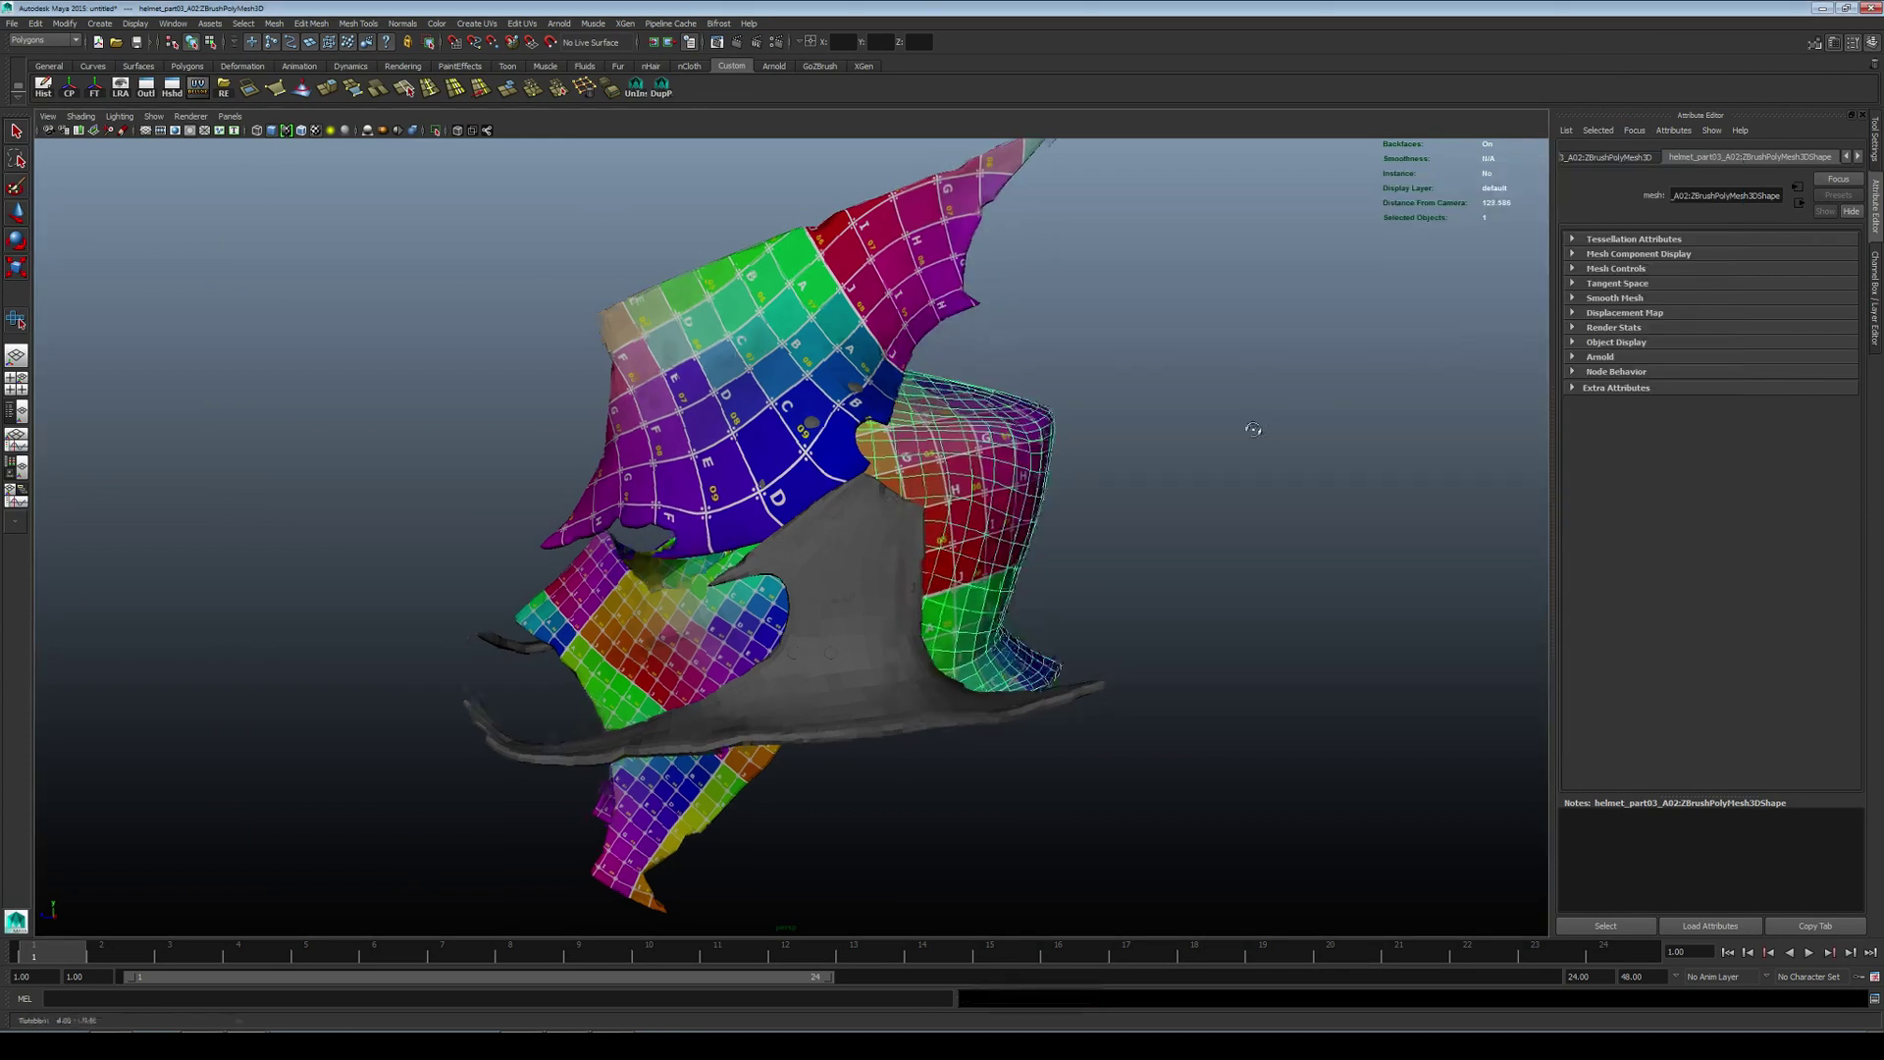
left_click(1245, 421)
Step: Compare the checker square size and distortion across the main dome, face guard and rear neck guard
left_click_drag(1245, 421, 840, 496, "alt")
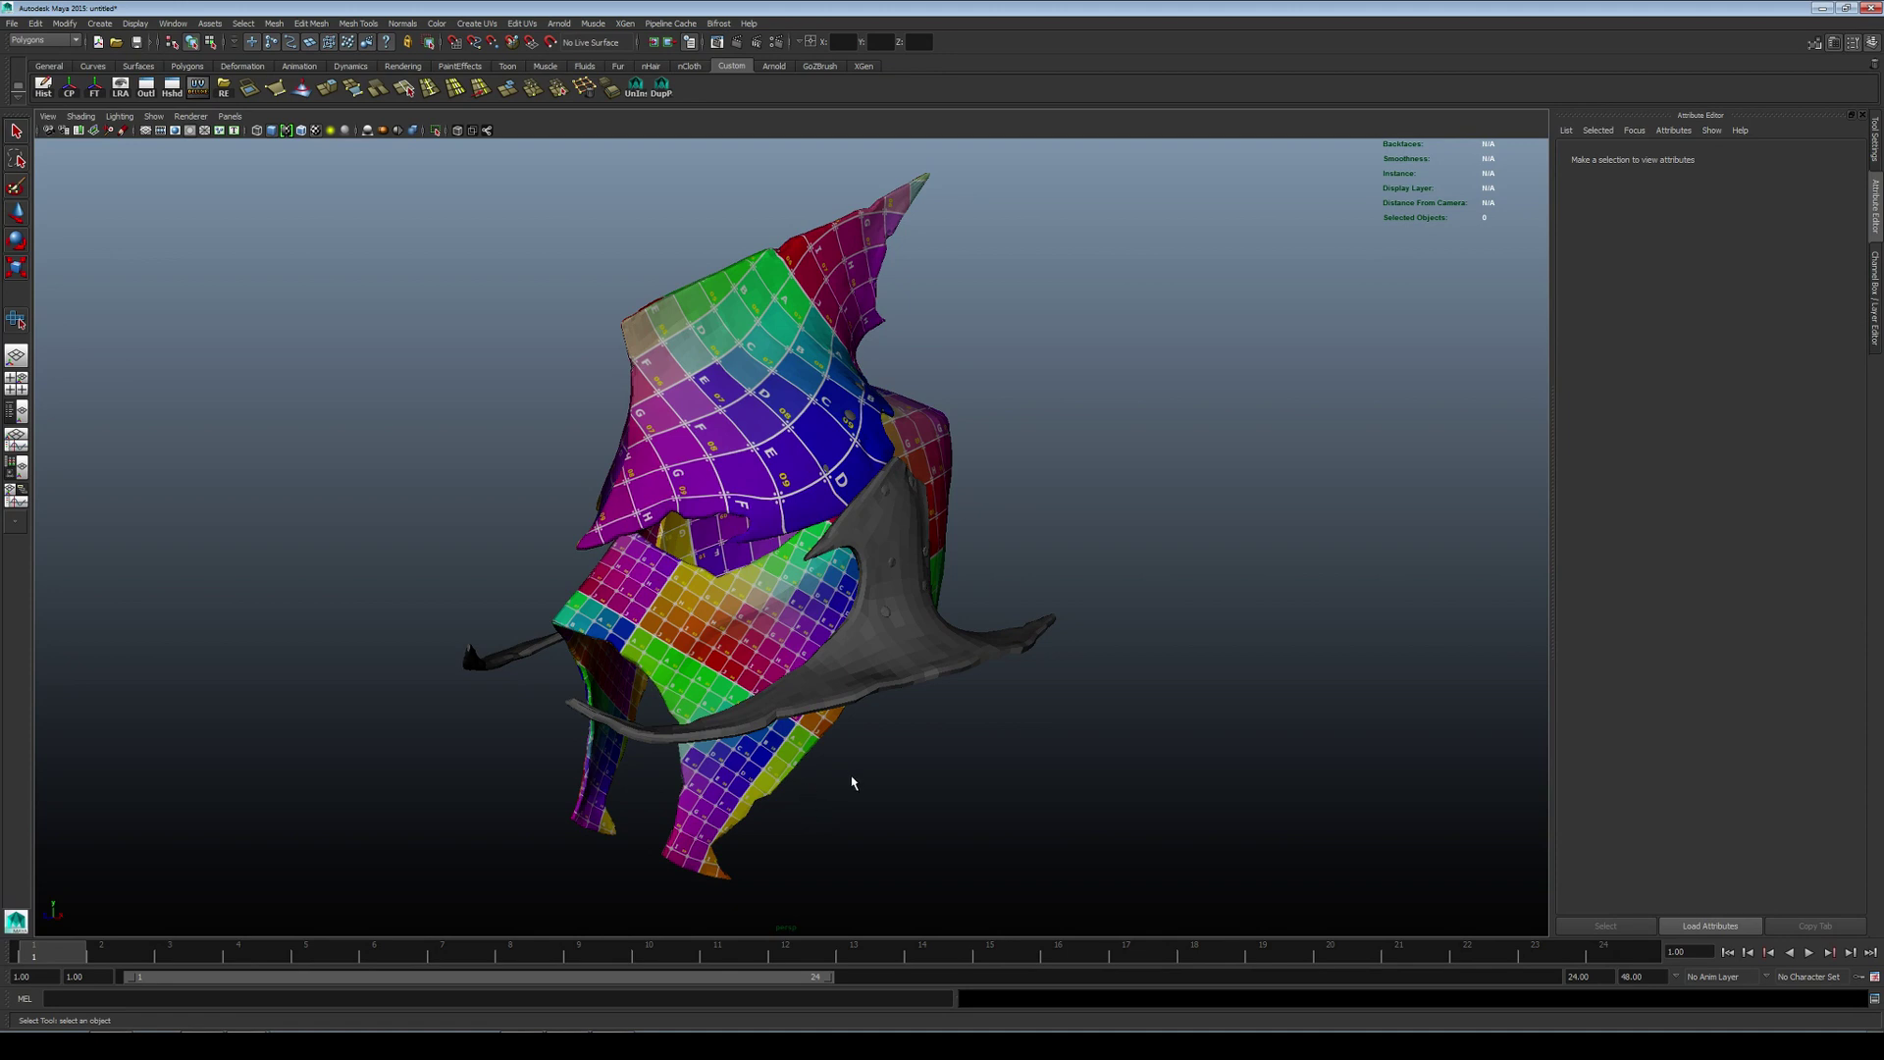
left_click_drag(853, 782, 739, 738, "alt")
left_click_drag(923, 360, 740, 533, "alt")
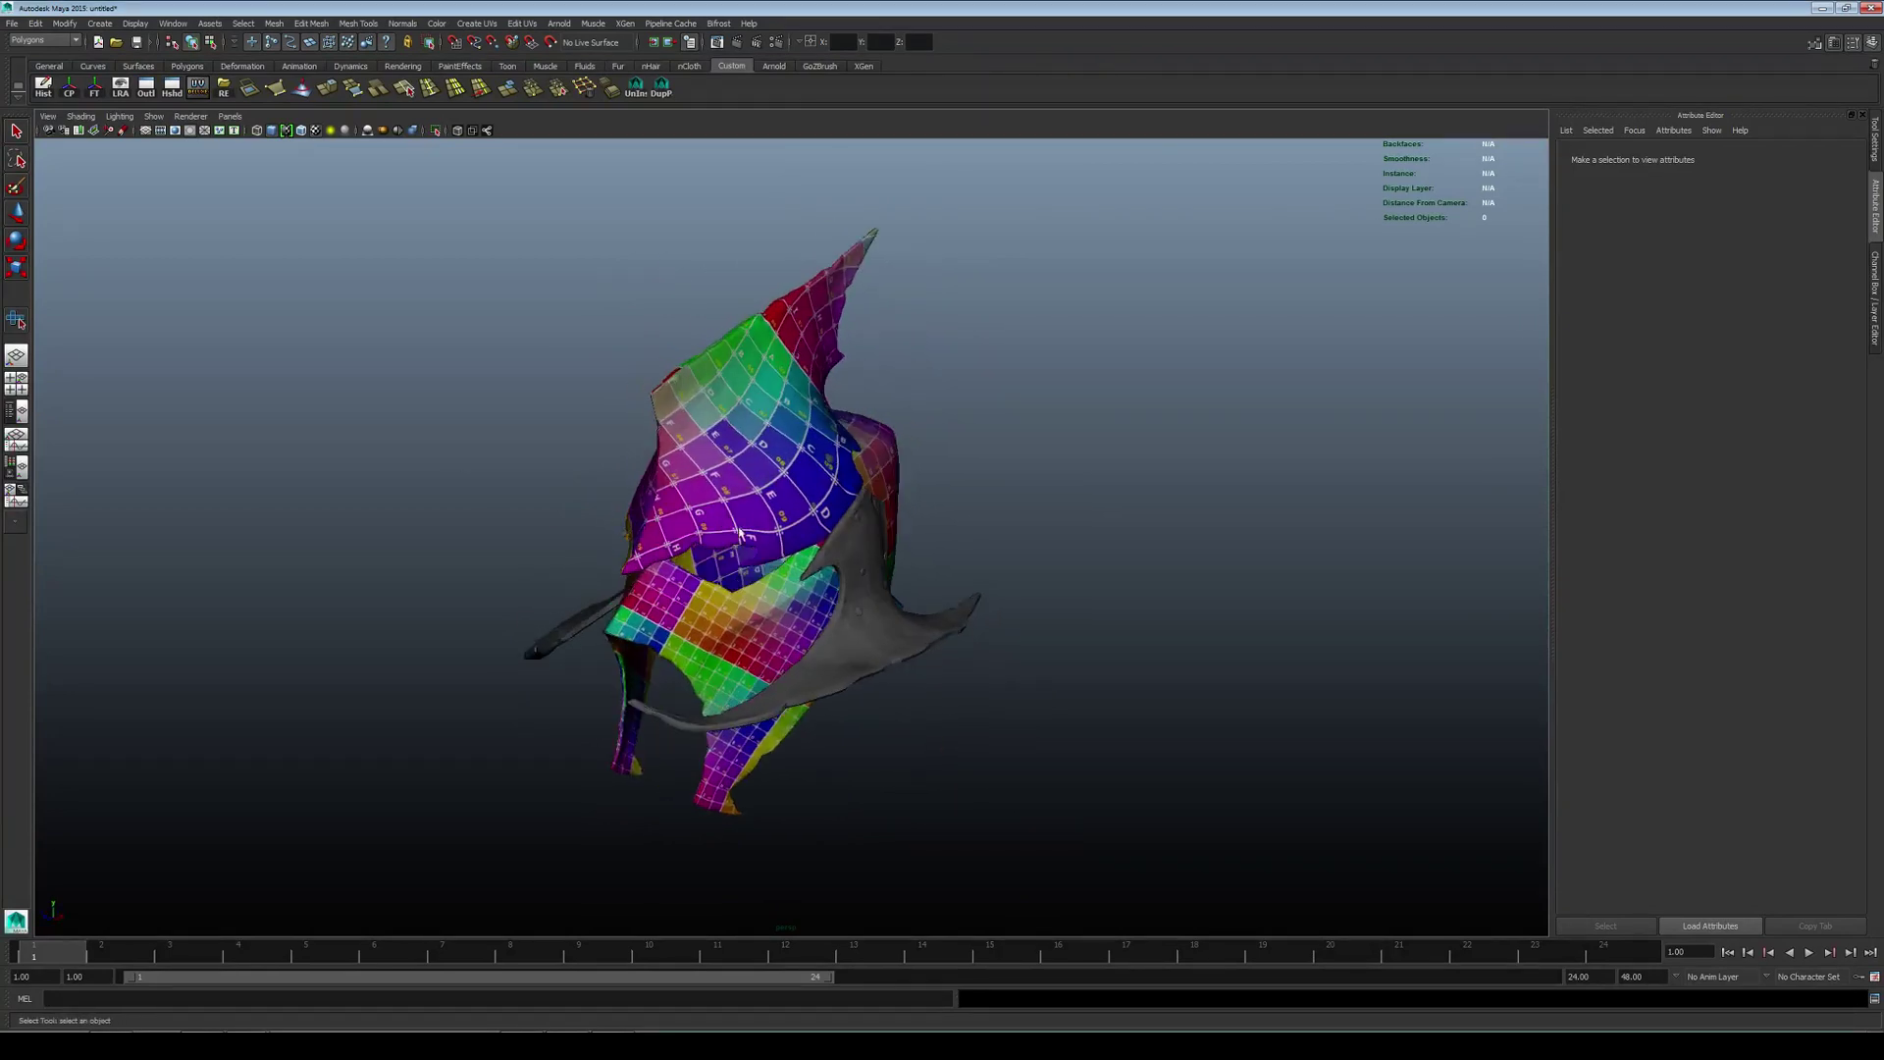
left_click_drag(791, 668, 677, 628, "alt")
right_click_drag(677, 628, 785, 653, "alt")
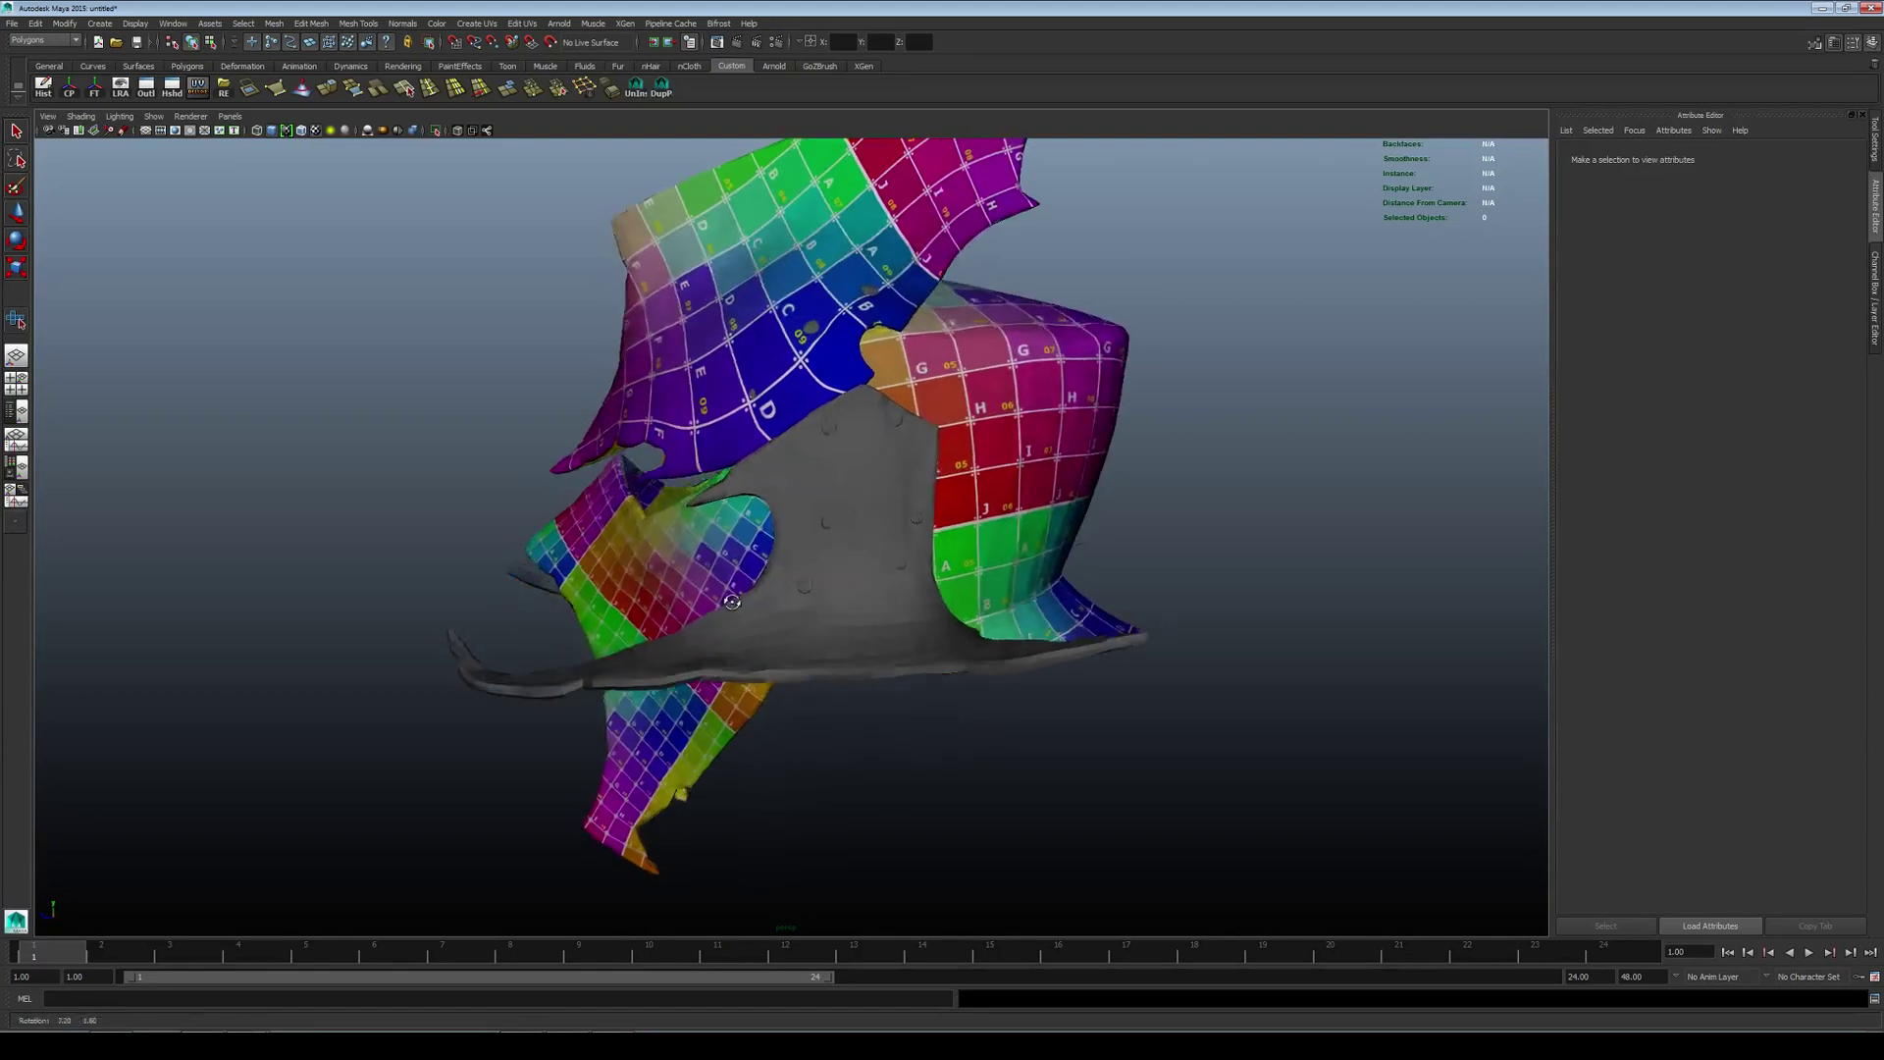
left_click_drag(785, 652, 703, 639, "alt")
right_click_drag(702, 639, 737, 643, "alt")
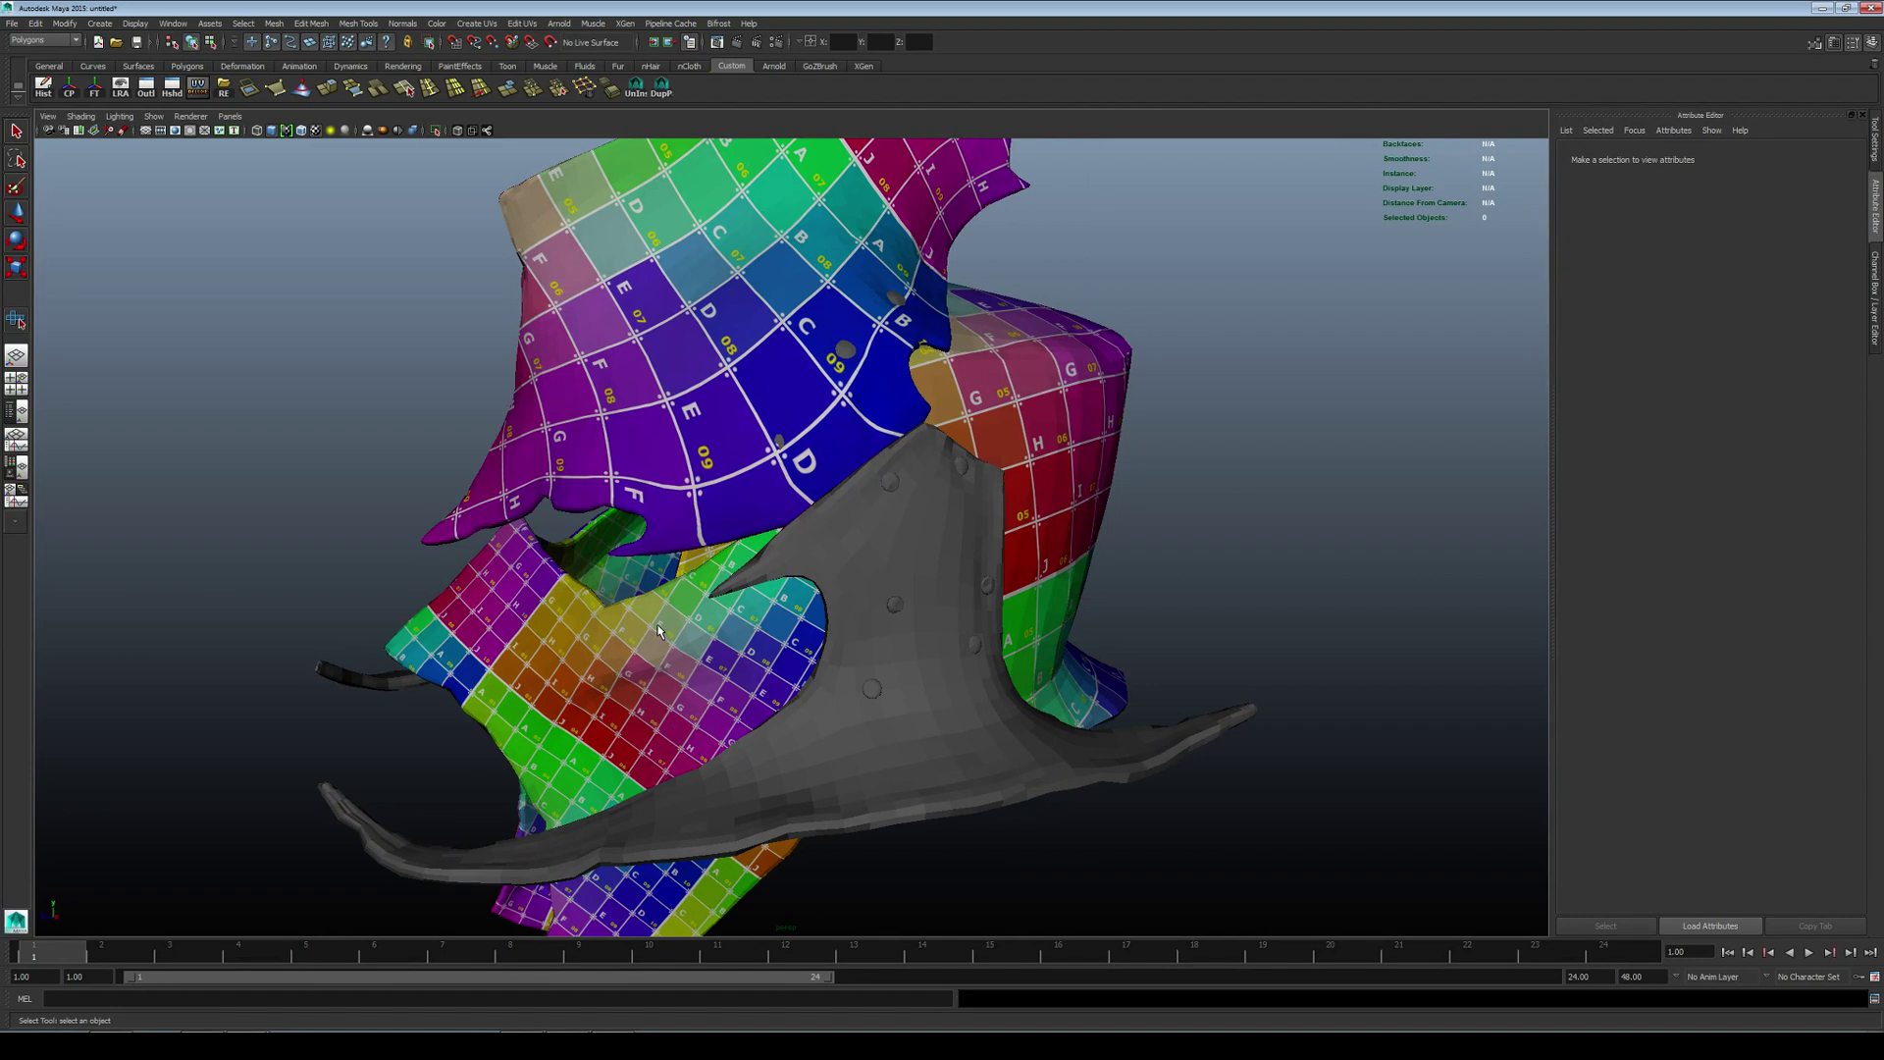
left_click_drag(742, 655, 1082, 475, "alt")
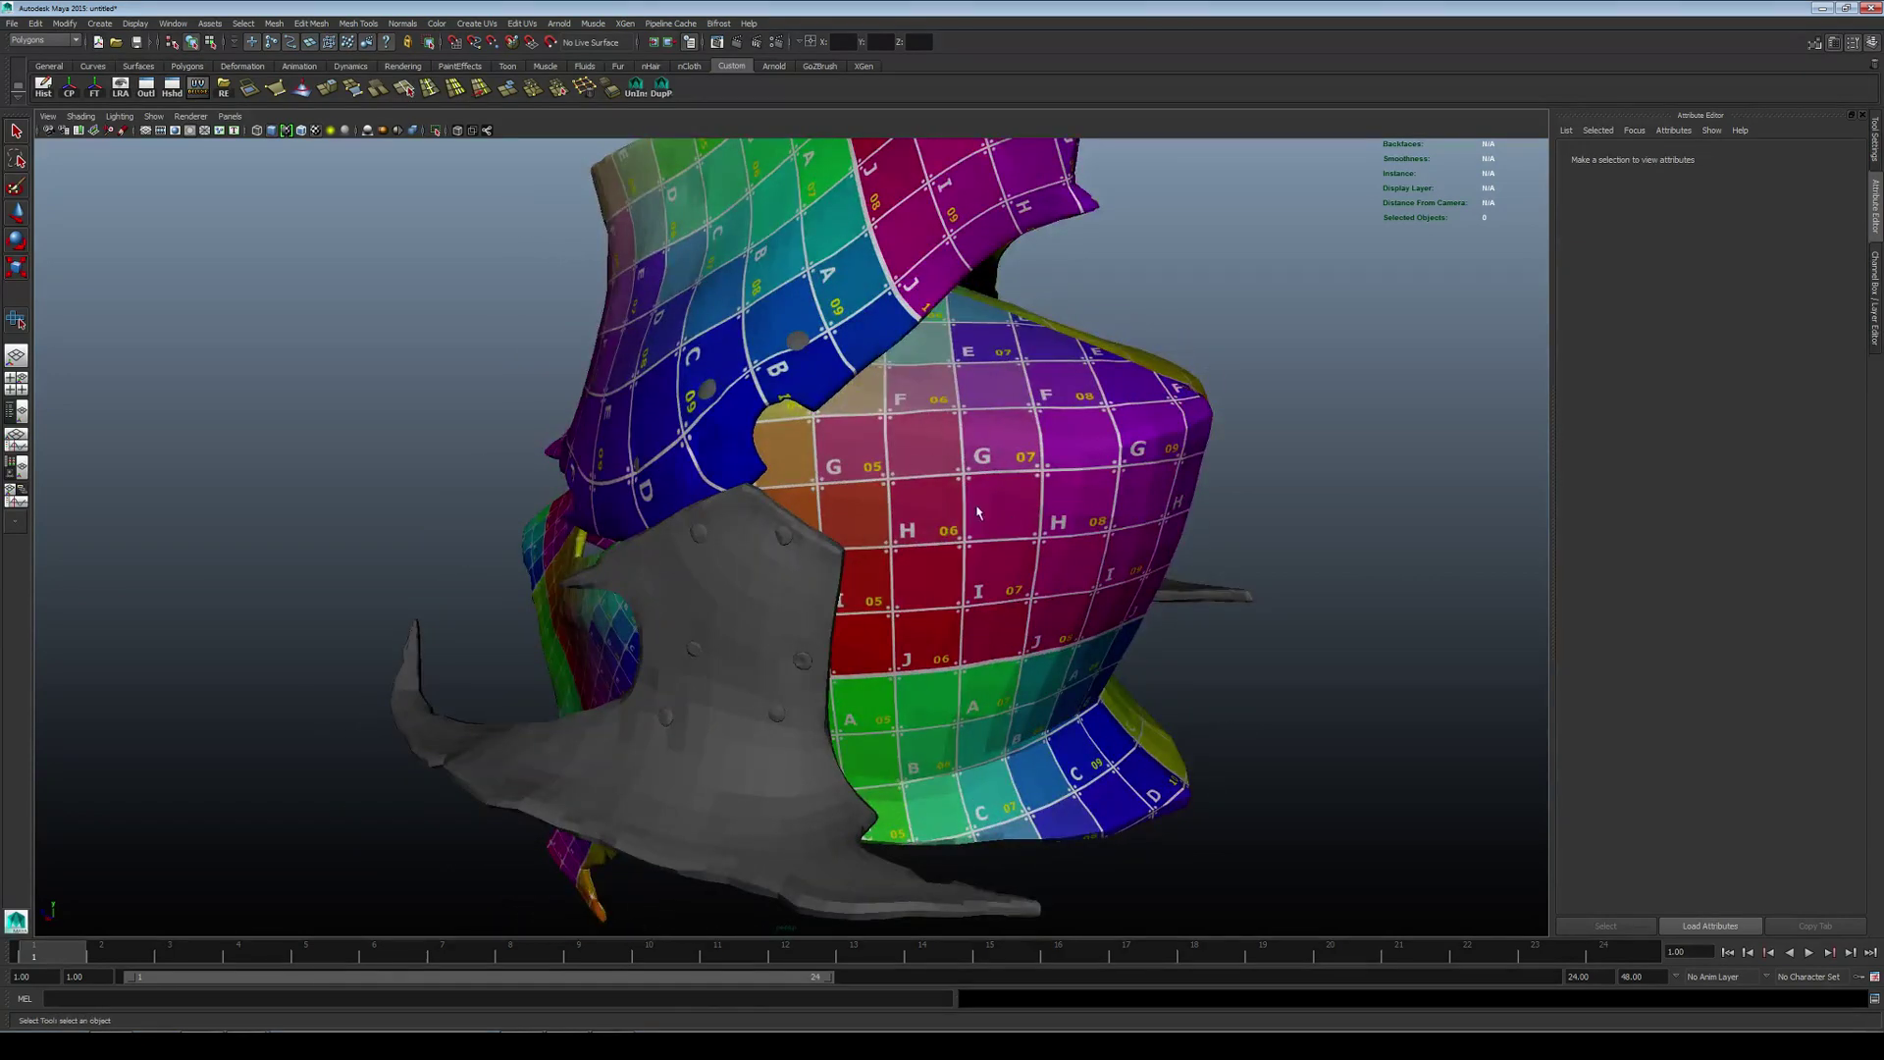
left_click_drag(977, 511, 1040, 486, "alt")
Step: Select the rear neck guard and face guard, open UV Deluxe beside the model, and pick the neck guard
left_click(962, 470)
scroll(809, 538, "down", 3)
left_click(808, 539, "shift")
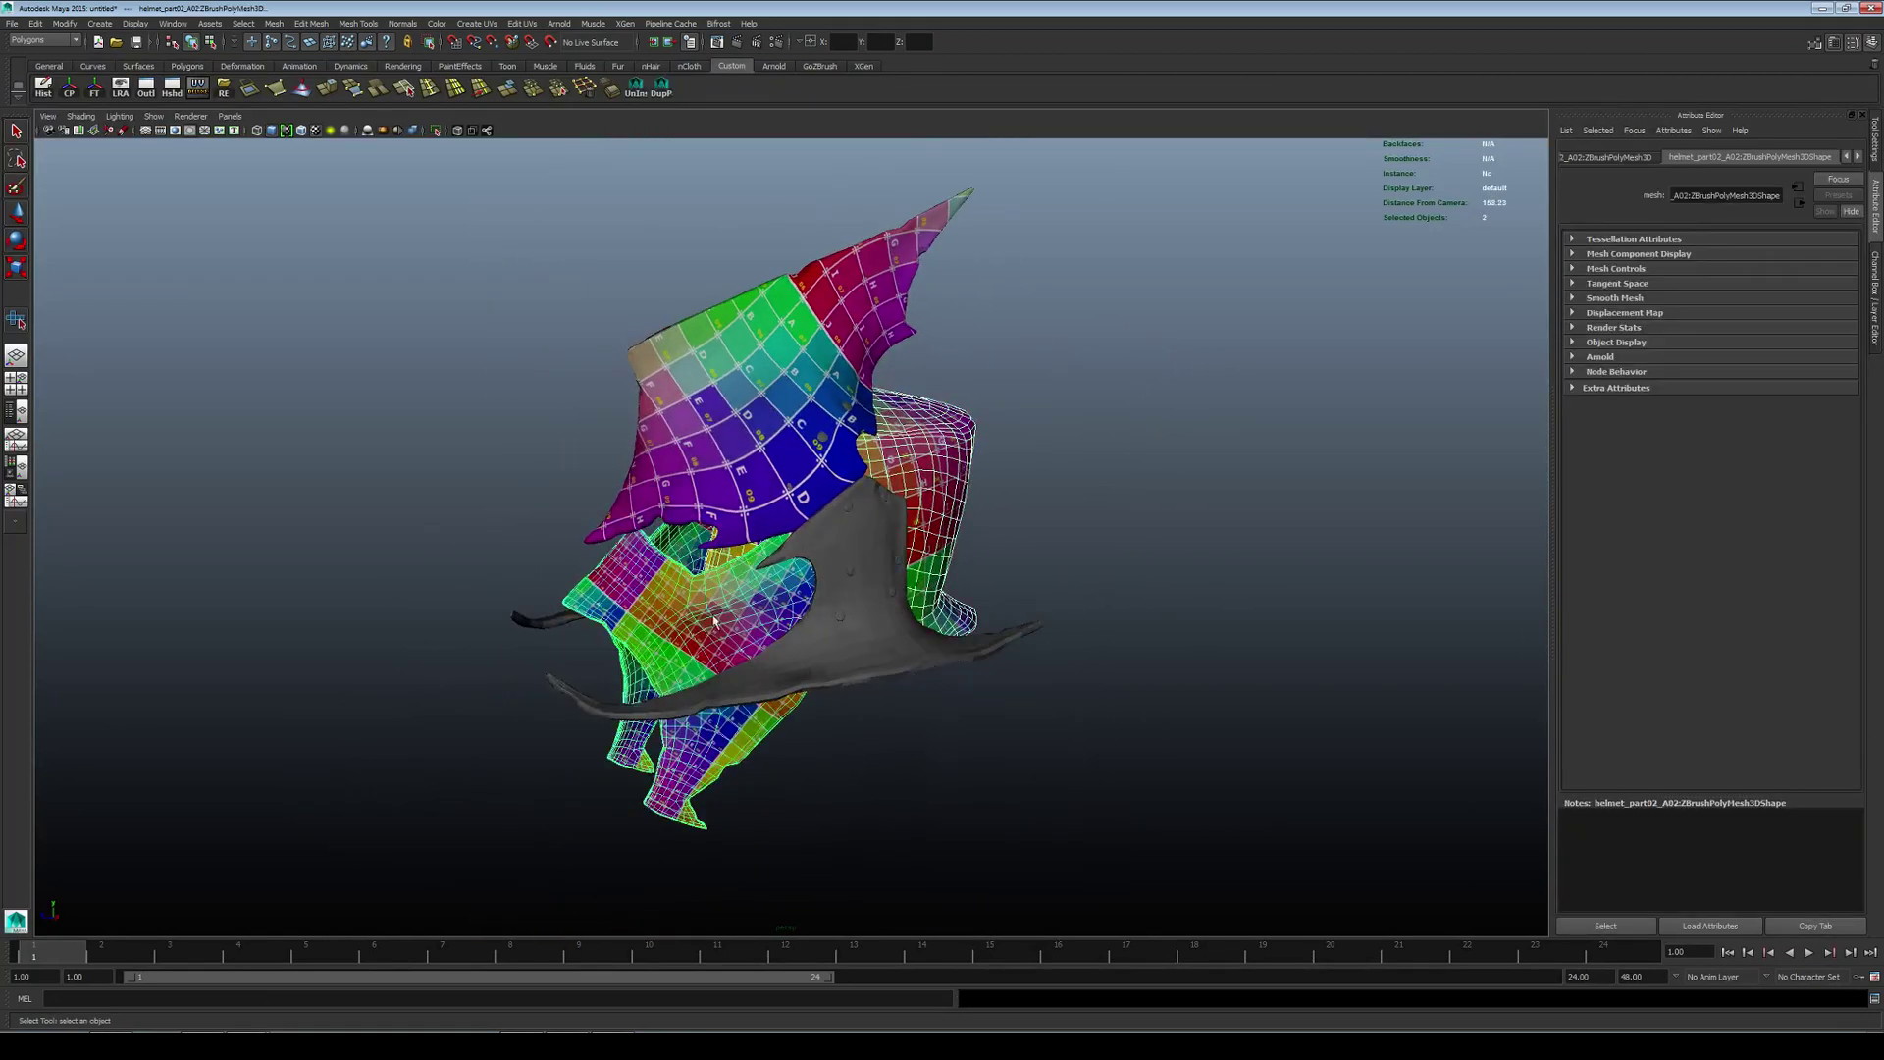
left_click_drag(808, 539, 760, 564, "alt")
scroll(761, 564, "up", 3)
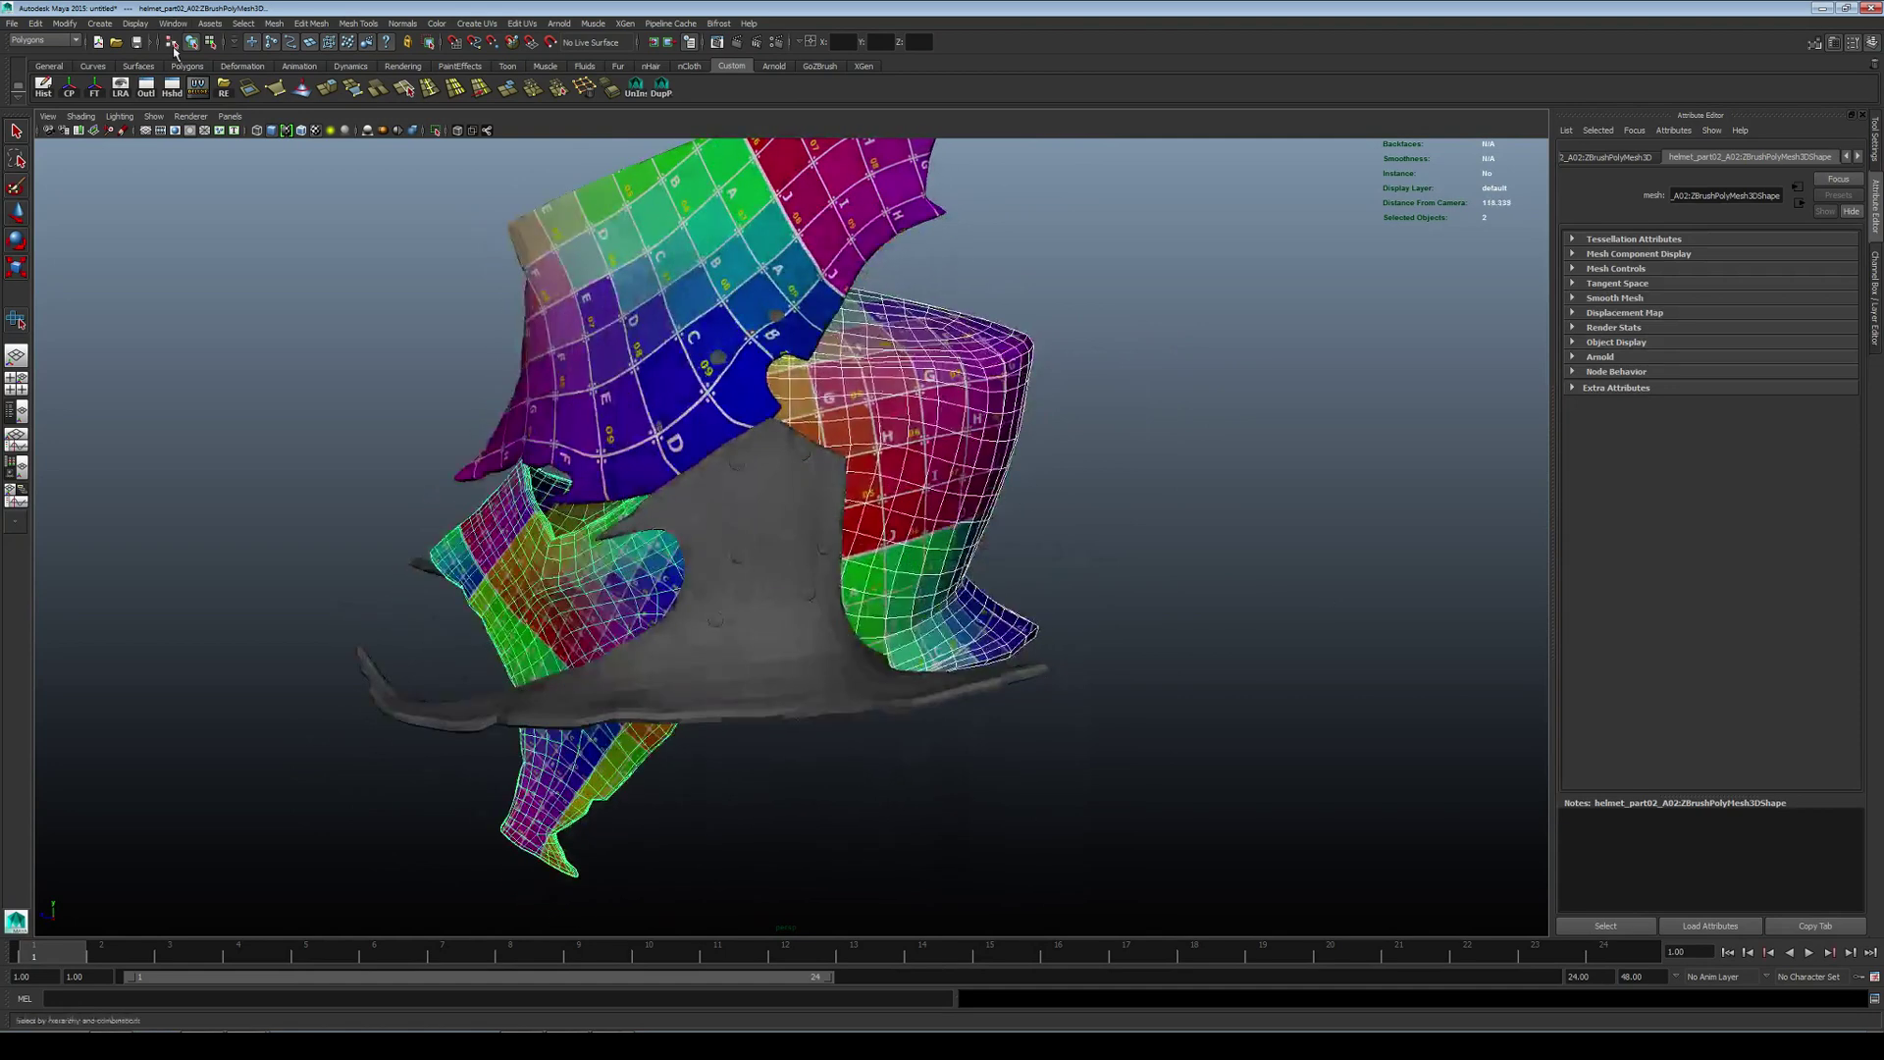
left_click(197, 86)
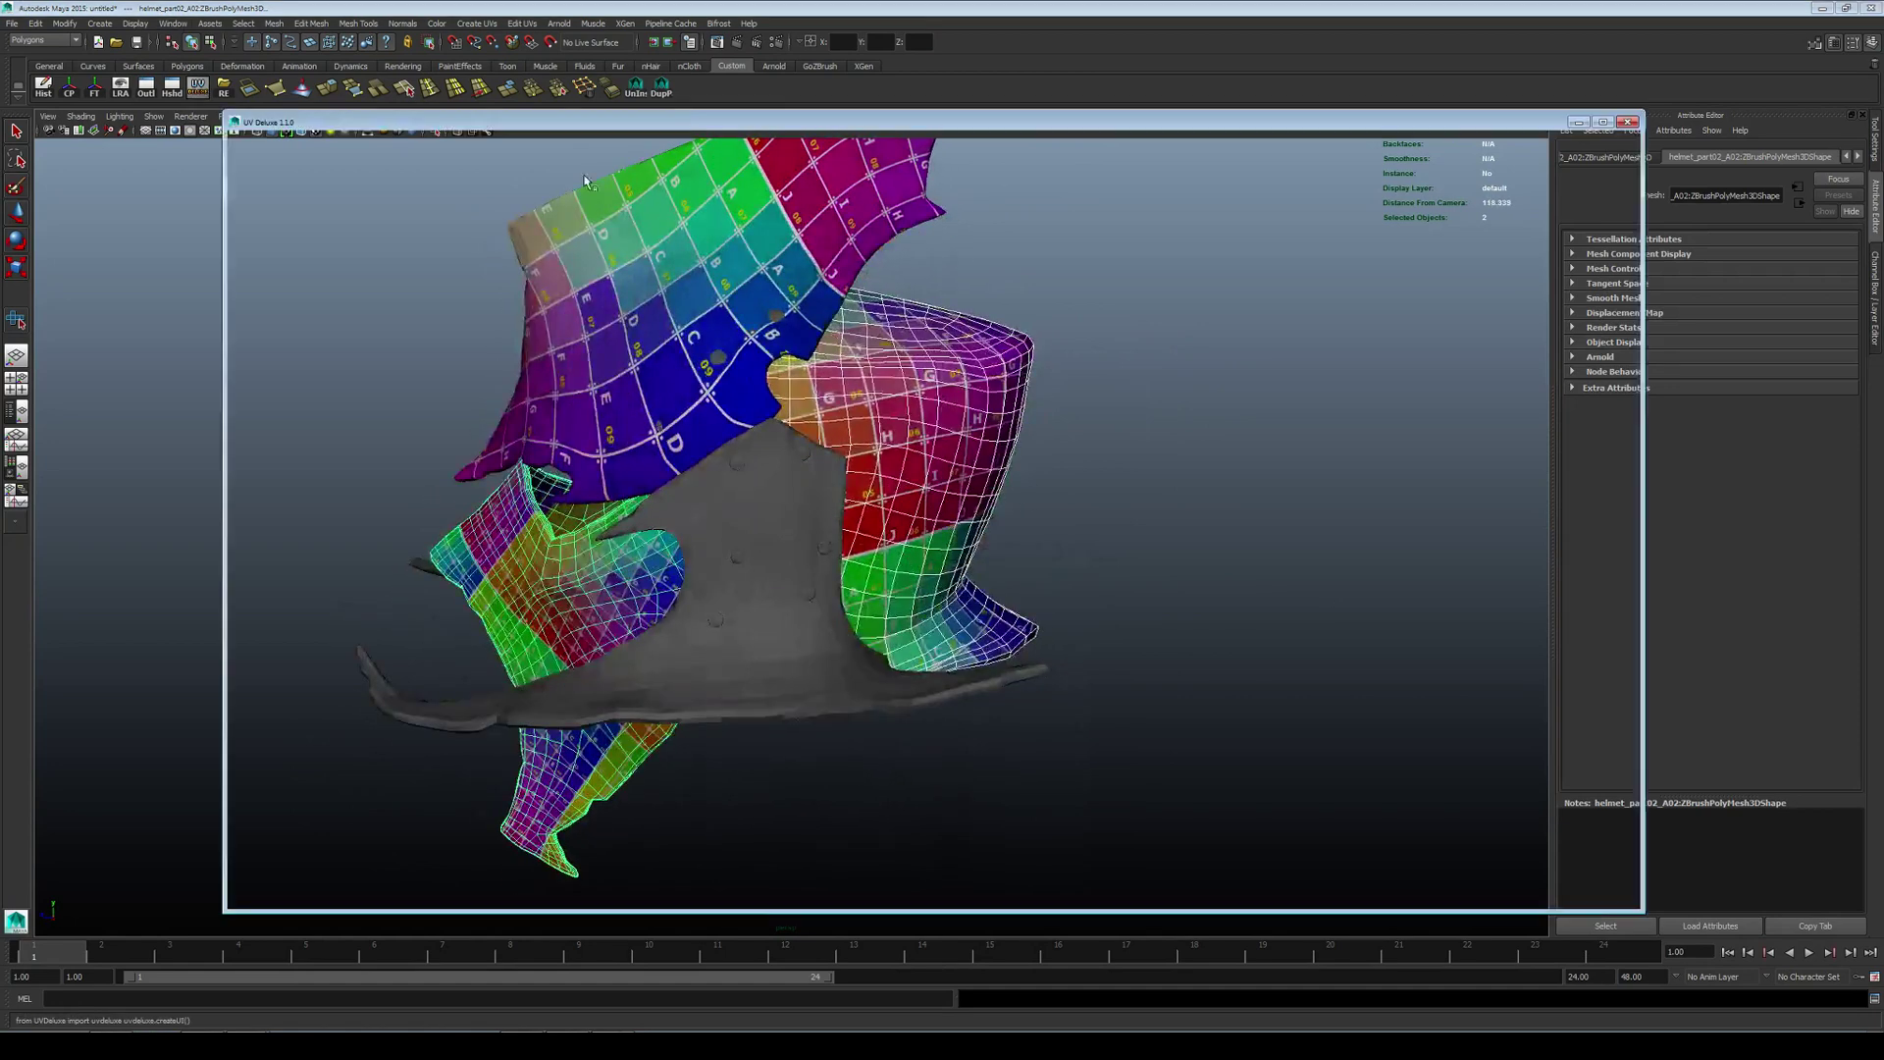
left_click_drag(1030, 124, 1173, 114)
left_click_drag(365, 478, 1045, 478)
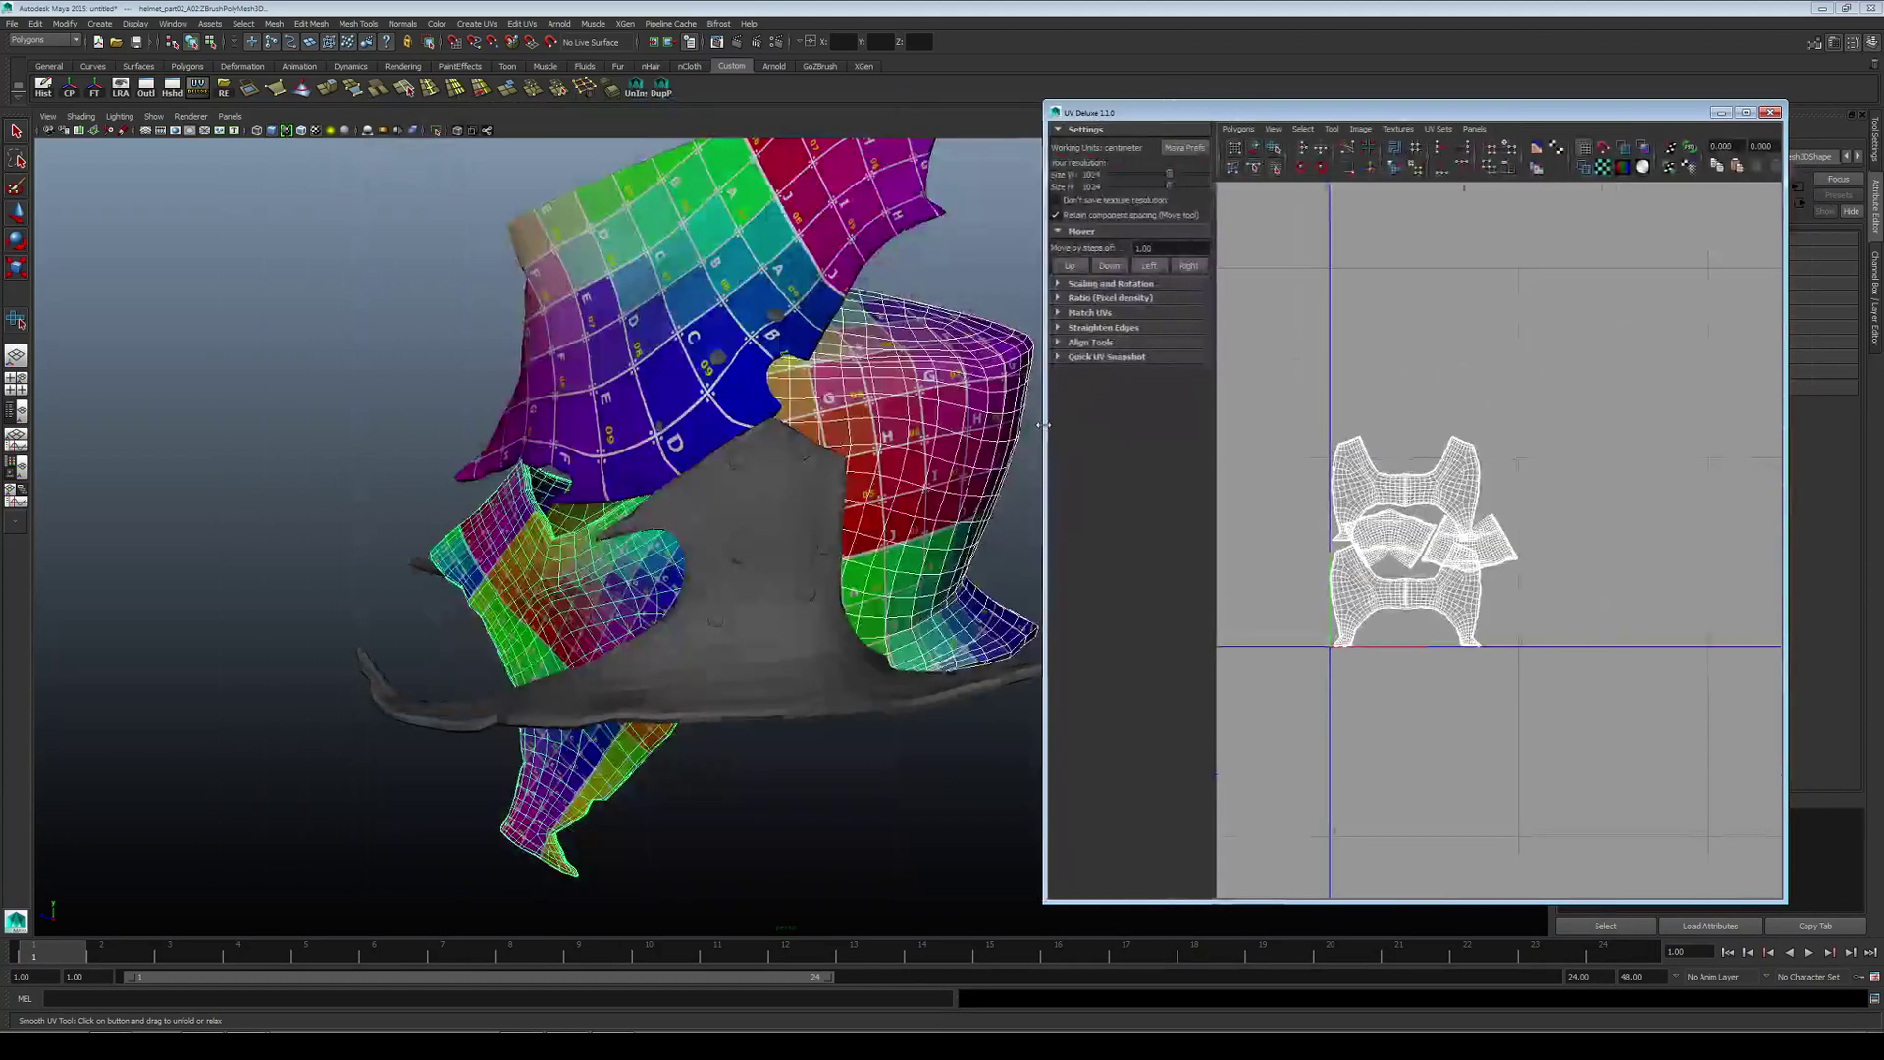
left_click(905, 418)
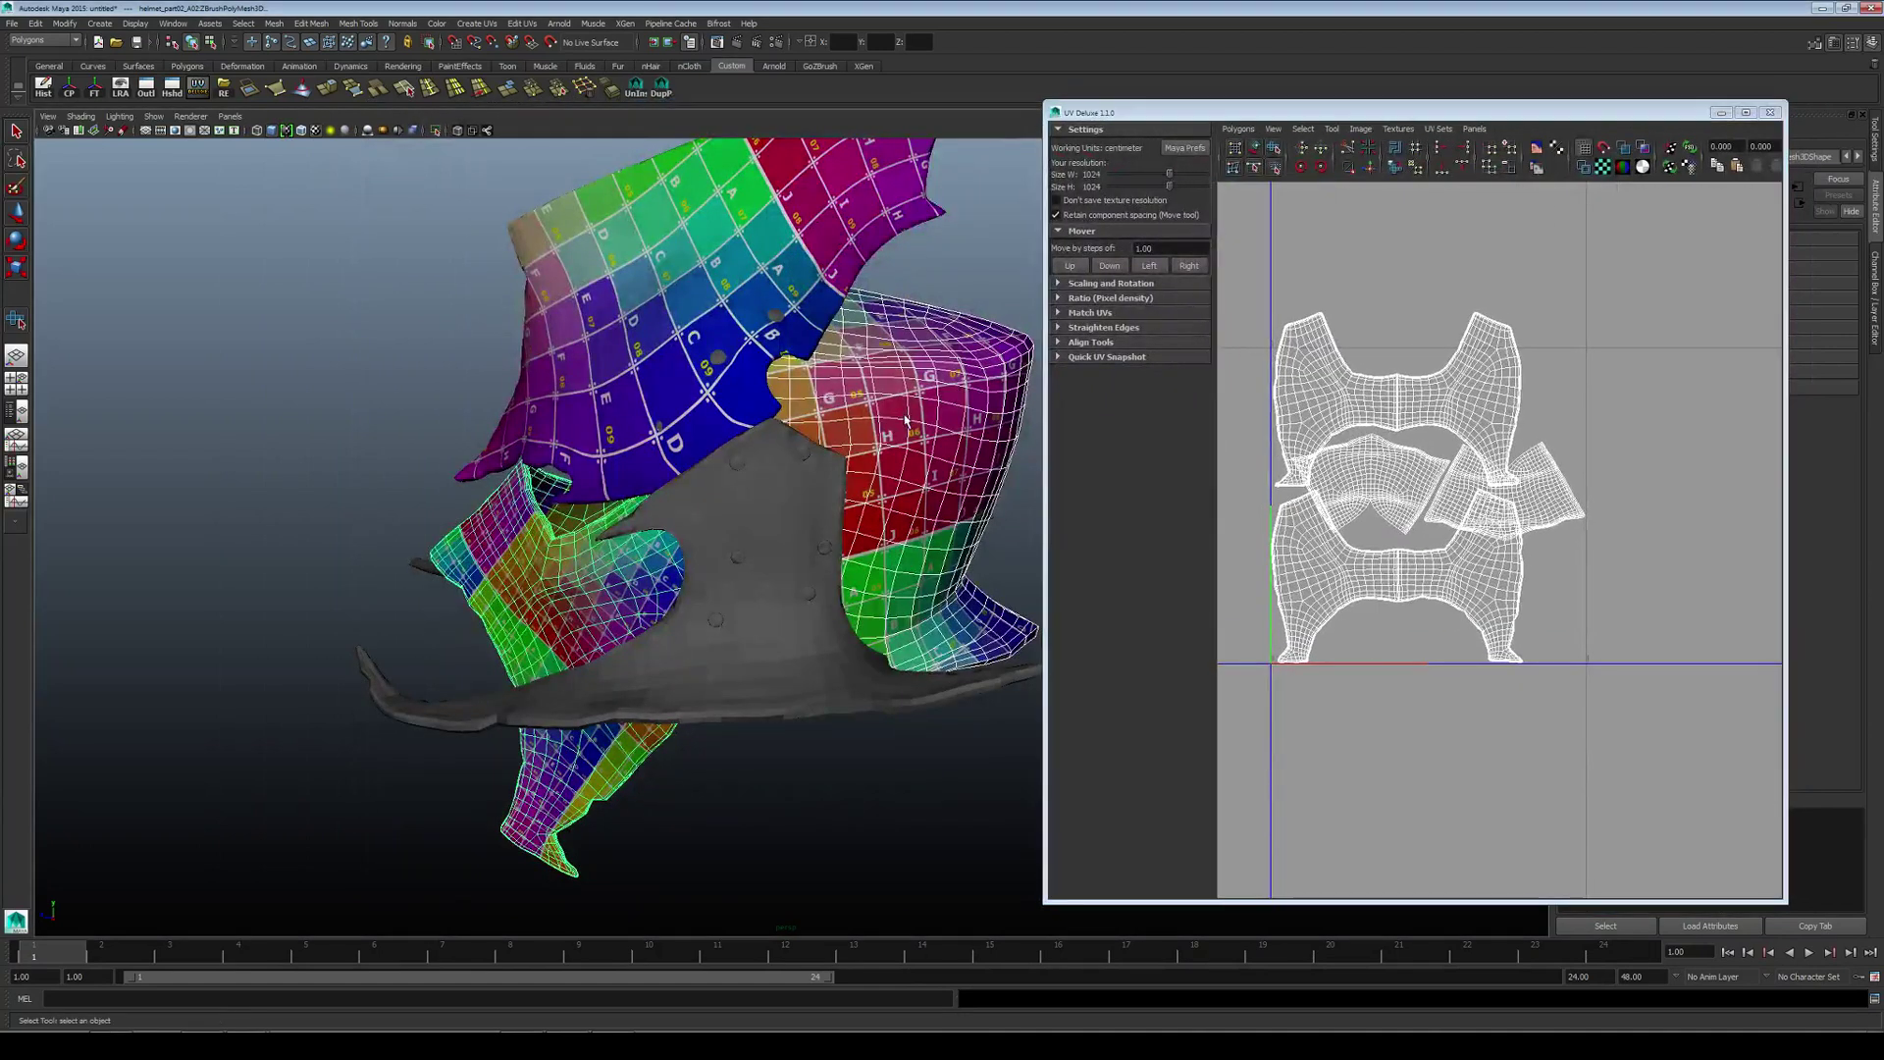
right_click_drag(1609, 388, 1661, 390)
left_click_drag(1423, 393, 1116, 660)
left_click_drag(1214, 620, 1217, 621)
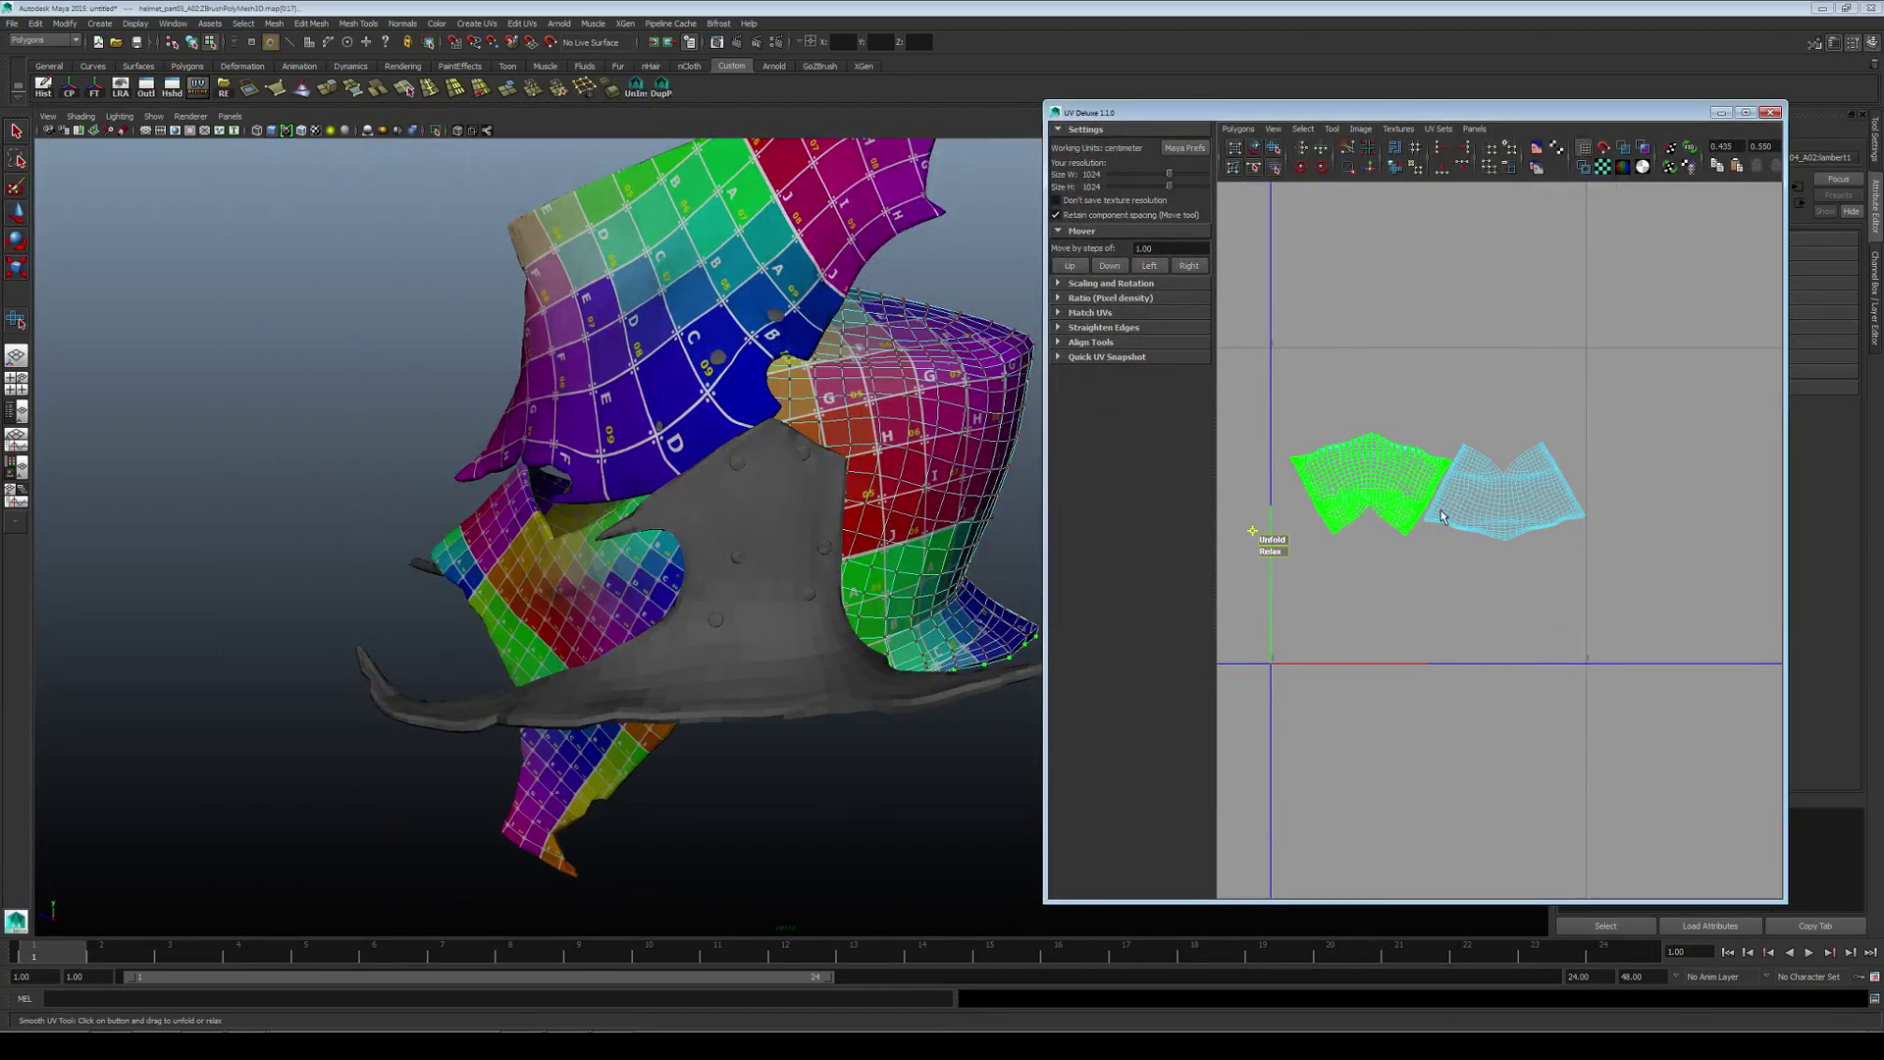
left_click_drag(1654, 380, 1321, 578)
left_click_drag(1595, 432, 1360, 607, "ctrl")
left_click(1423, 463)
right_click_drag(879, 469, 926, 448)
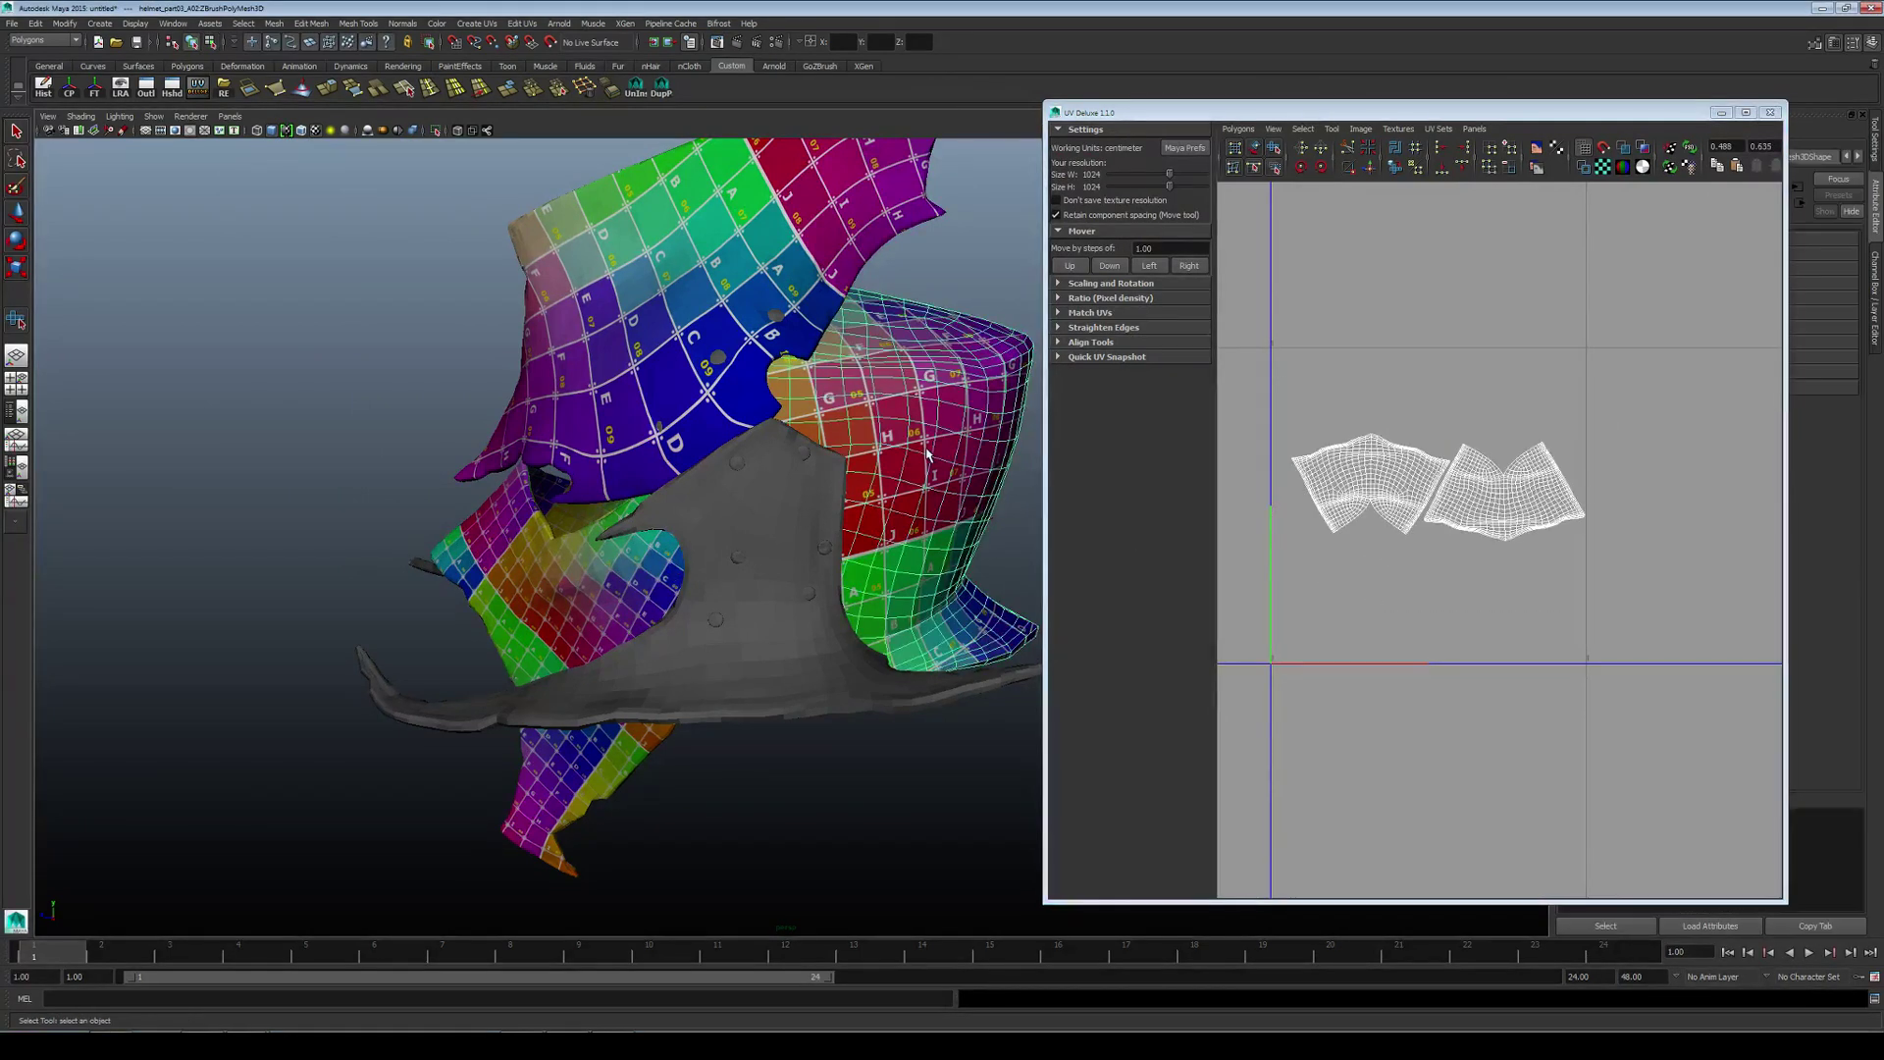
Step: Select the neck guard's entire UV shell with the upward-facing notch and move it up and clear of the other shell
right_click_drag(1408, 505, 1452, 498)
left_click_drag(1550, 428, 1221, 621)
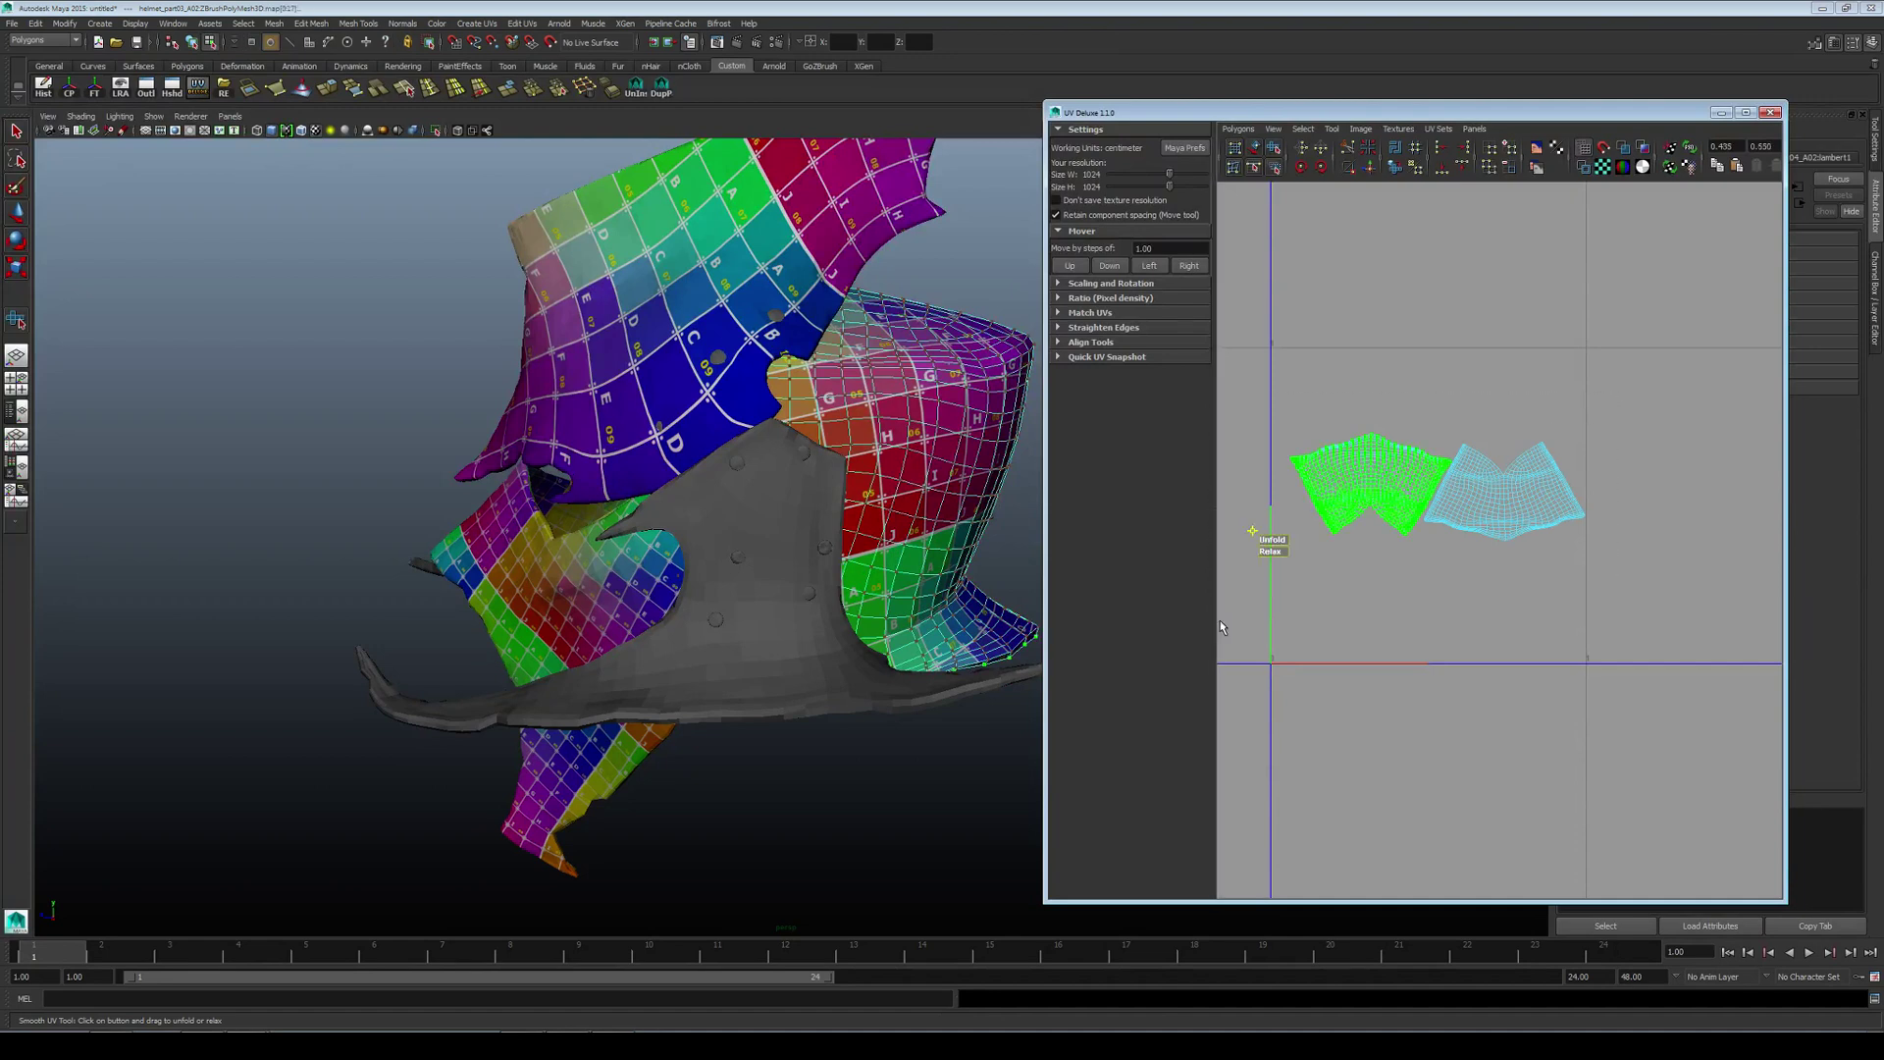
middle_click_drag(1309, 579, 1360, 599, "alt")
right_click_drag(1359, 599, 1530, 520, "alt")
left_click_drag(1589, 457, 1498, 580, "shift")
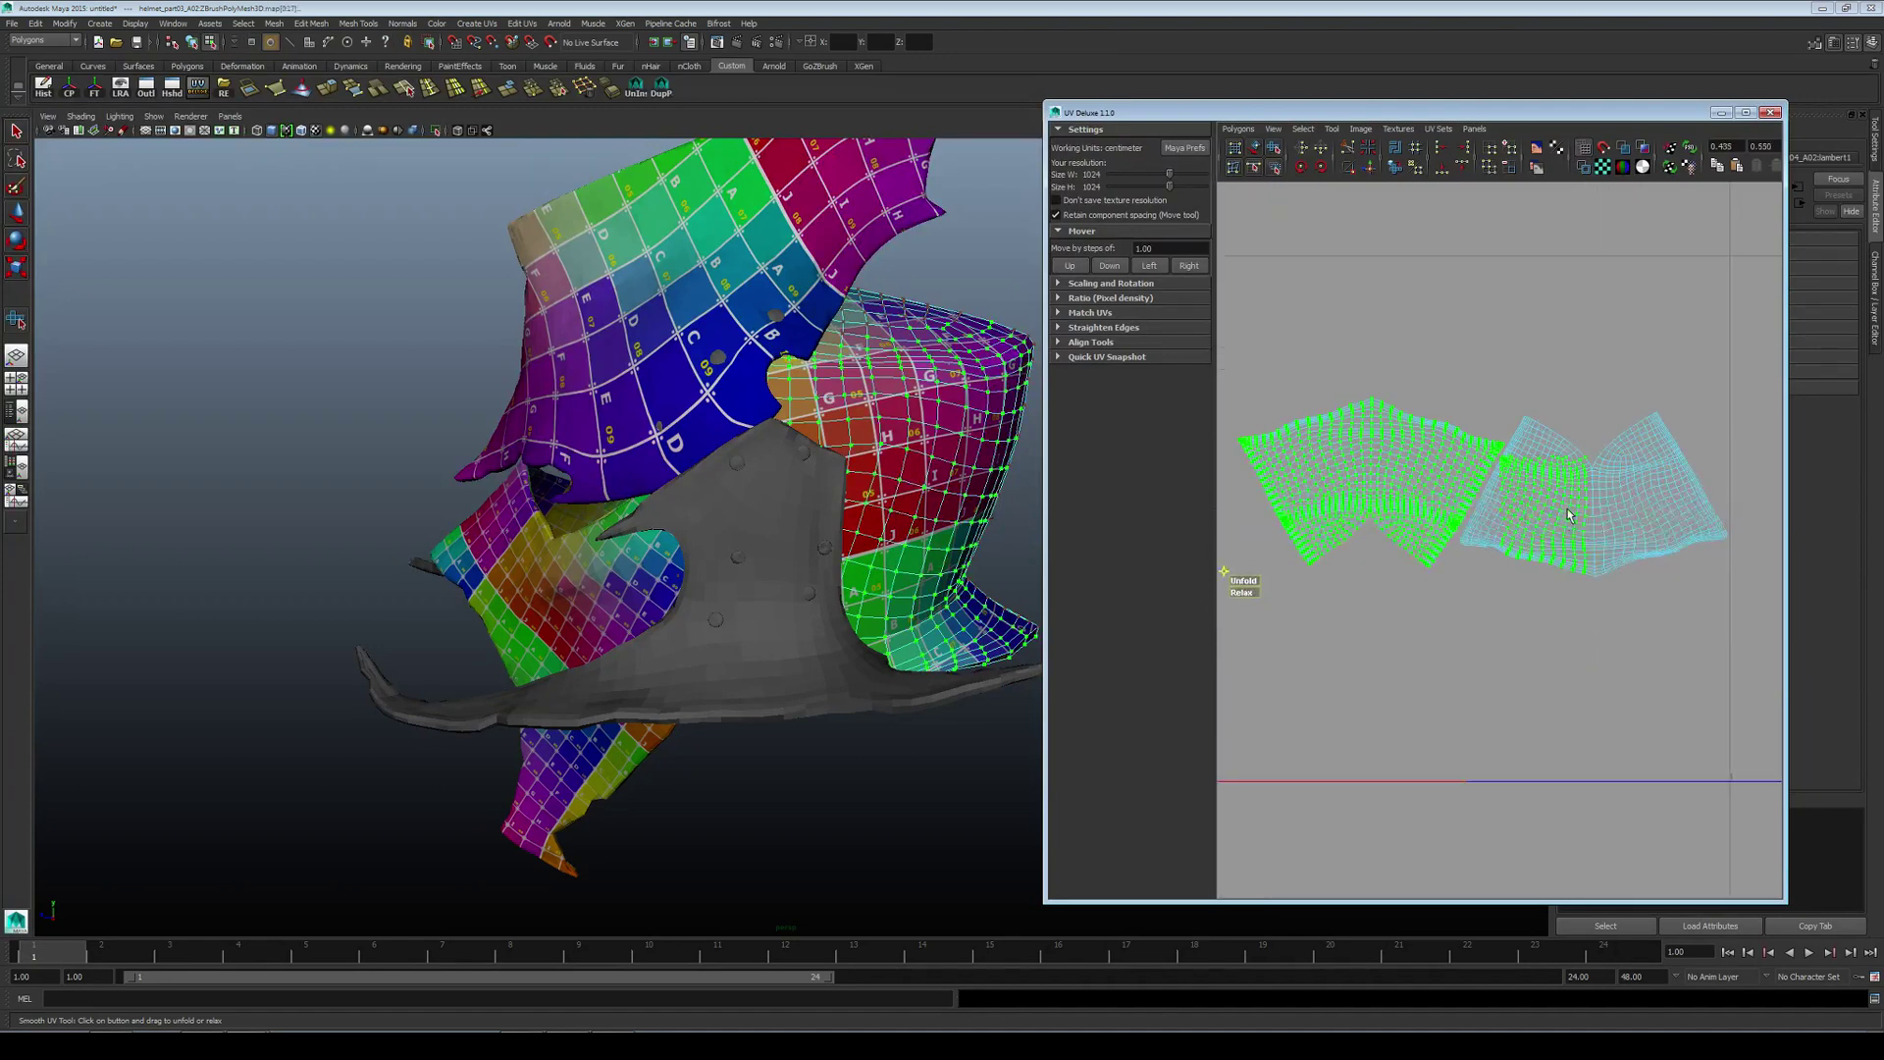
middle_click_drag(1564, 507, 1502, 540, "alt")
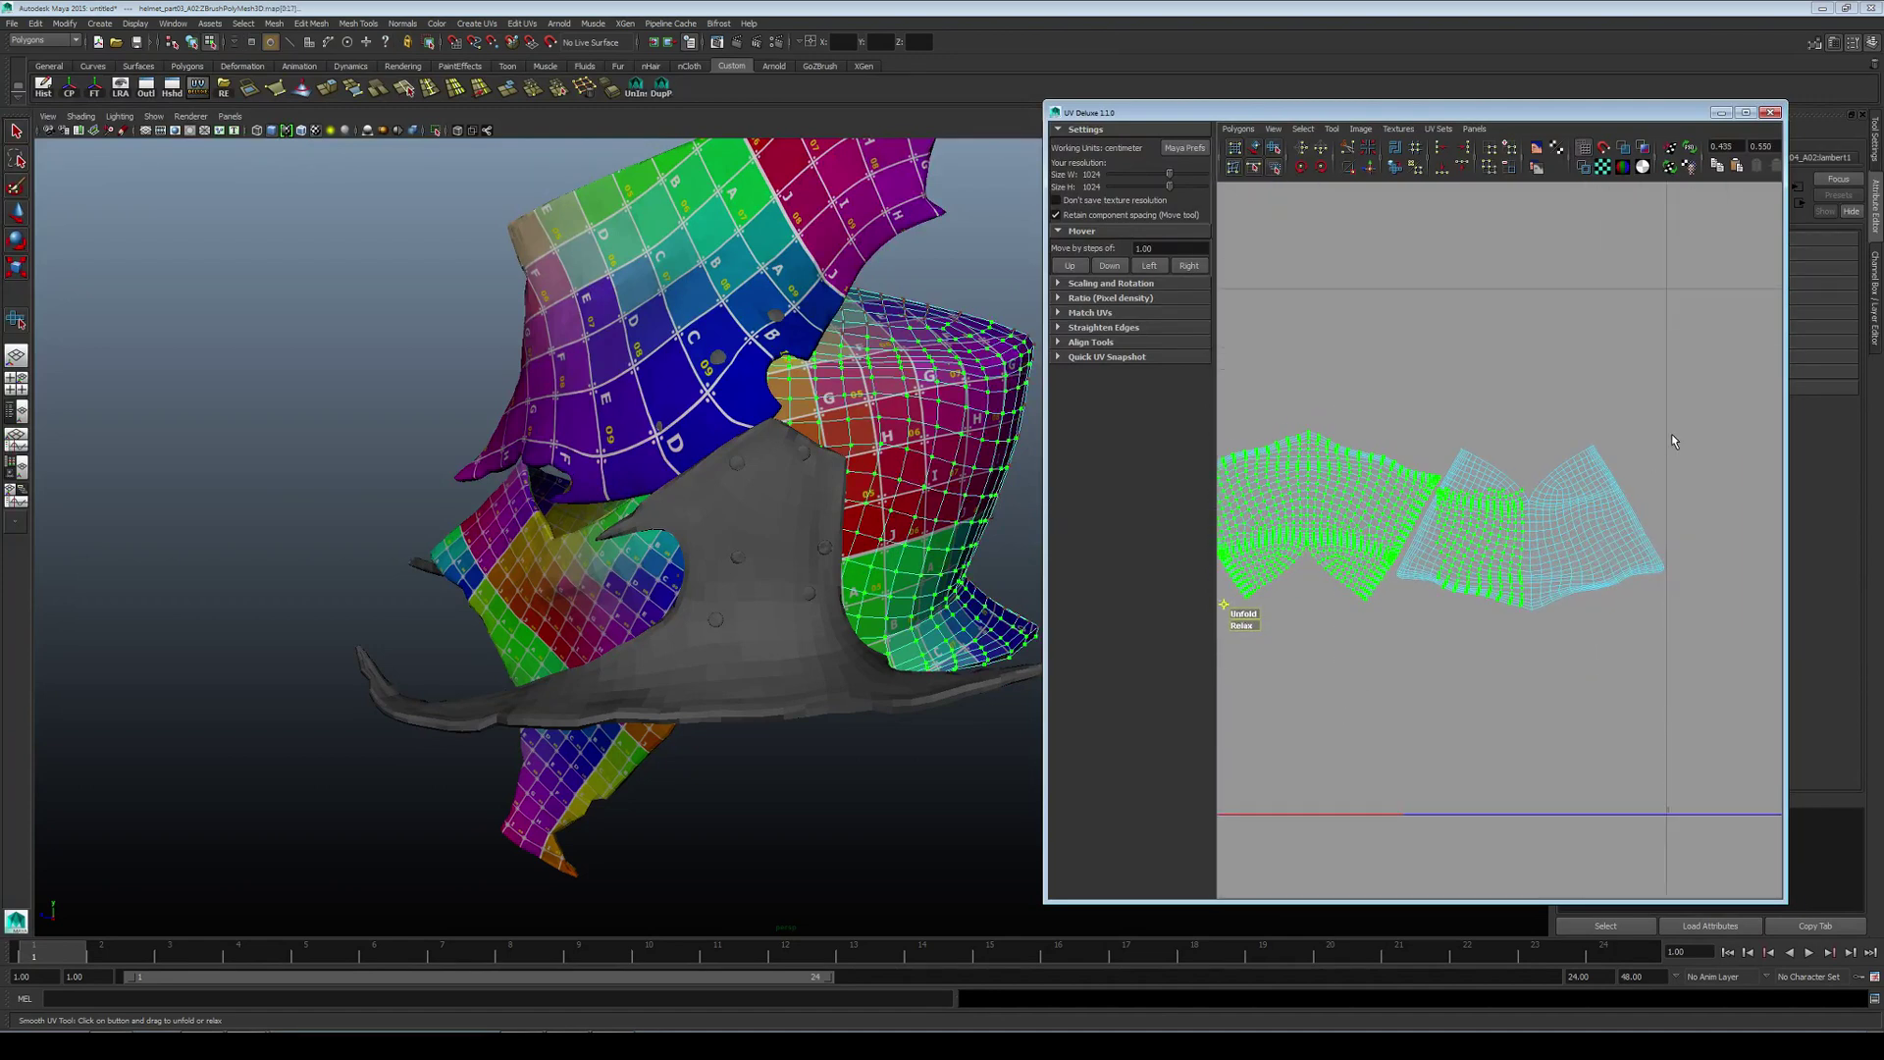
left_click_drag(1493, 644, 1496, 638, "shift")
left_click_drag(1637, 510, 1562, 442)
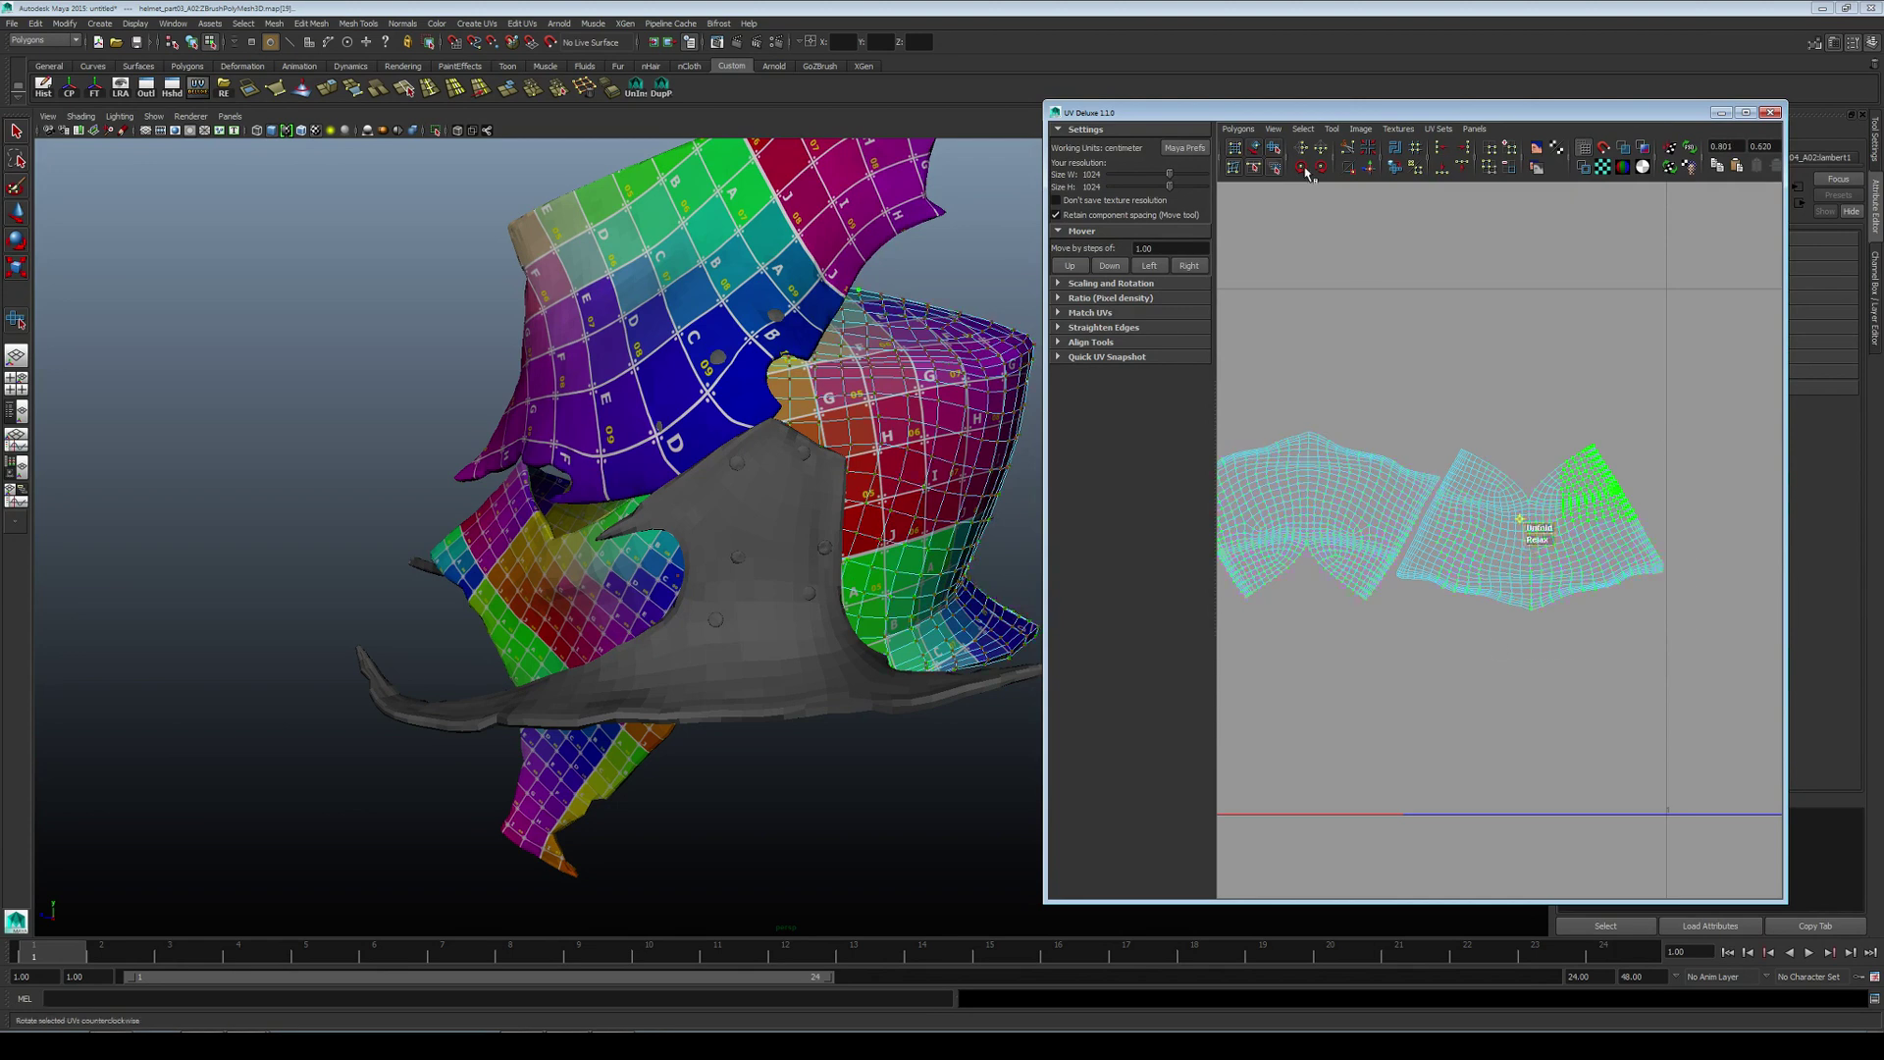
left_click(1300, 130)
left_click(1325, 182)
key("w")
middle_click_drag(1527, 397, 1462, 449, "alt")
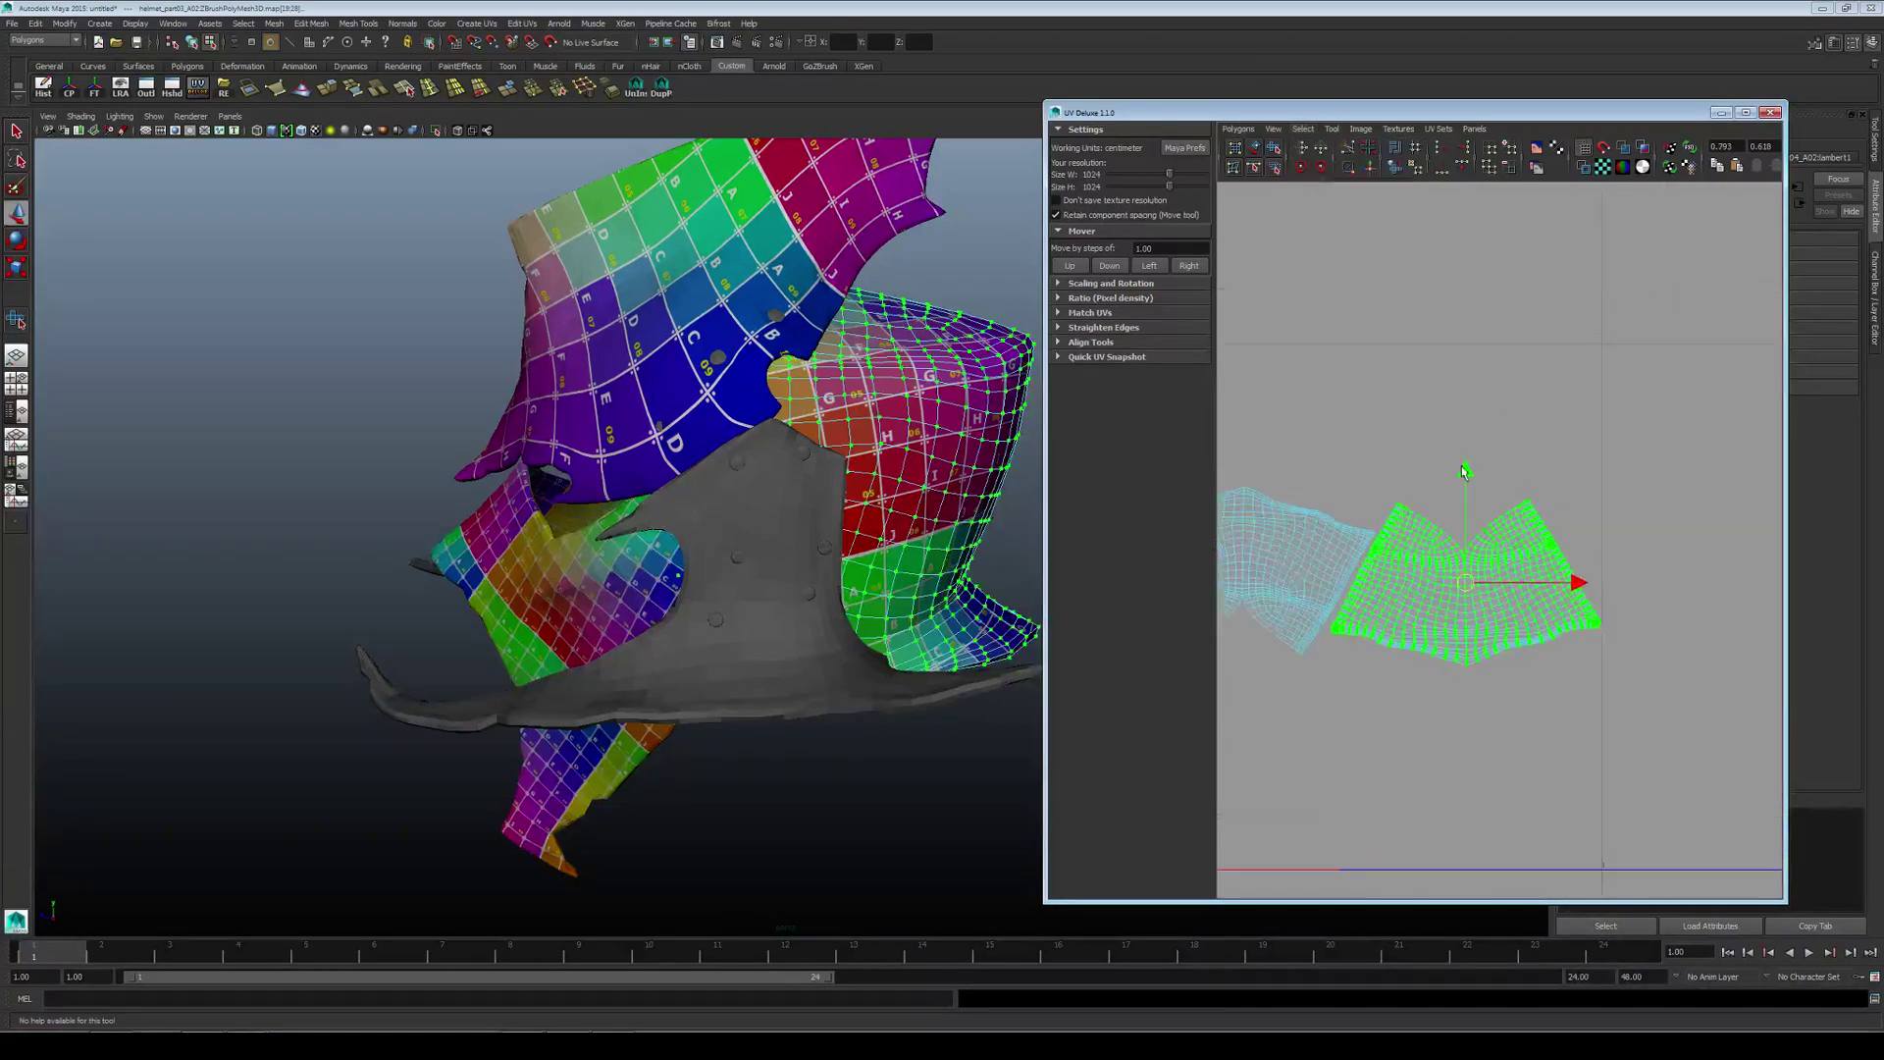
right_click_drag(1462, 449, 1393, 491, "alt")
left_click_drag(1501, 567, 1561, 491)
Step: Select all UVs of both neck guard shells and shift them slightly down and to the right
left_click(1435, 443)
left_click_drag(1684, 383, 1521, 534)
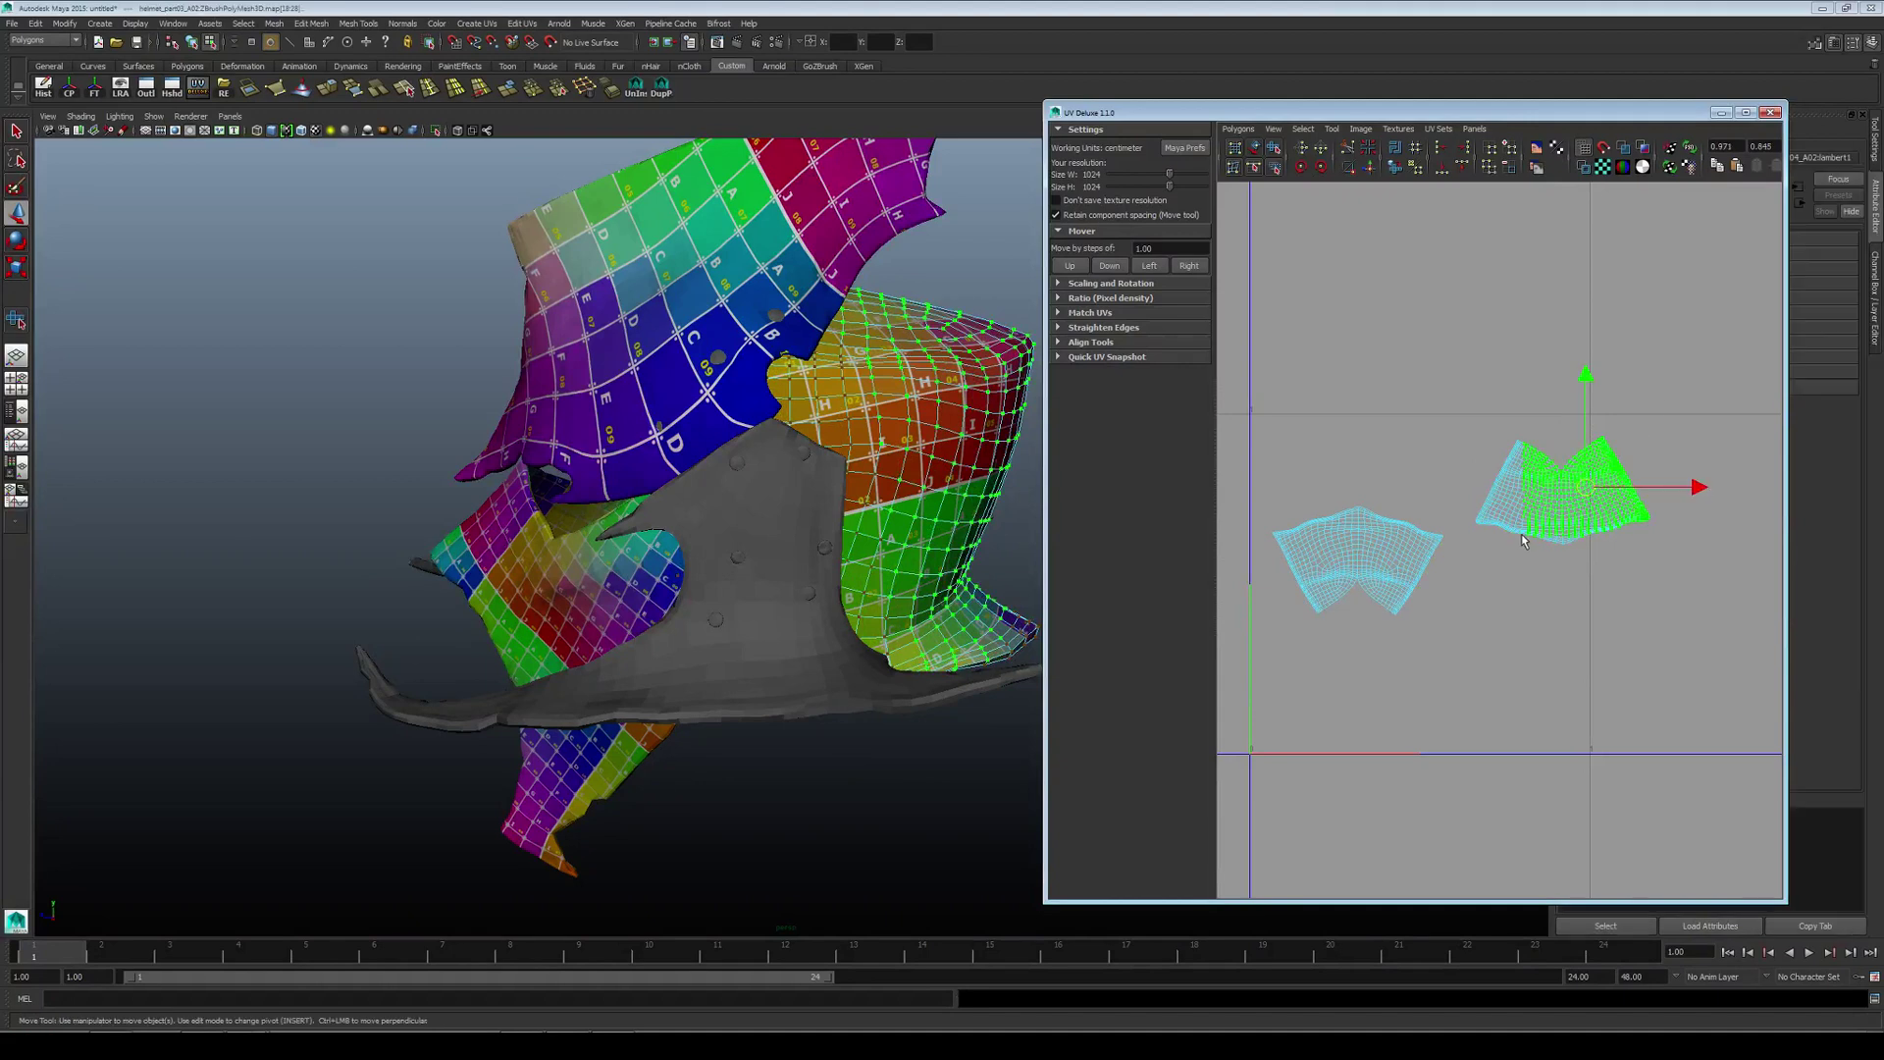
left_click_drag(1674, 386, 1255, 644)
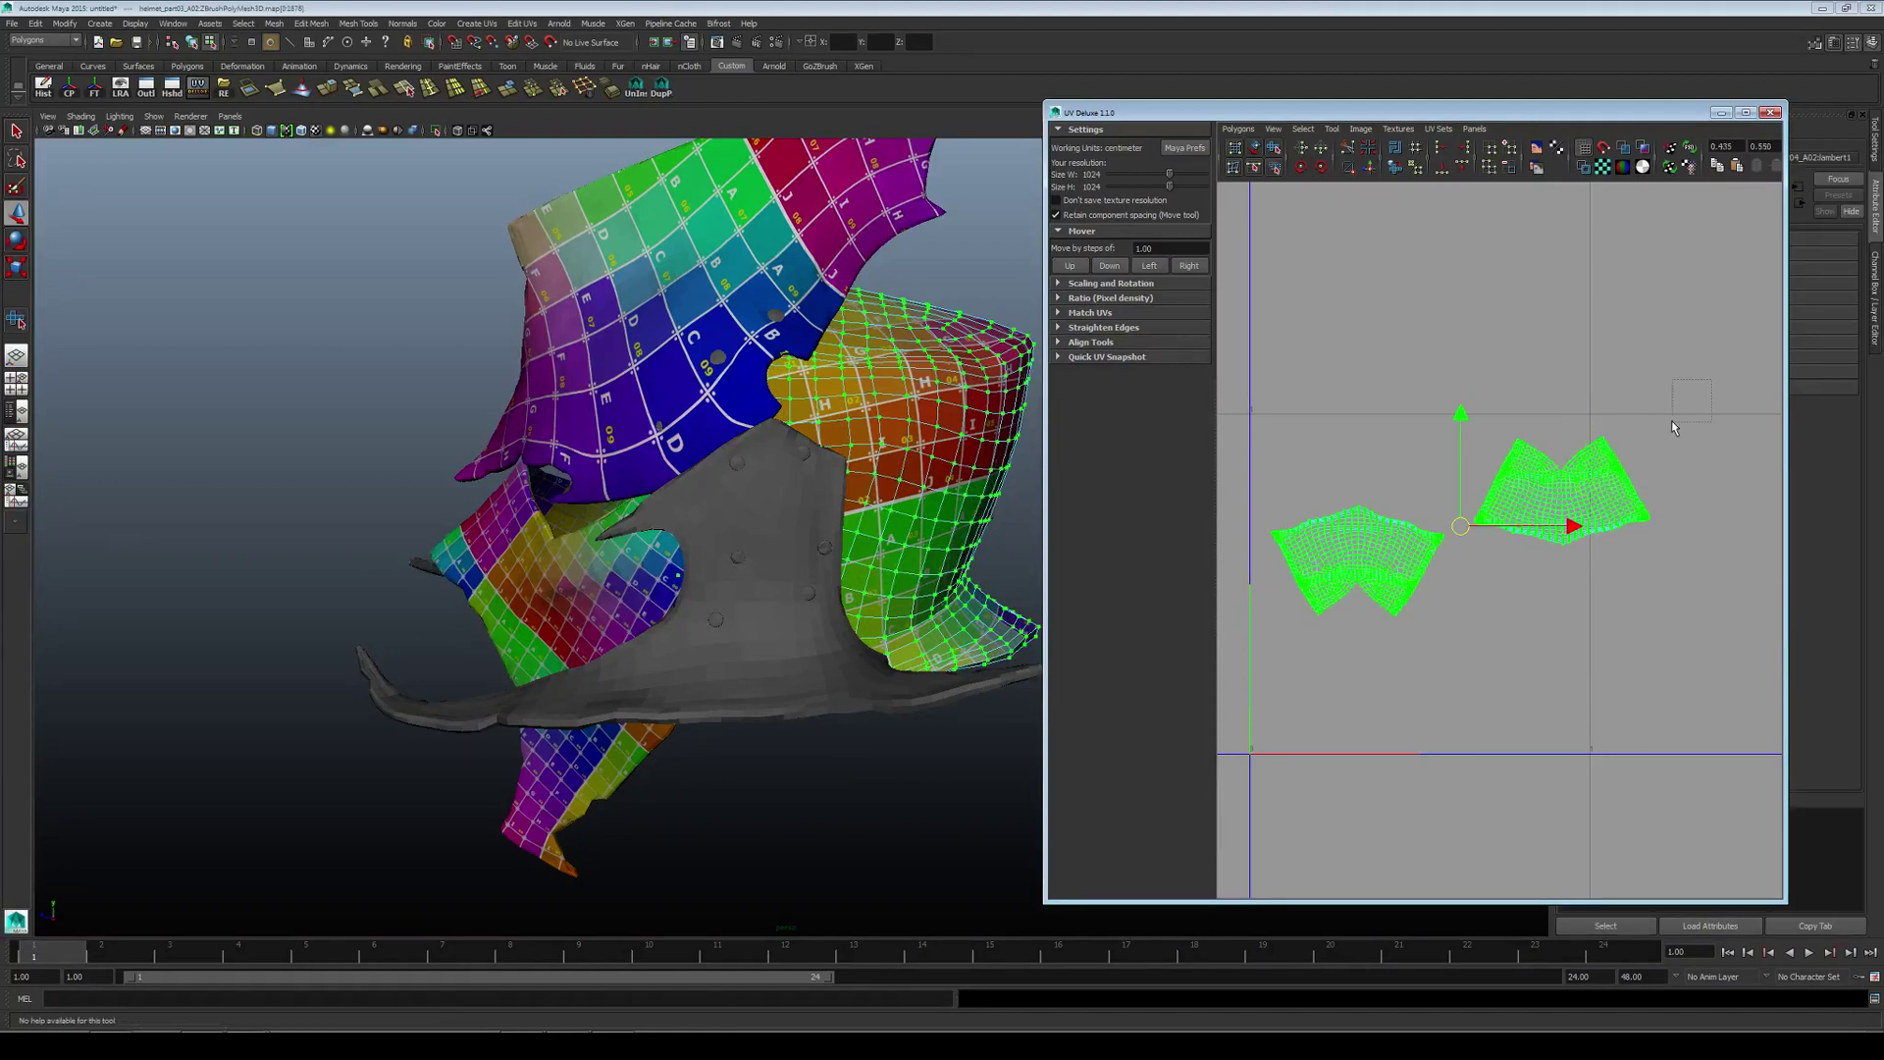
left_click_drag(1672, 422, 1279, 688)
middle_click_drag(1490, 602, 1470, 612, "alt")
mouse_move(1442, 536)
left_mouse_down()
mouse_move(1488, 549)
mouse_move(1450, 551)
left_mouse_up()
Step: Try scaling both neck guard UV shells up about 2.14 times and undo the scaling
key("t")
key("r")
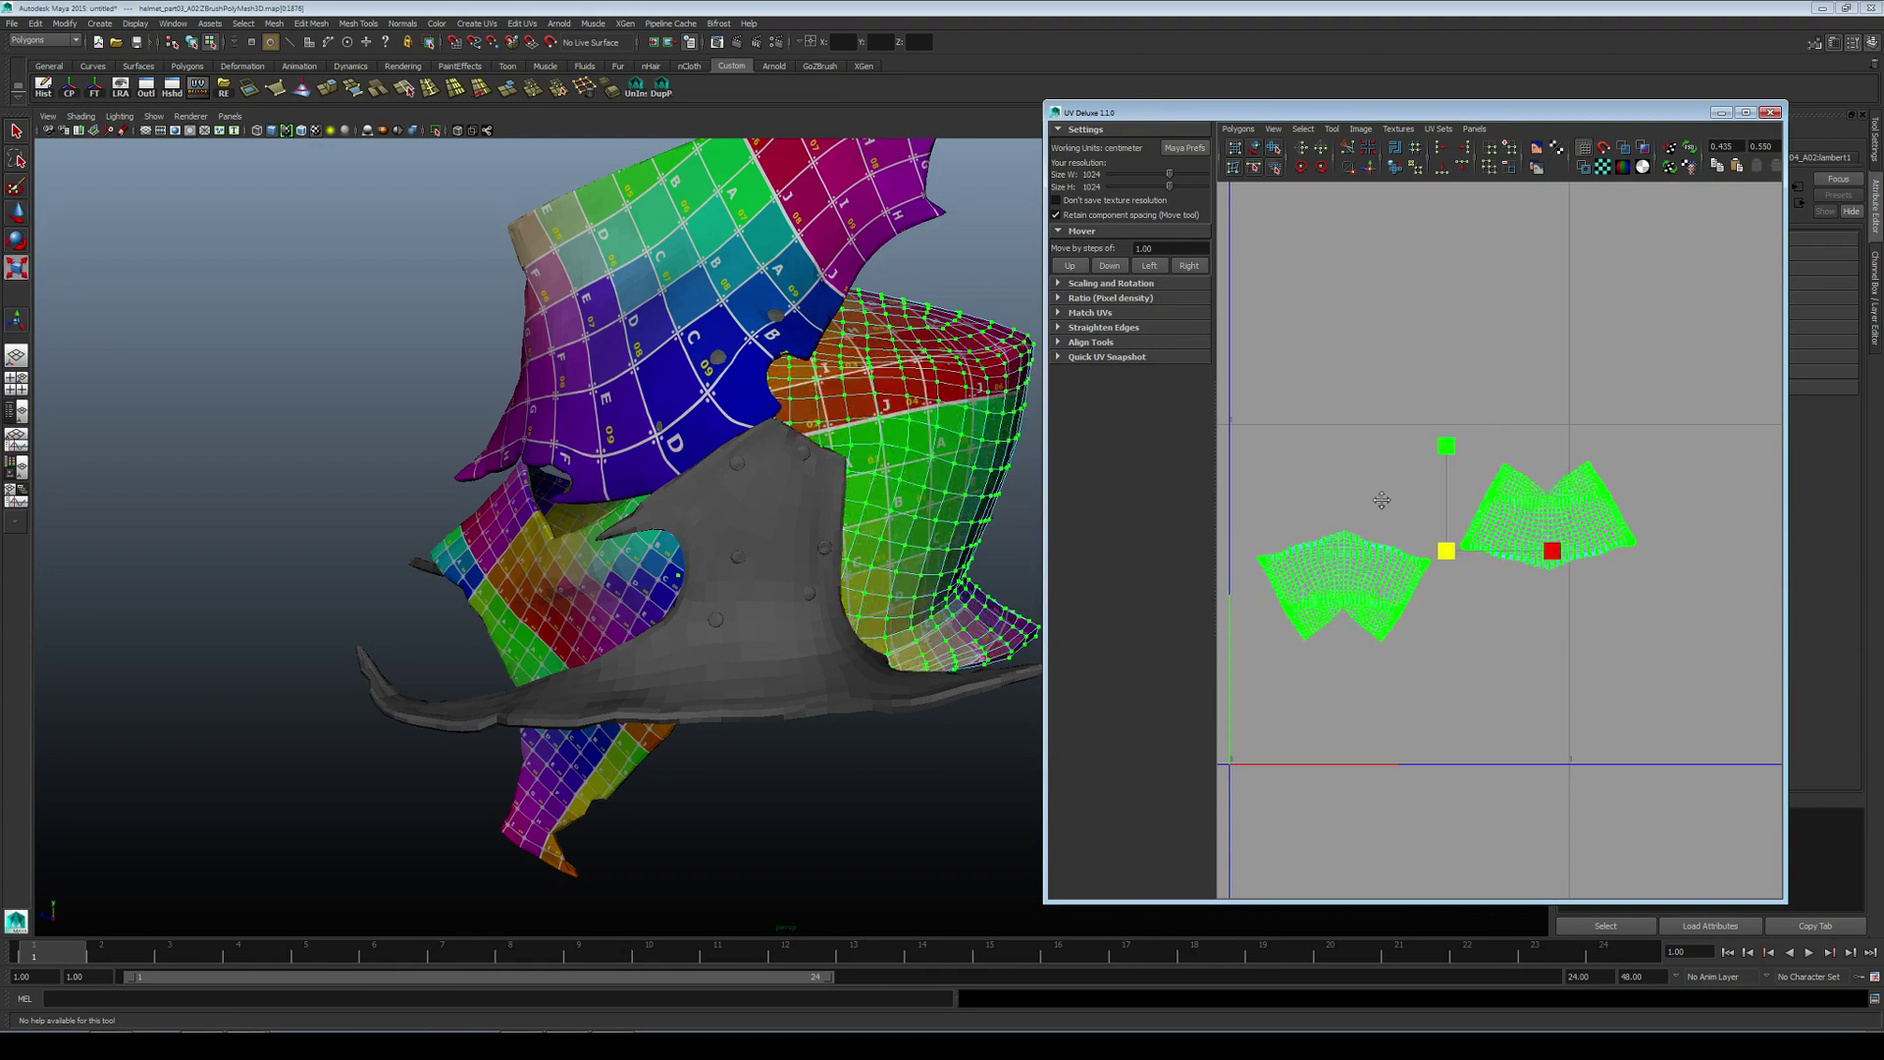
middle_click_drag(1382, 501, 1373, 561, "alt")
middle_click_drag(1337, 538, 1460, 497)
middle_click_drag(1473, 581, 1518, 542, "alt")
right_click_drag(1519, 542, 1337, 602, "alt")
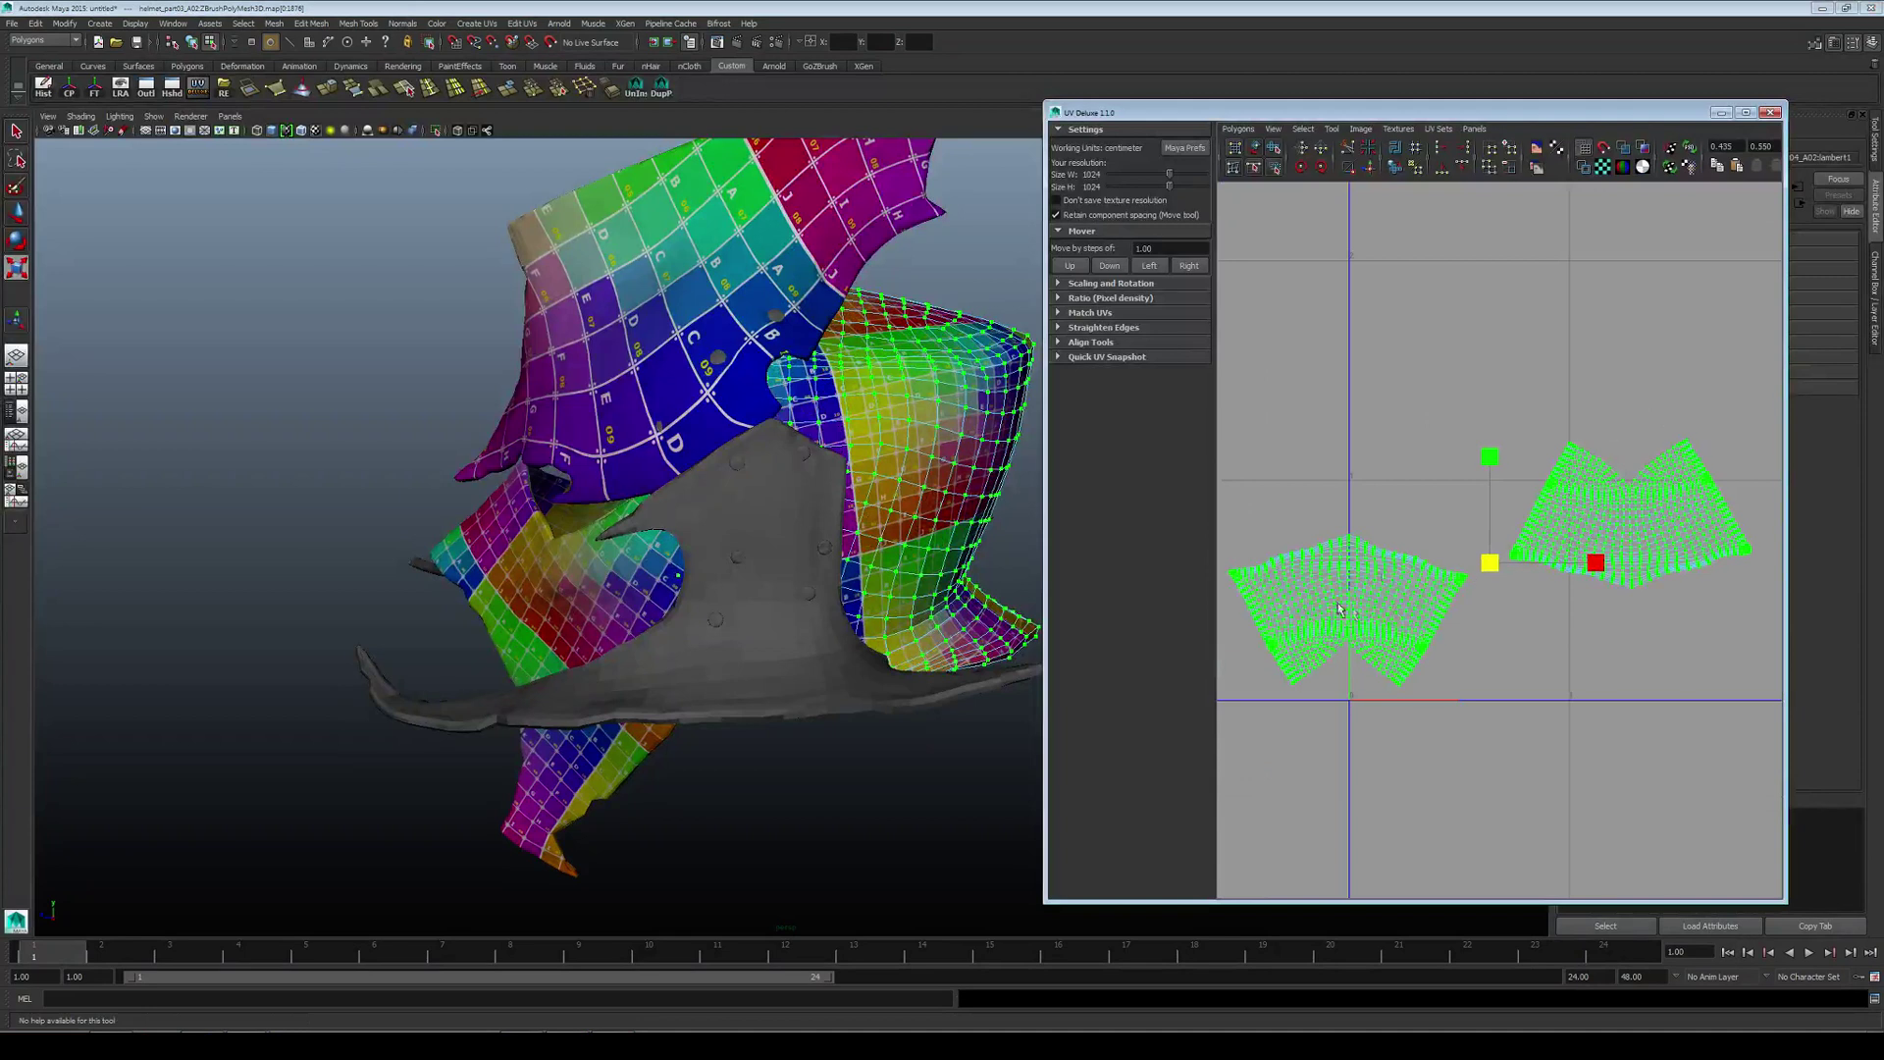
key("ctrl+z")
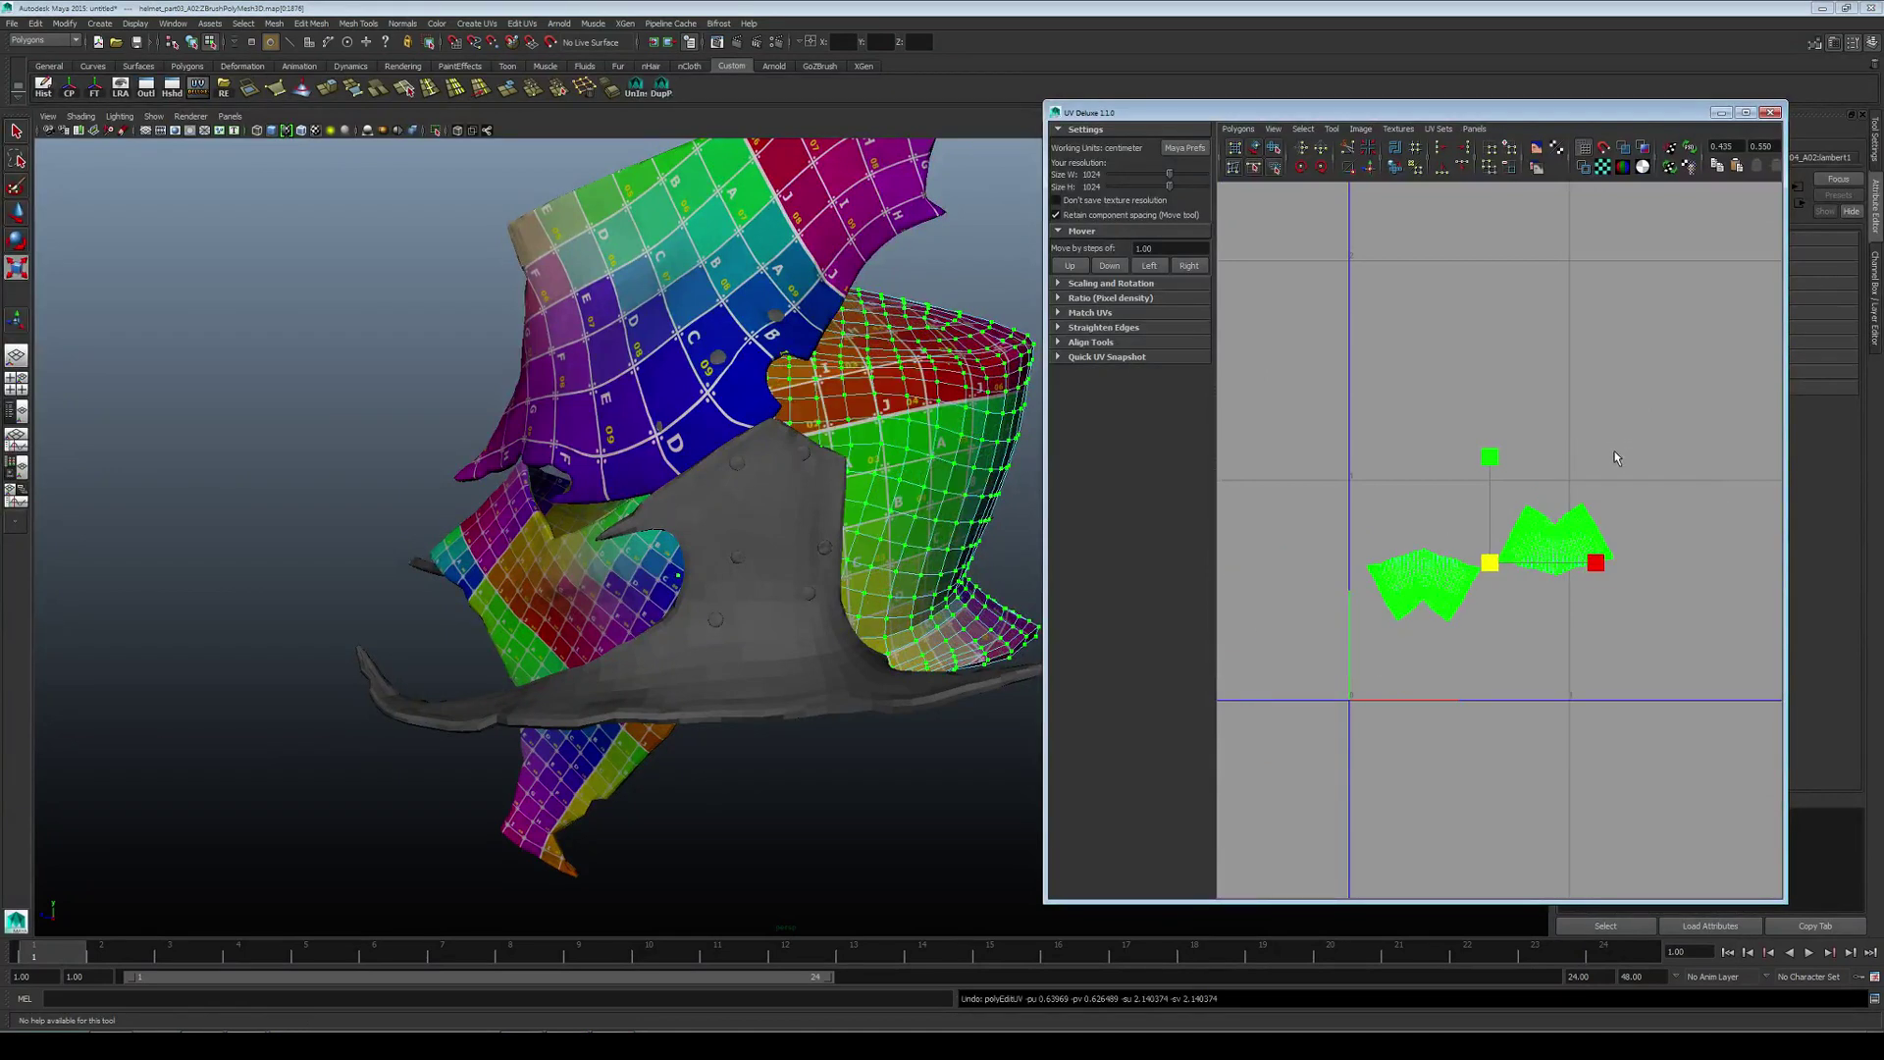
Step: Select the face guard, helmet_part02_A02, and scale all its UVs down to roughly half their size
right_click_drag(662, 537, 746, 486)
left_click(850, 483)
left_click(560, 577)
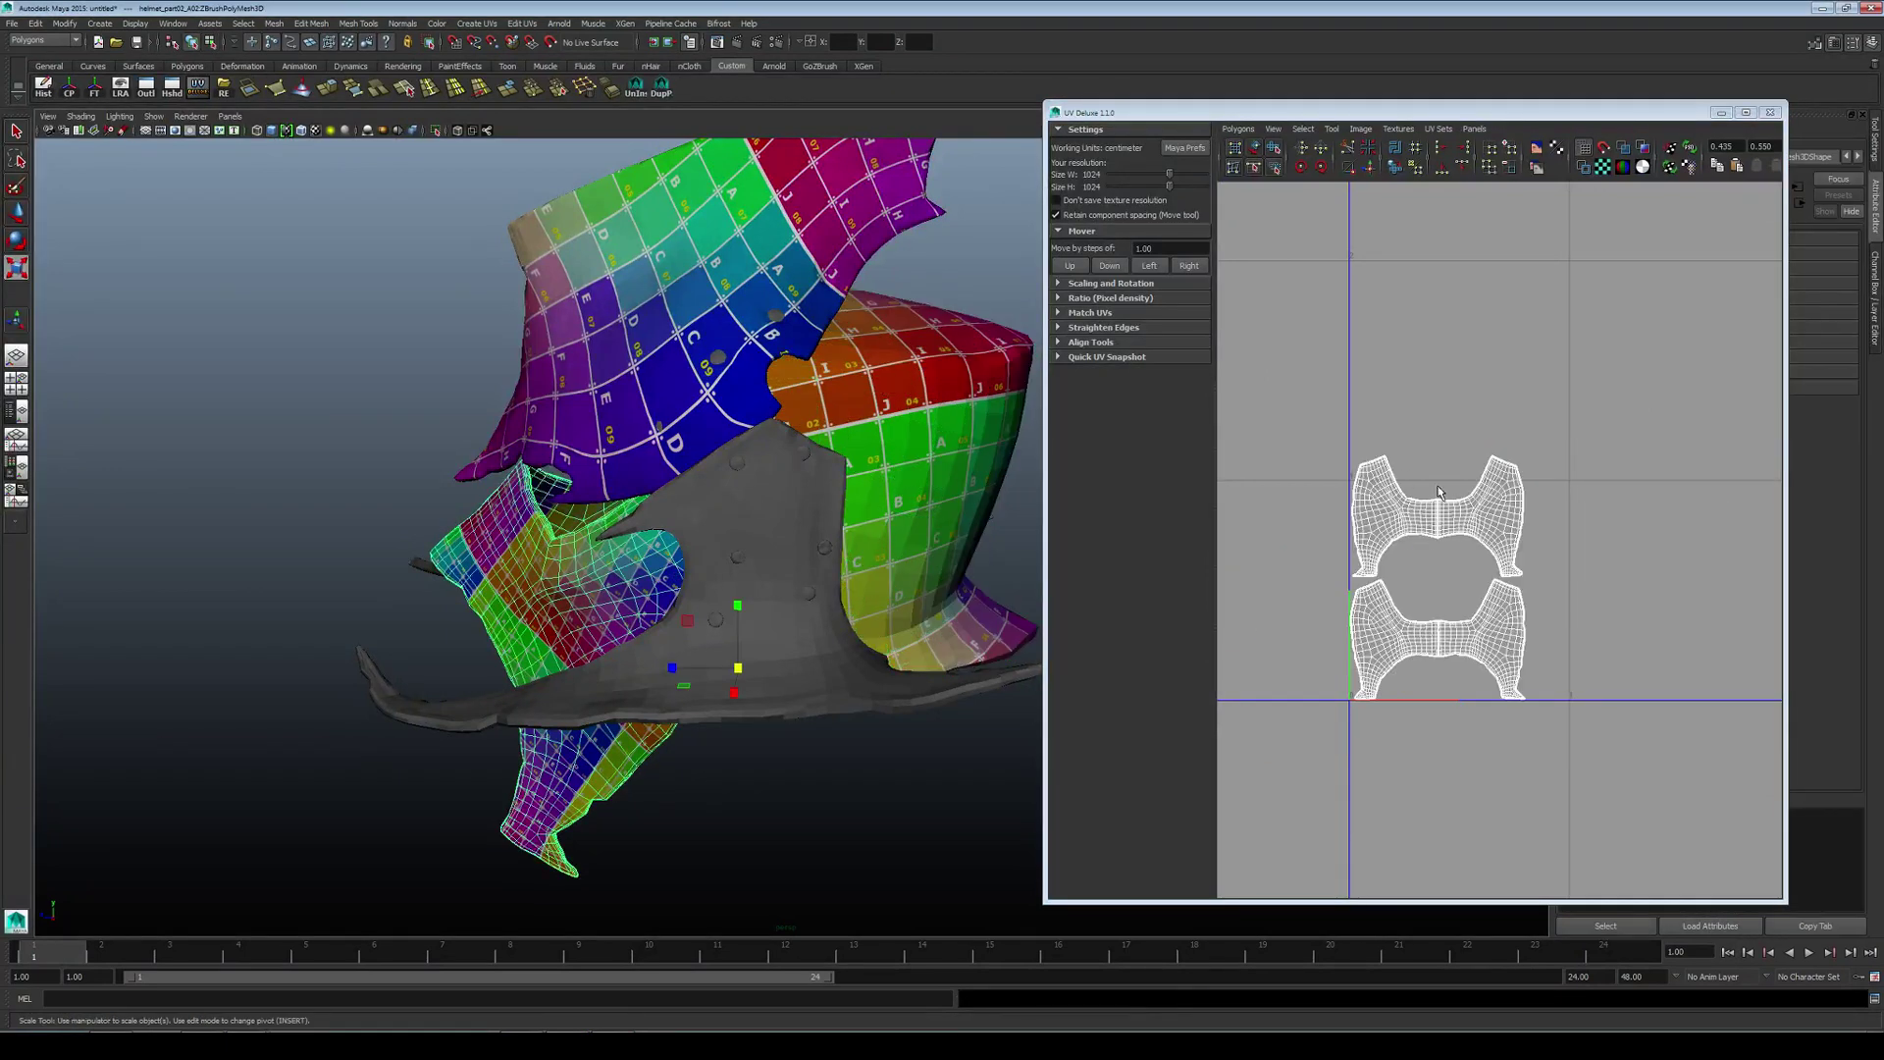
right_click_drag(1446, 538, 1493, 533)
left_click_drag(1591, 417, 1217, 791)
middle_click_drag(1527, 627, 1475, 656)
Step: Compare the face guard's checker squares with the neighbouring parts, enlarge its UV shells slightly and deselect them
right_click_drag(731, 535, 771, 526, "alt")
left_click_drag(771, 526, 723, 572, "alt")
left_click_drag(610, 588, 954, 424, "alt")
left_click_drag(792, 496, 565, 590, "alt")
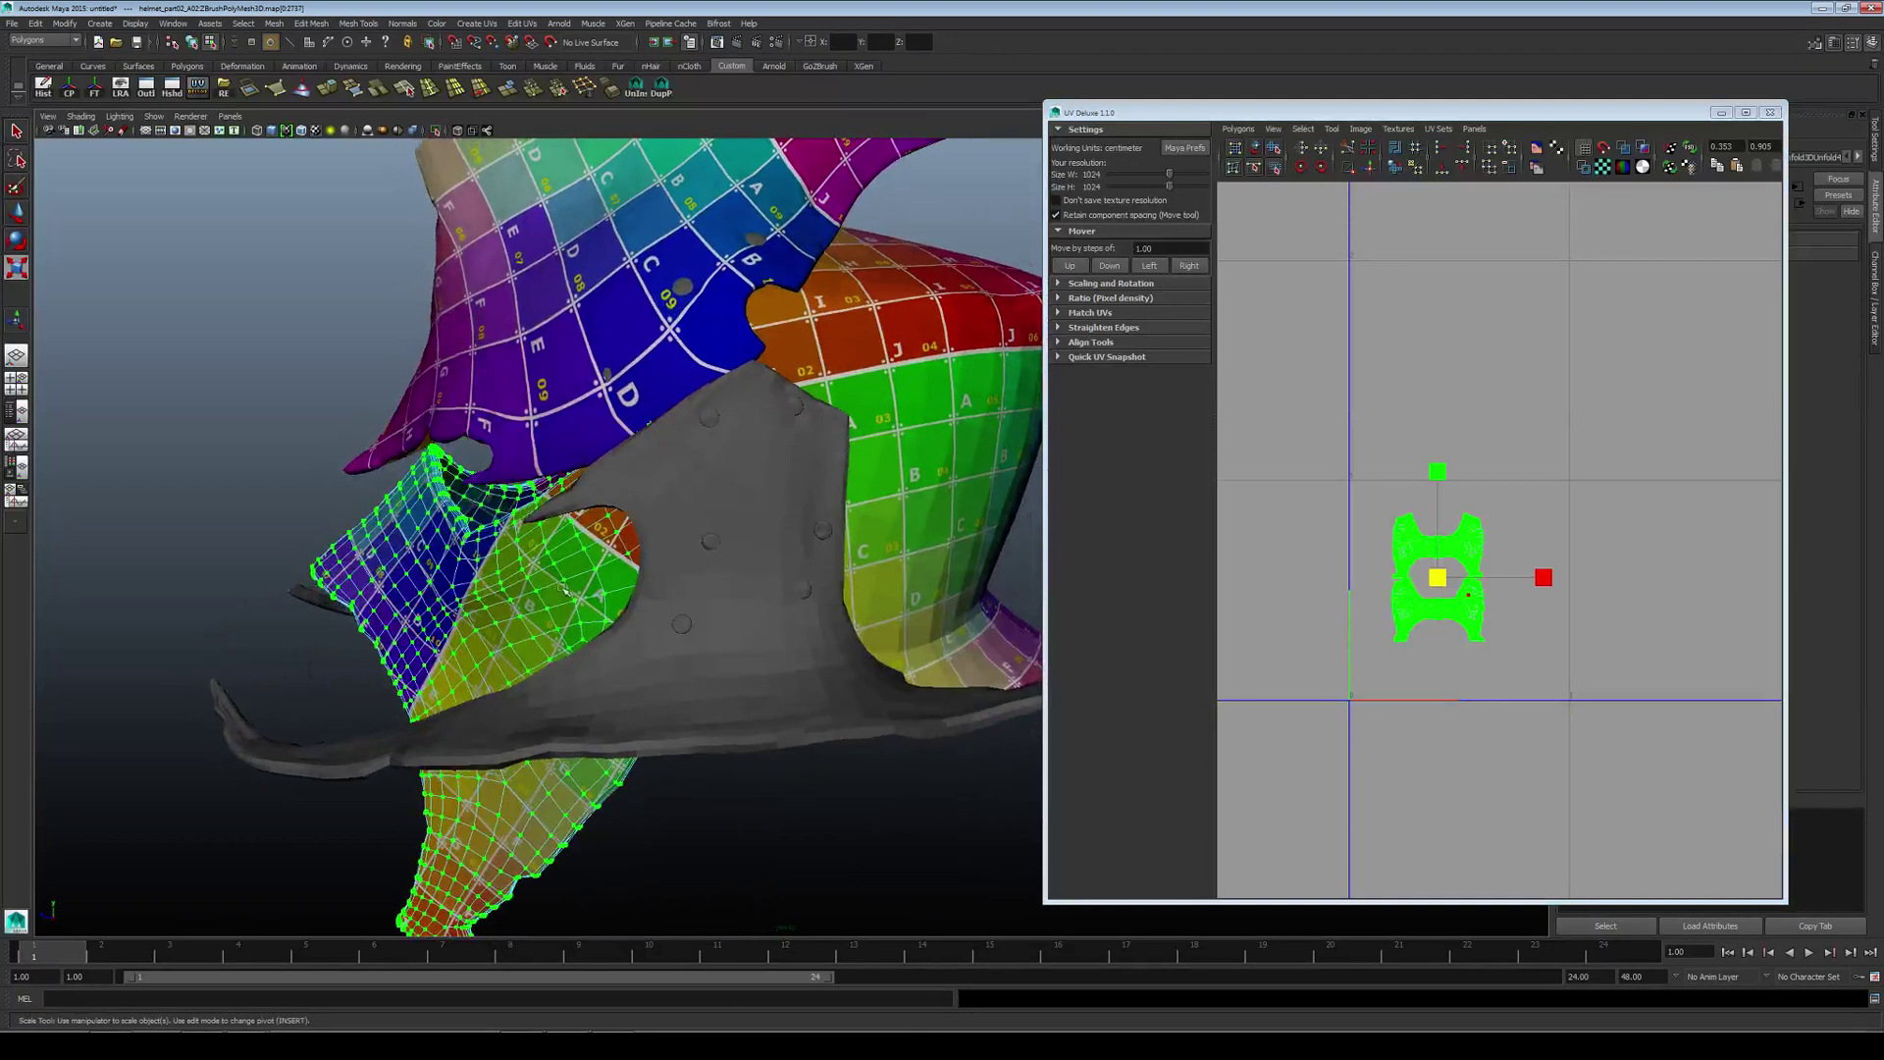
middle_click_drag(1281, 516, 1278, 512)
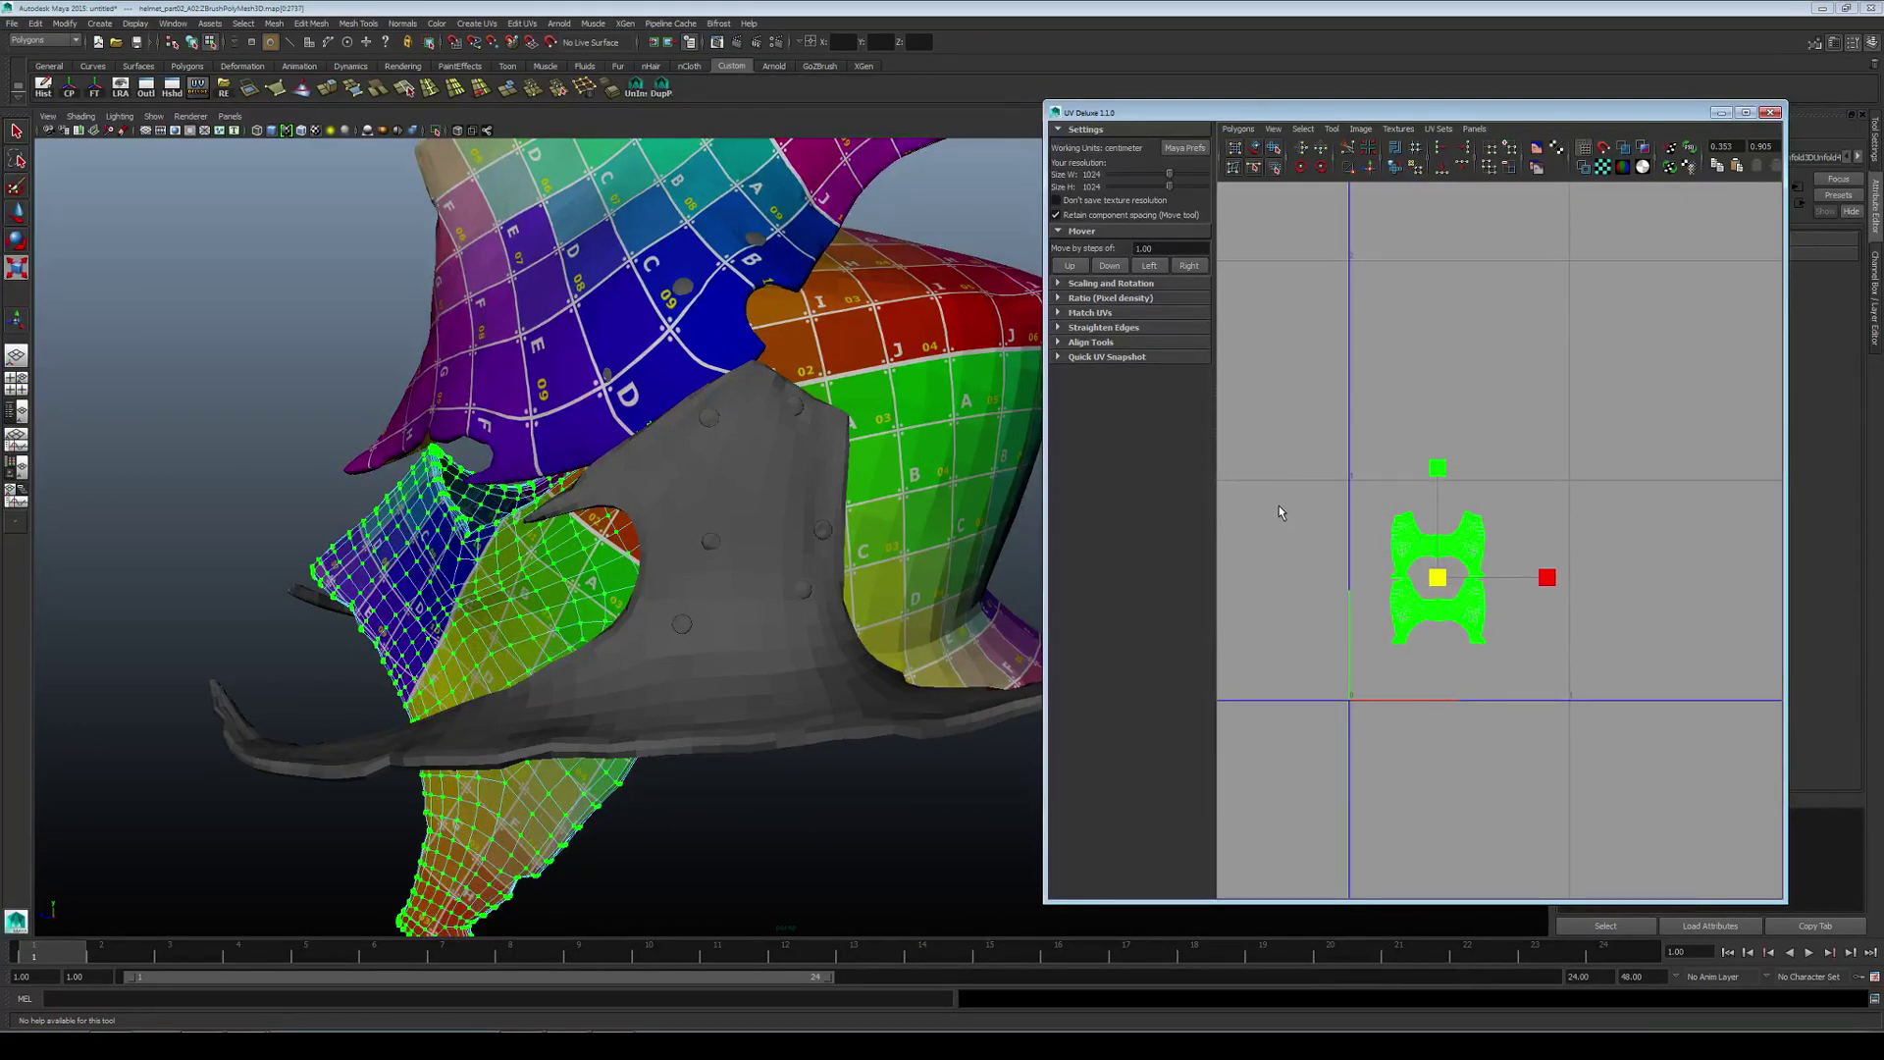
key("w")
left_click(1315, 458)
scroll(1374, 489, "down", 2)
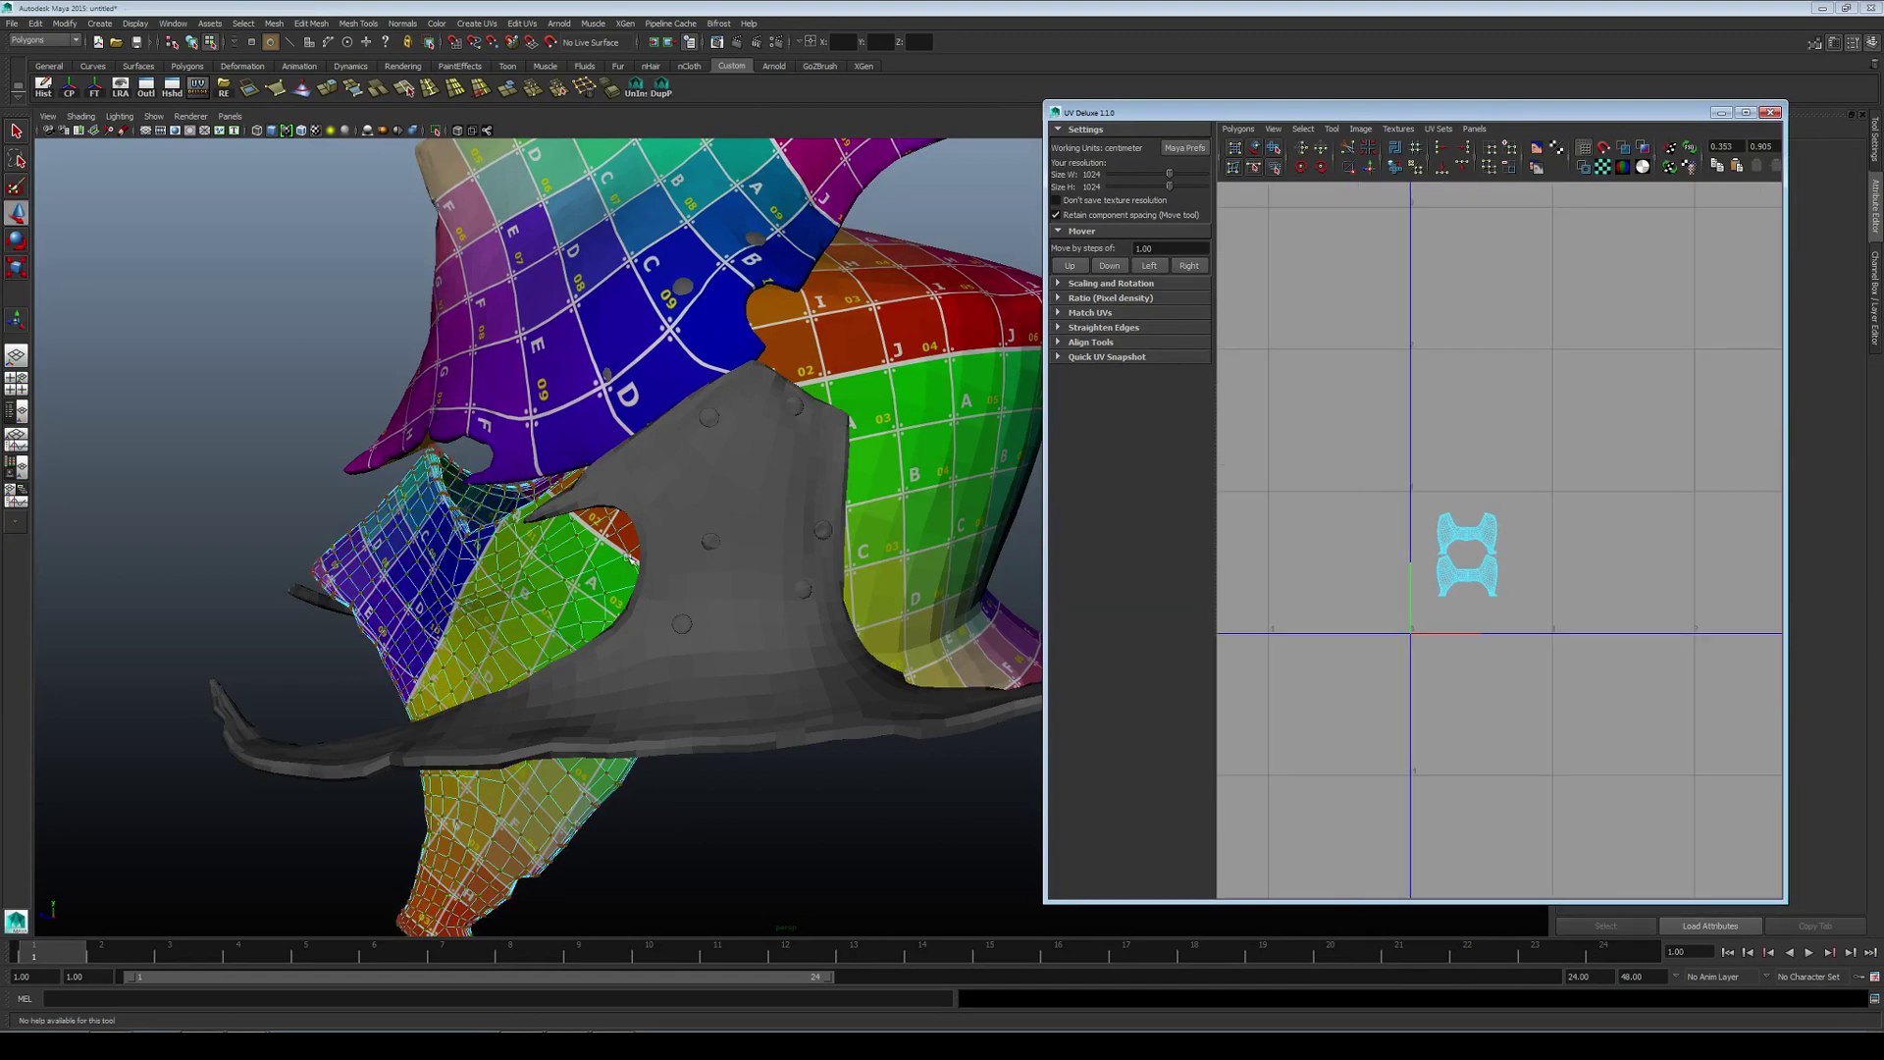
Step: Return to object mode and select the face guard and rear neck guard together to show both parts' UV shells
right_click(530, 591)
right_click_drag(532, 593, 567, 571)
left_click(579, 564)
left_click(950, 405, "shift")
middle_click_drag(1558, 555, 1477, 537, "alt")
scroll(1478, 536, "down", 1)
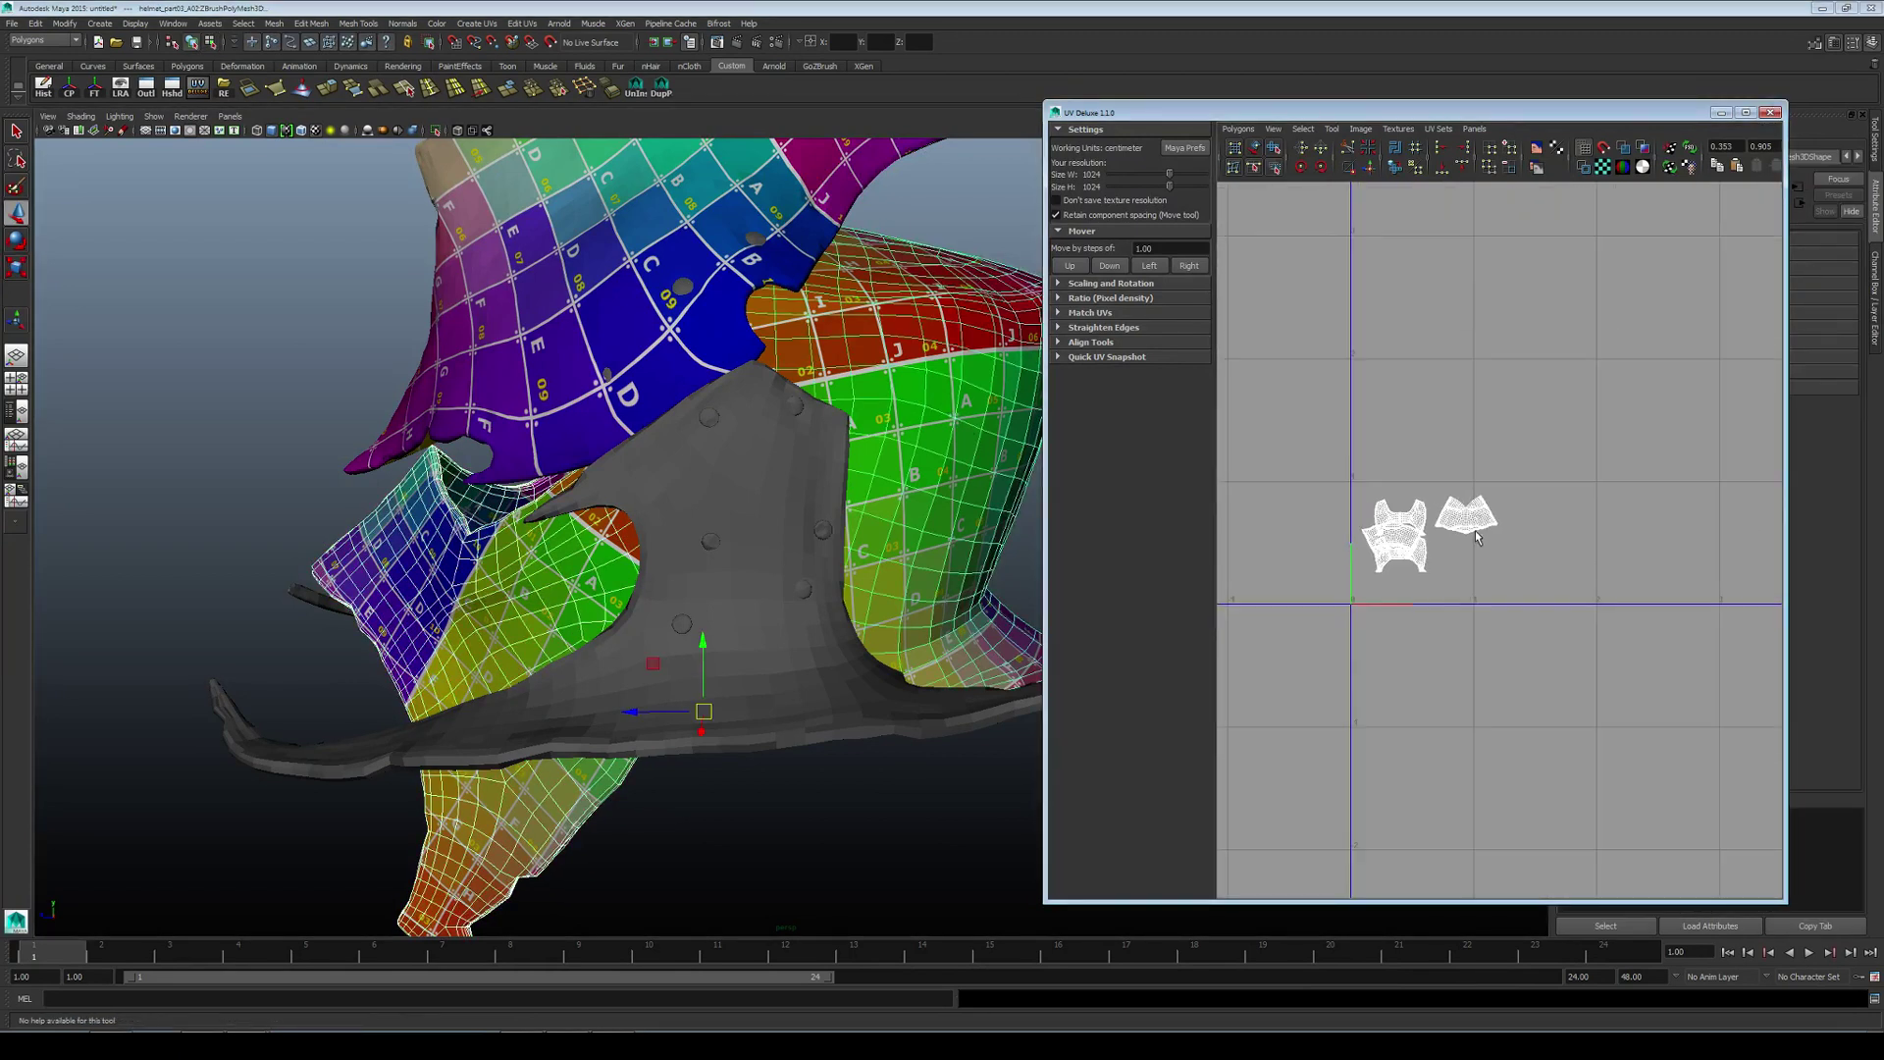
right_click_drag(1494, 526, 1515, 525)
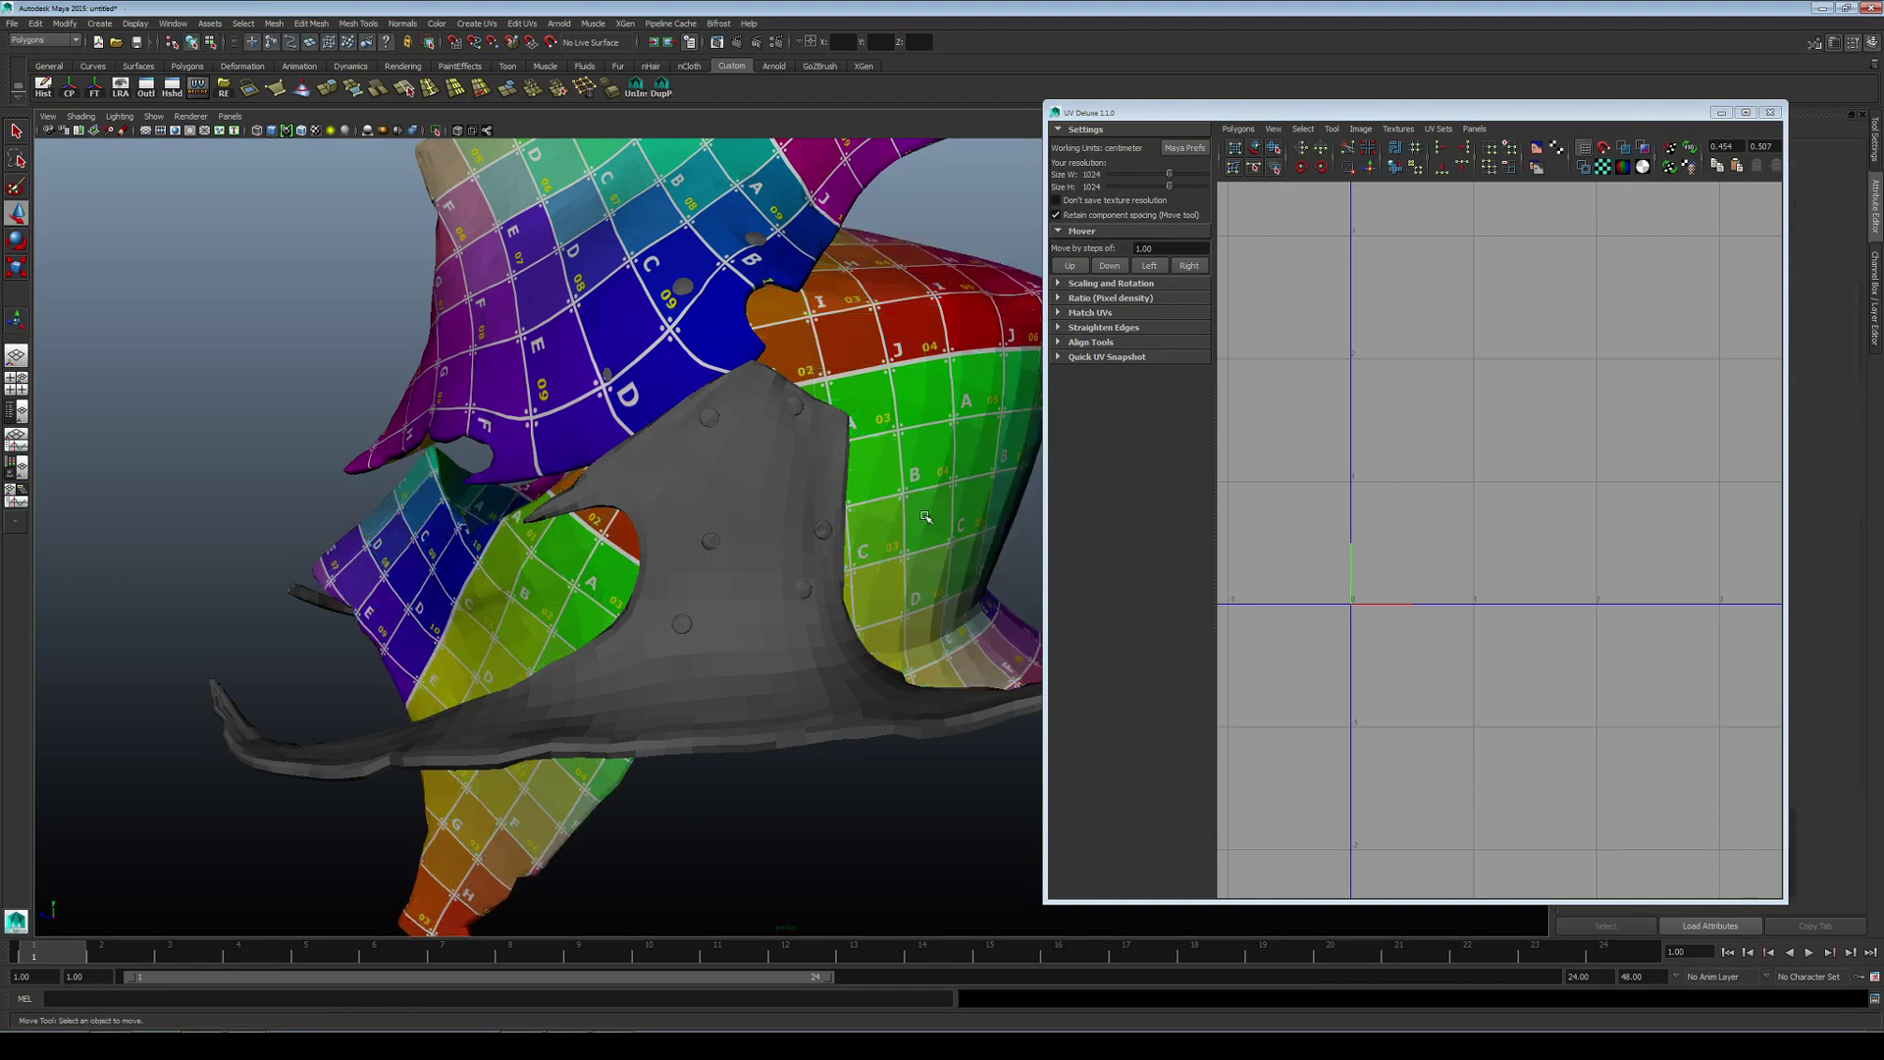
left_click(533, 615)
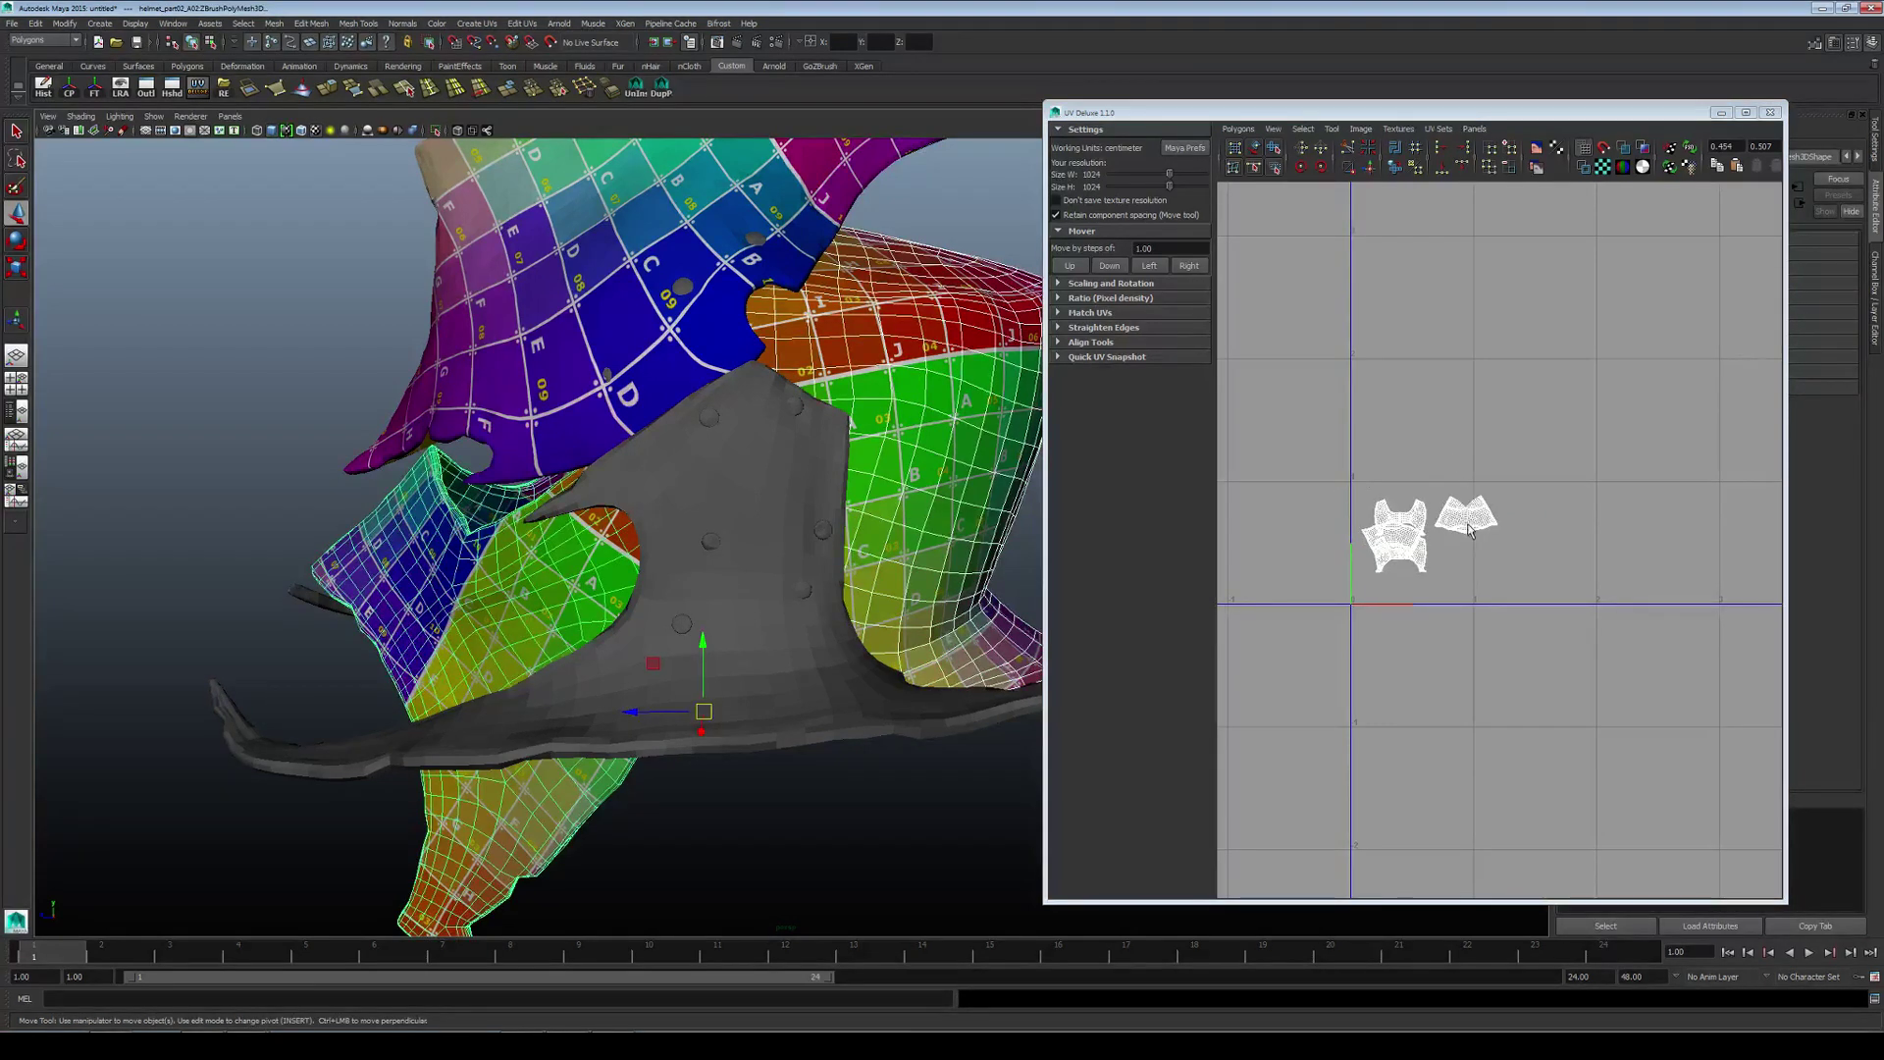
Step: Select the face guard's second UV shell, move it level with and close beside its other shell, and return to object mode
left_click(1398, 154)
scroll(1479, 537, "up", 5)
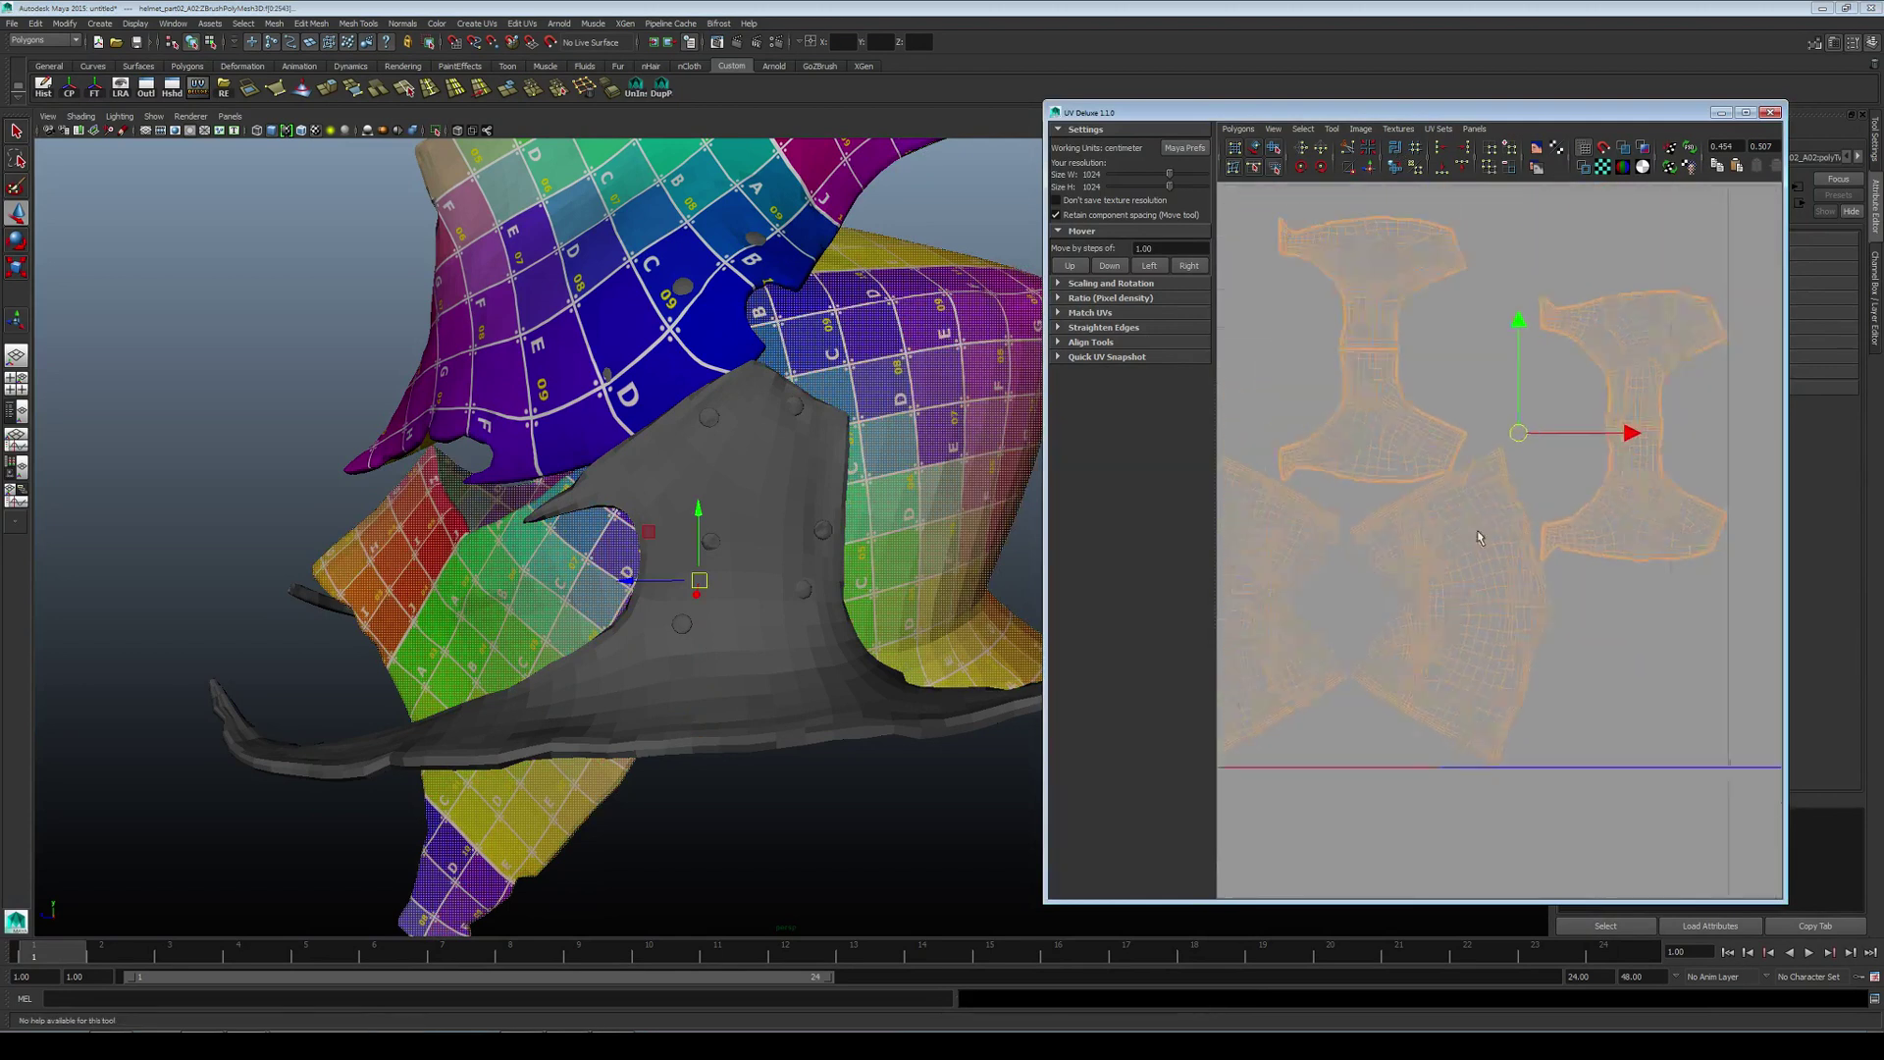
scroll(1475, 530, "down", 3)
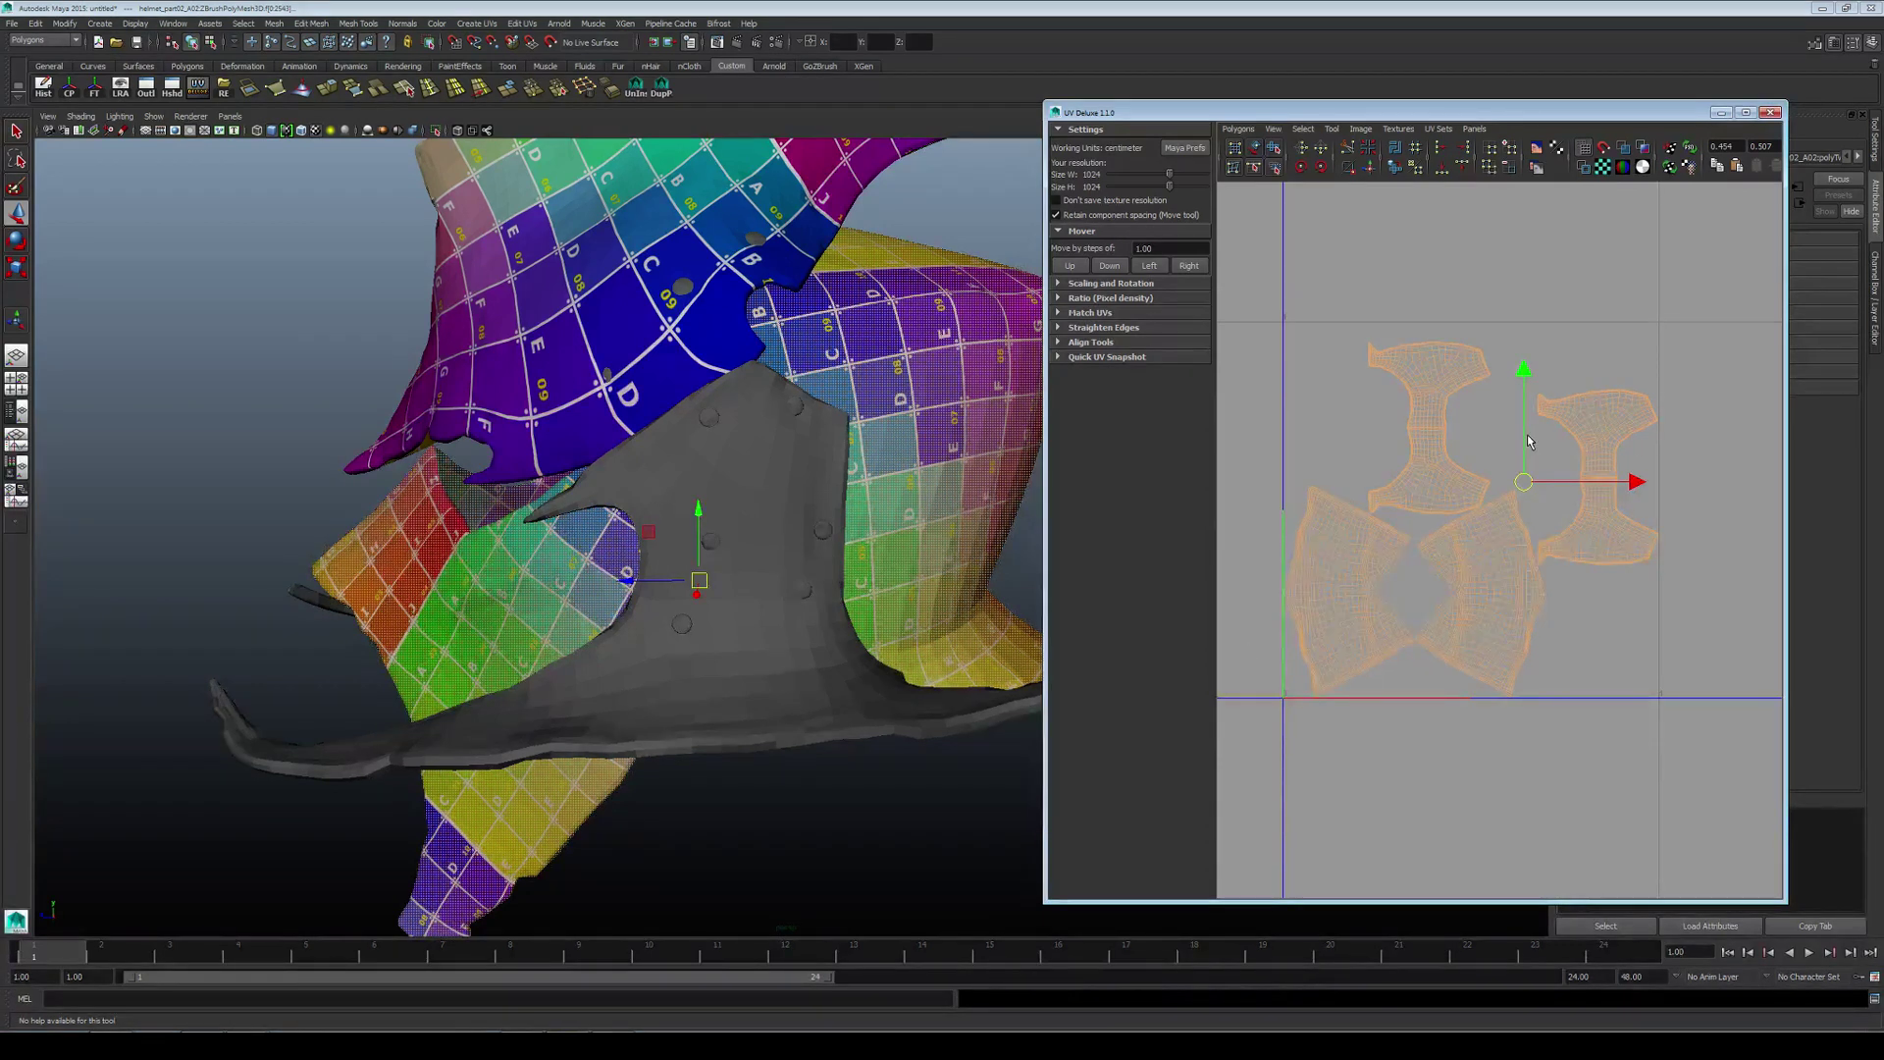
right_click_drag(1627, 401, 1670, 400)
left_click_drag(1672, 380, 1560, 430)
left_click(1303, 130)
left_click(1313, 184)
key("F8")
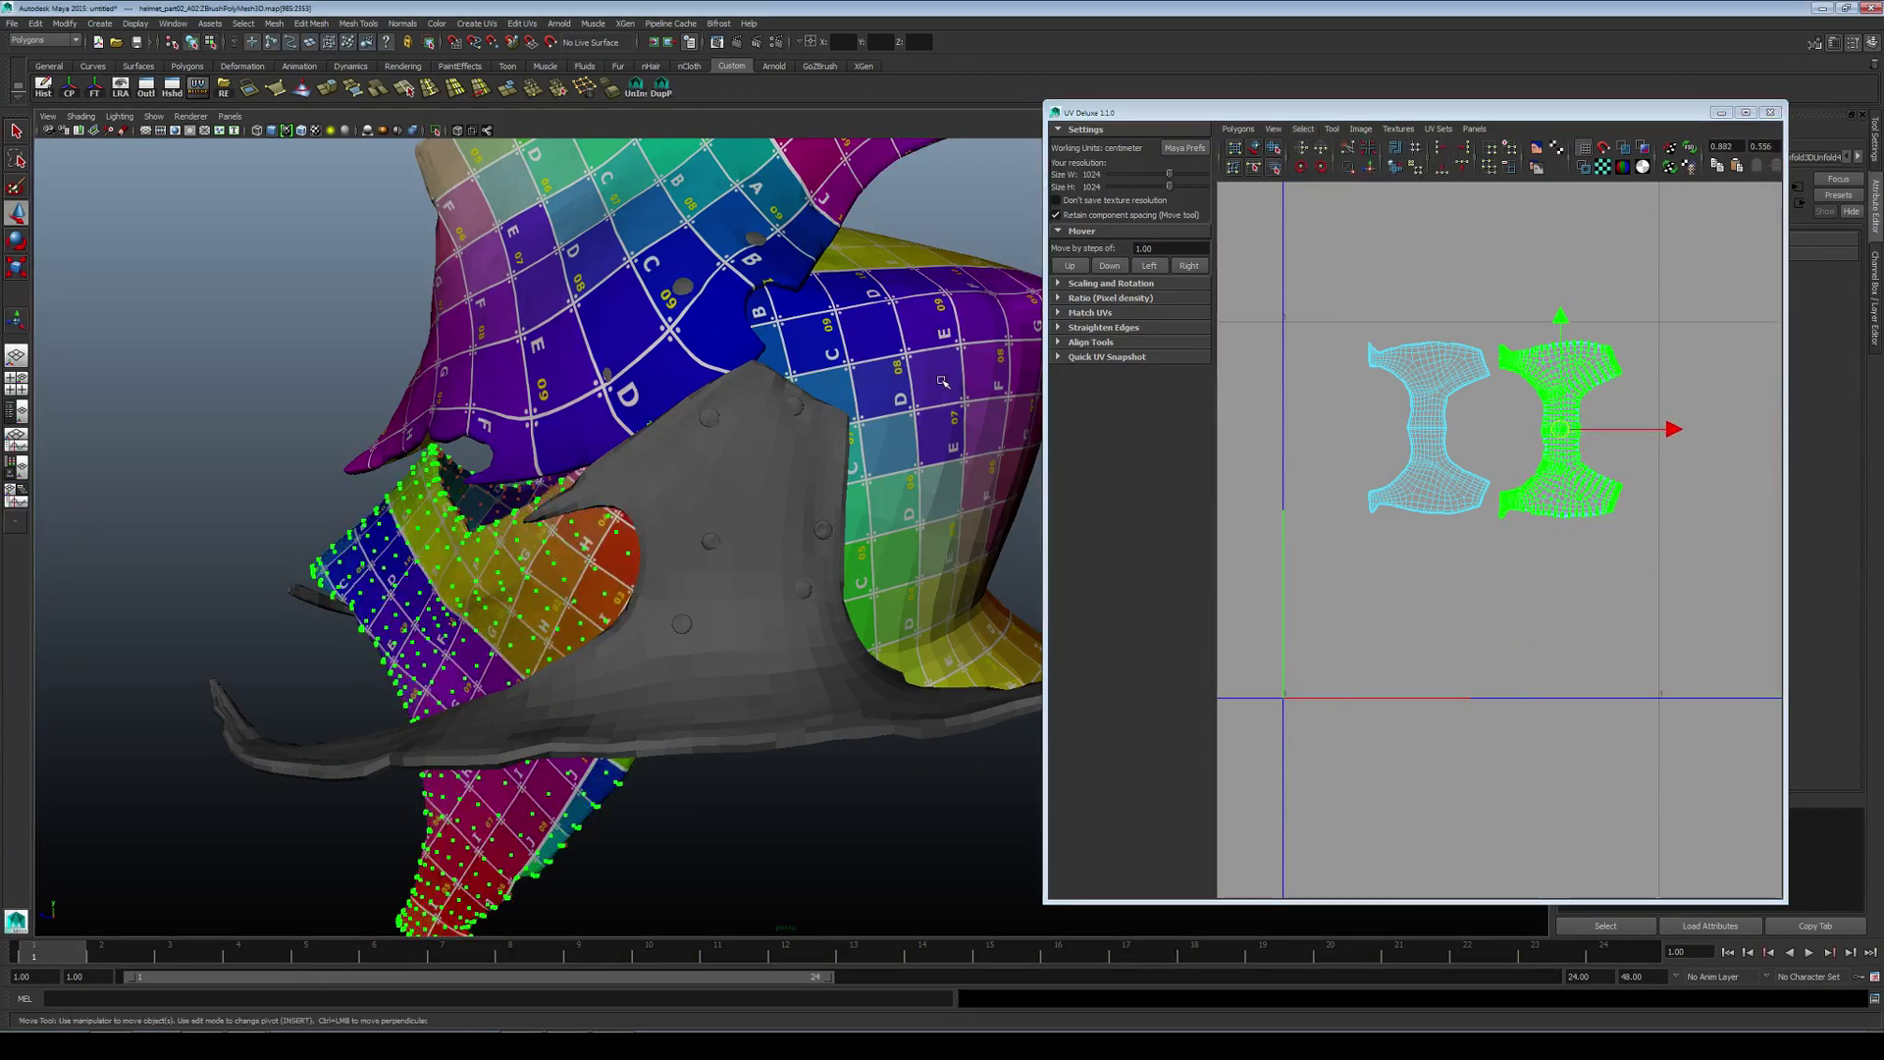
Step: Select the rear neck guard and face guard together and switch to UV component mode with both parts' shells shown
left_click(948, 404)
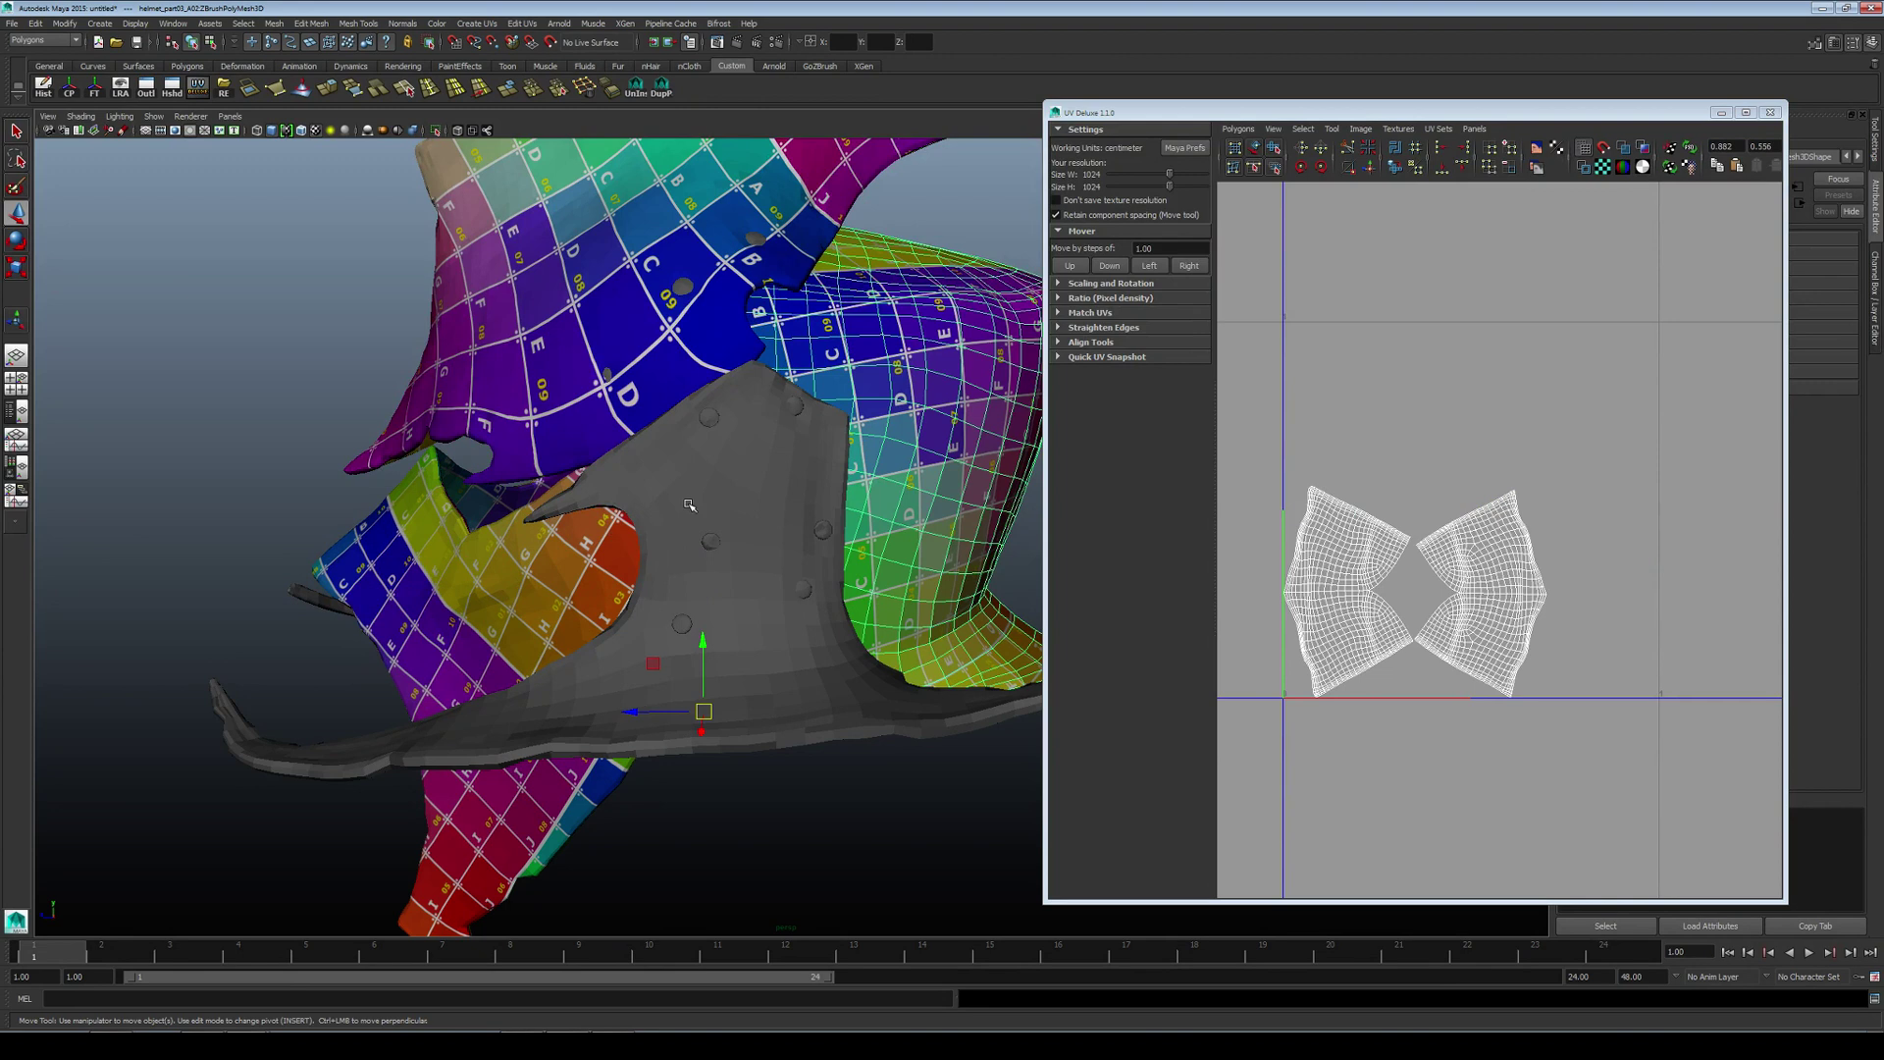
left_click_drag(469, 574, 654, 595, "alt")
scroll(574, 524, "down", 4)
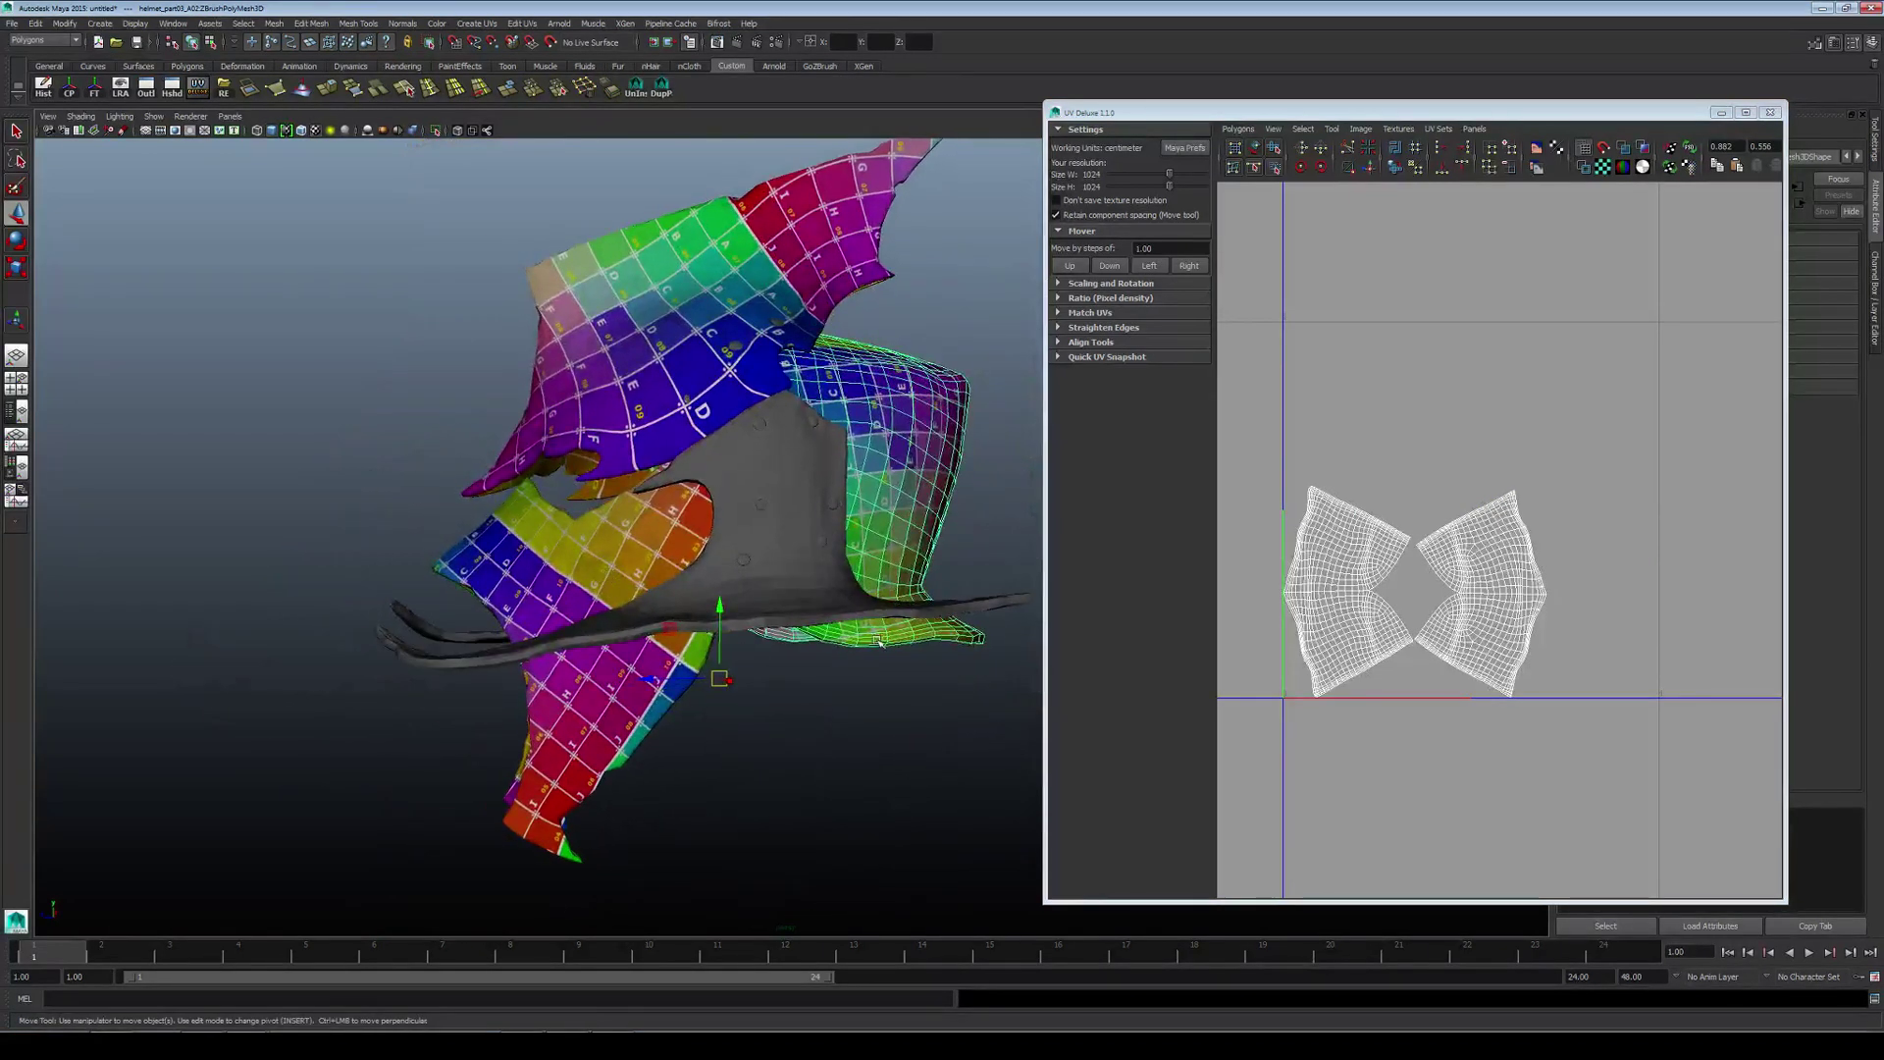
left_click_drag(542, 788, 873, 633)
left_click_drag(728, 638, 1248, 562, "alt")
left_click(852, 601, "ctrl")
right_click_drag(1434, 545, 1530, 550)
left_click_drag(1558, 554, 1218, 624)
left_click(1610, 549)
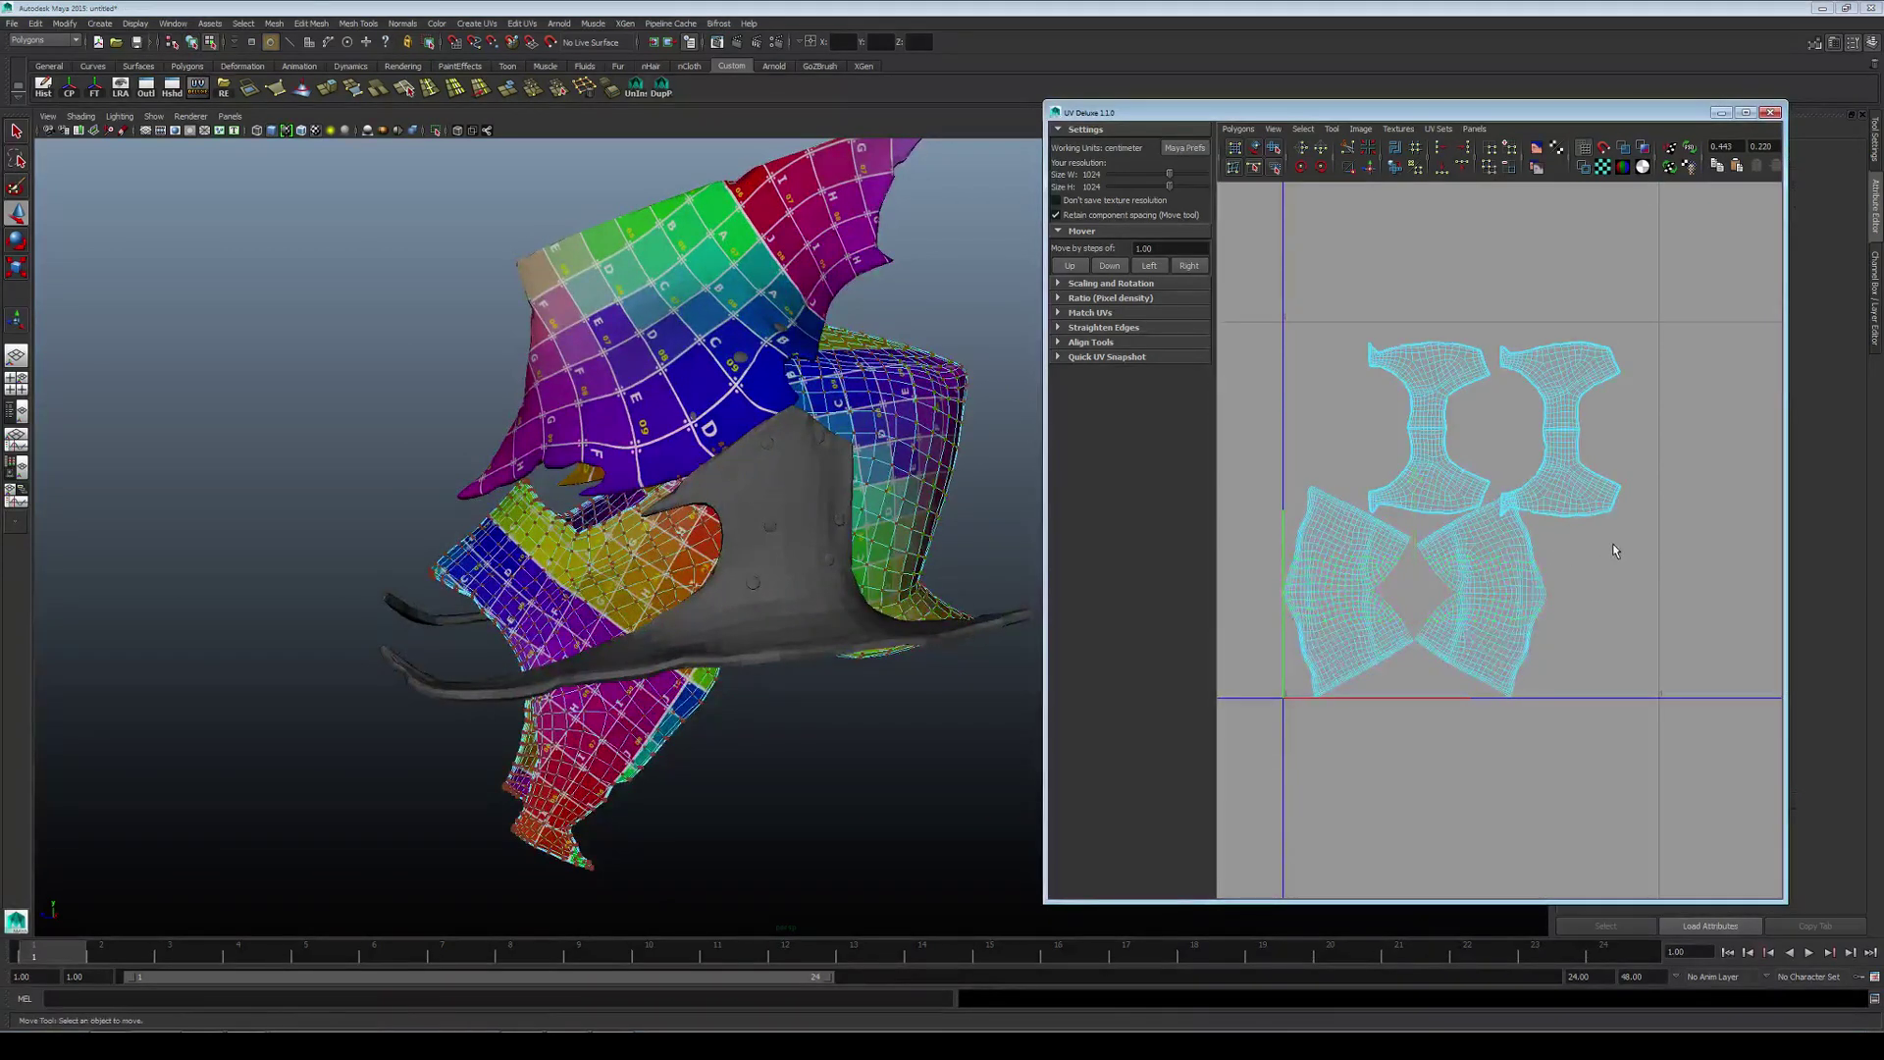
Step: Select both complete rear neck guard UV shells and move them together below the face guard's shells so they no longer overlap
middle_click_drag(1613, 545, 1576, 564, "alt")
right_click_drag(1575, 564, 1372, 516, "alt")
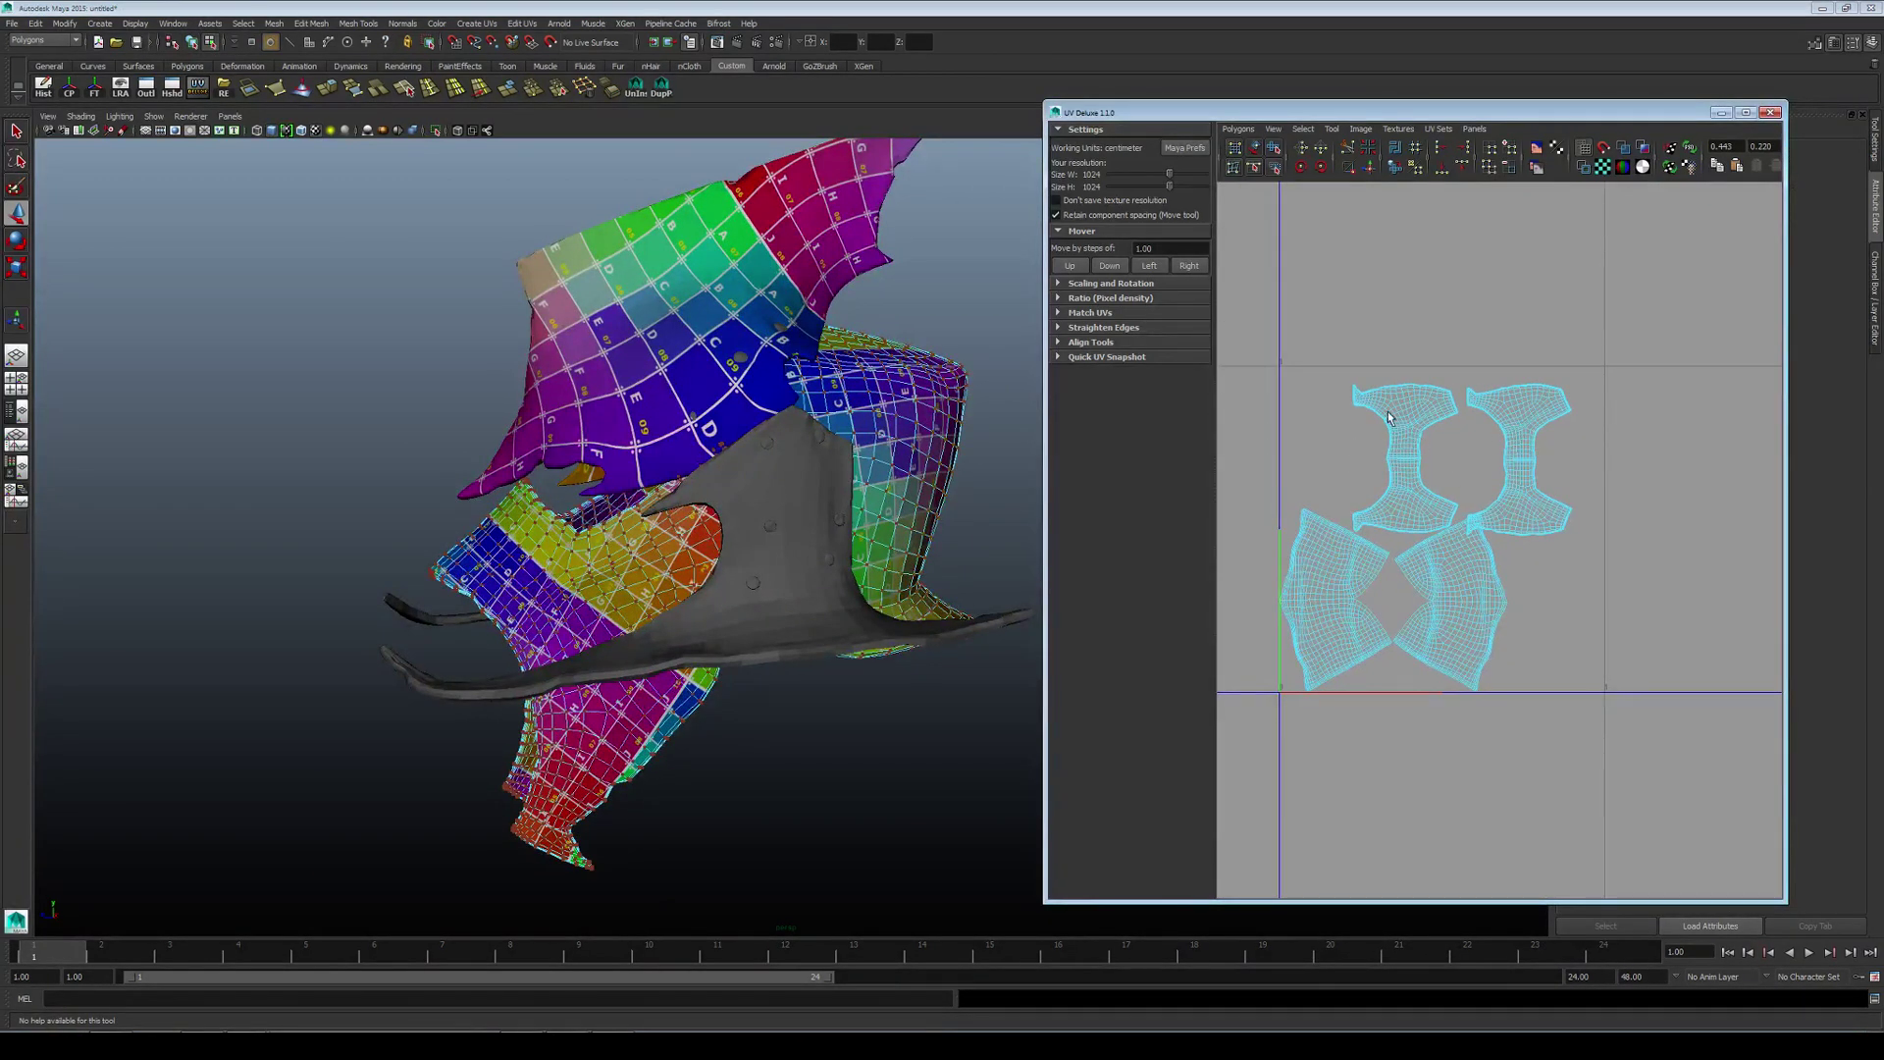
left_click_drag(1371, 426, 1562, 466)
left_click_drag(1544, 593, 1103, 711)
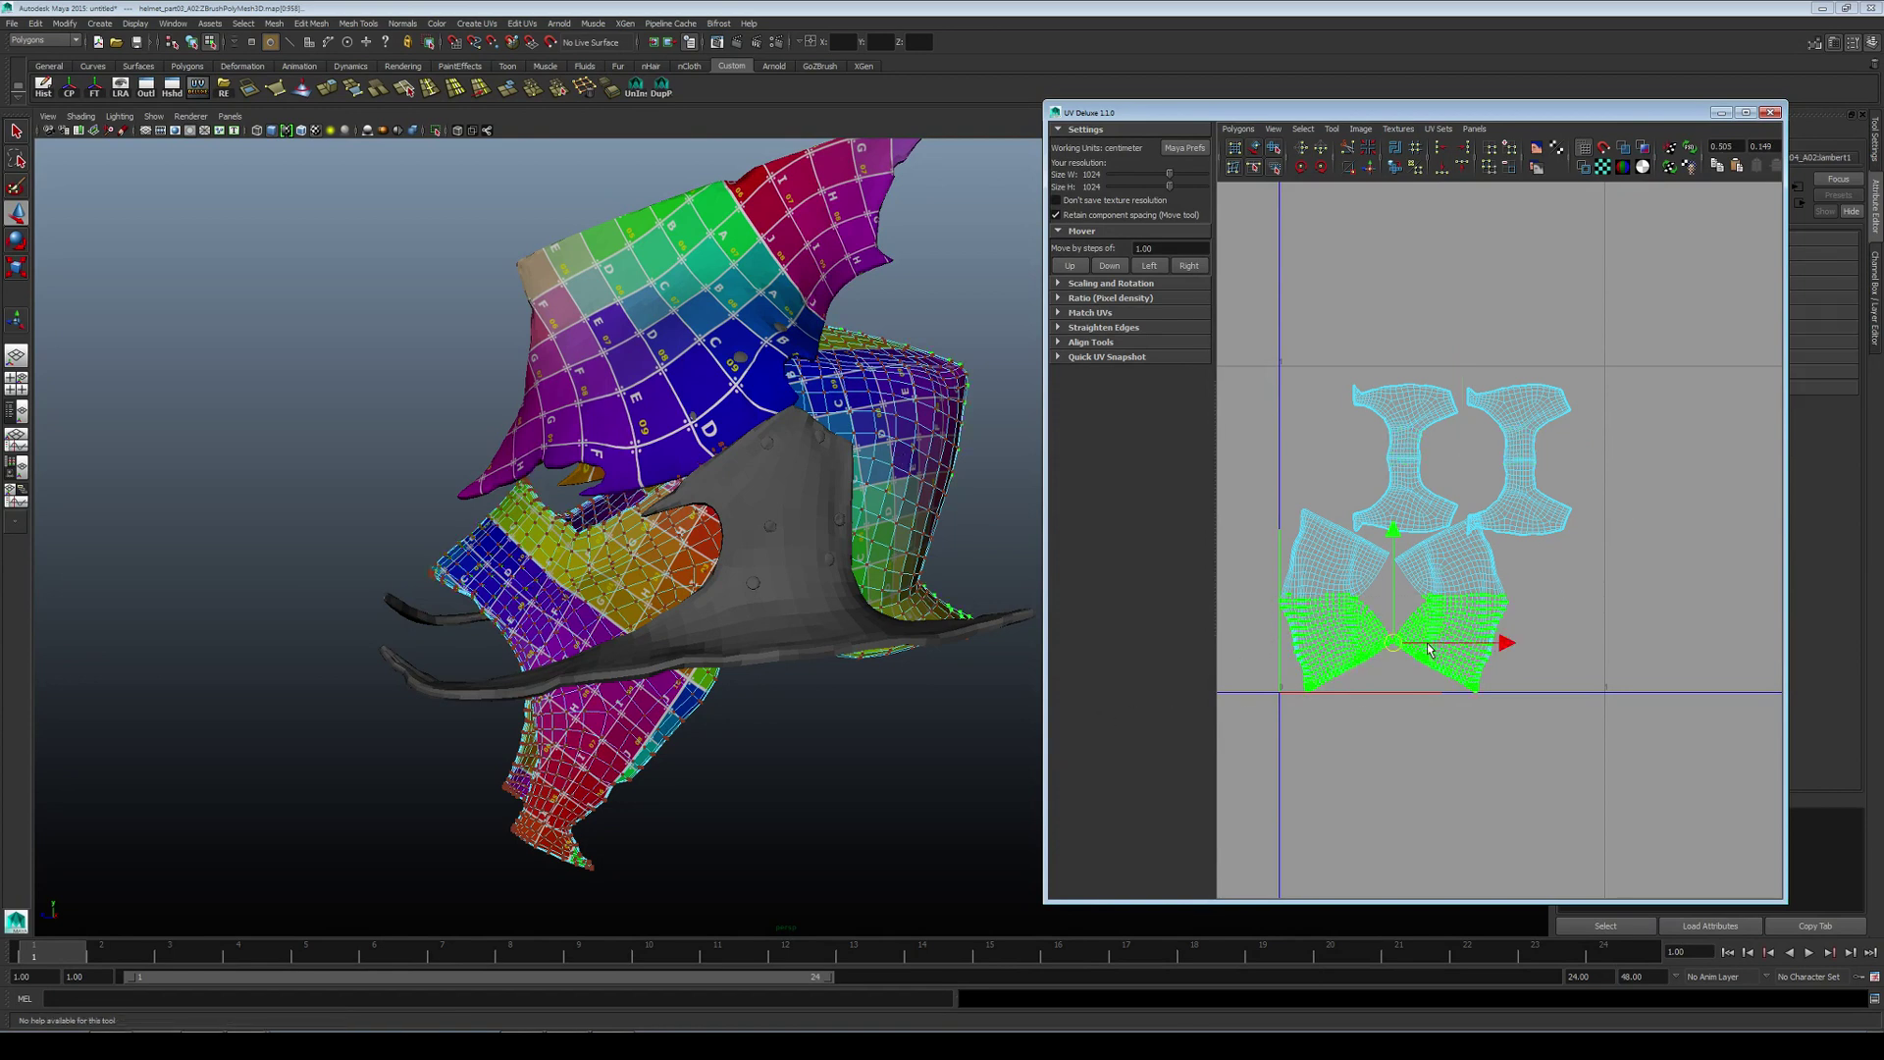
left_click(582, 557)
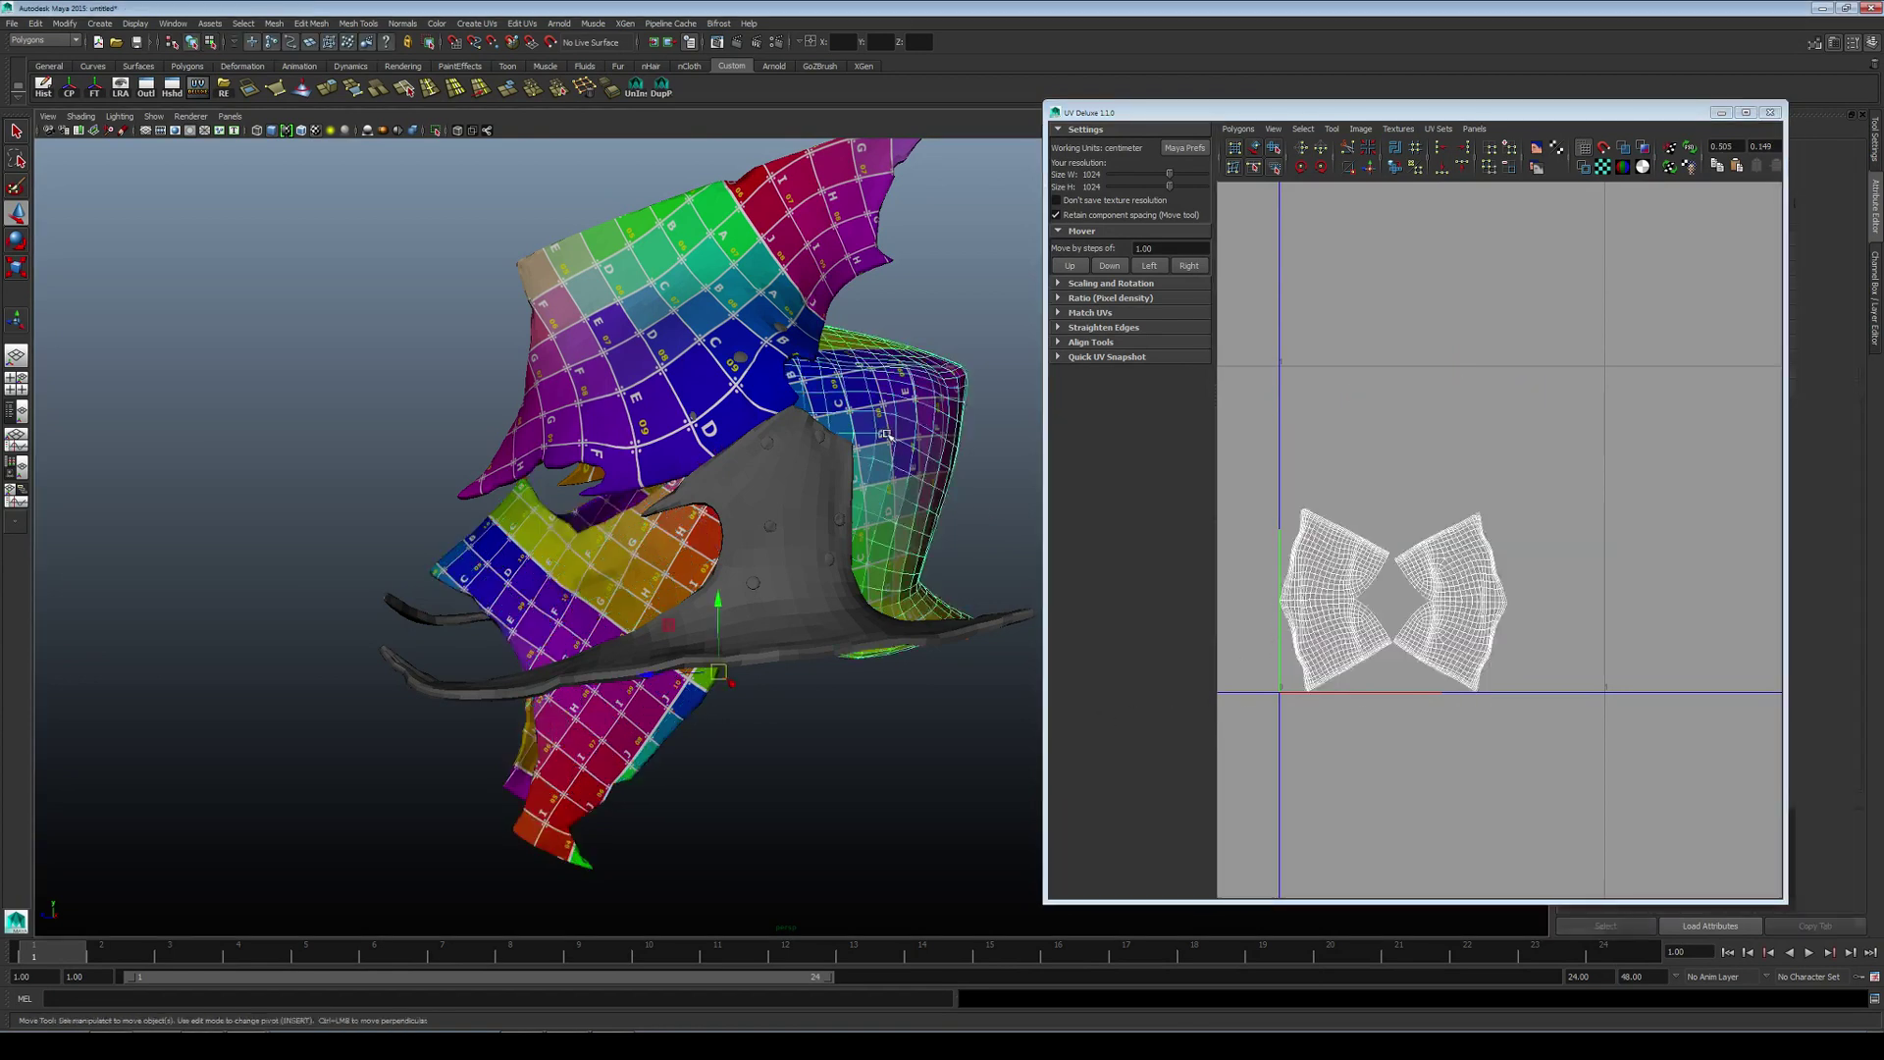
left_click(581, 557, "shift")
right_click_drag(1484, 600, 1587, 566)
left_click(1274, 147)
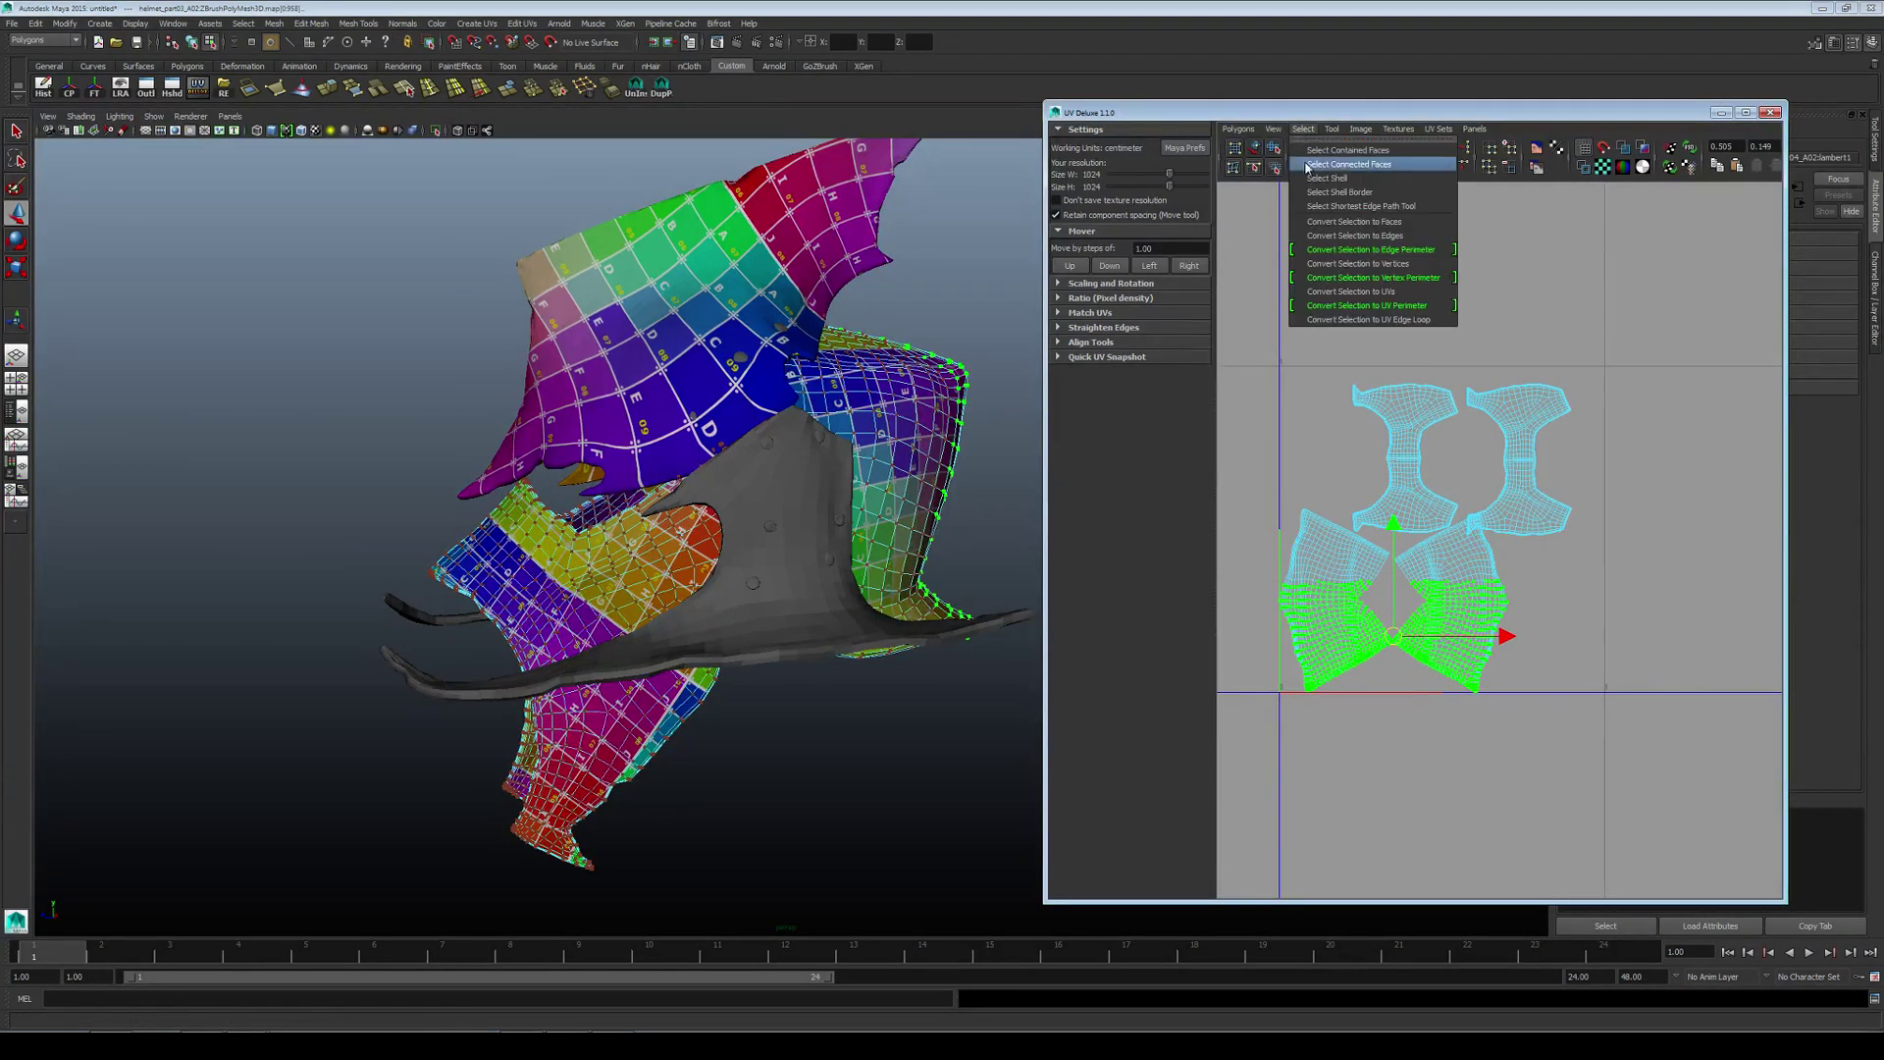
left_click(1338, 248)
left_click_drag(1401, 593, 1463, 629)
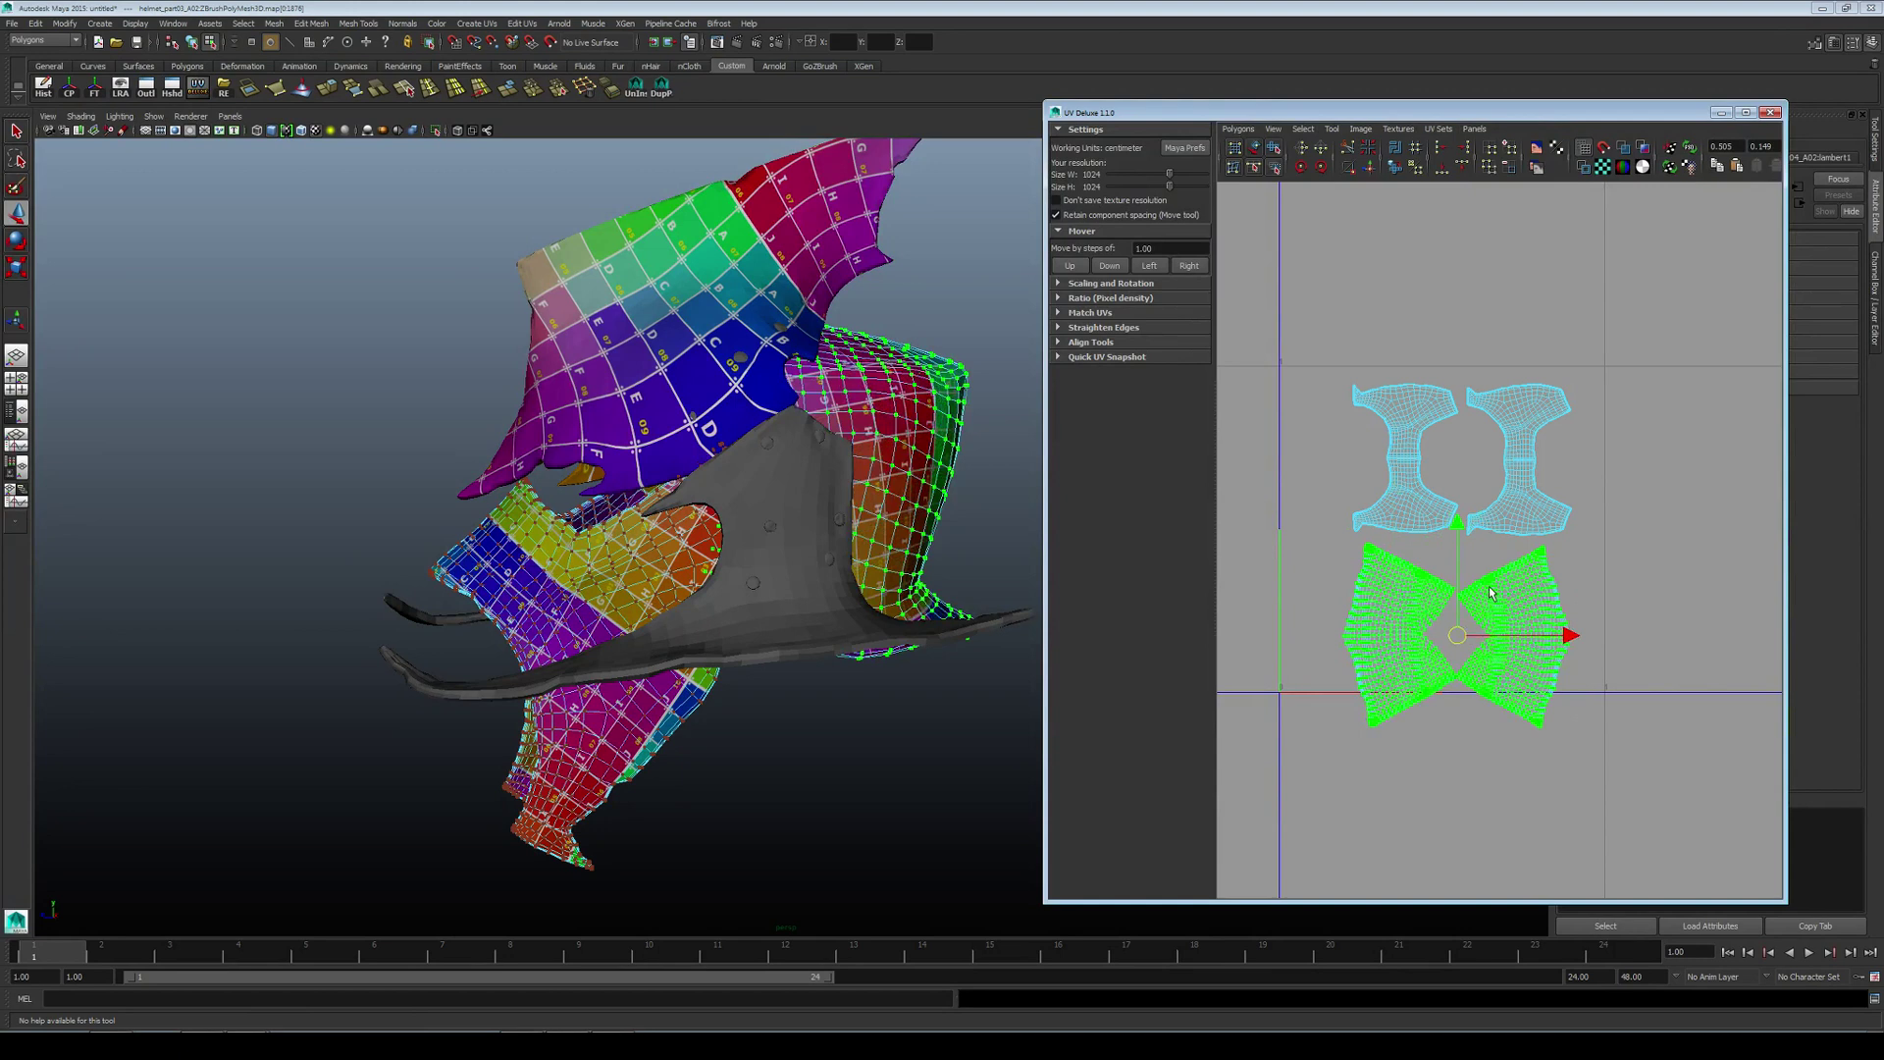
Step: Return to object mode, select only the rear neck guard and view the whole helmet from a more frontal angle
middle_click_drag(1553, 525, 1521, 535, "alt")
right_click_drag(863, 393, 928, 339)
left_click(981, 299)
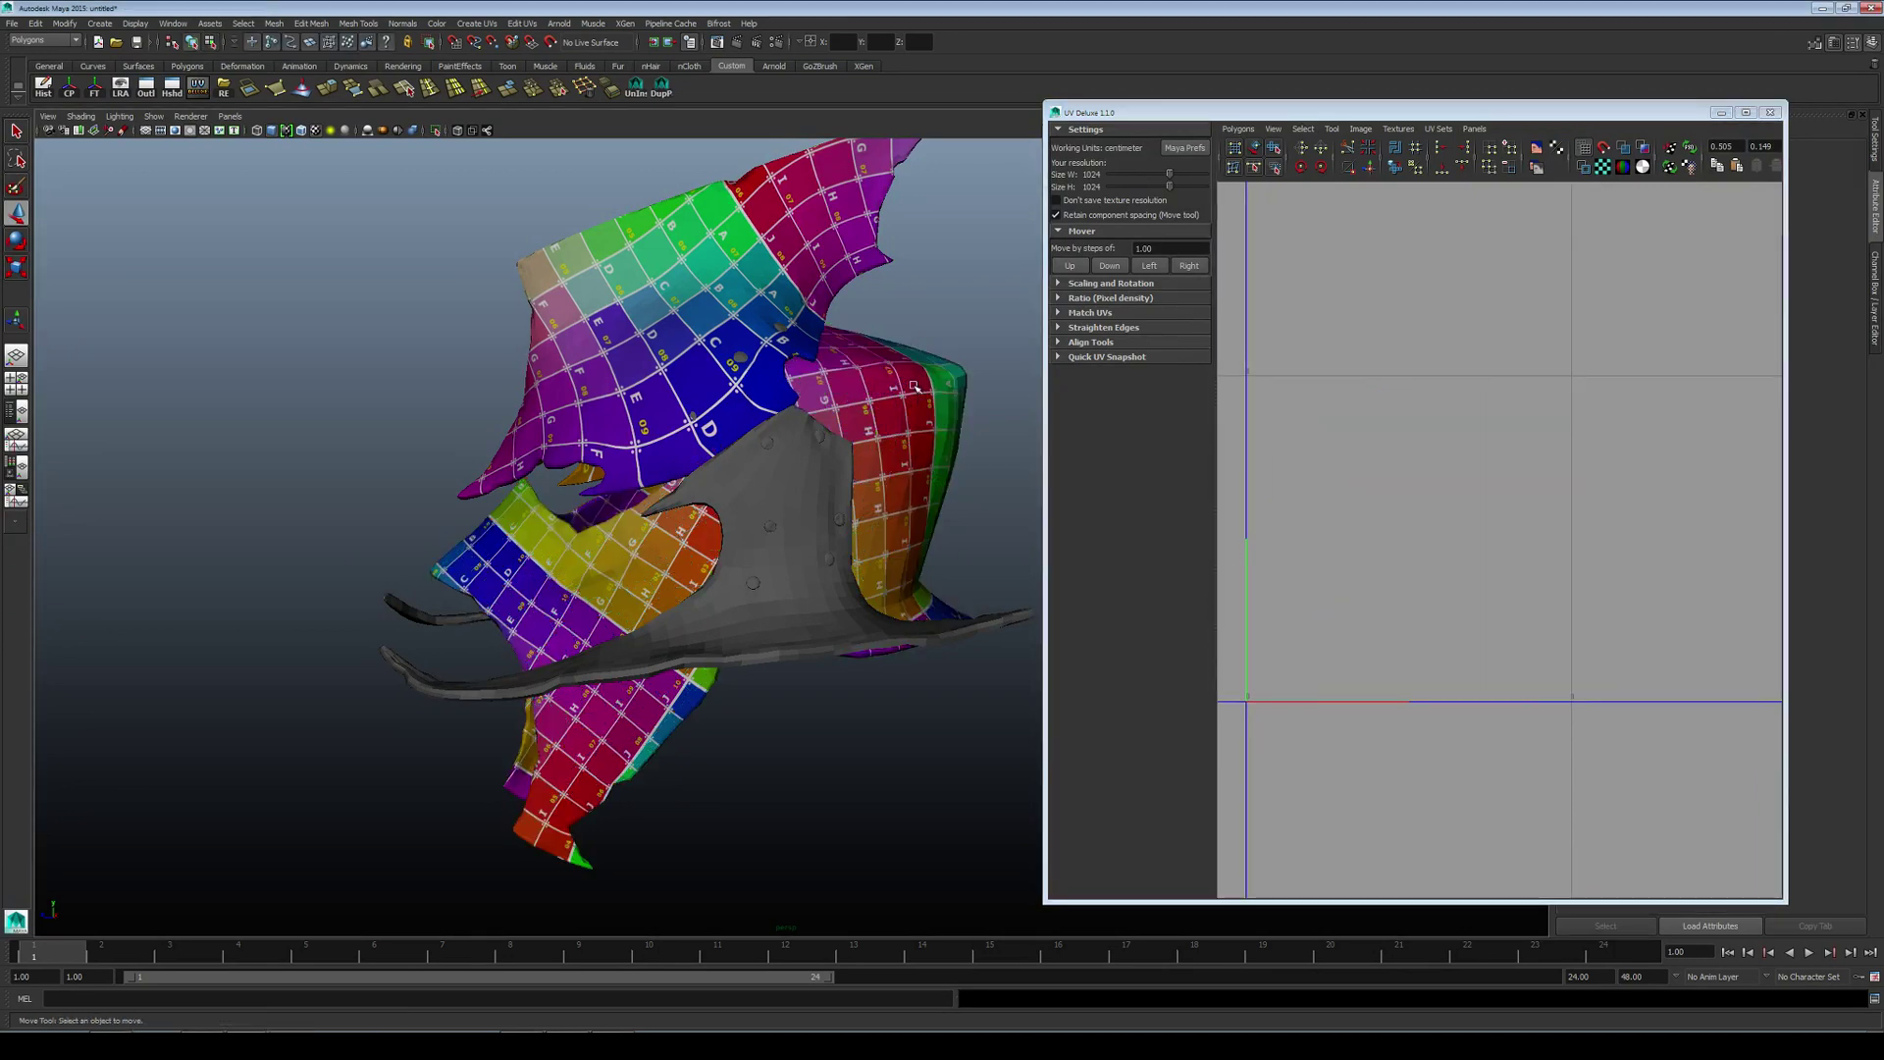
left_click(888, 422)
right_click_drag(888, 432, 829, 442, "alt")
left_click_drag(829, 441, 781, 472, "alt")
scroll(846, 445, "up", 3)
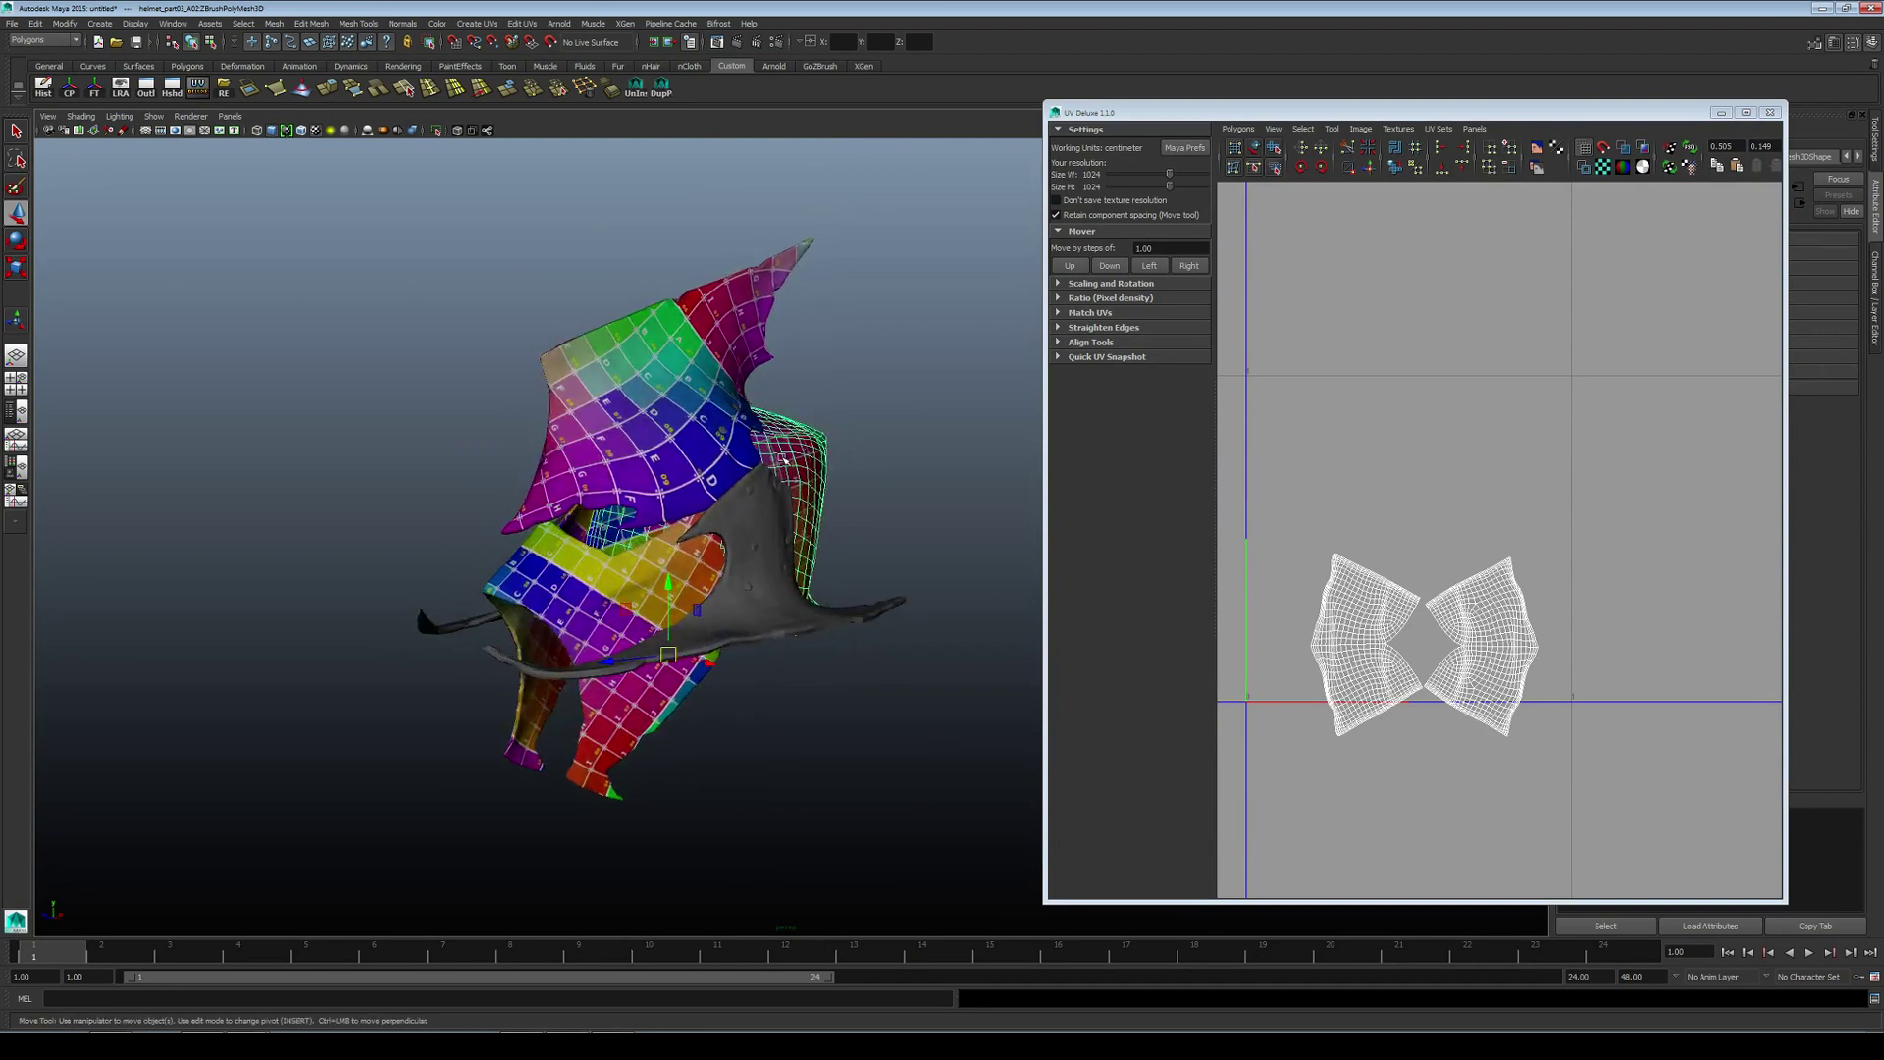